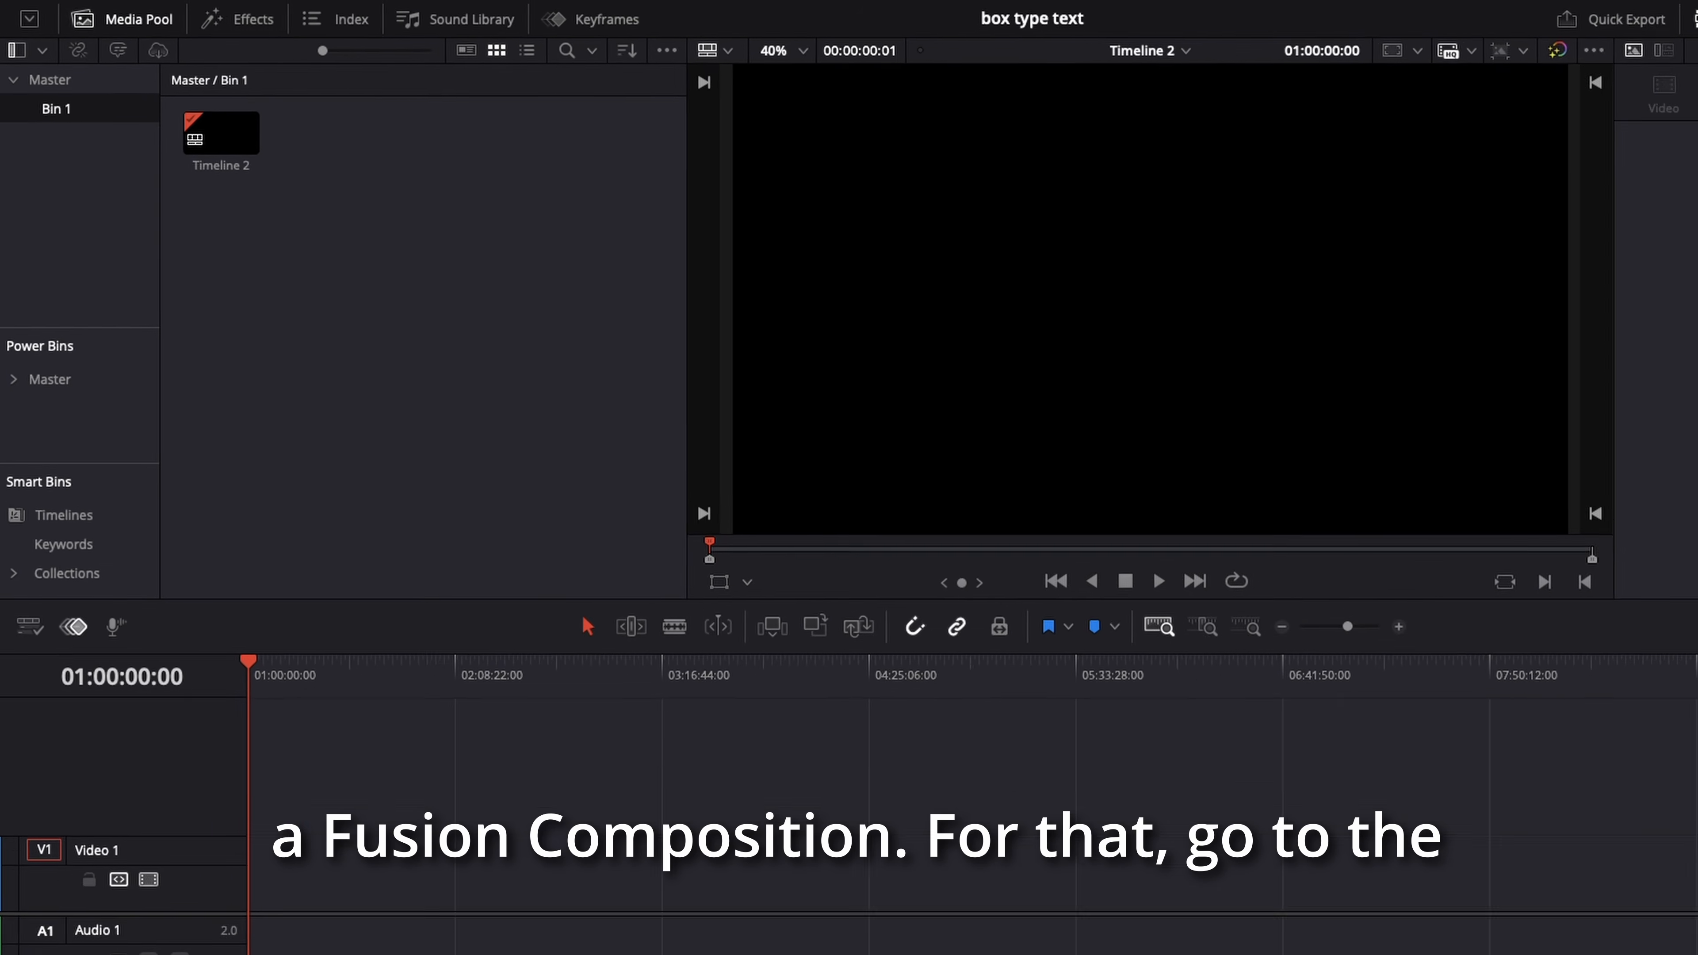
- Create a new Fusion composition clip named "Text" with a frame rate of 60 in Bin 1
right_click(591, 303)
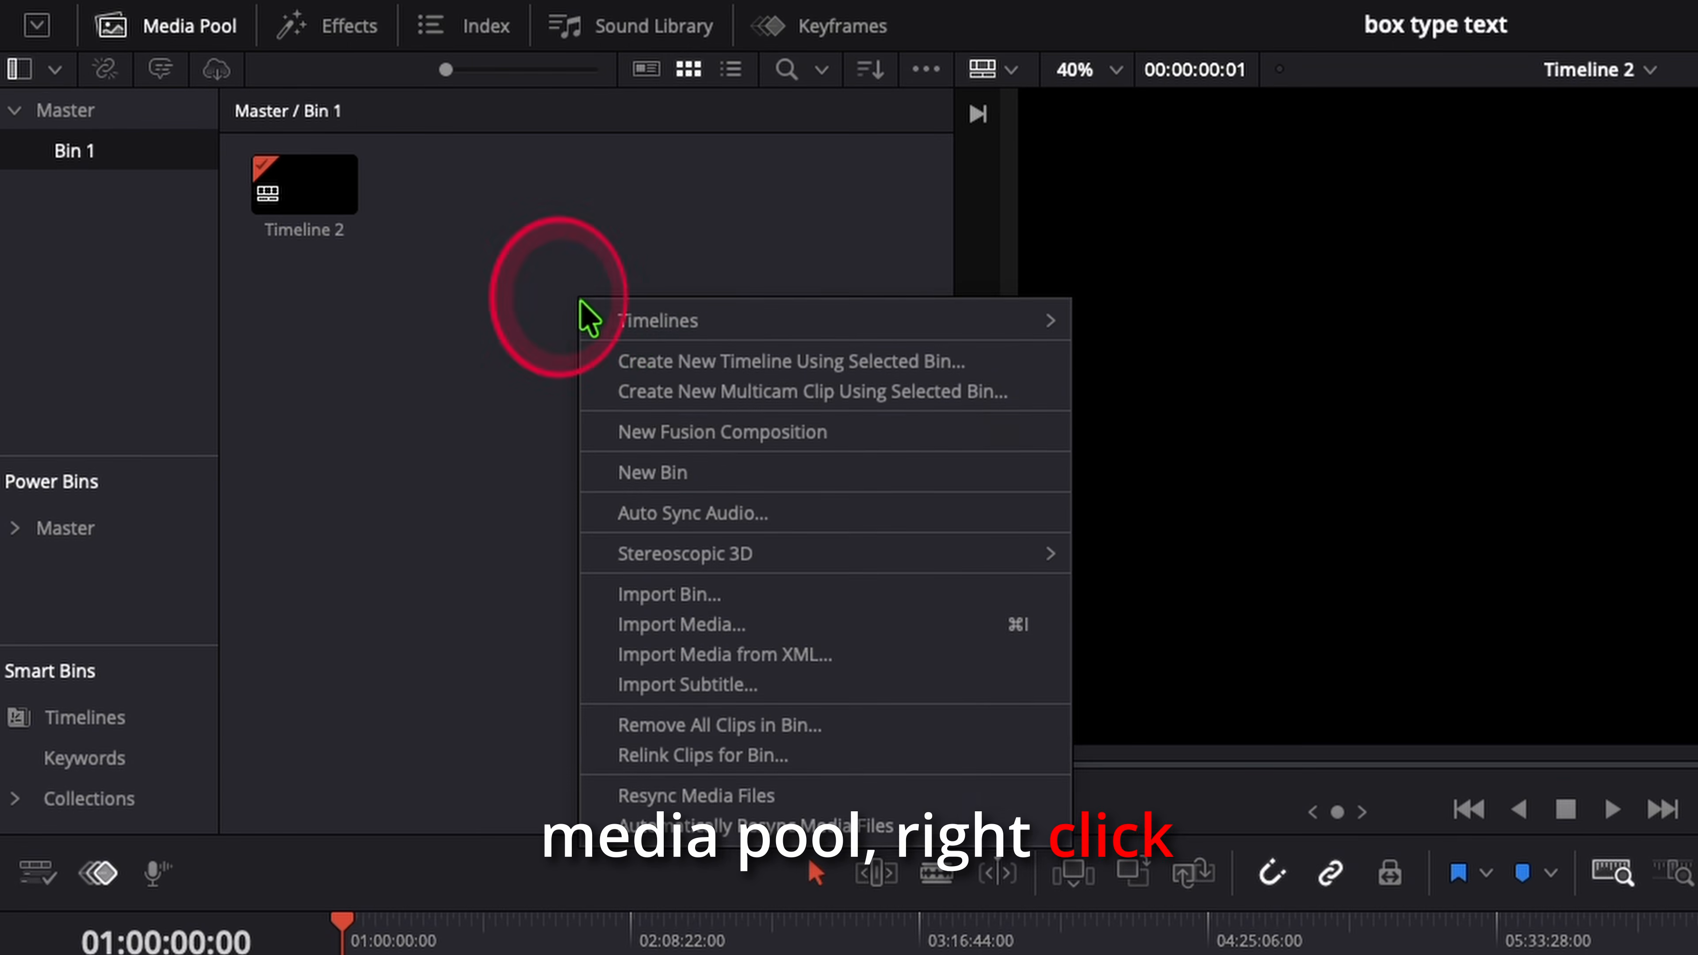
click(717, 444)
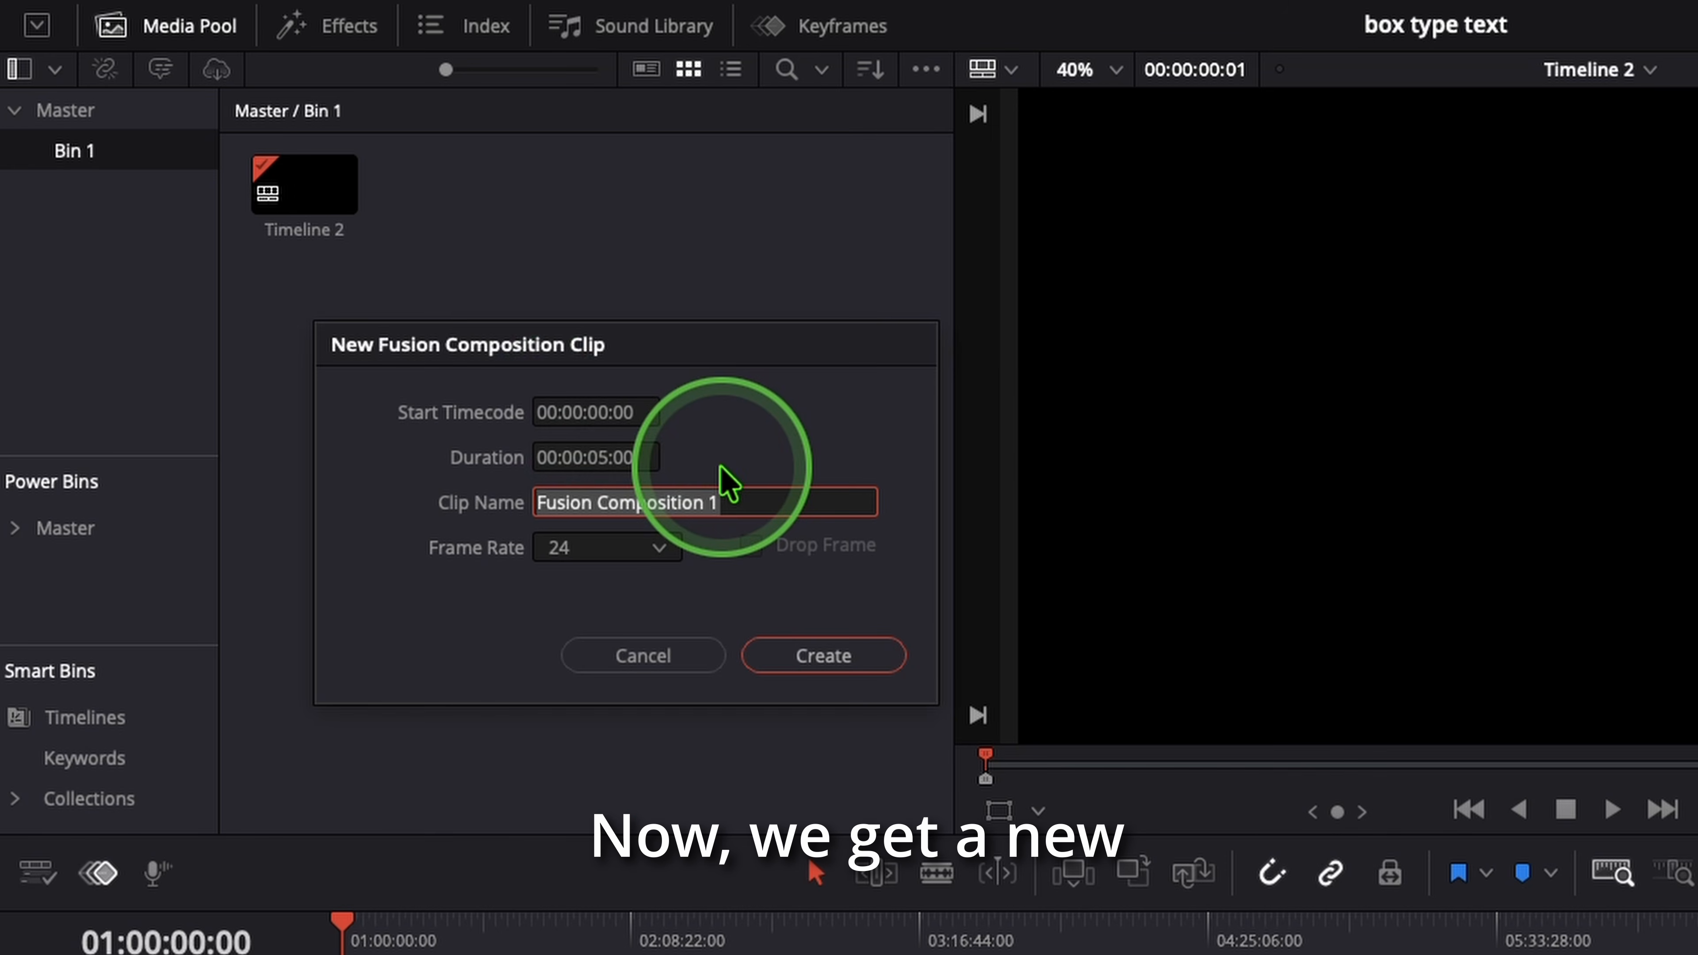
click(773, 506)
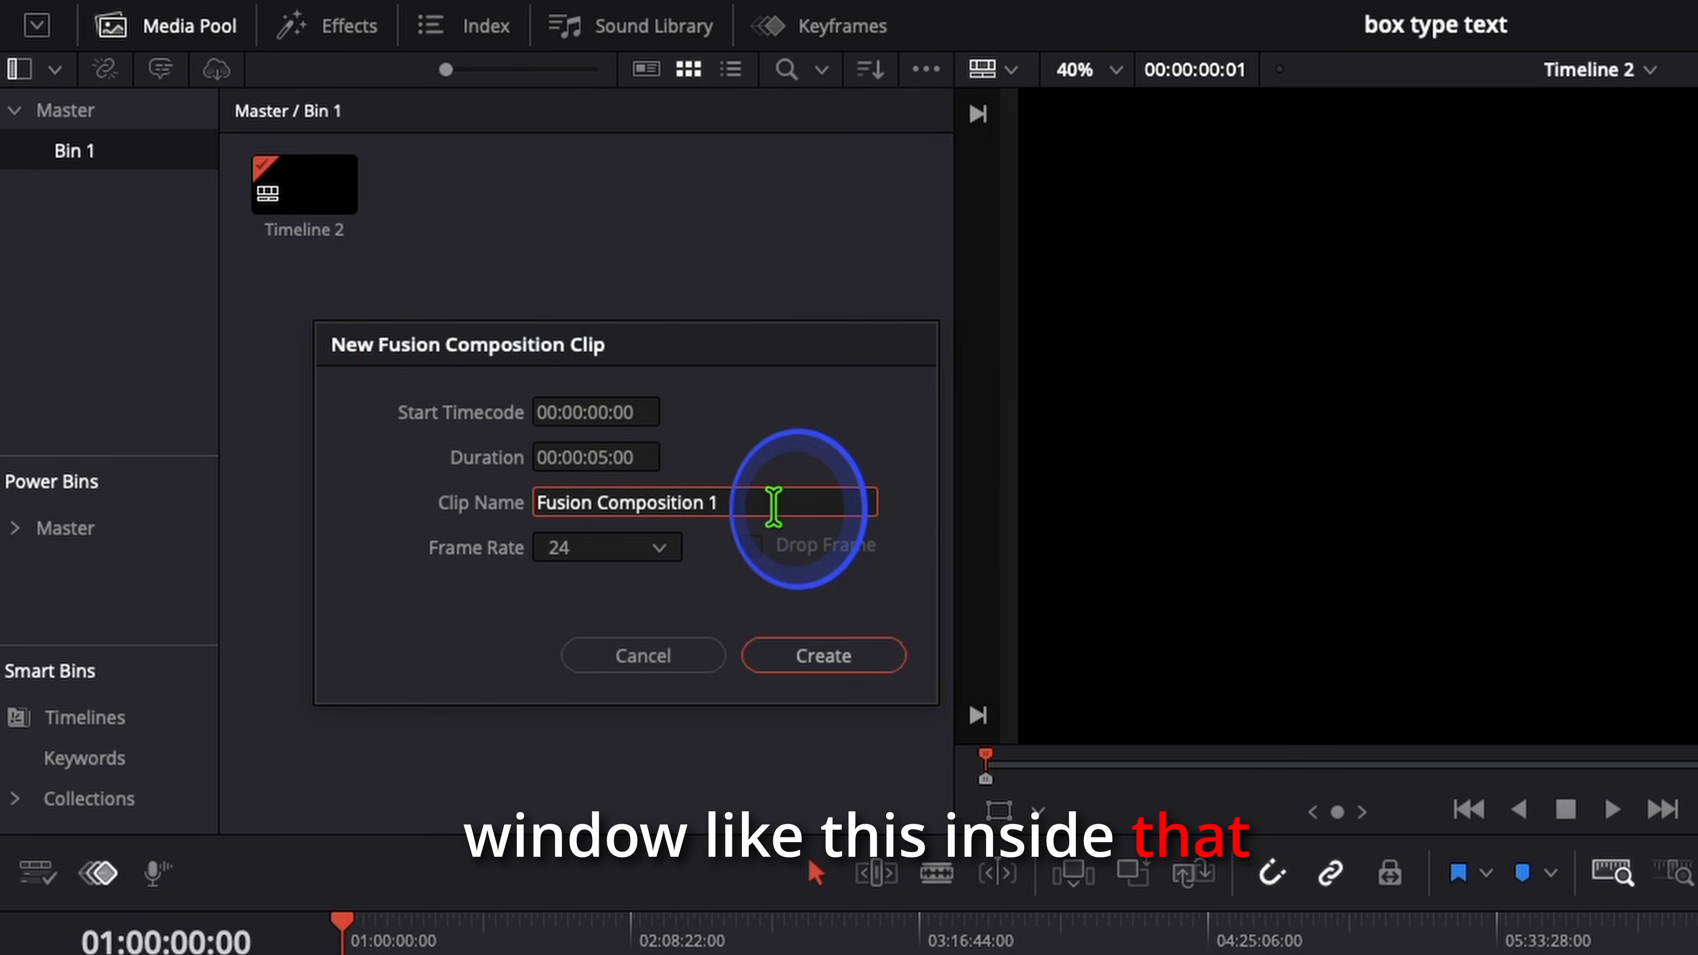
drag(773, 506, 431, 495)
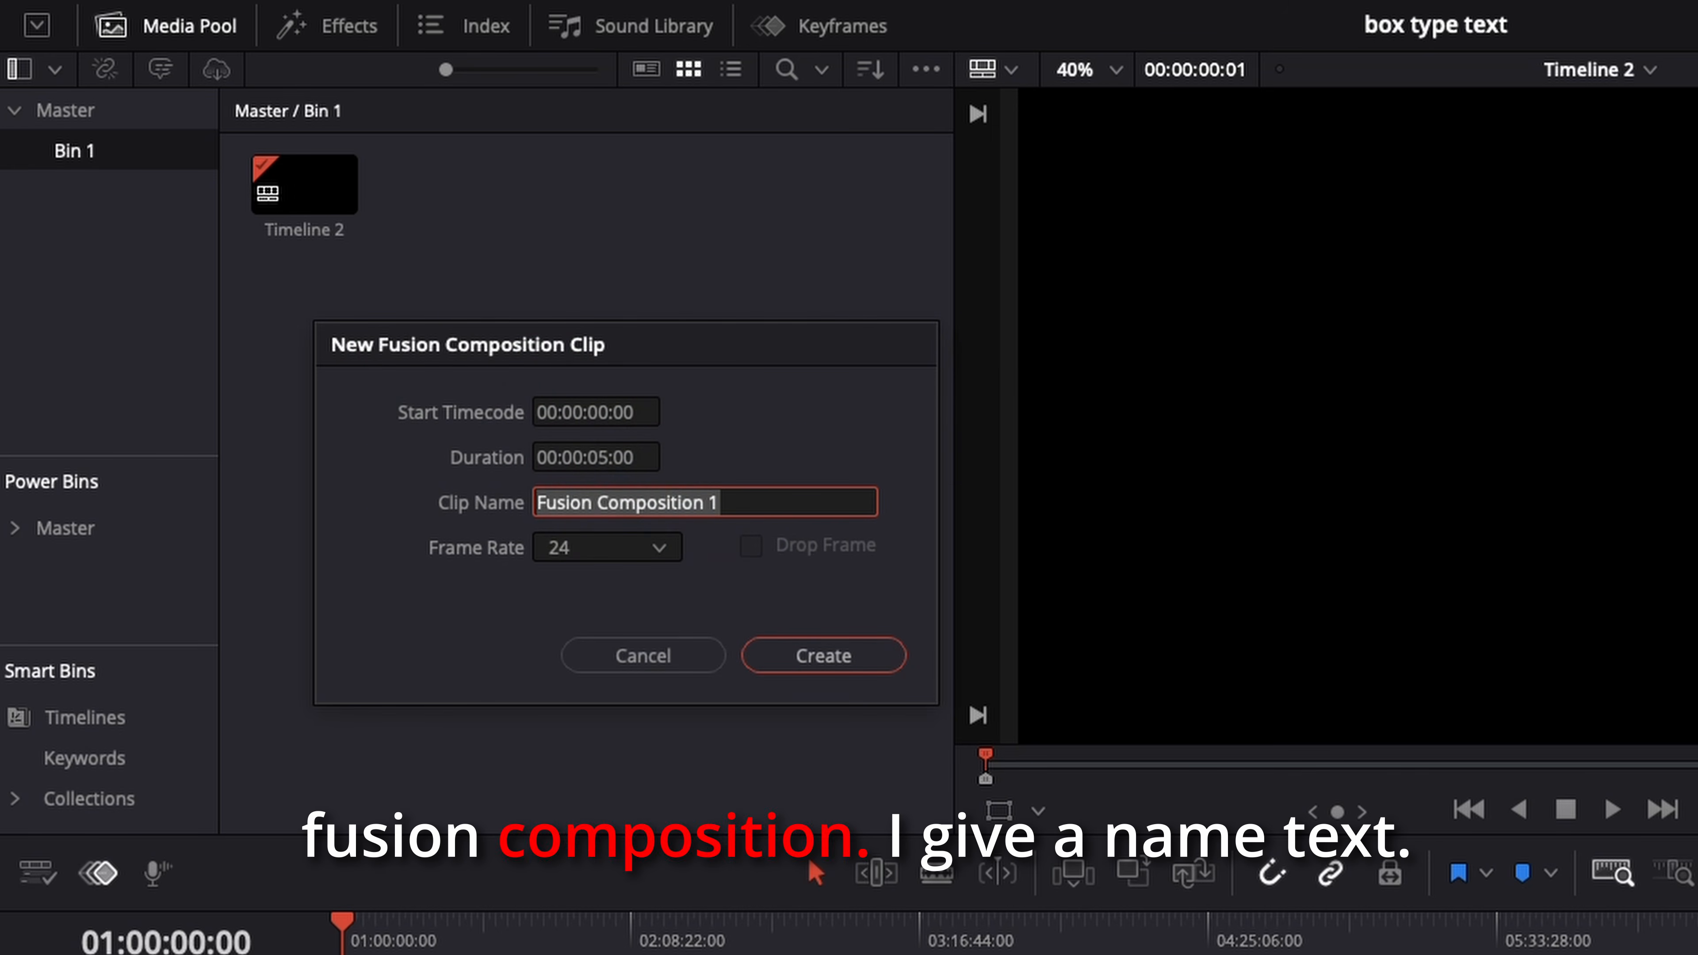
text(Text)
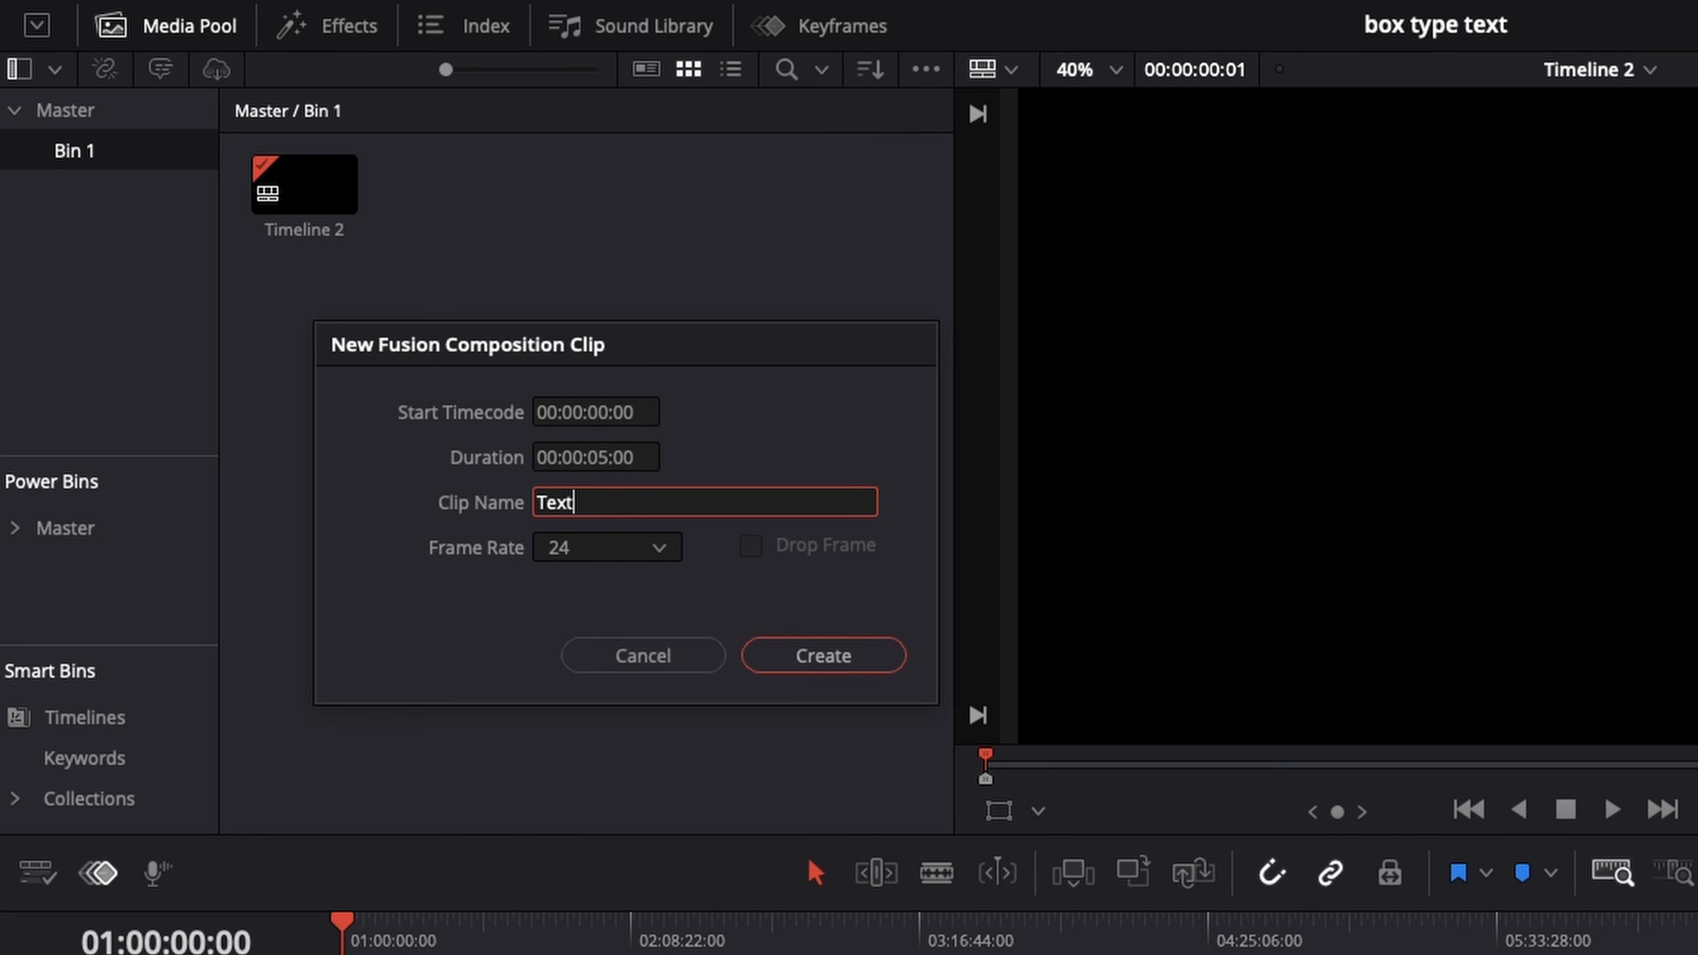
click(562, 553)
scroll(586, 877, down, 1)
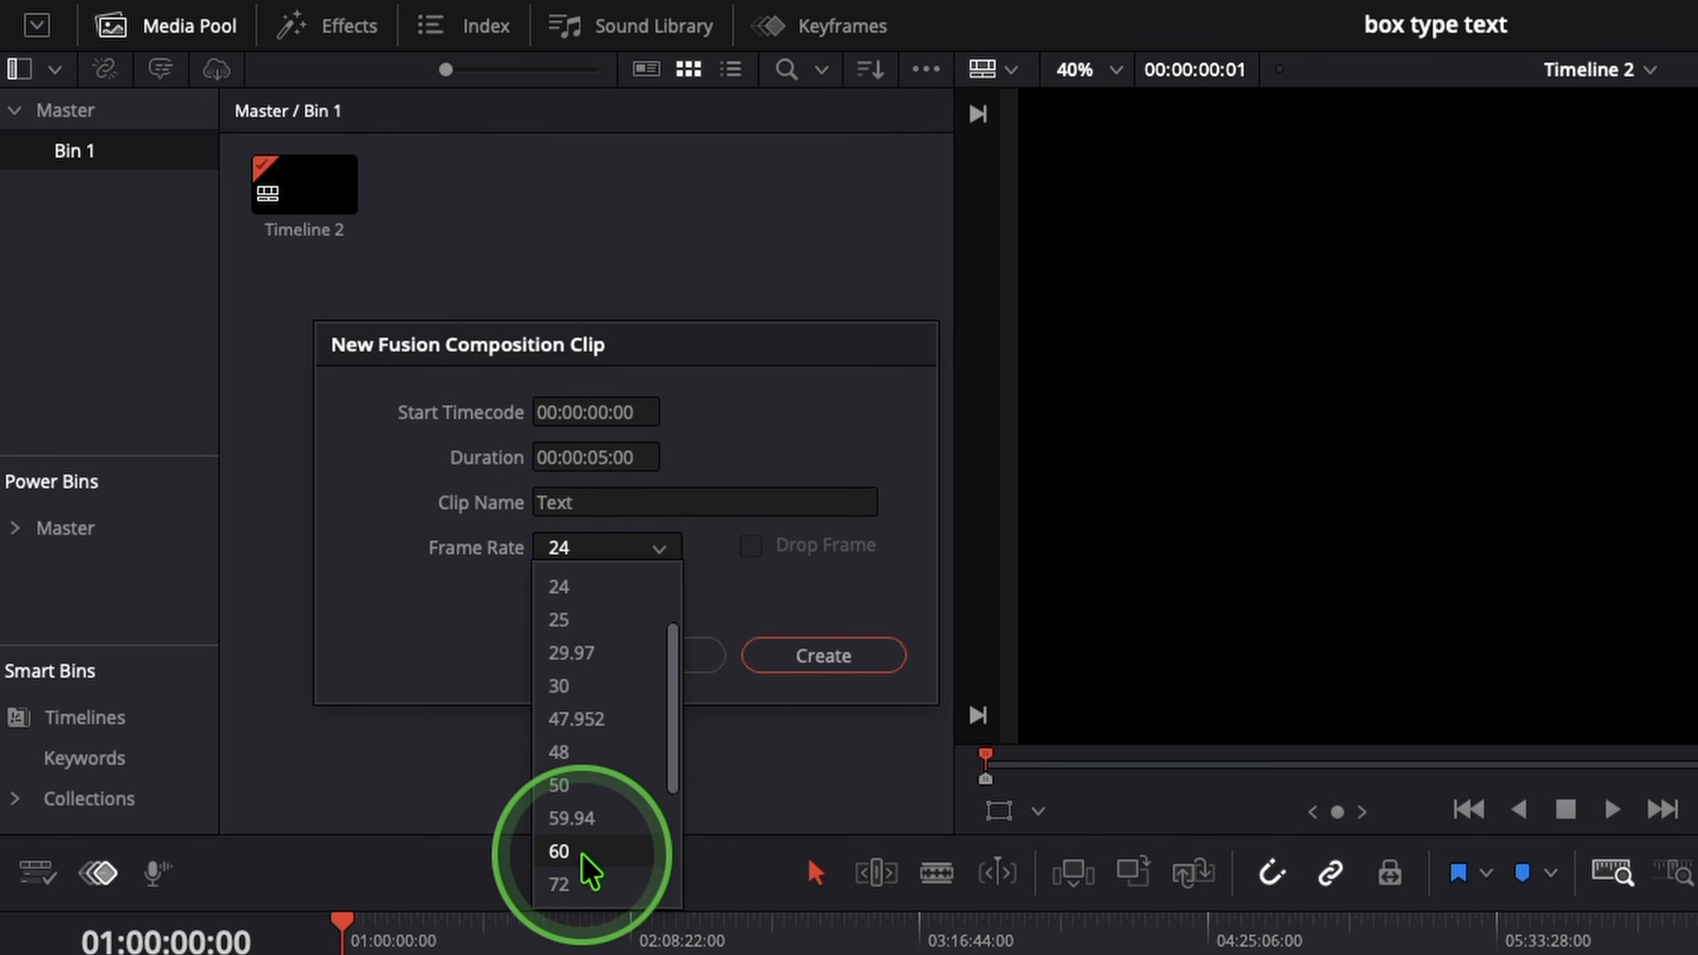
click(587, 853)
click(826, 659)
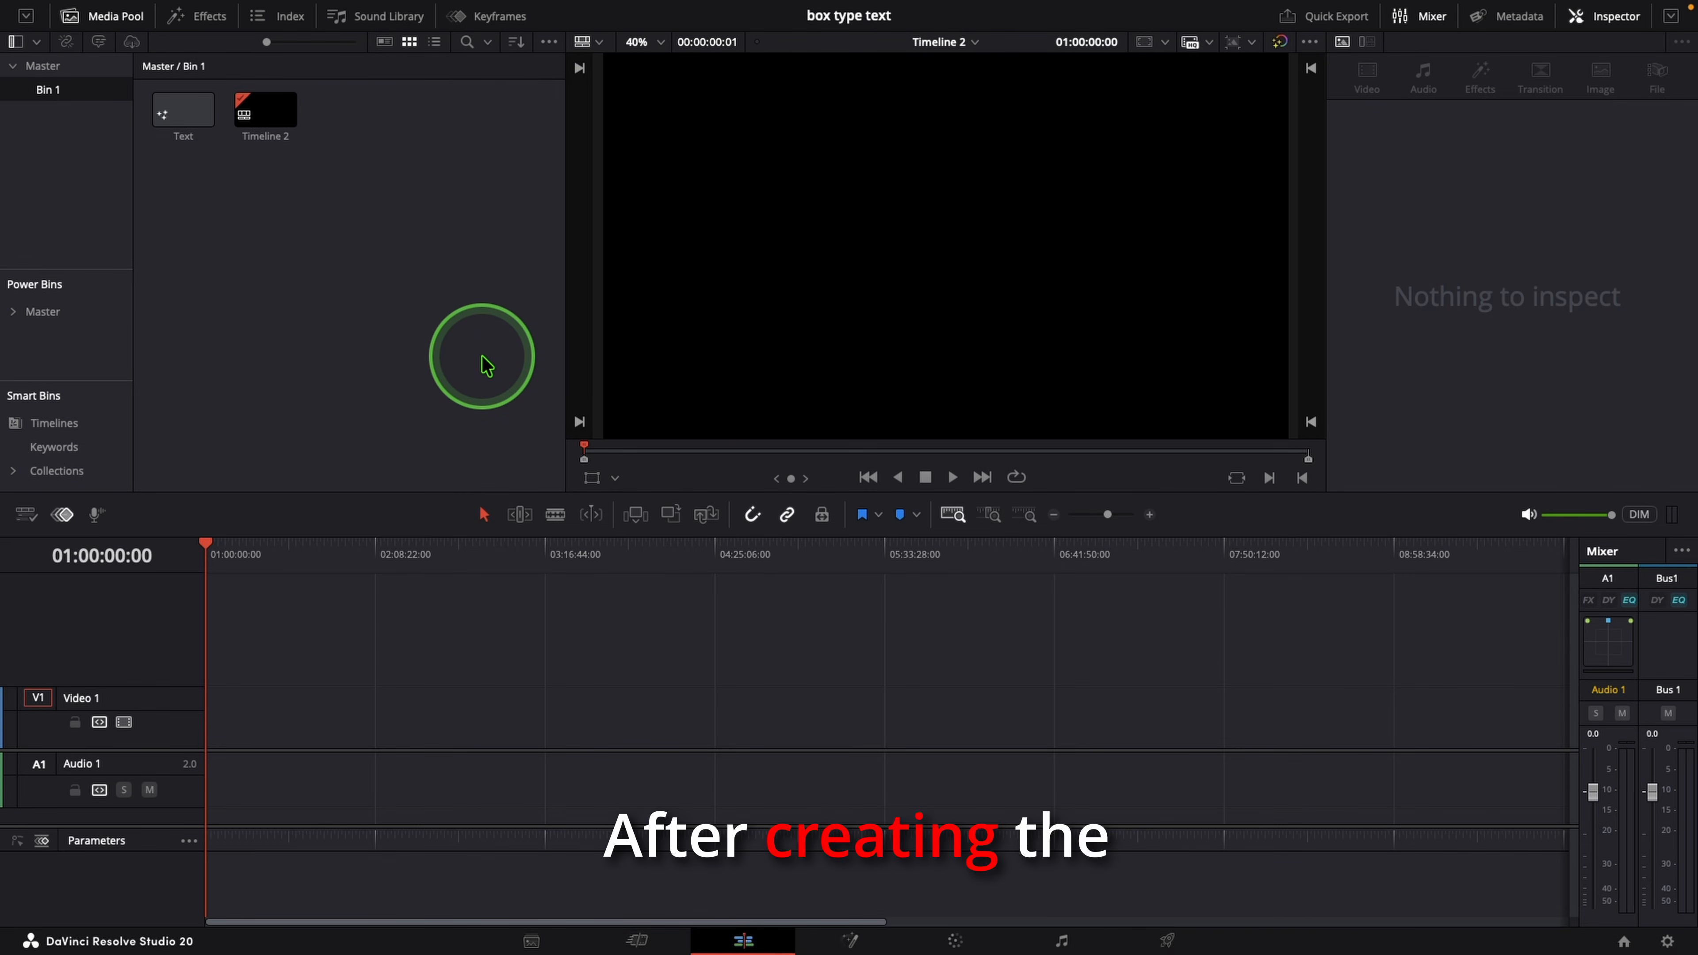
- Place the Text composition at the start of the Video 1 track and open it on the Fusion page
drag(211, 156, 218, 749)
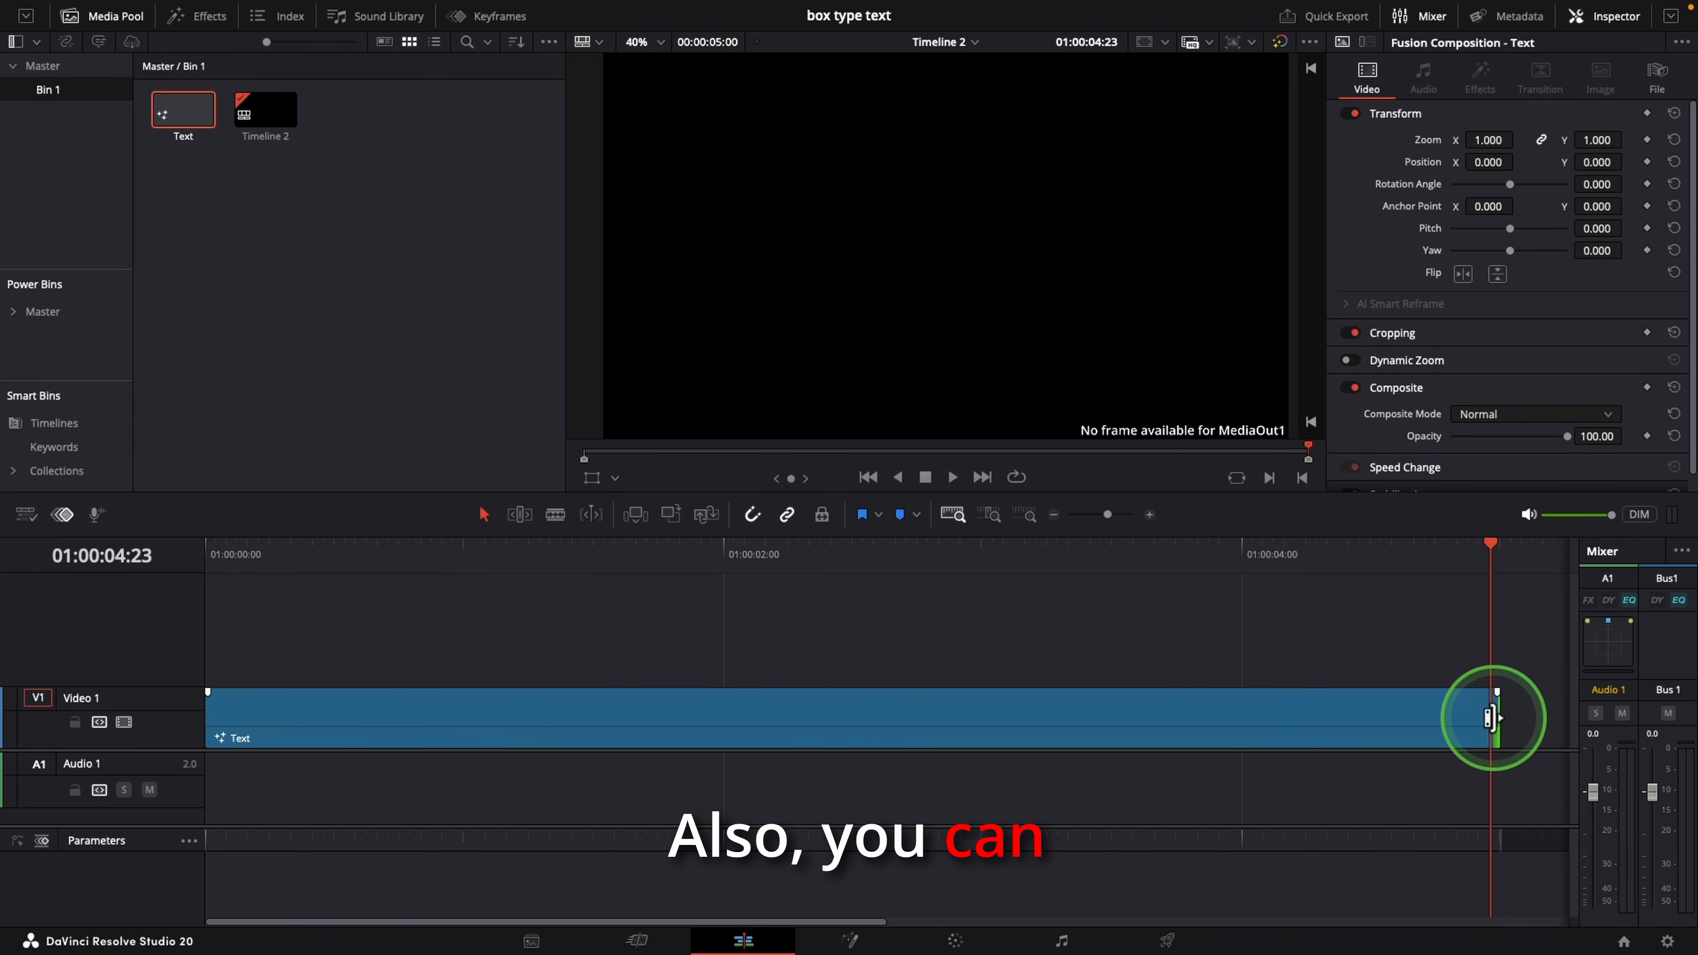
drag(1493, 718, 1088, 716)
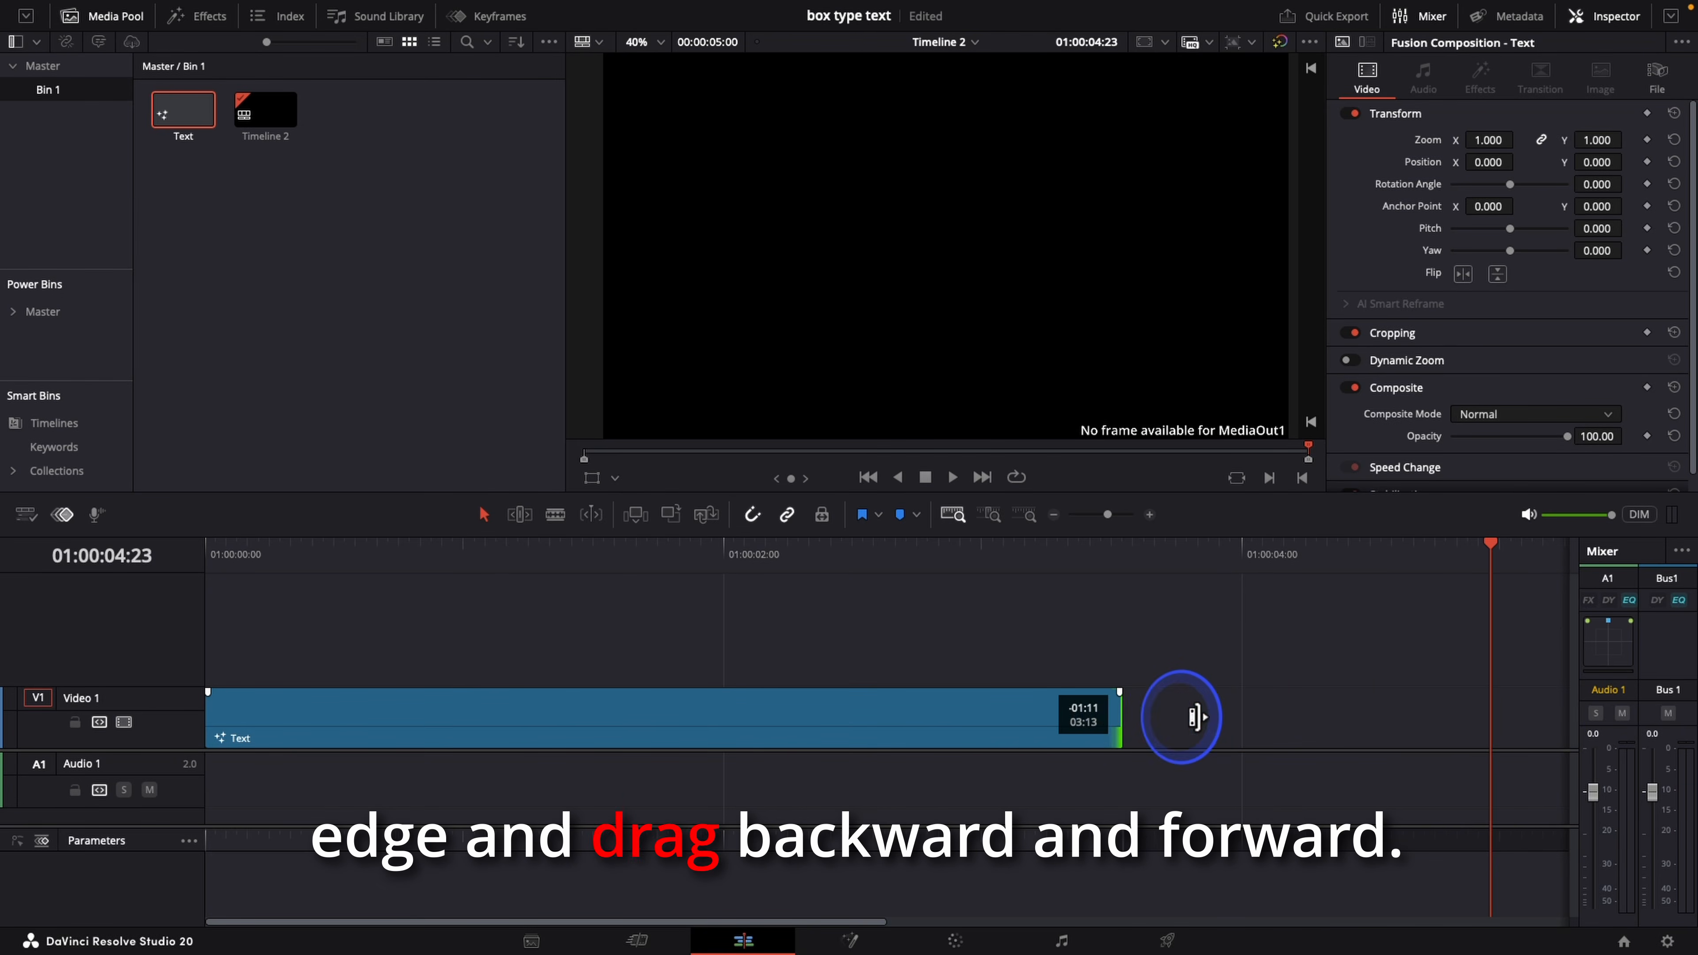
drag(1197, 717, 284, 713)
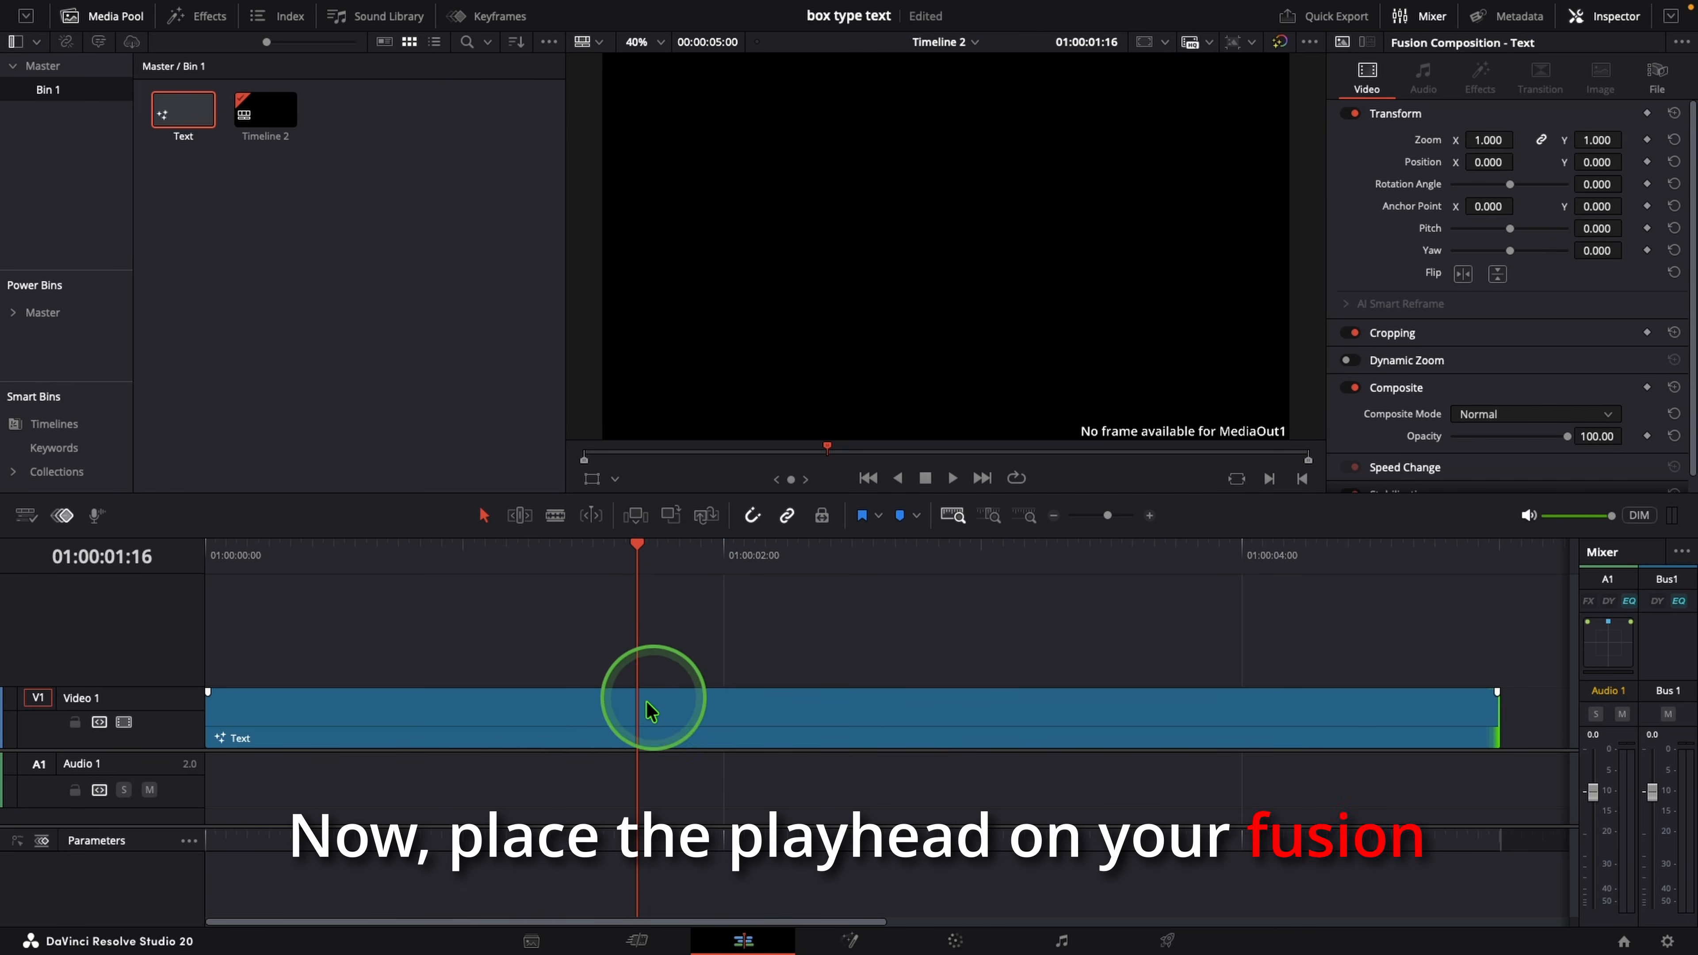
click(867, 944)
click(1043, 610)
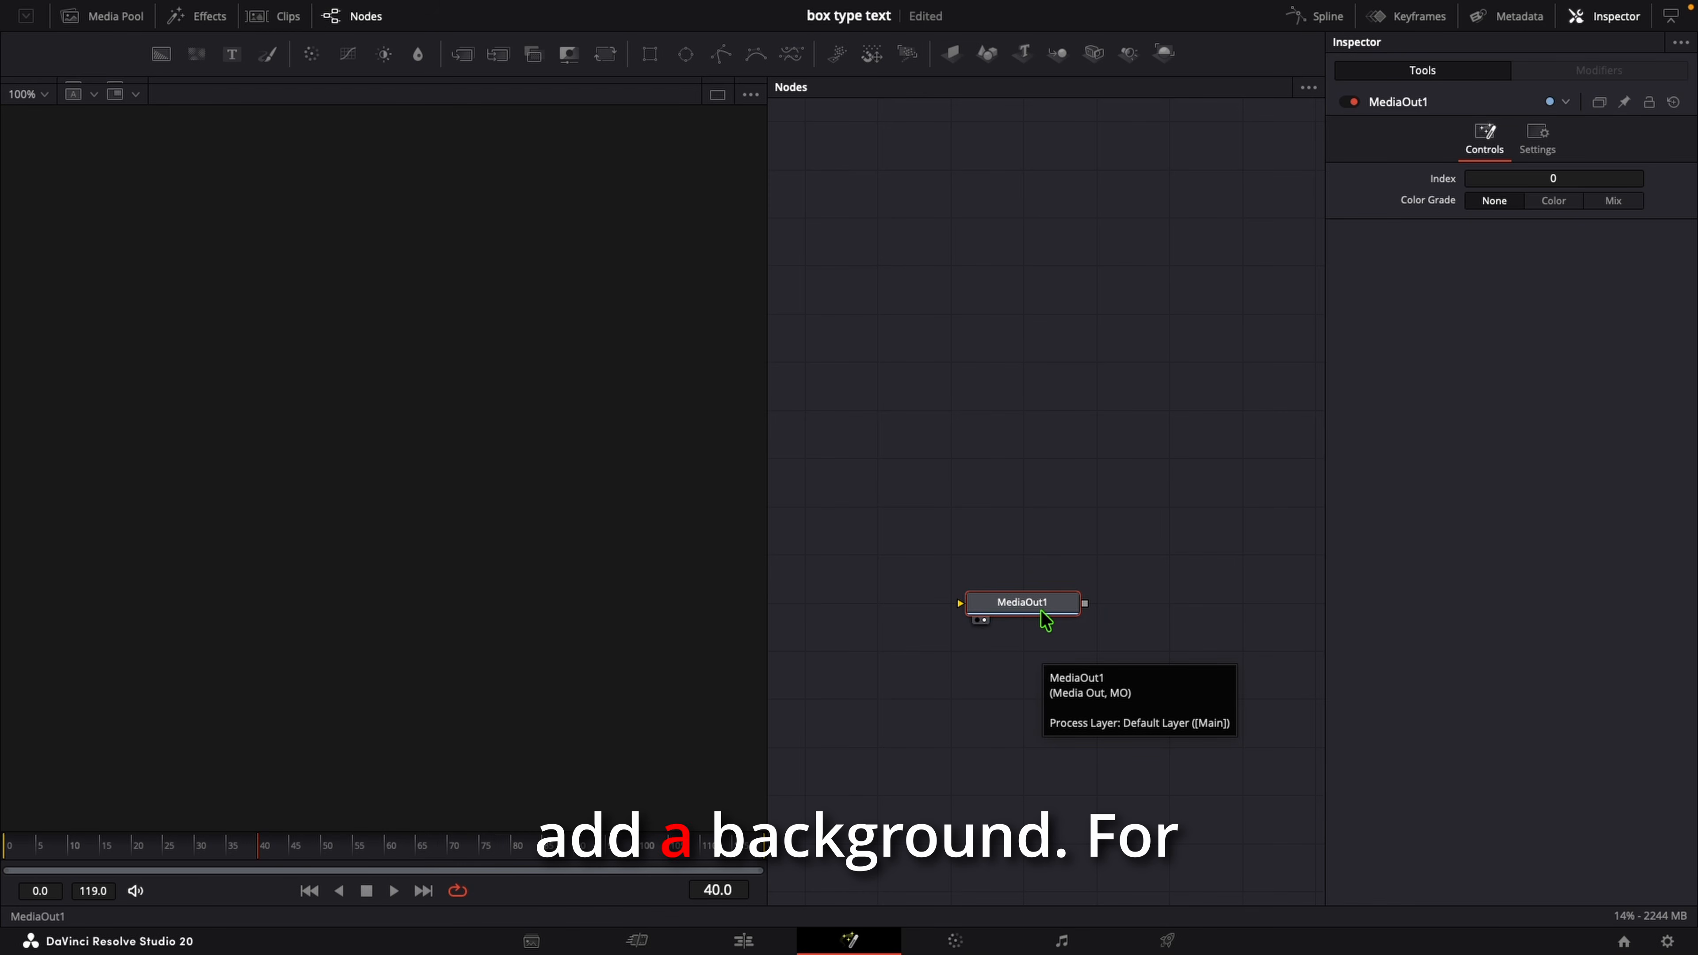
- Add a Background node above MediaOut1 and connect its output to MediaOut1
click(962, 260)
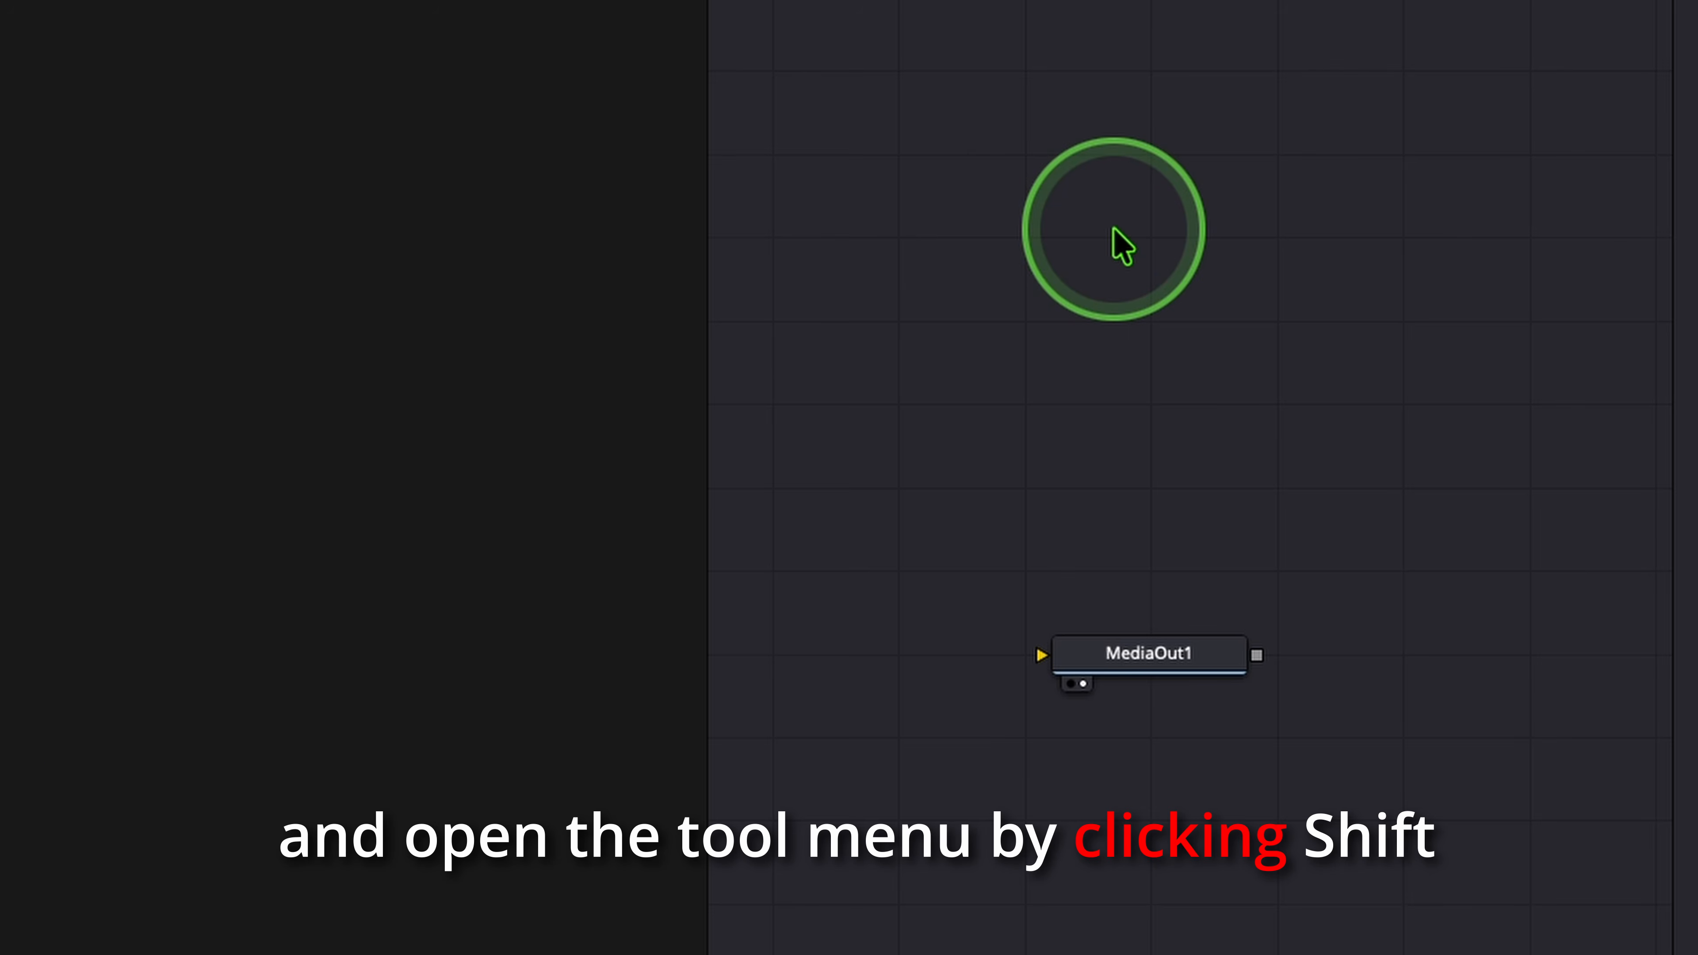
key(shift+space)
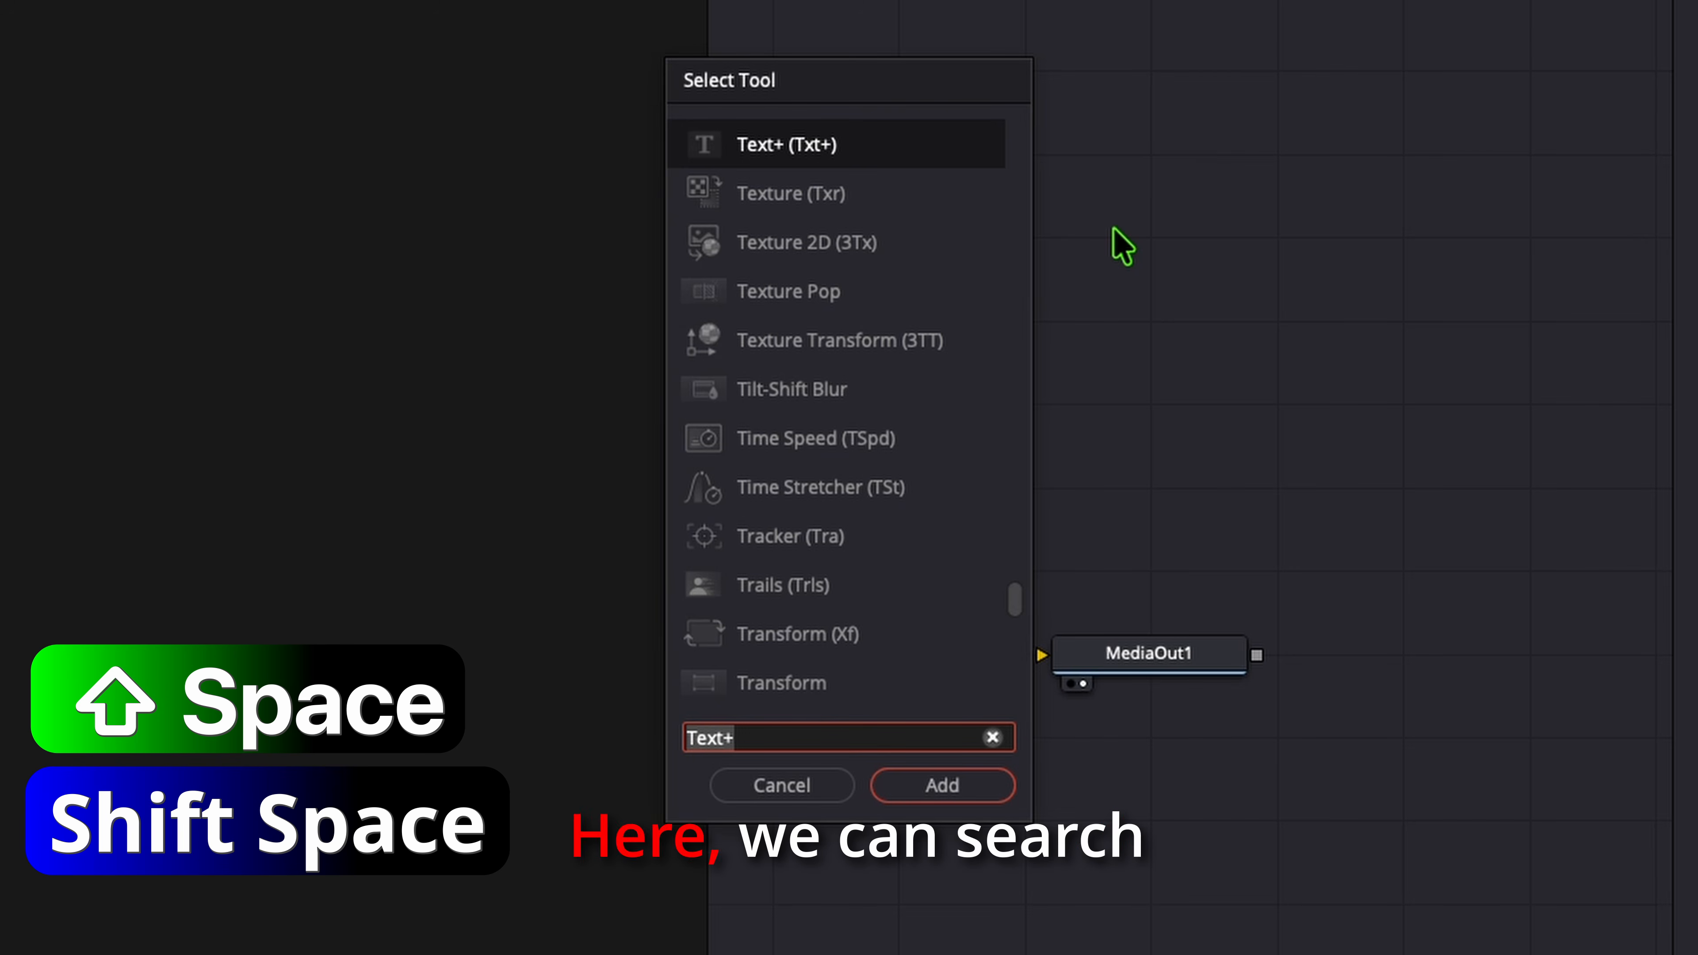
text(bg)
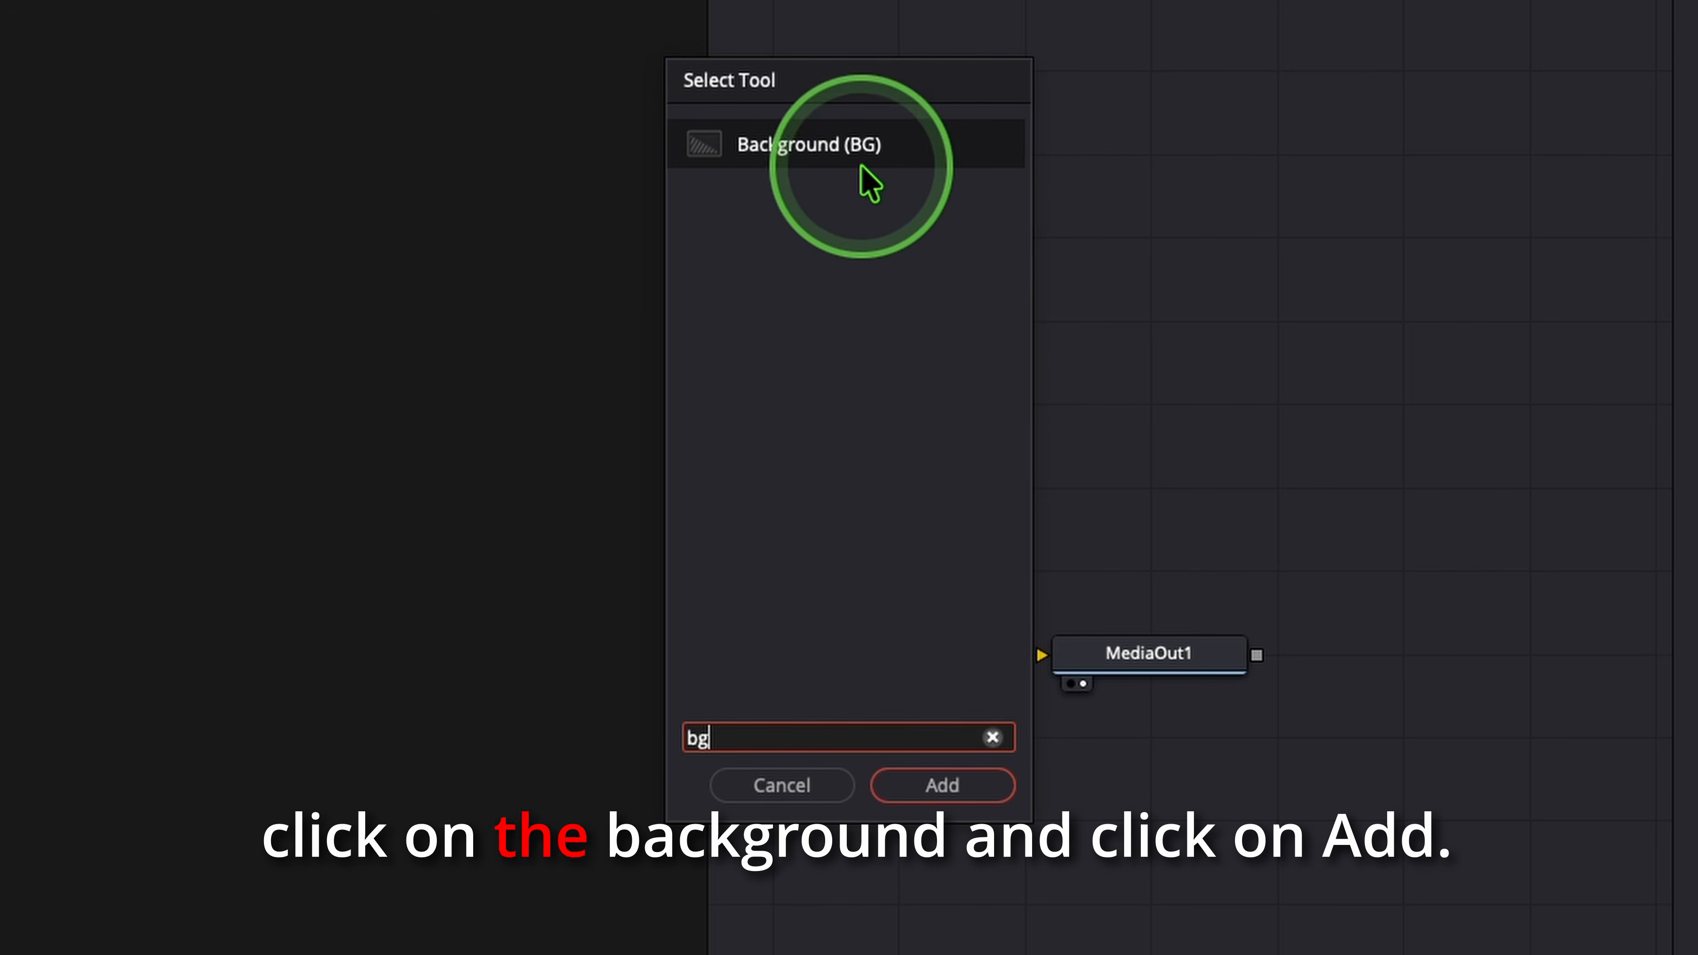
click(956, 789)
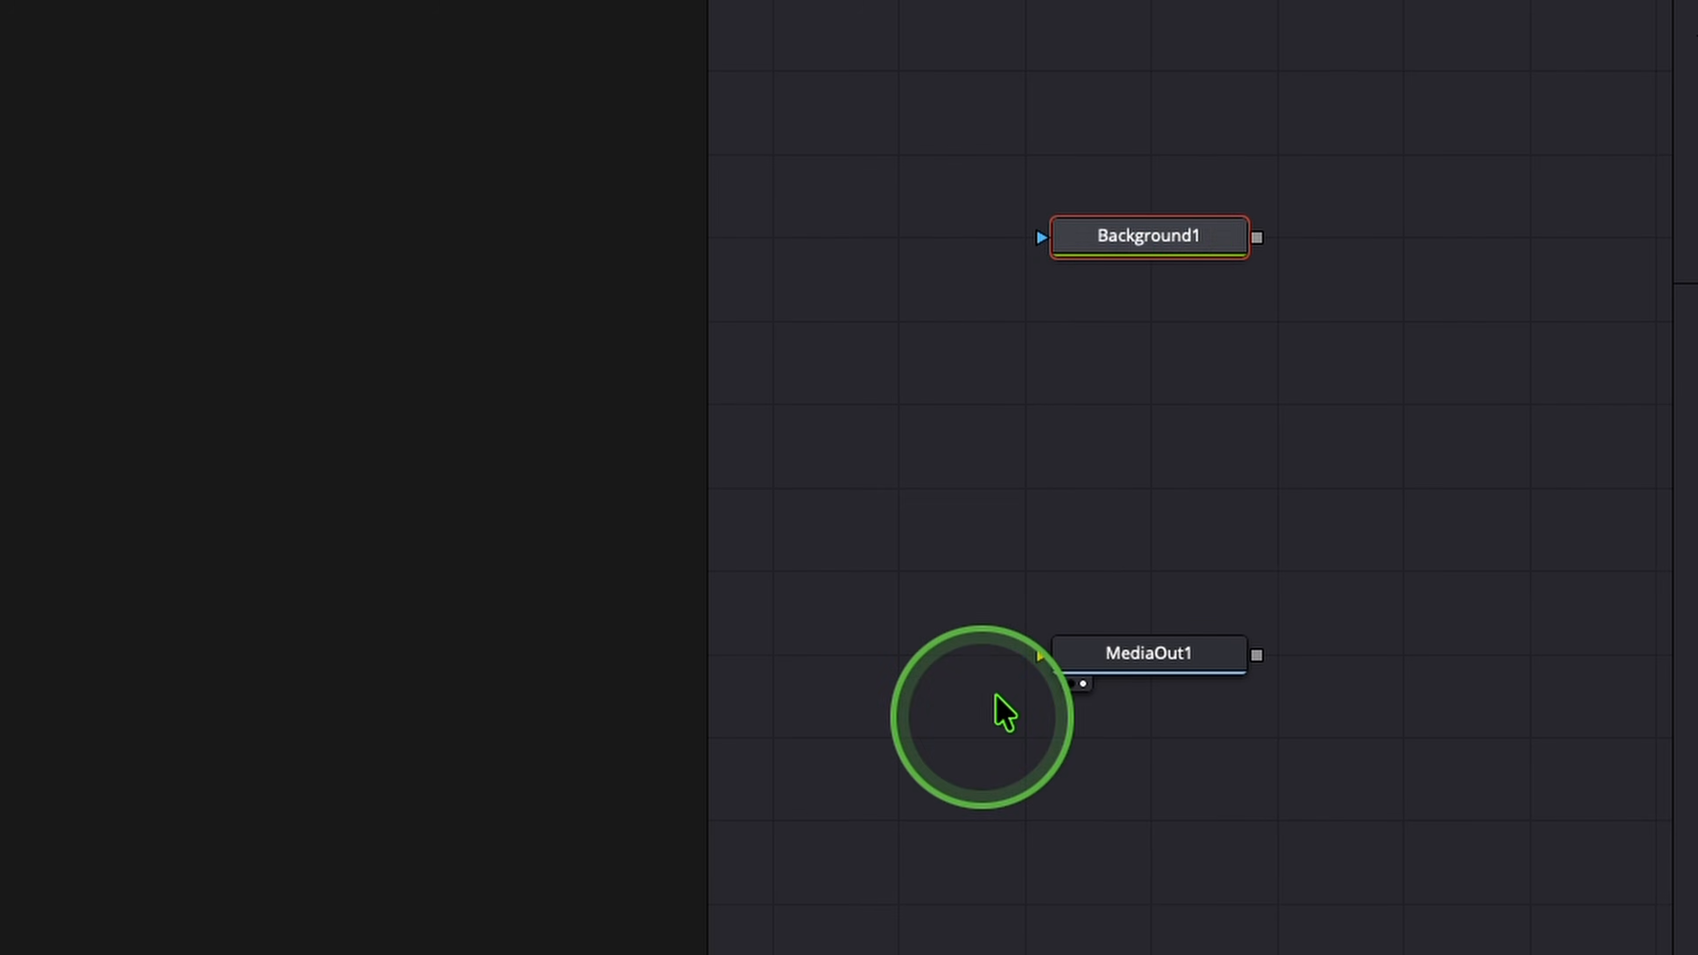
click(1140, 216)
drag(1136, 200, 1136, 117)
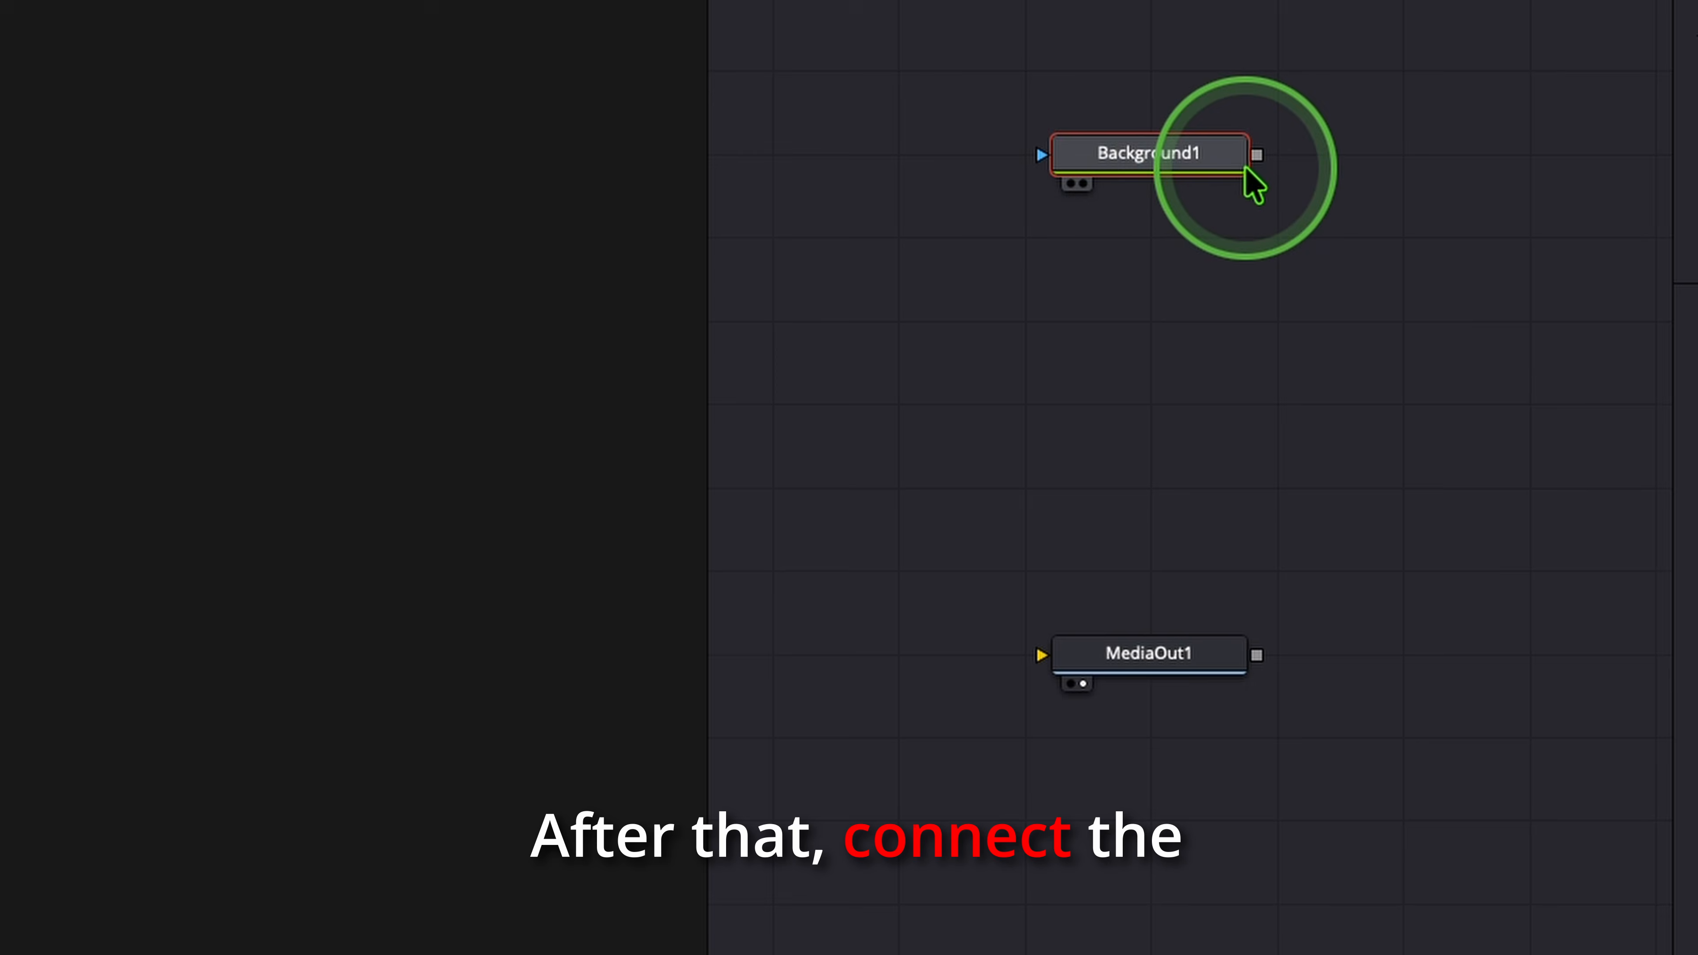
drag(1257, 155, 1136, 676)
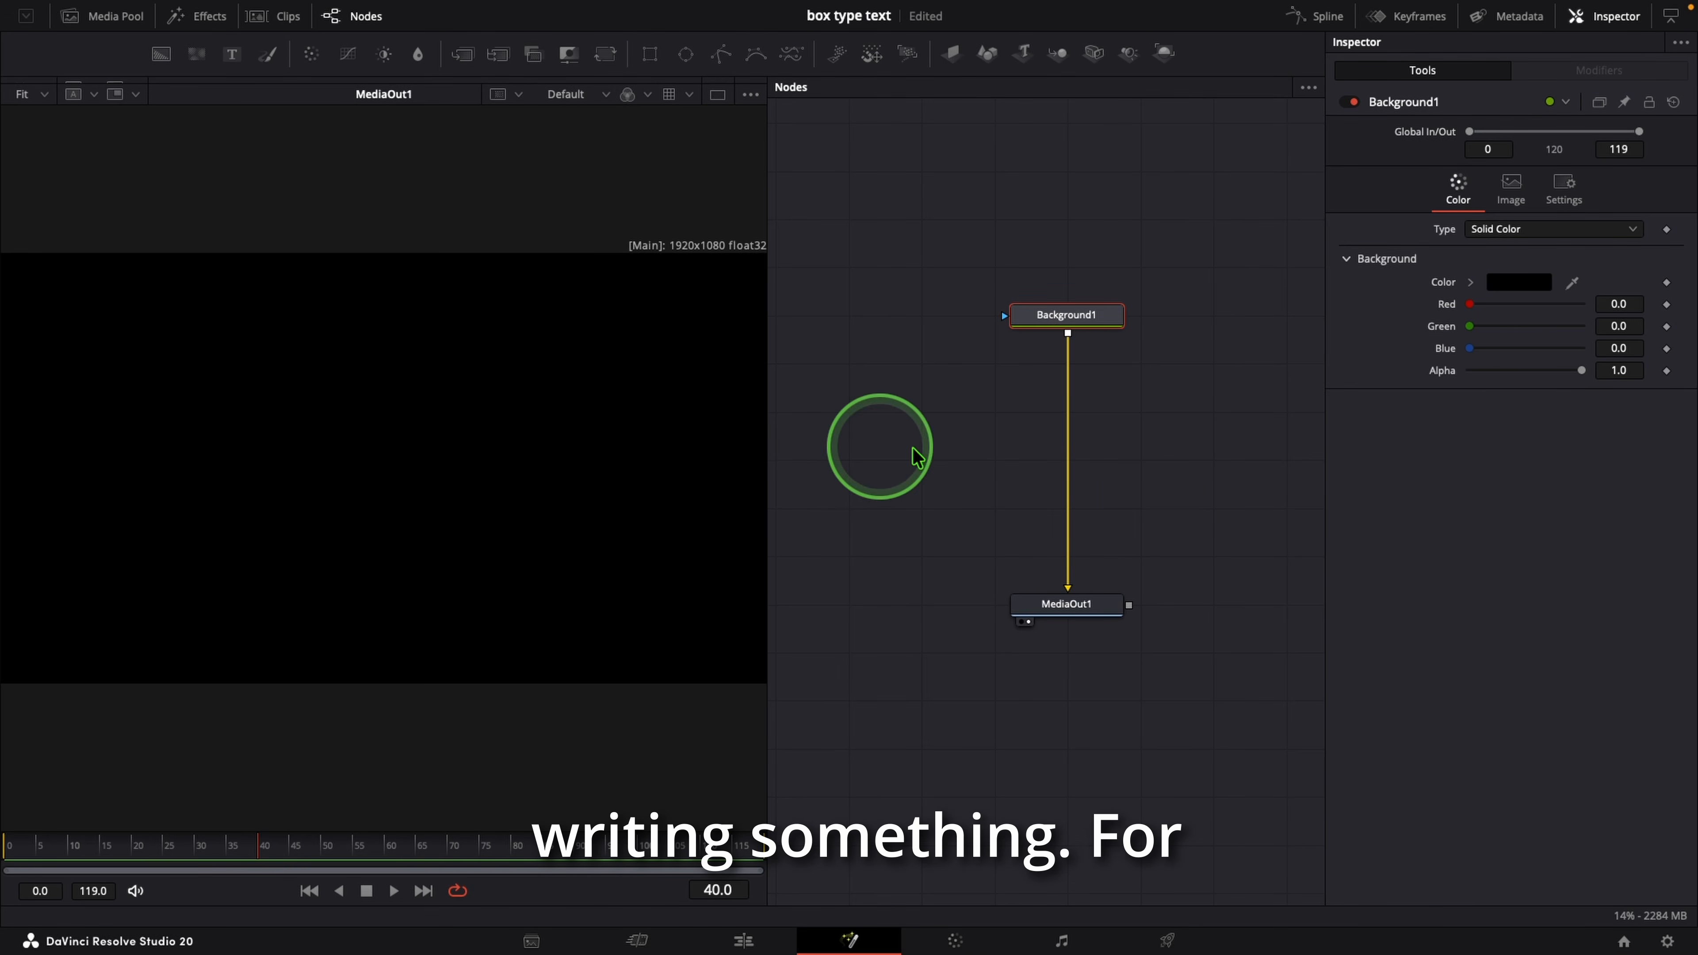
- Add a Text+ node beside the node tree and connect its output to the Background1 output to merge them
click(878, 450)
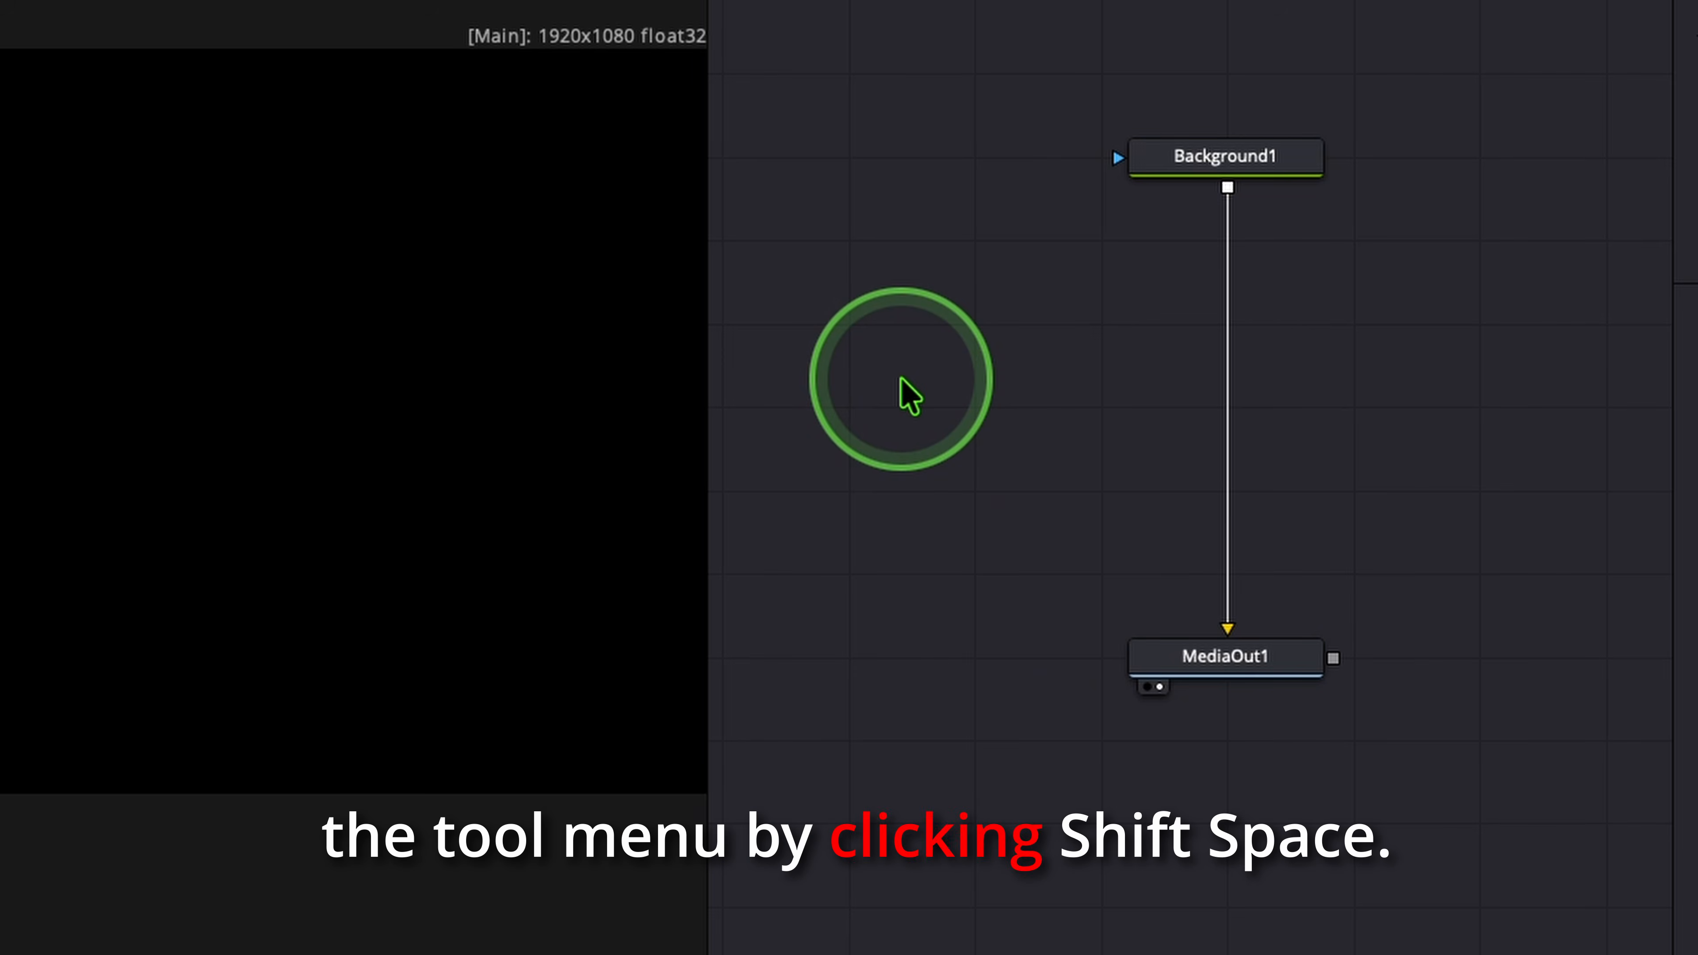
key(shift+space)
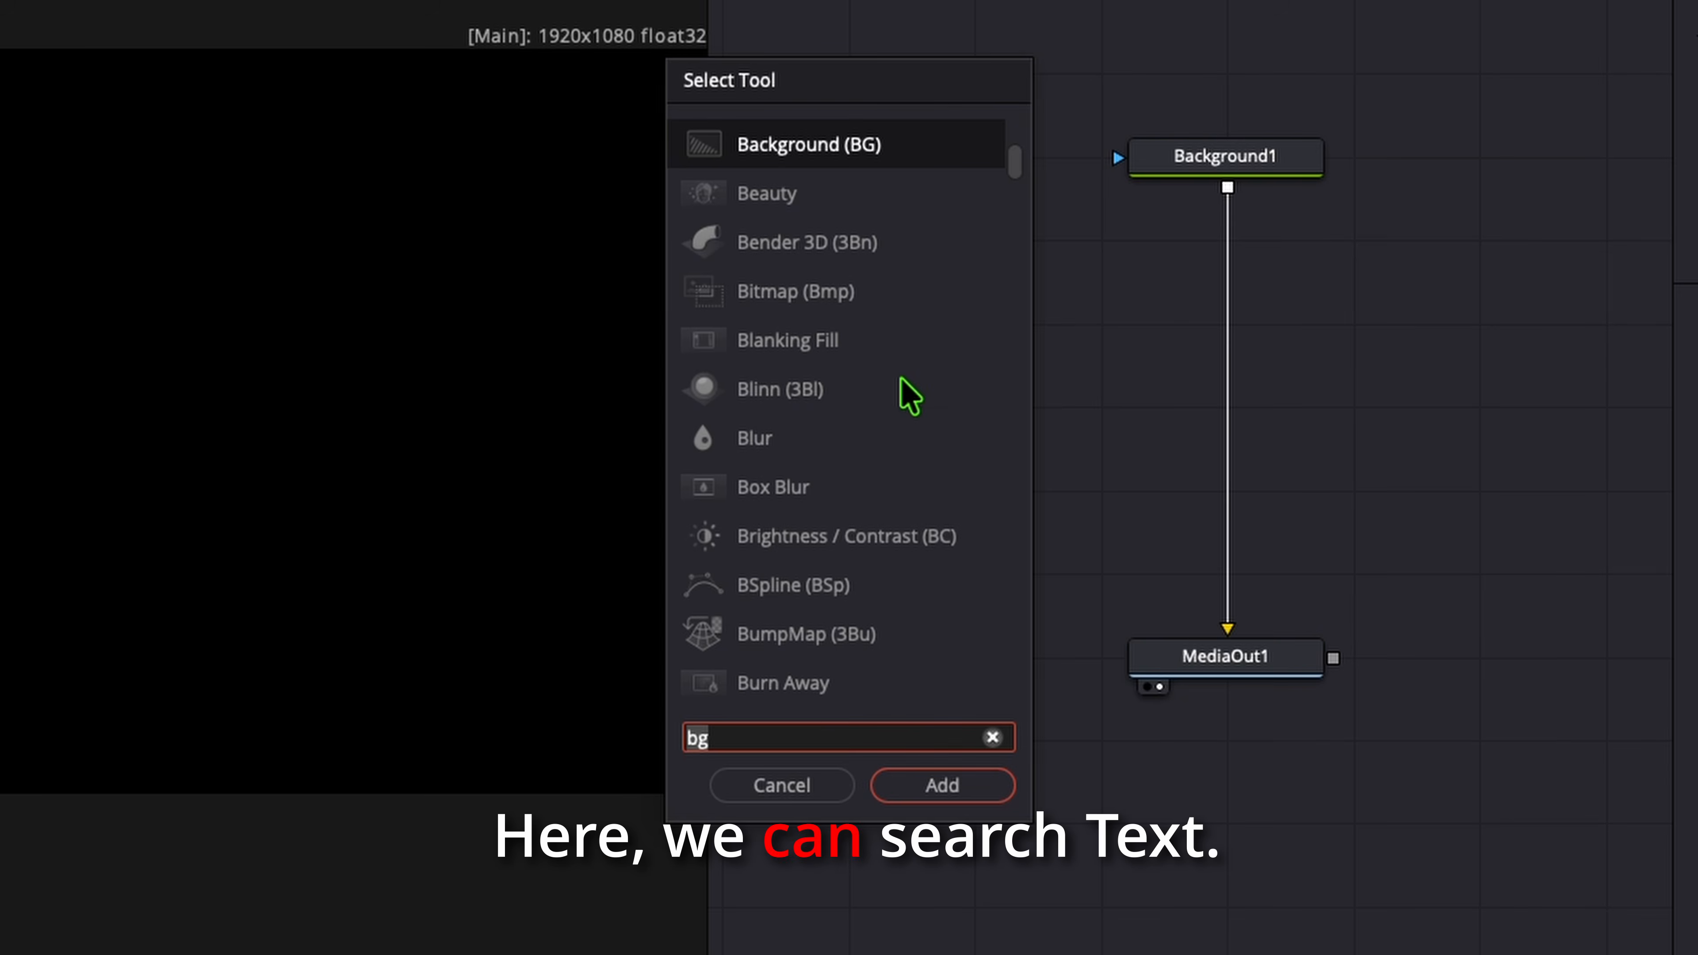
text(text)
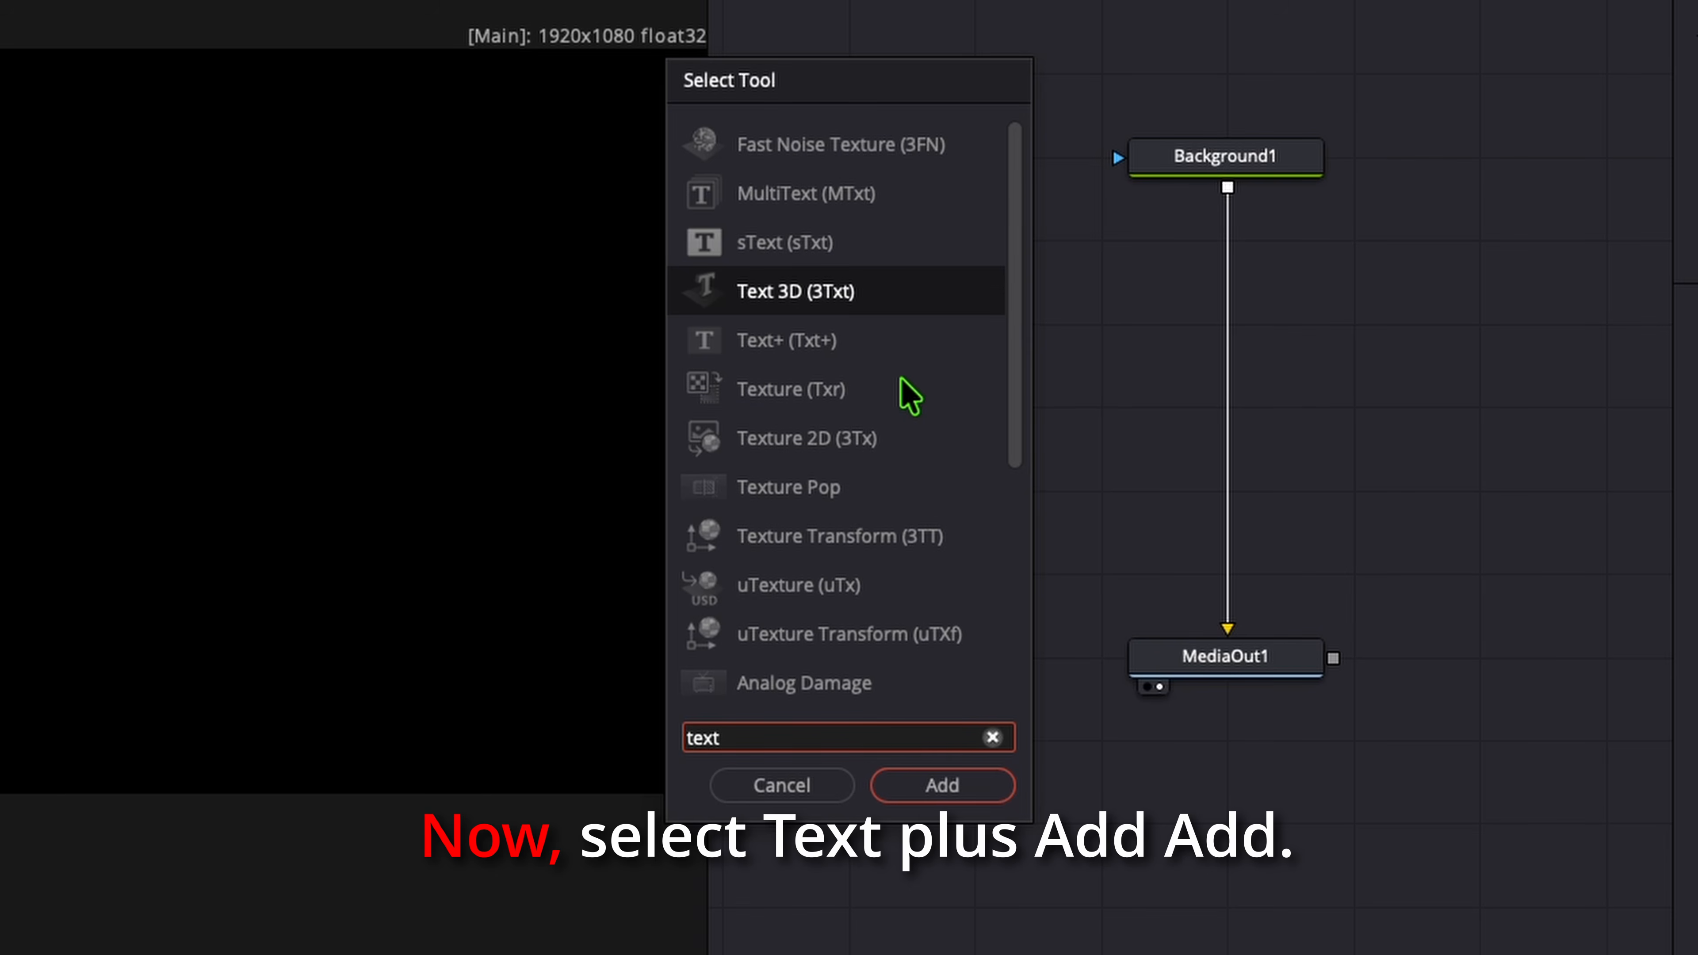
click(883, 342)
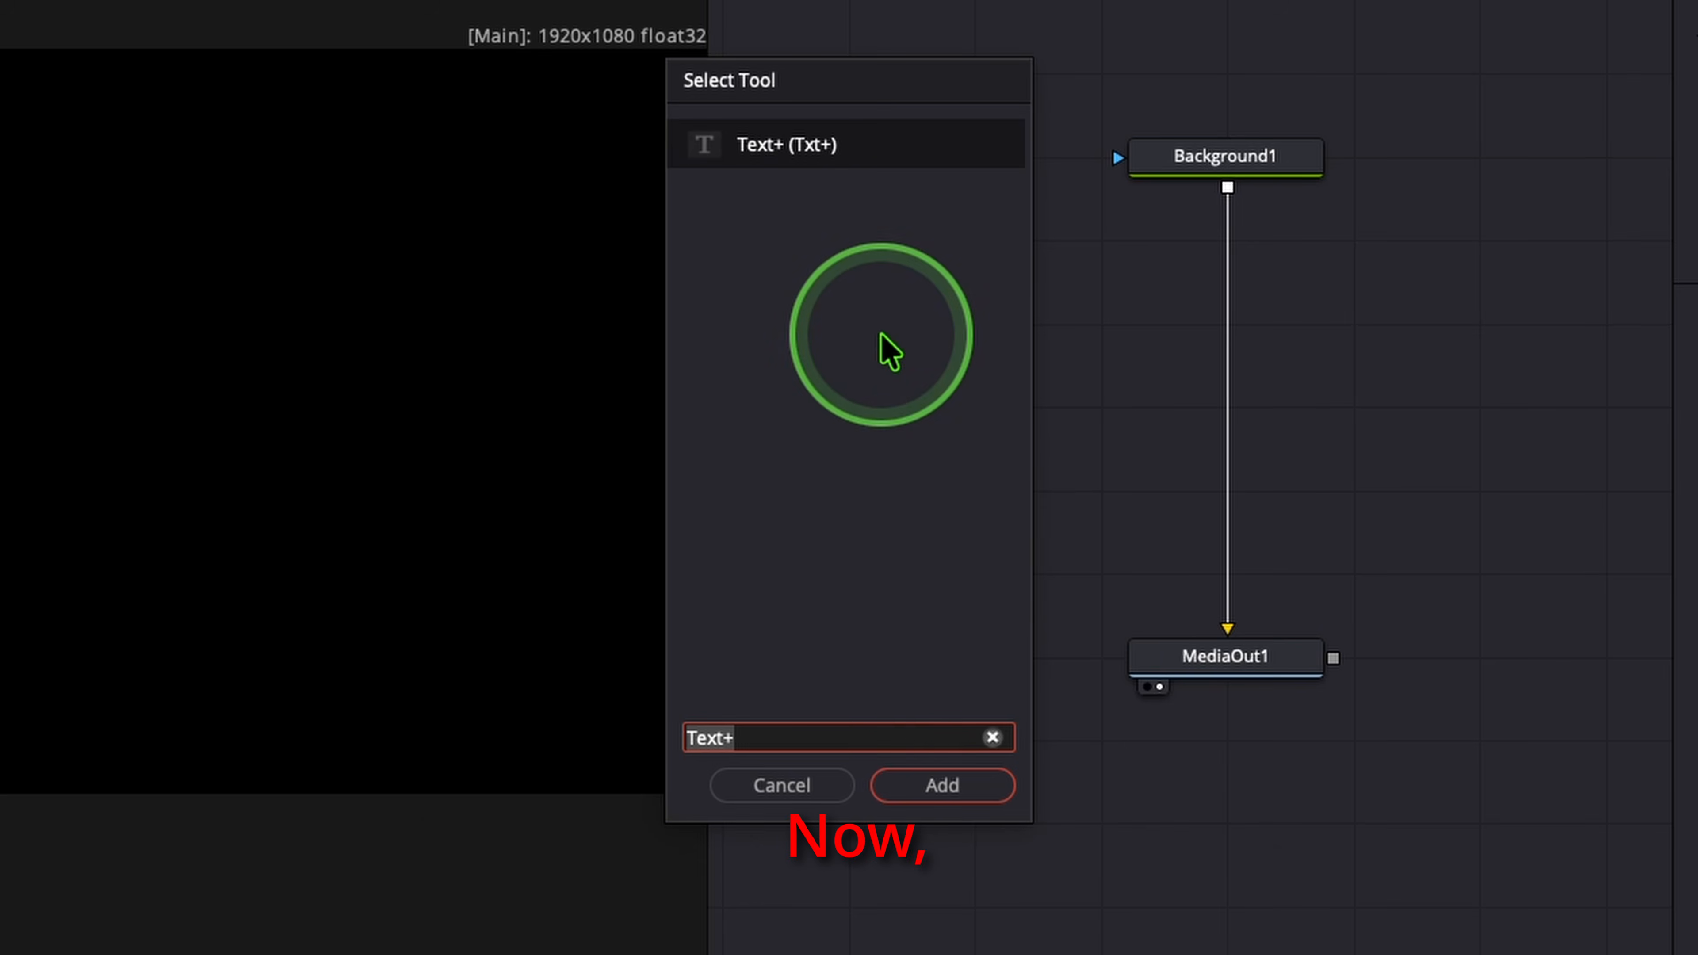
click(973, 784)
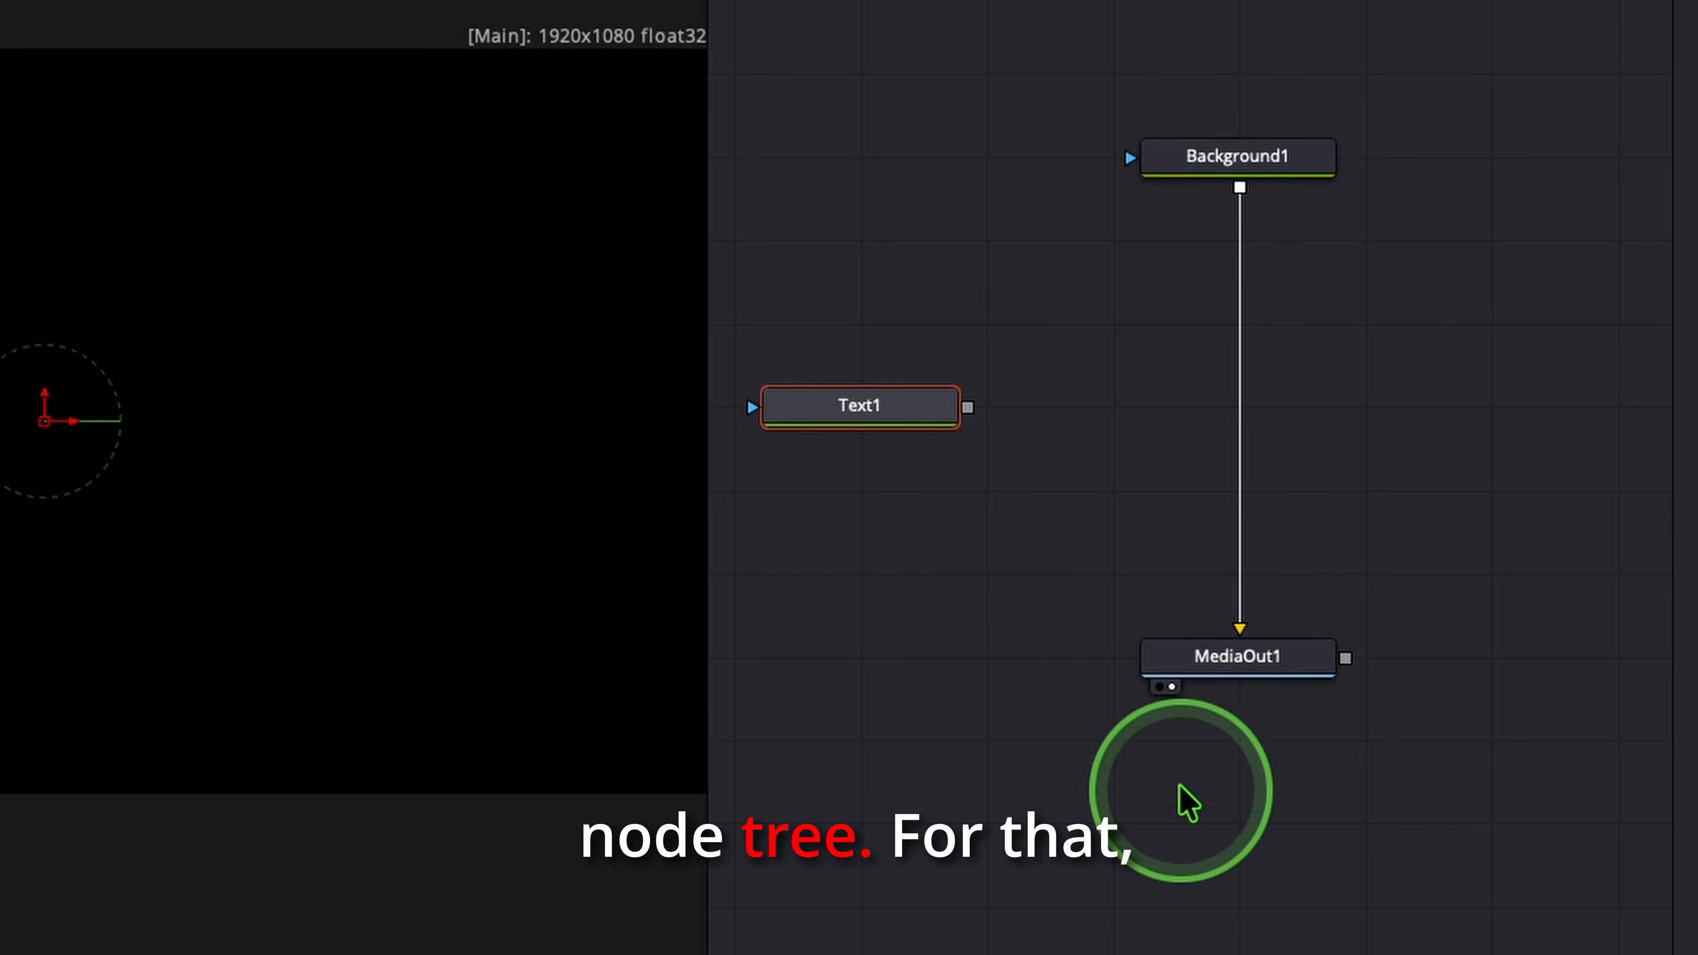
drag(966, 409, 1068, 180)
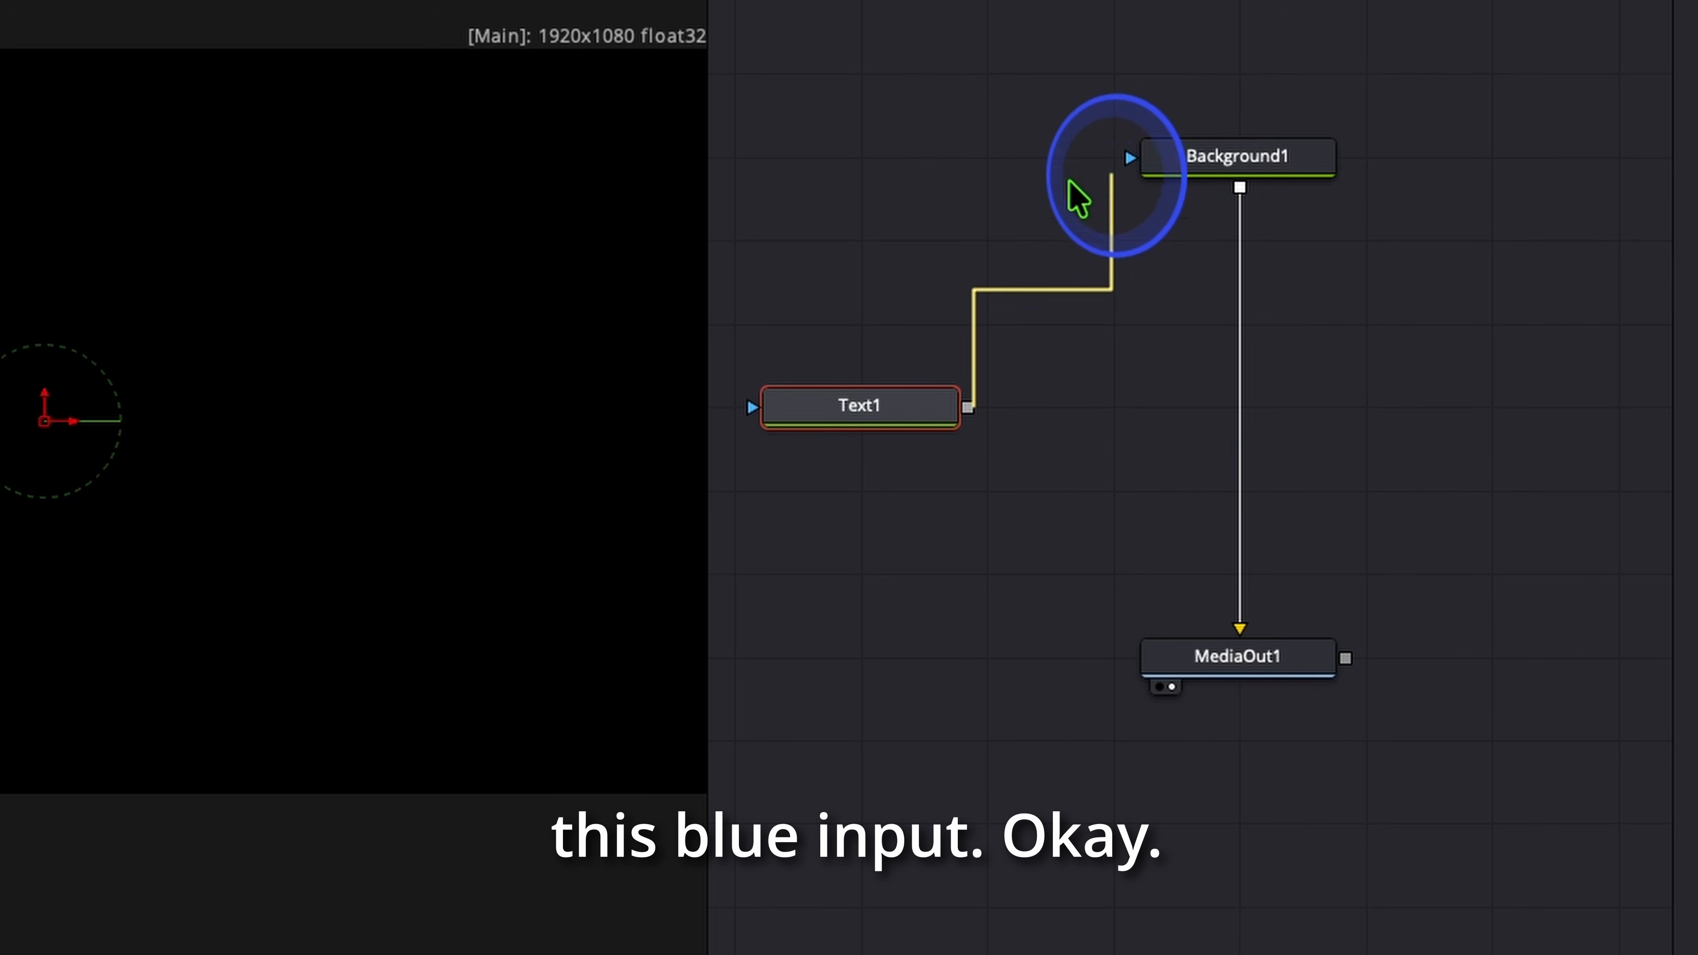
drag(1219, 197, 1230, 201)
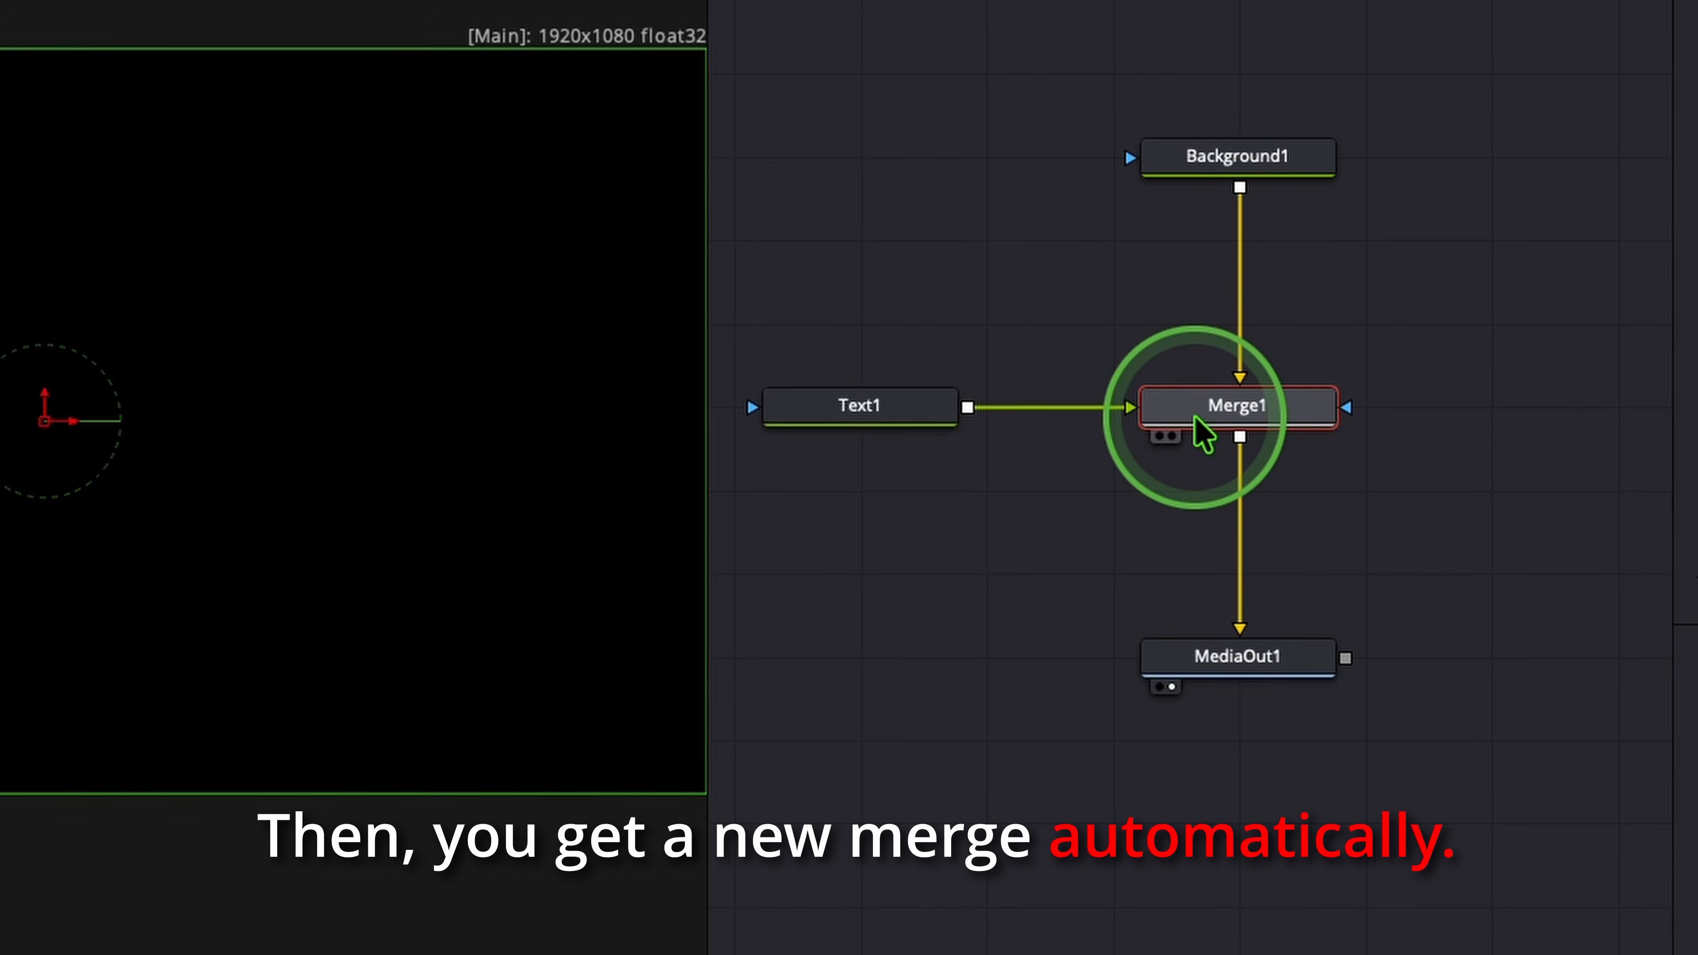
- Enter DARKWOLF as the Text1 node's text and set its font to American Typewriter
click(860, 407)
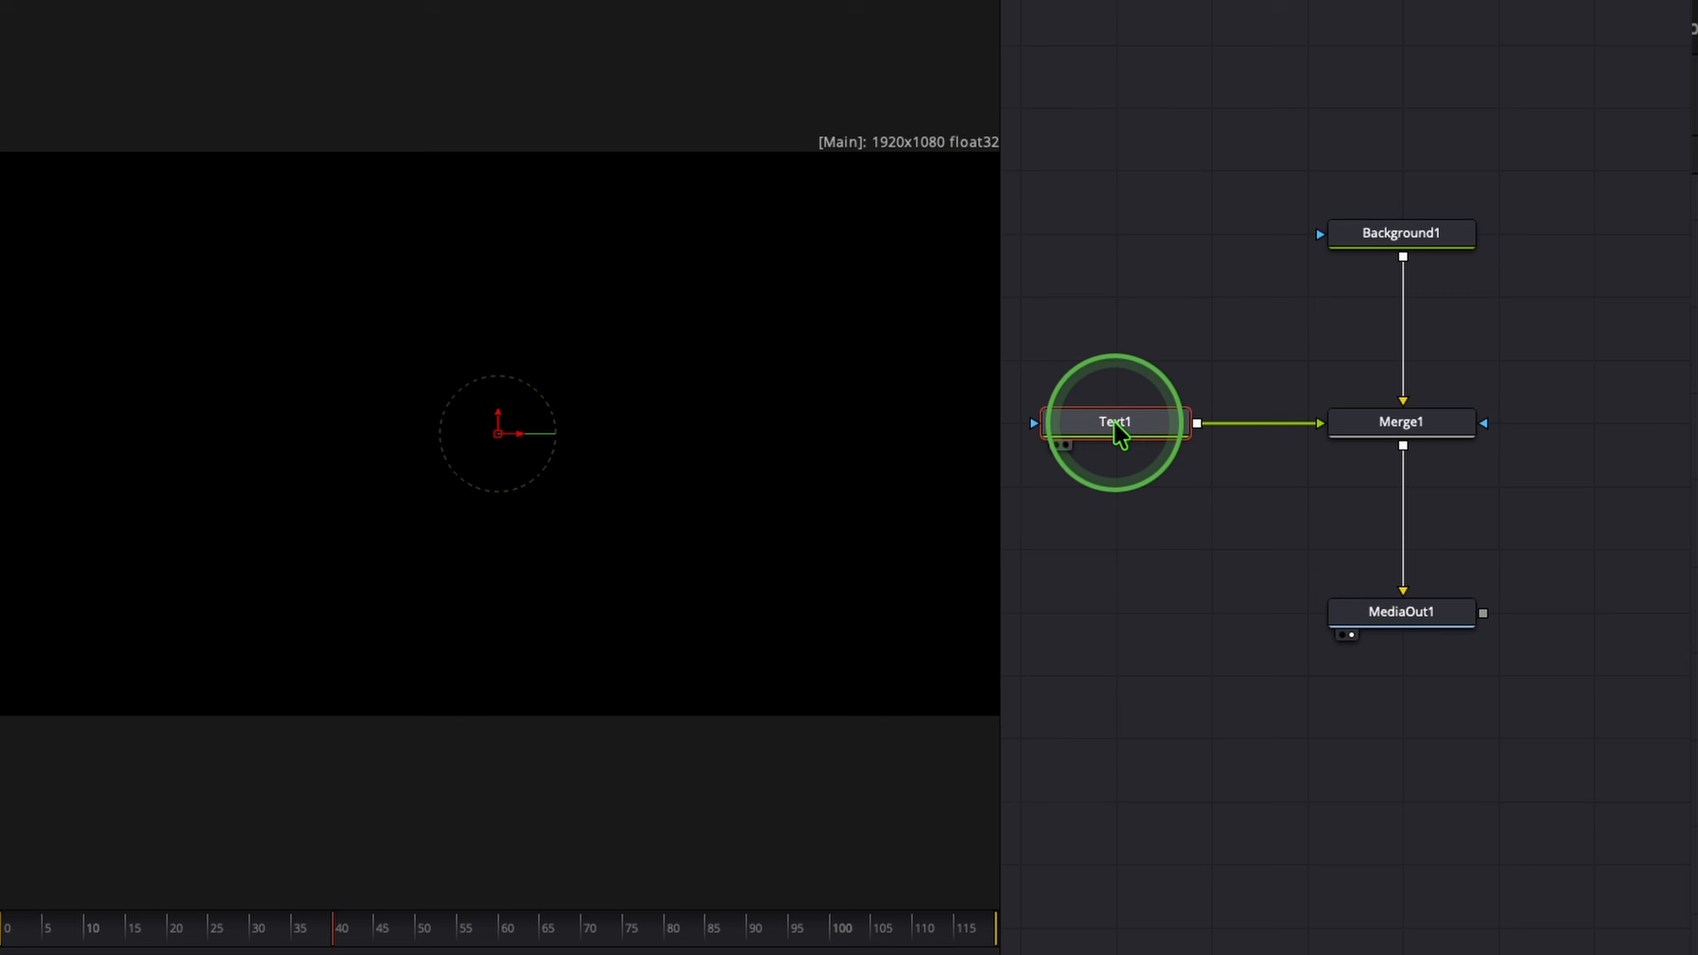
click(1138, 426)
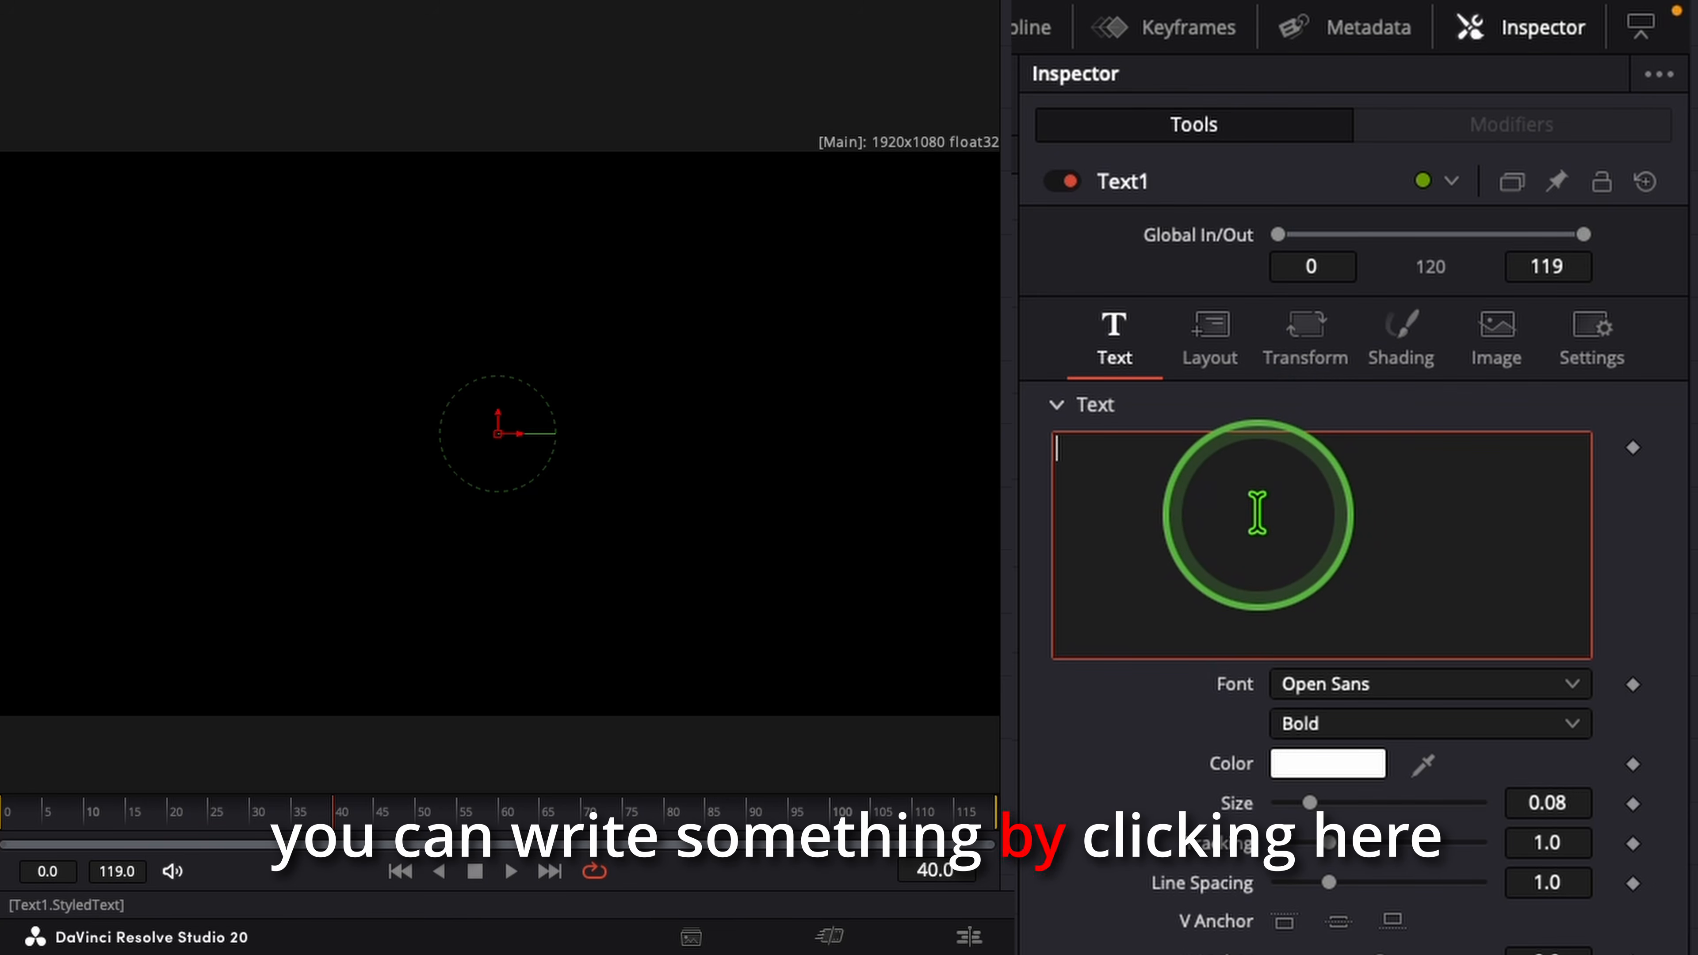
click(1256, 514)
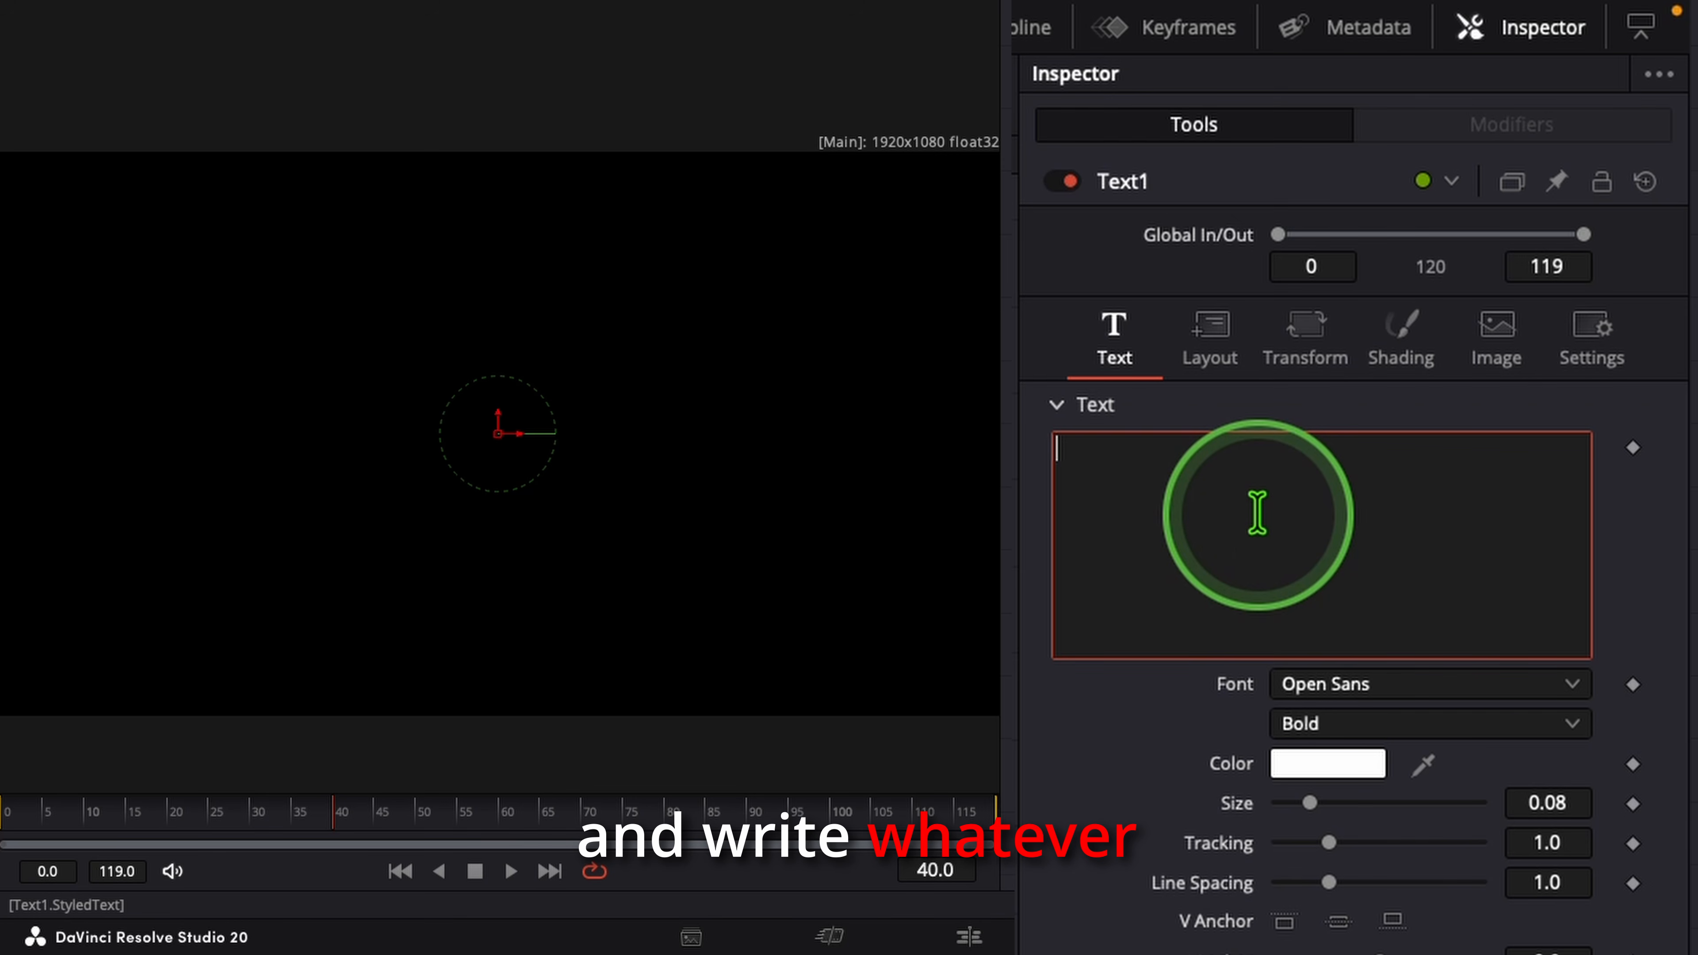
text(DARKWOLF)
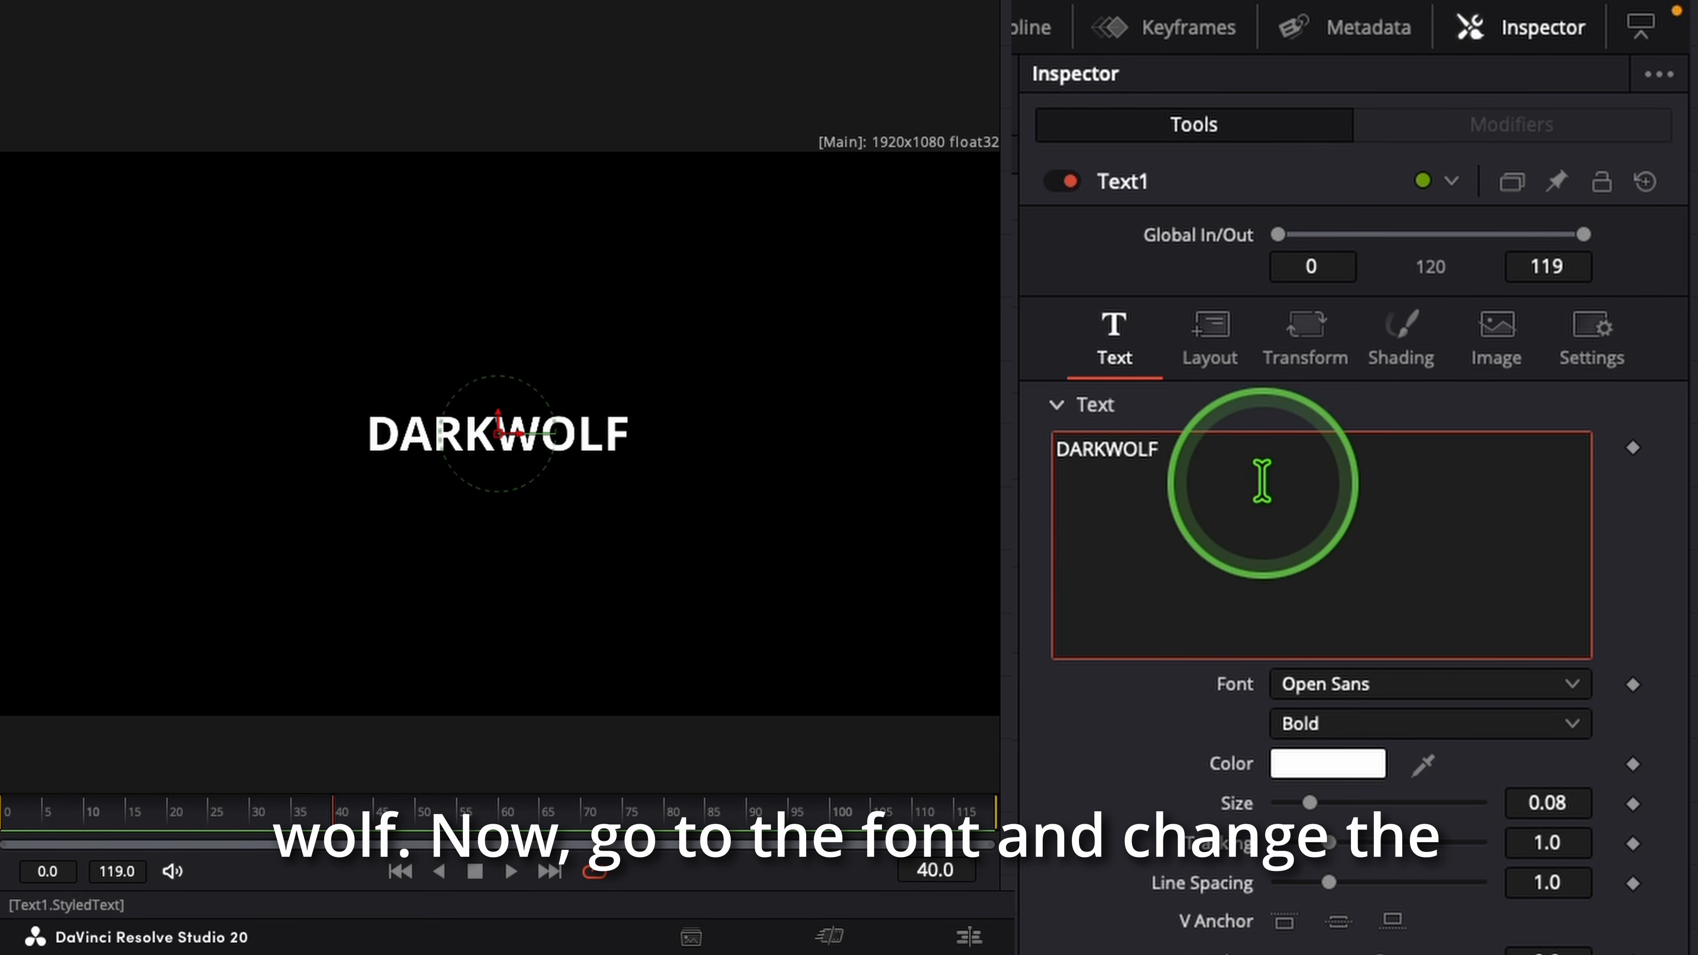
click(1361, 683)
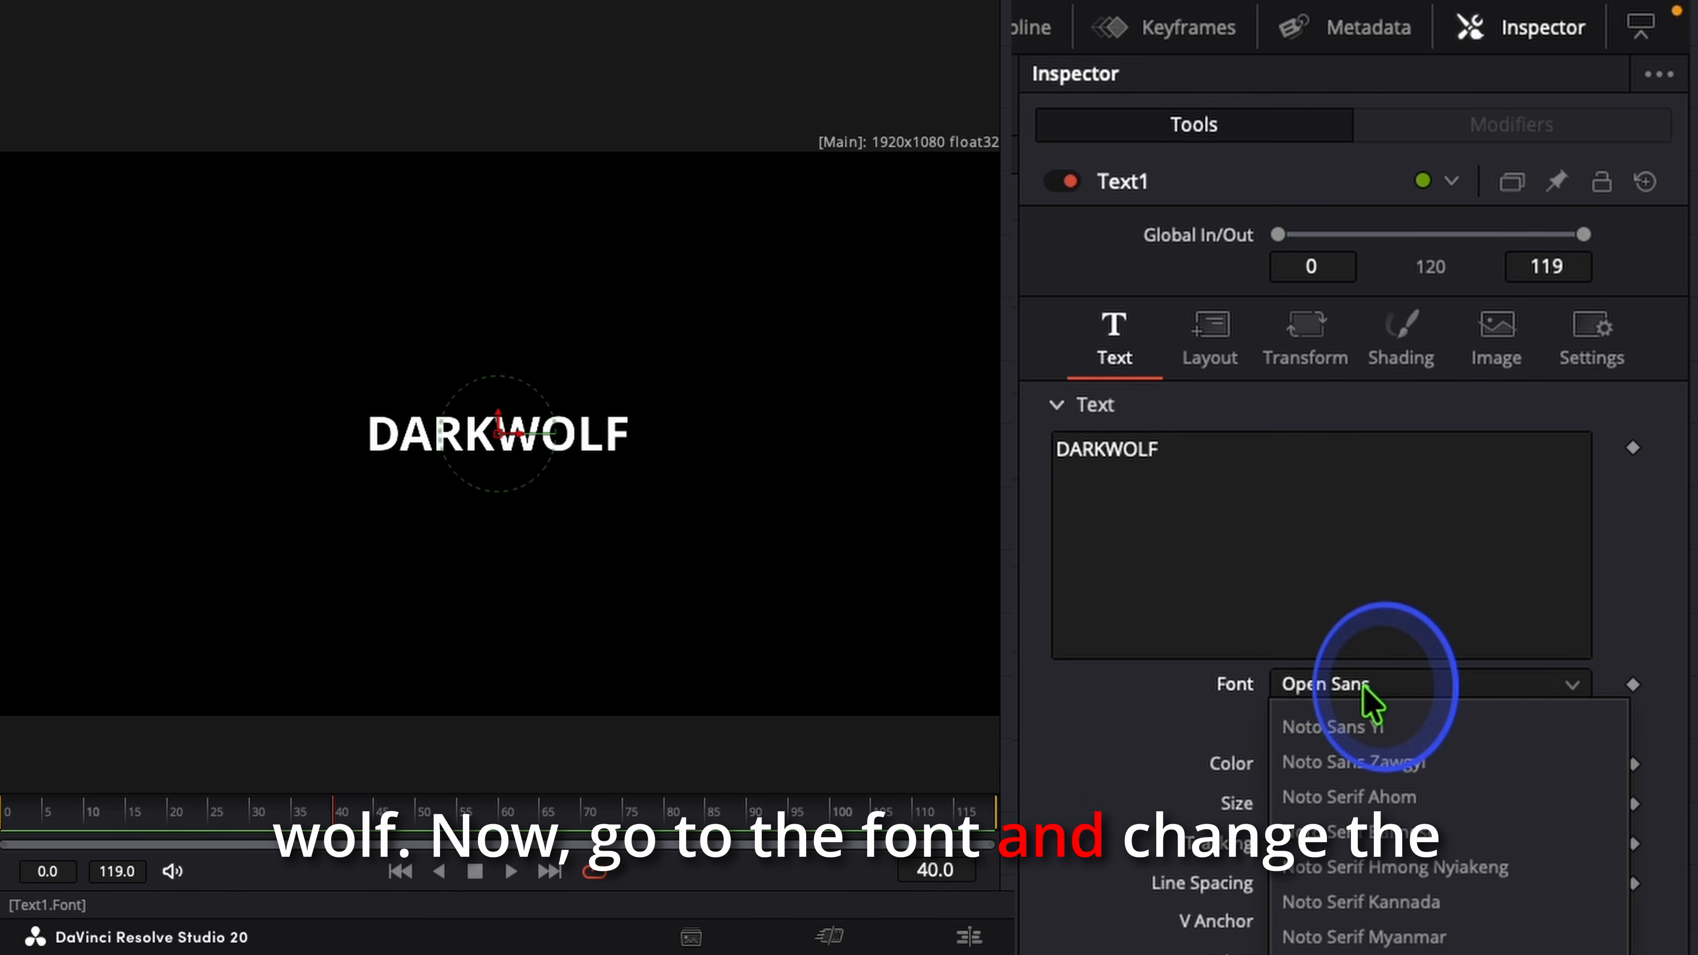
scroll(1367, 946, up, 20)
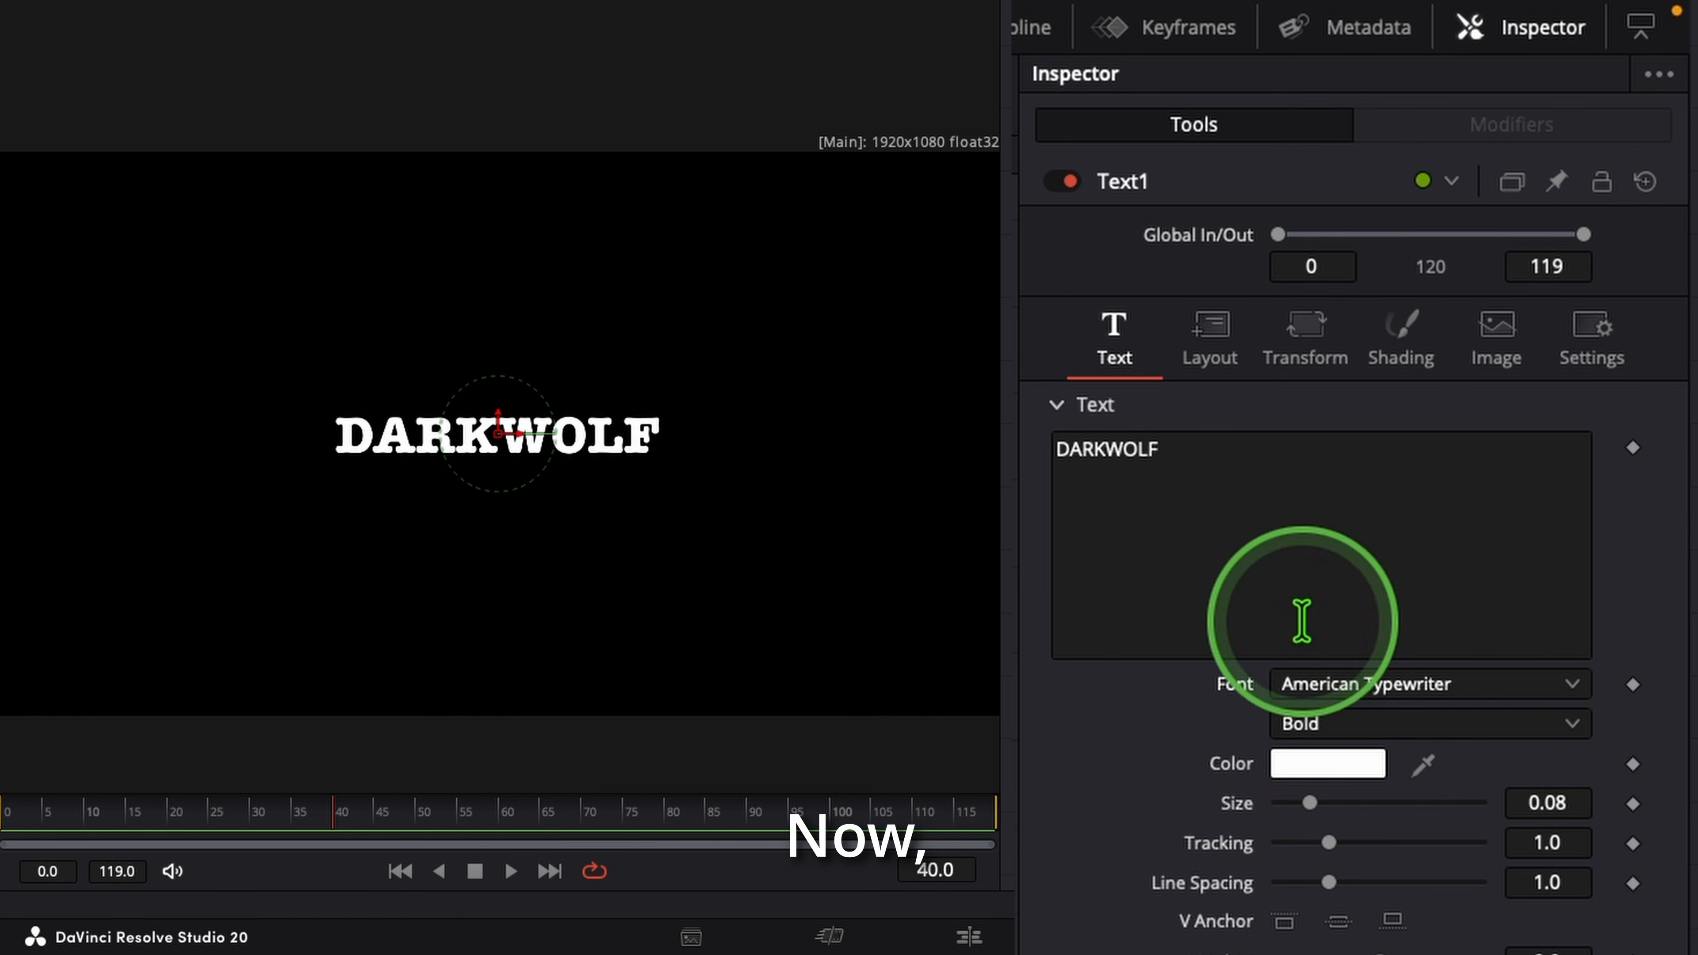
- Set the text's size to 0.122 and tracking to 1.197, and move it slightly above the frame's centre
drag(1310, 806, 1333, 806)
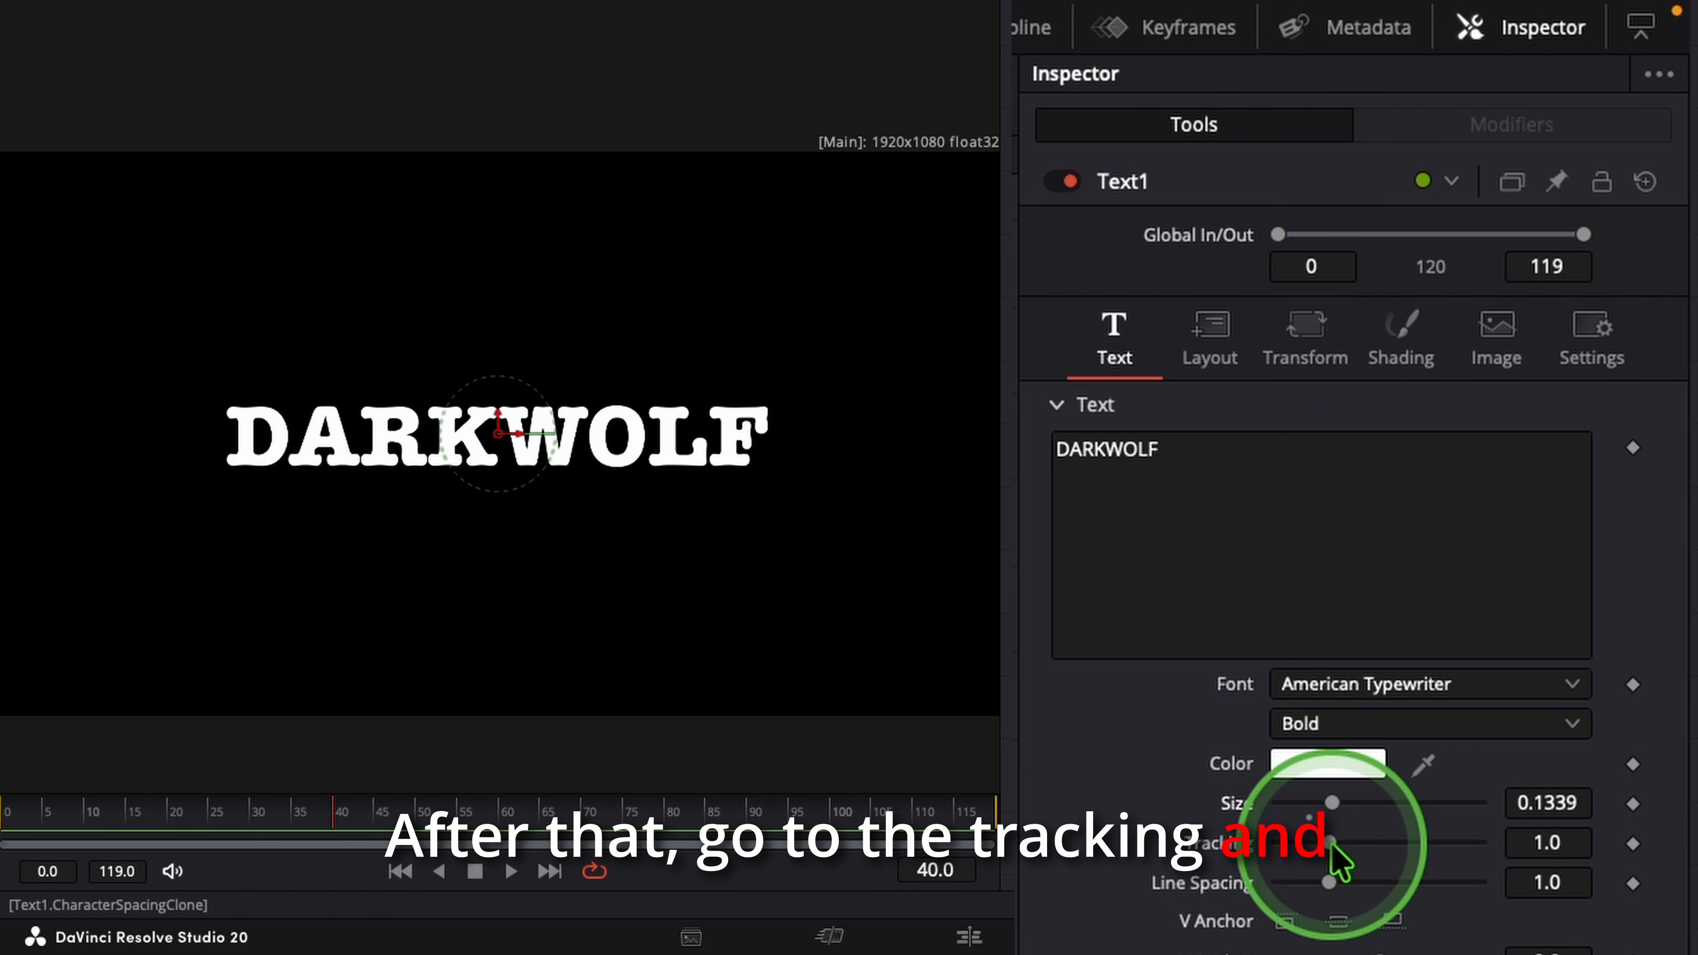
drag(1332, 845, 1339, 844)
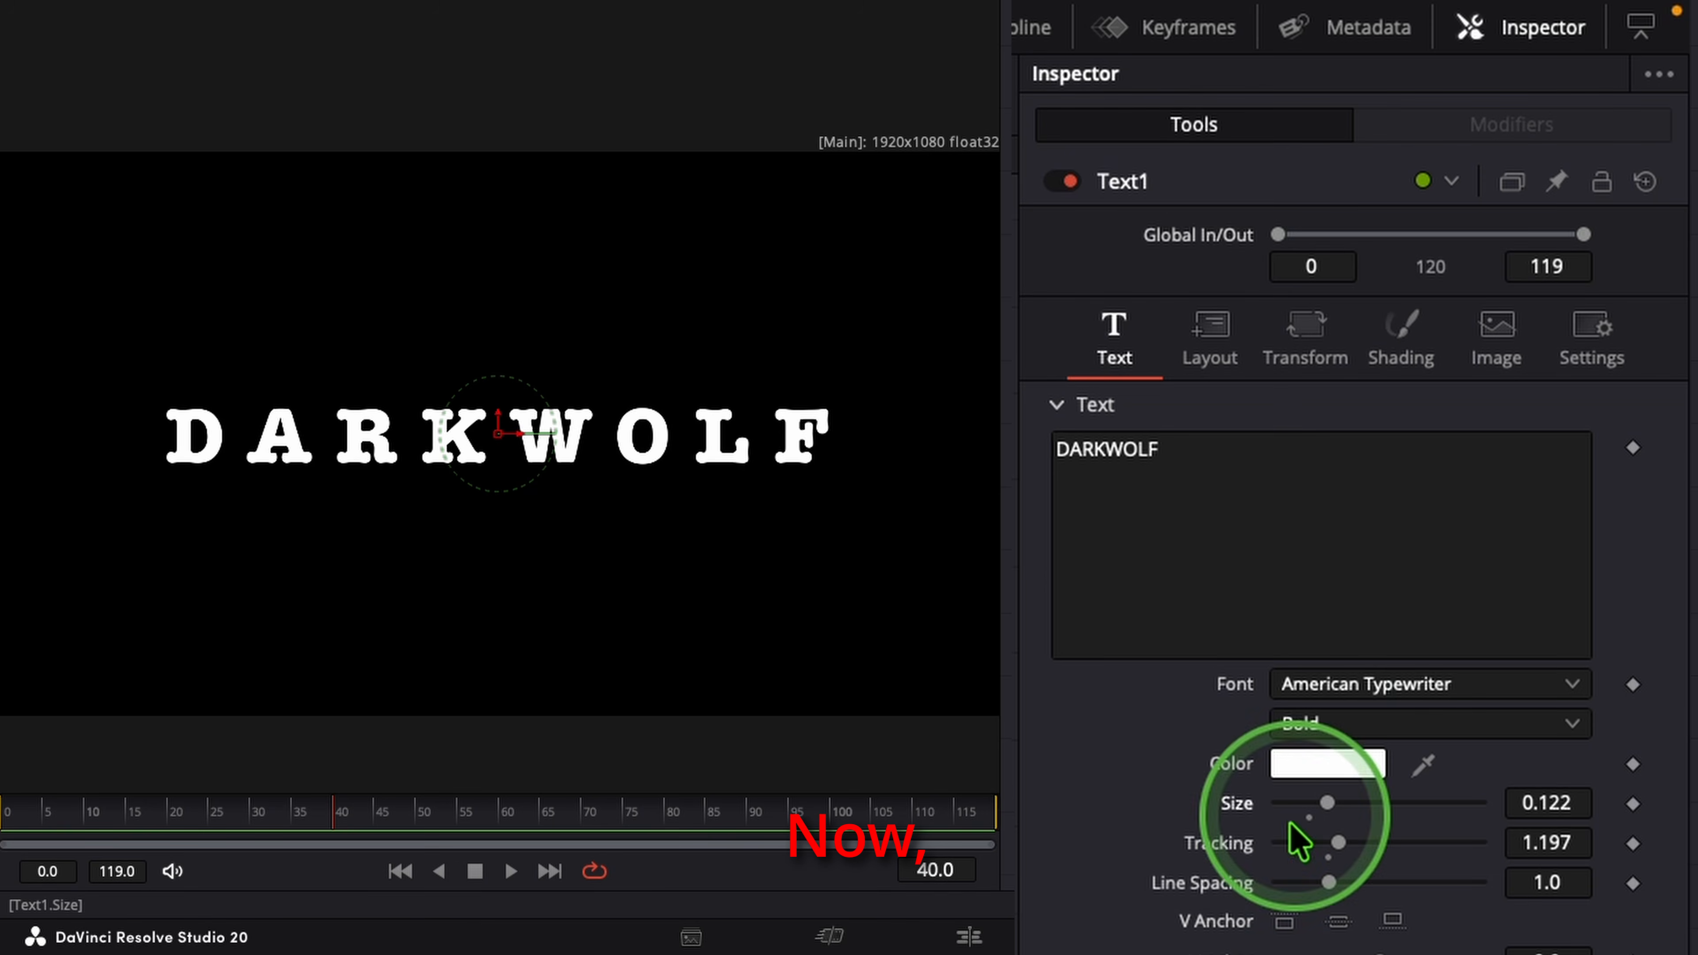
click(560, 423)
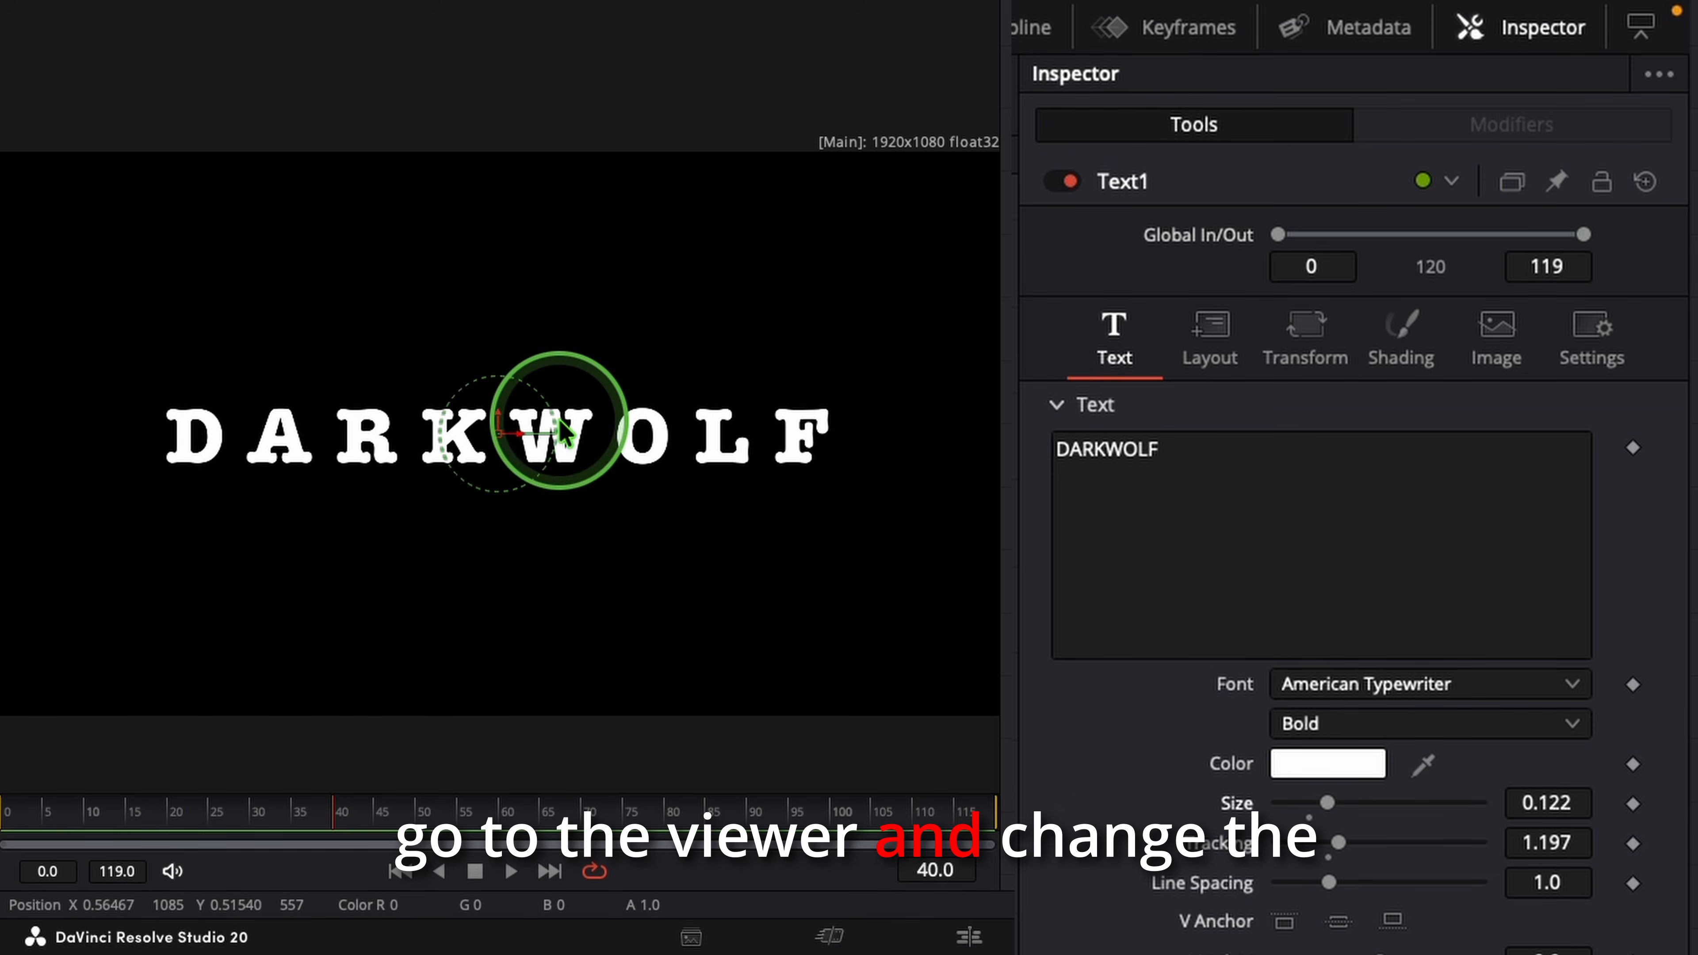
drag(503, 411, 517, 360)
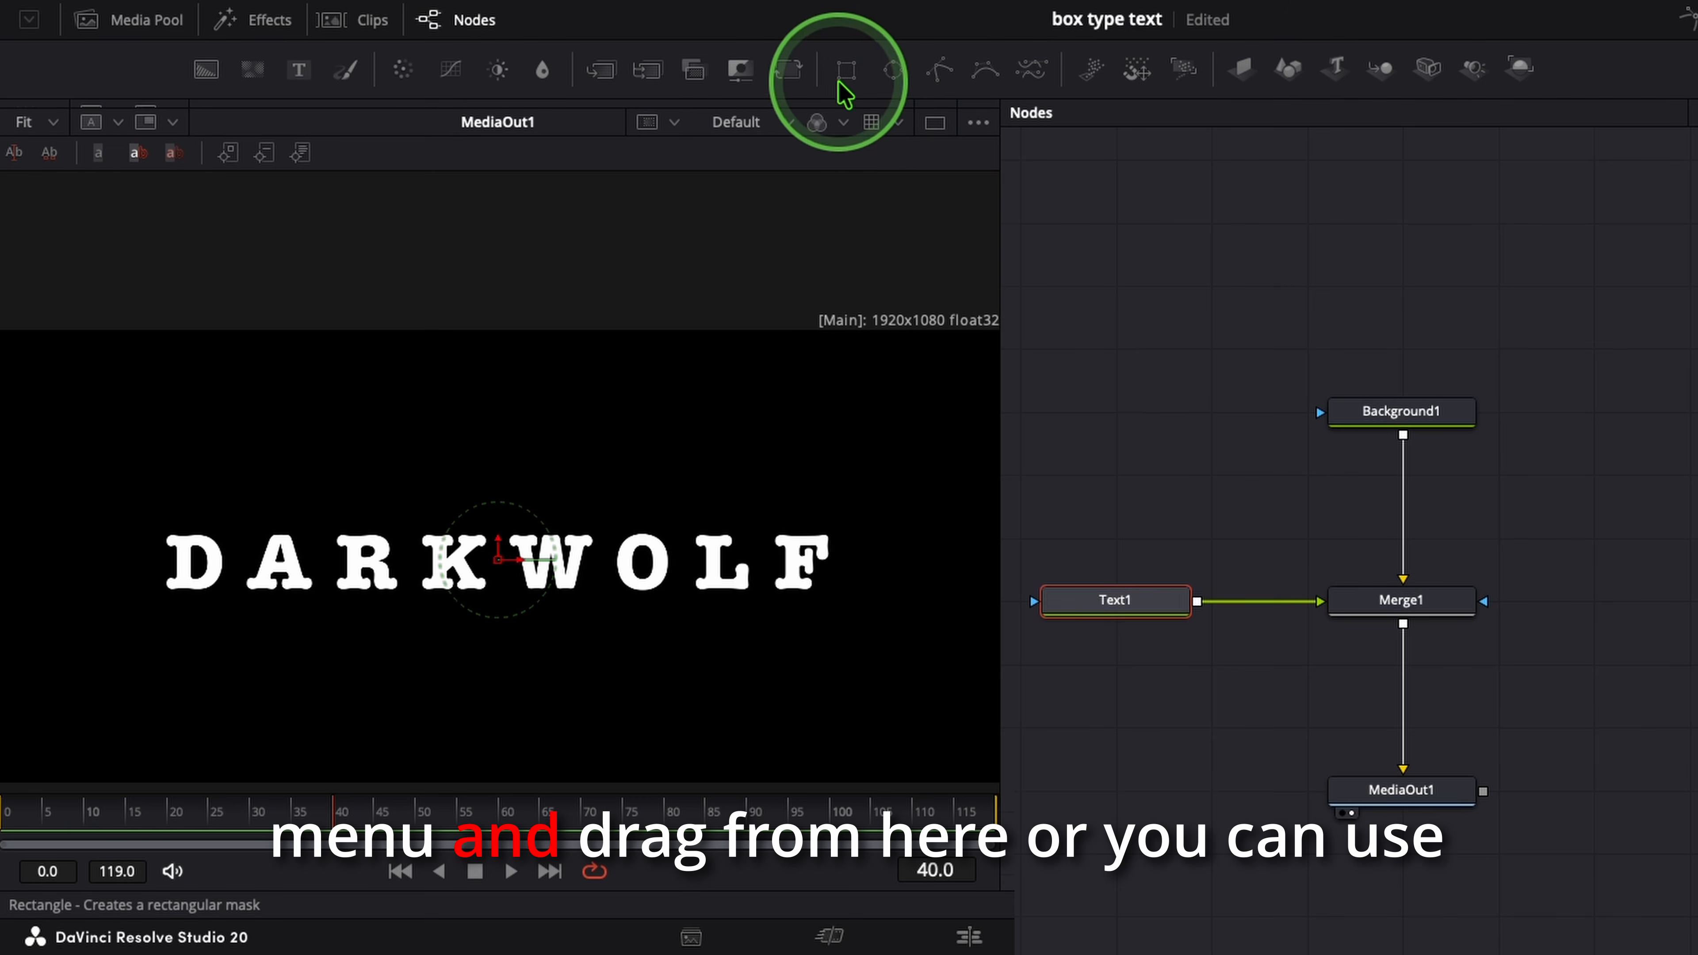
- Add a Rectangle mask node beside Merge1 and connect its output to Merge1's mask input
drag(841, 83, 1568, 608)
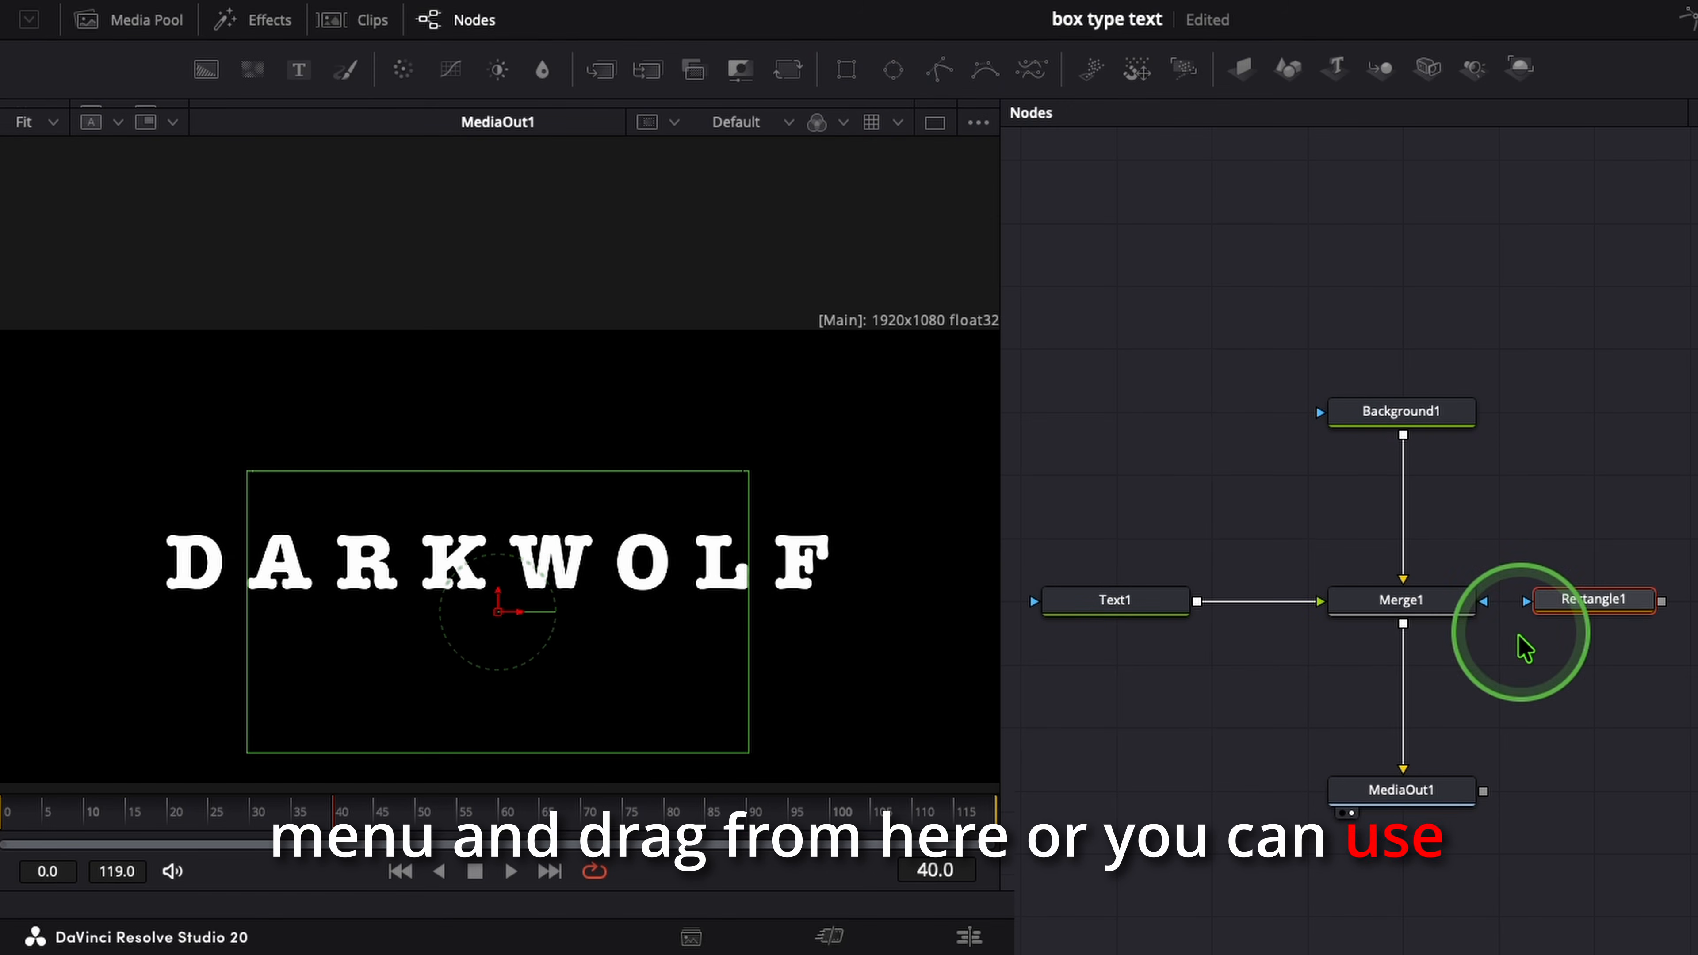
drag(1637, 807, 1508, 795)
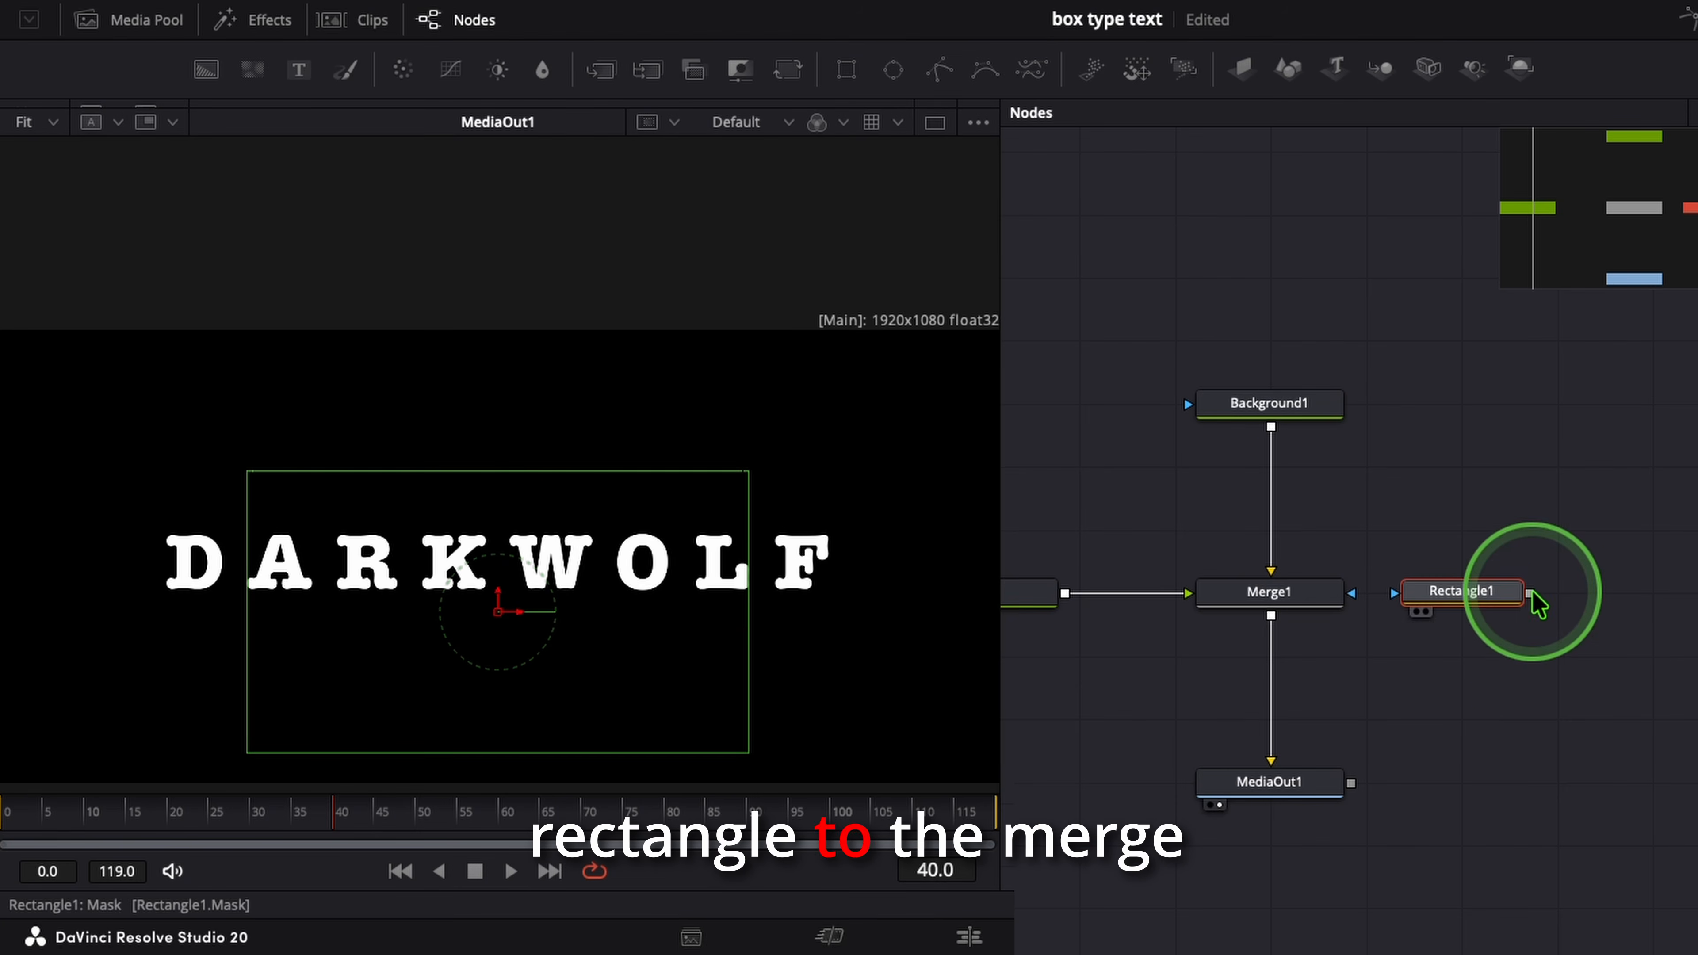
drag(1529, 595, 1365, 612)
drag(1415, 678, 1351, 594)
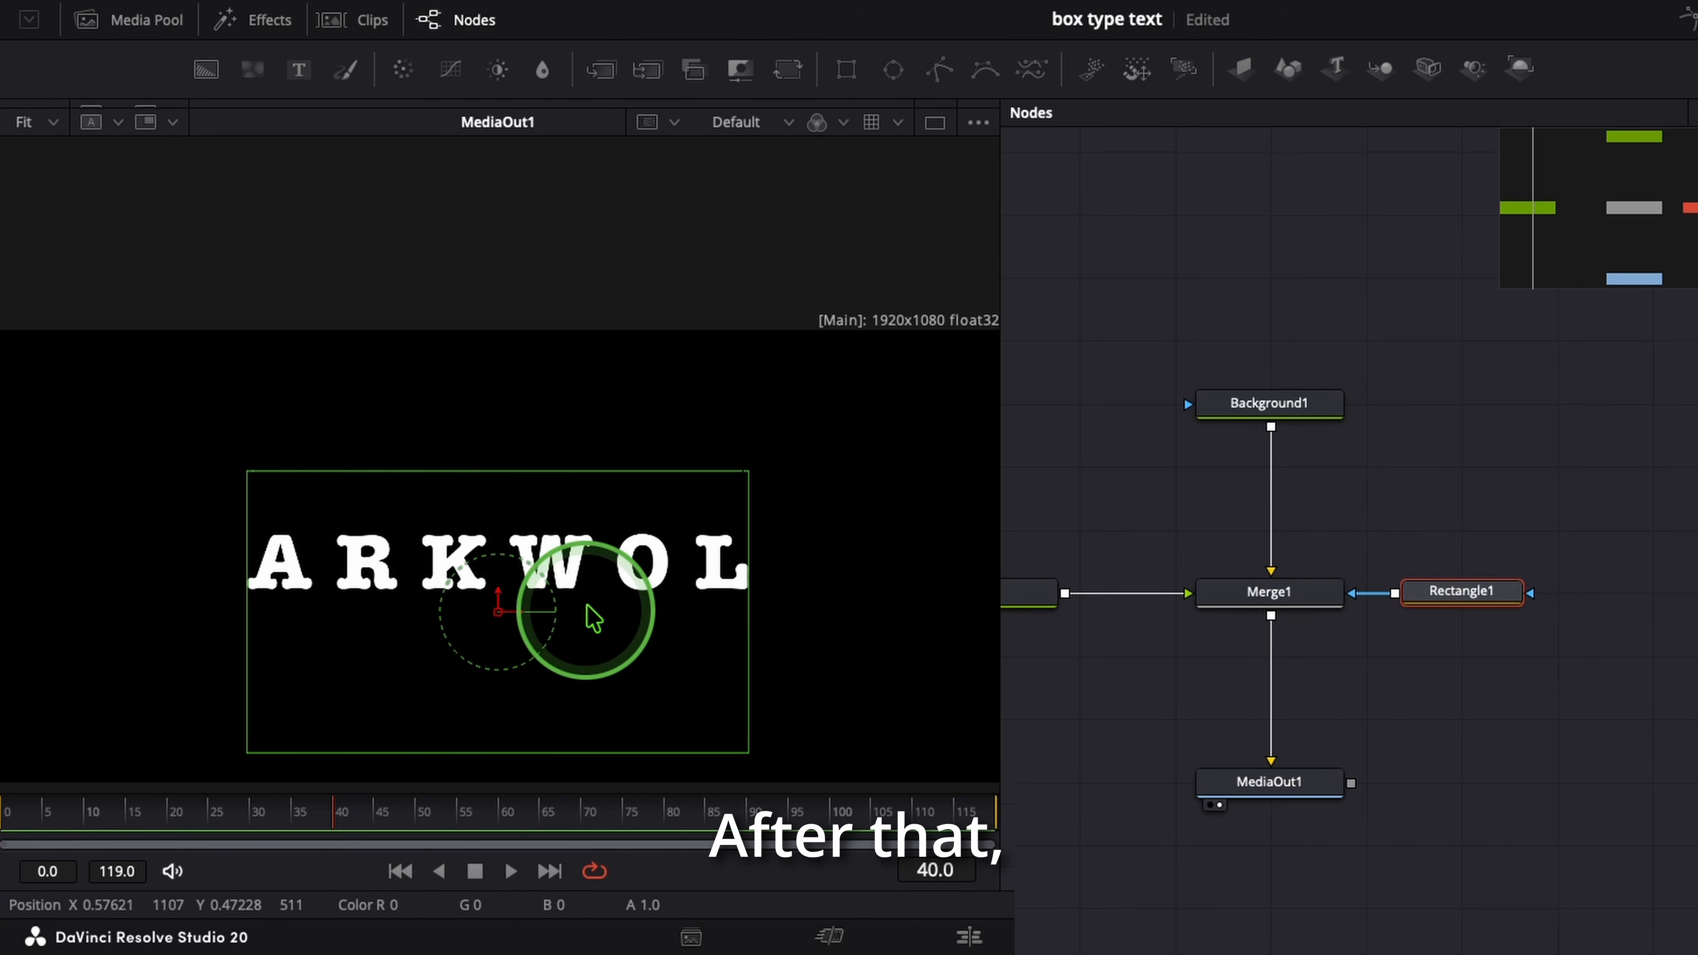
- Widen the rectangle mask beyond both ends of the word and move it up until its lower edge sits just beneath the letters
drag(757, 645, 889, 649)
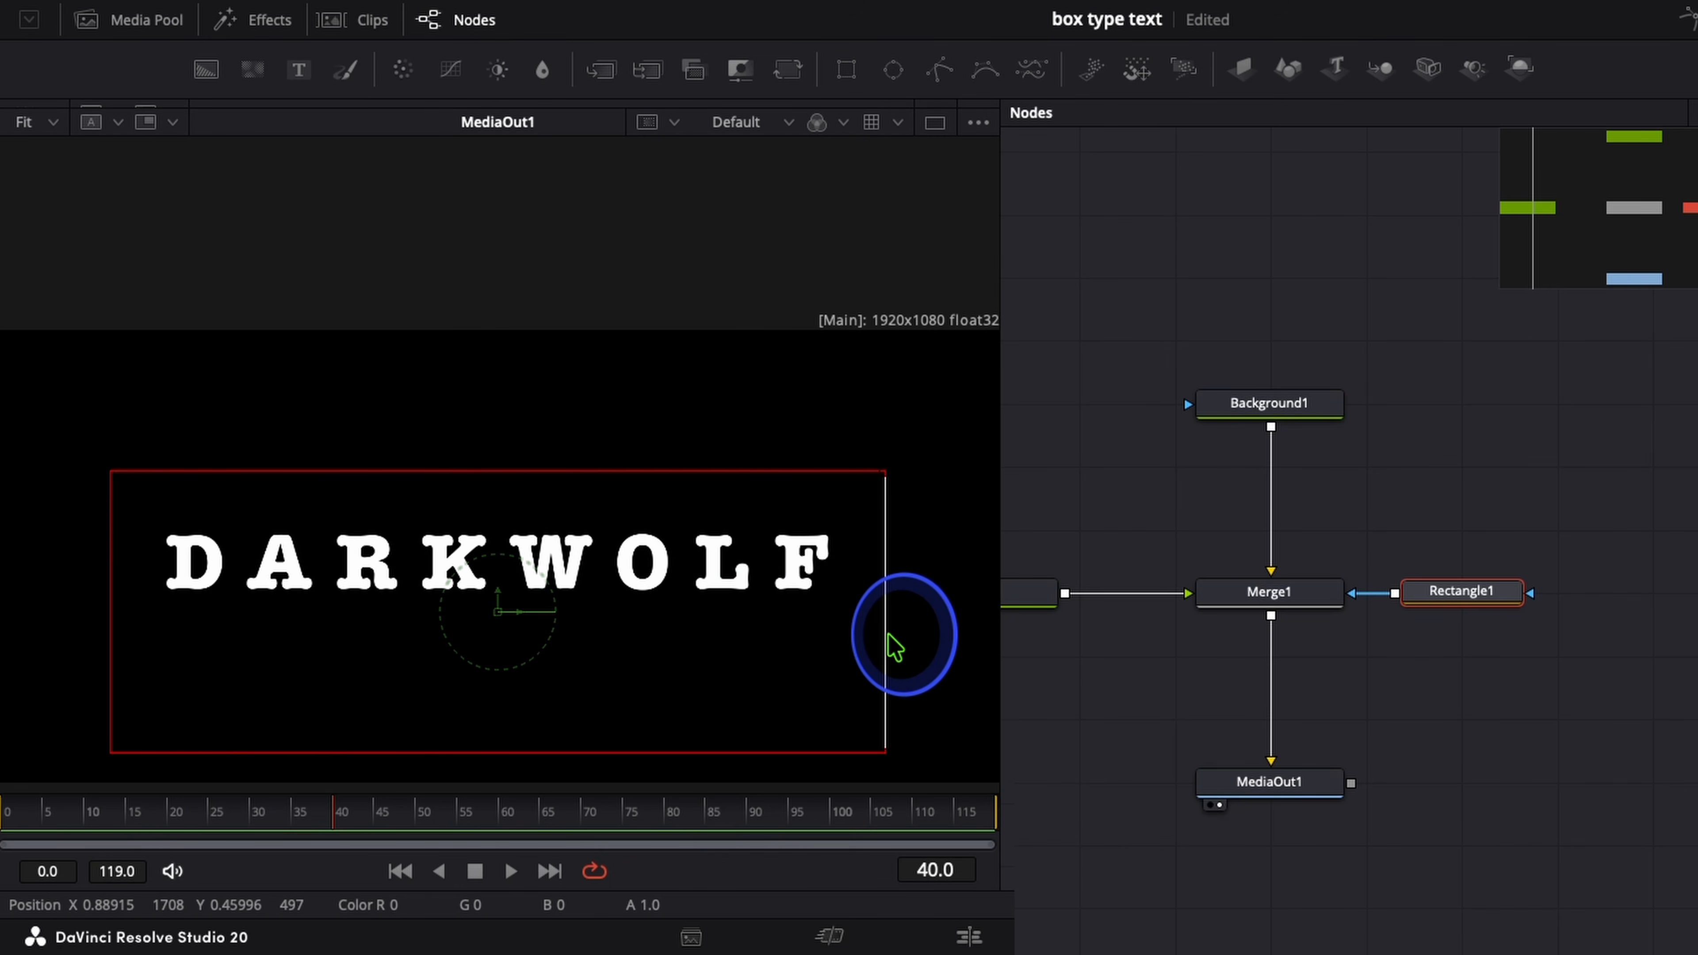
drag(495, 597, 544, 439)
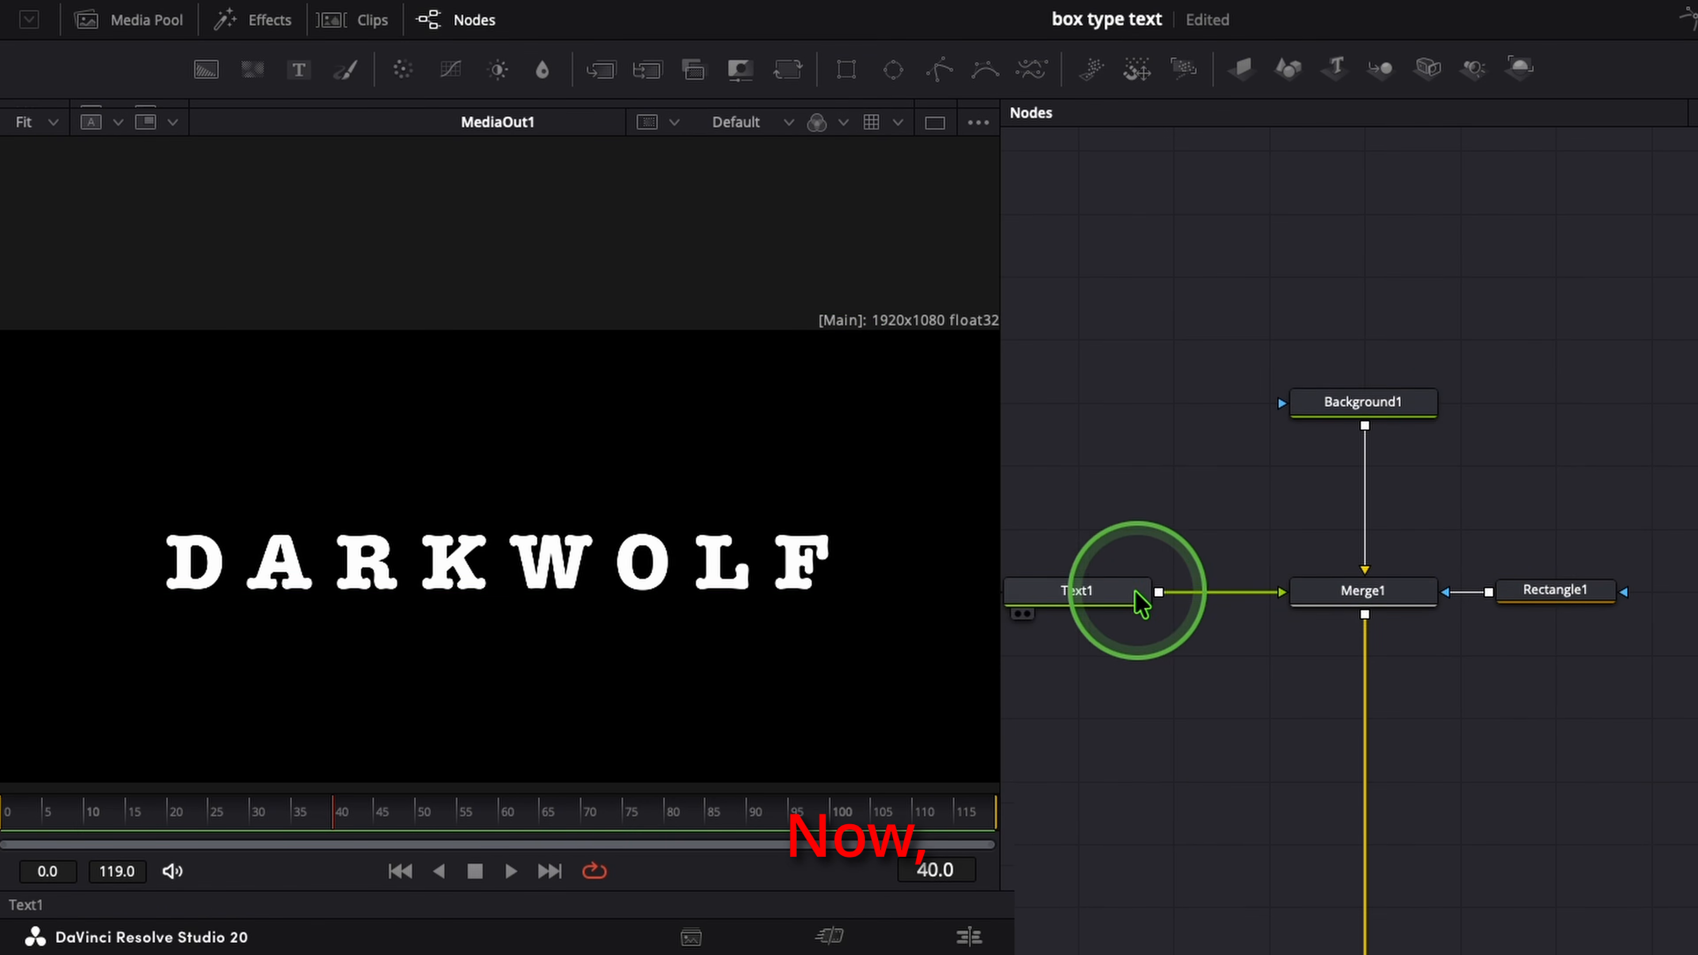
- Add a Follower modifier to the Text1 node's DARKWOLF text
click(1075, 589)
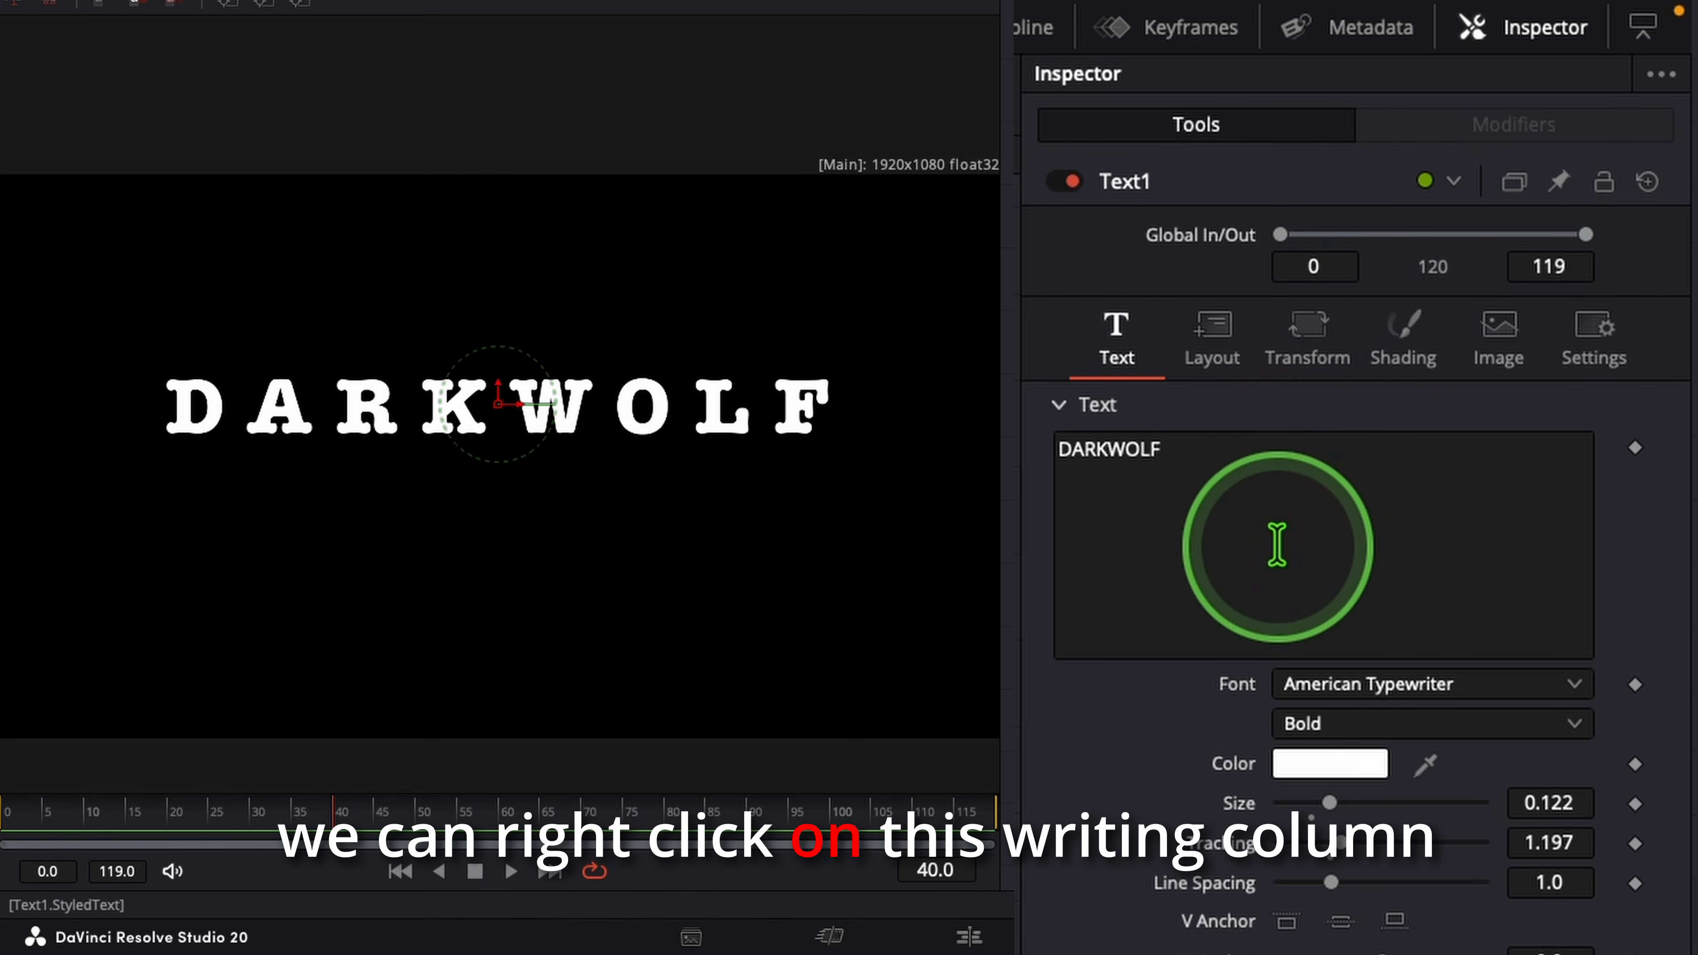
right_click(1285, 501)
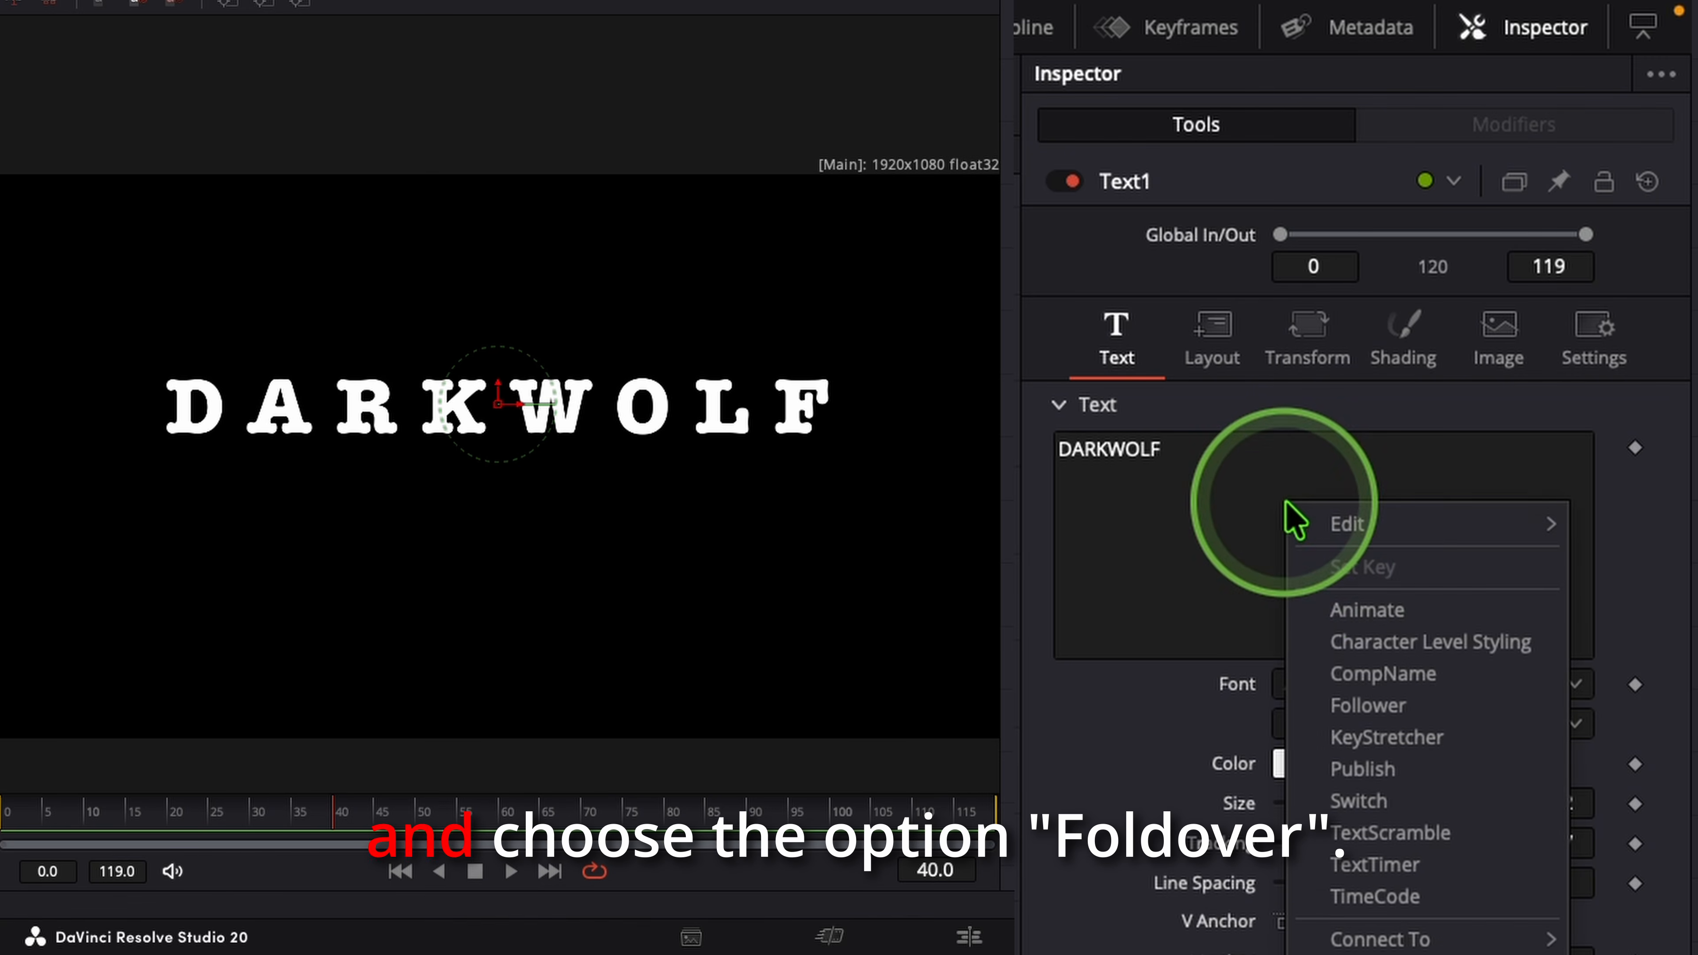
click(1451, 707)
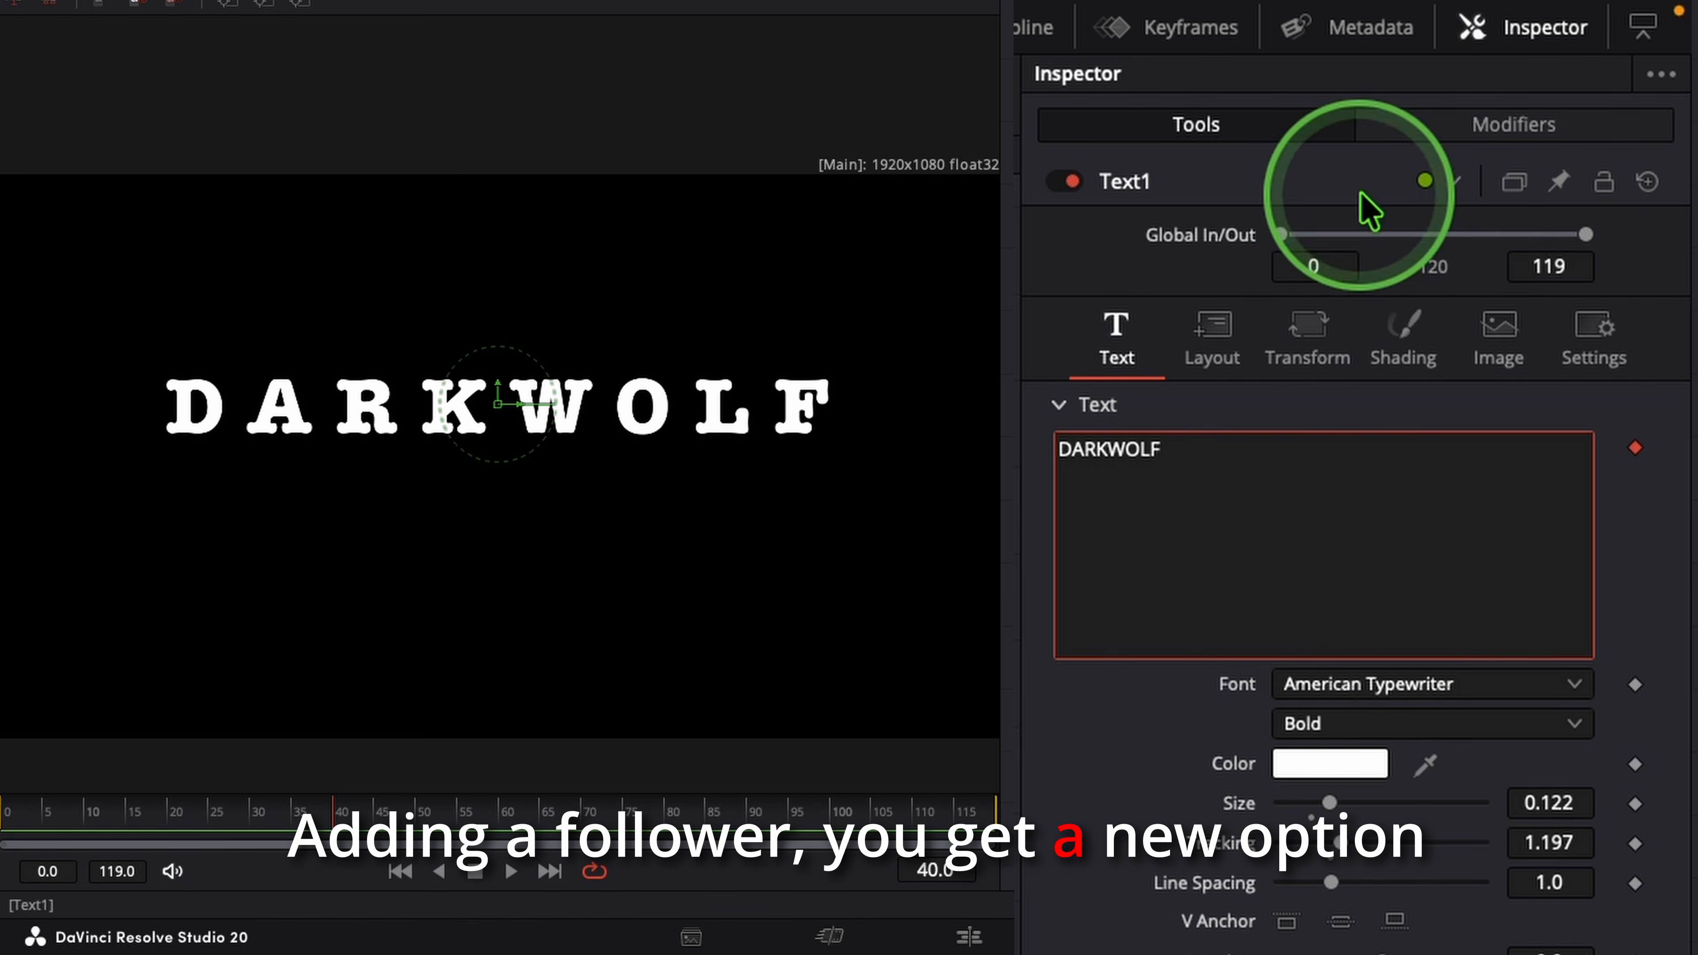
- Set the Follower's order to Left to Right and its delay between characters to 1.0
click(1495, 126)
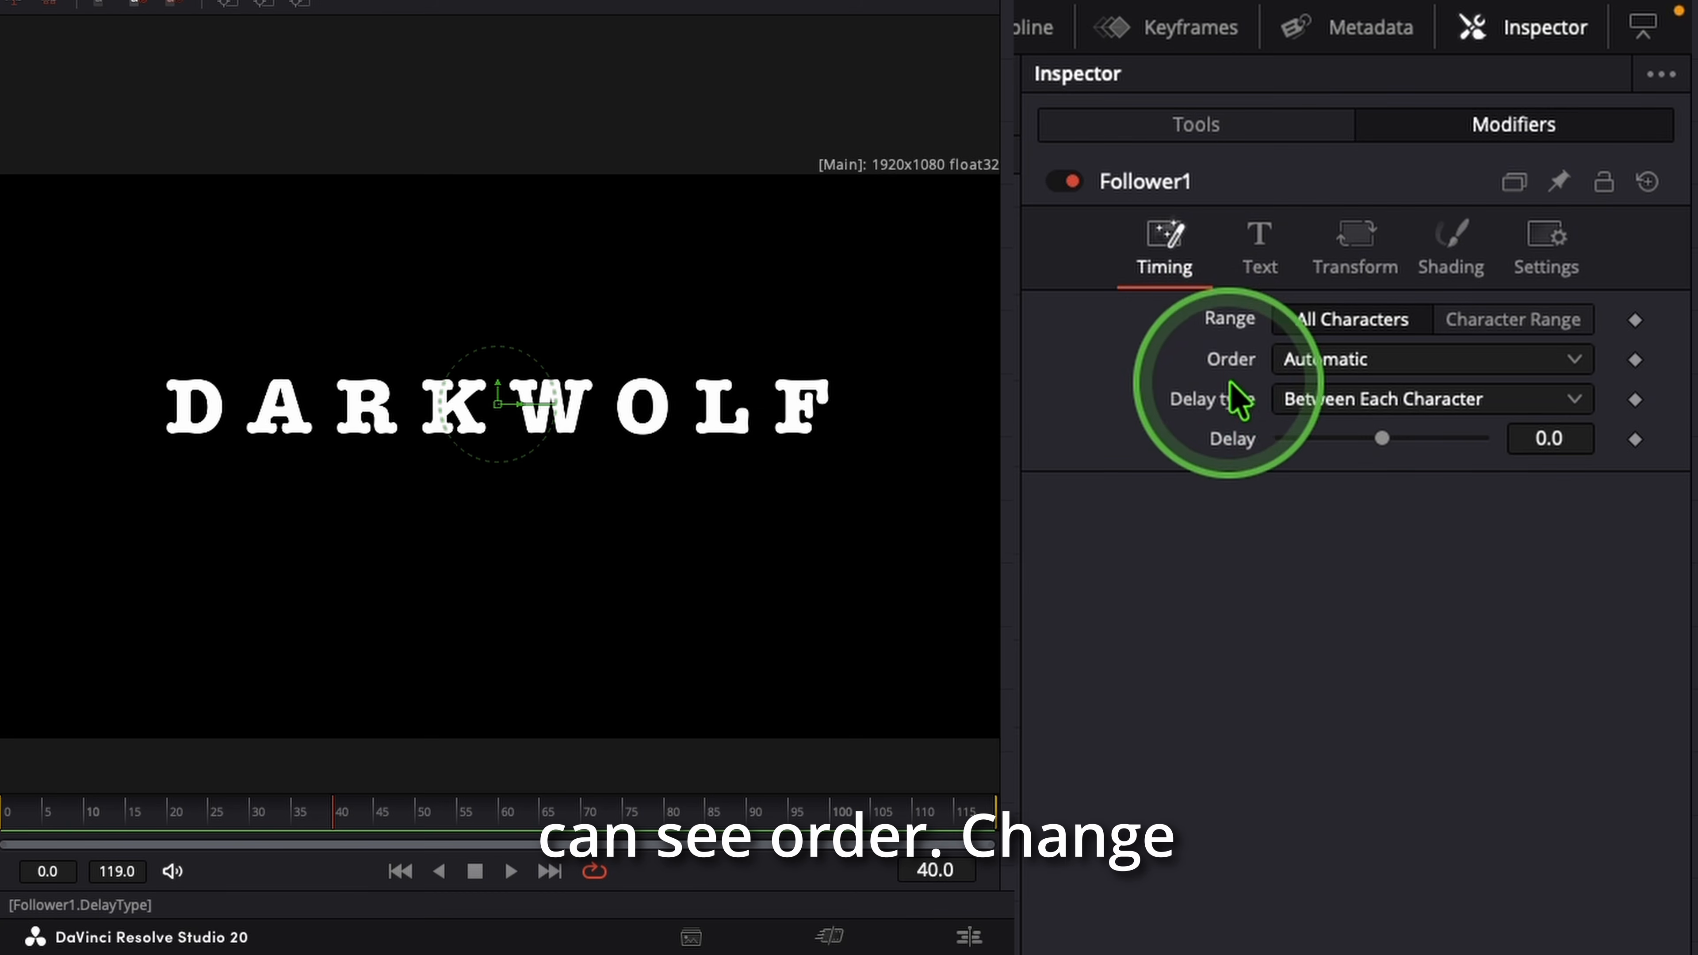
click(1341, 373)
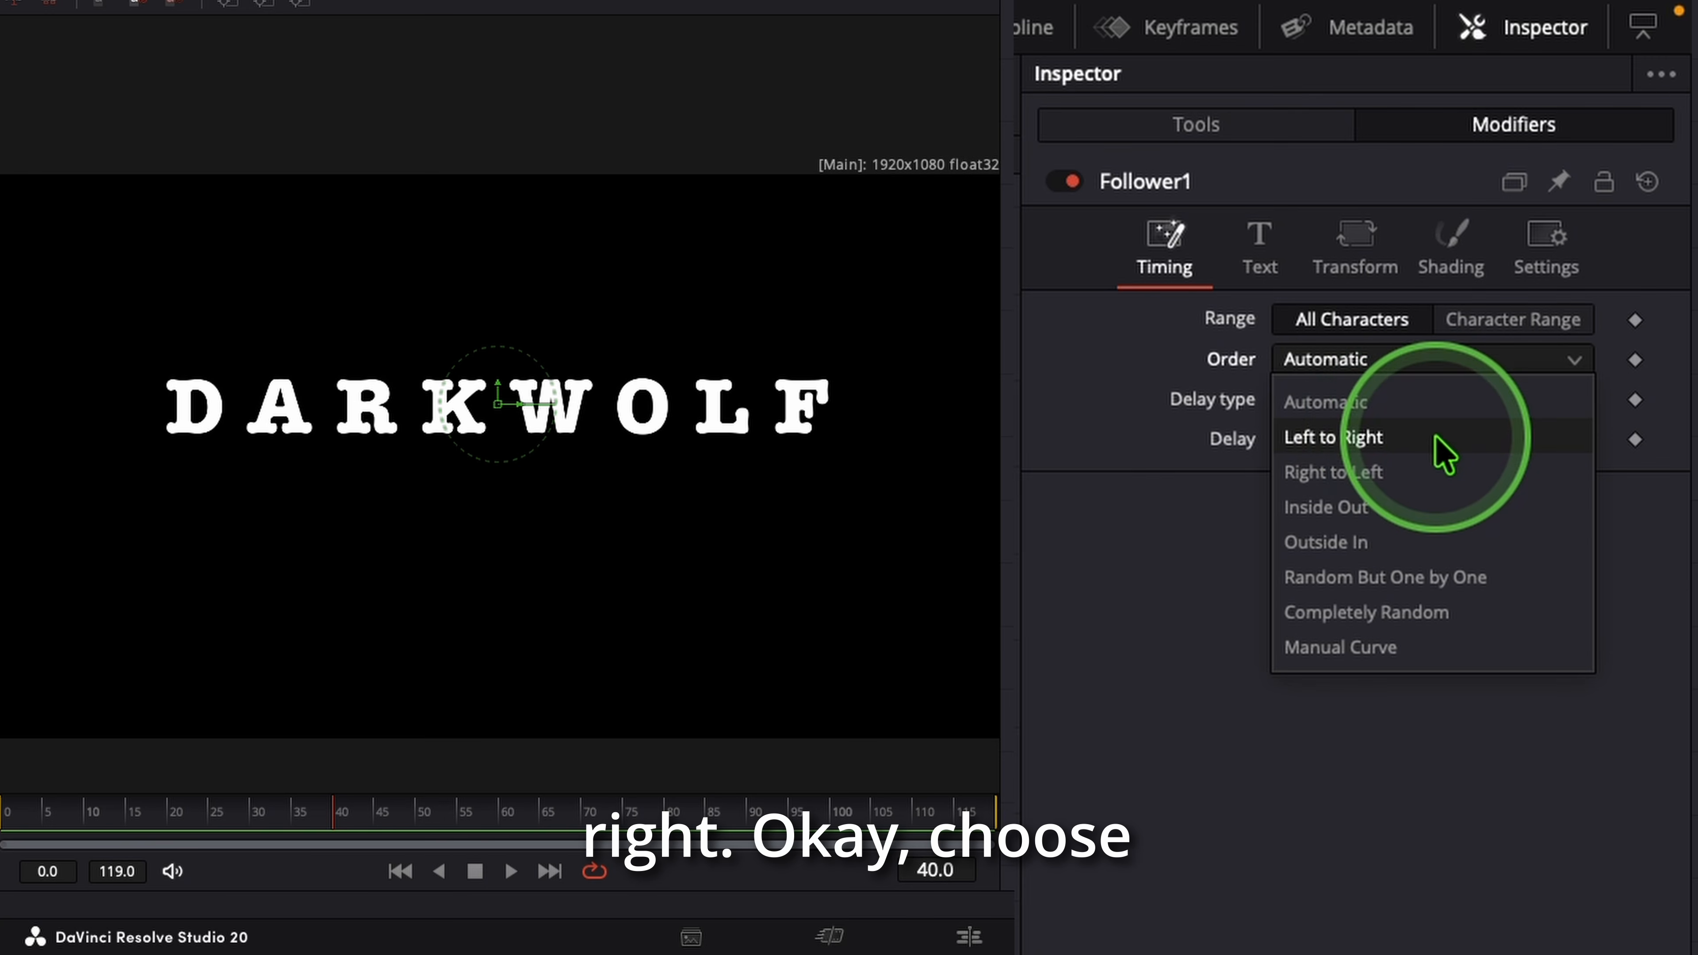
click(1446, 453)
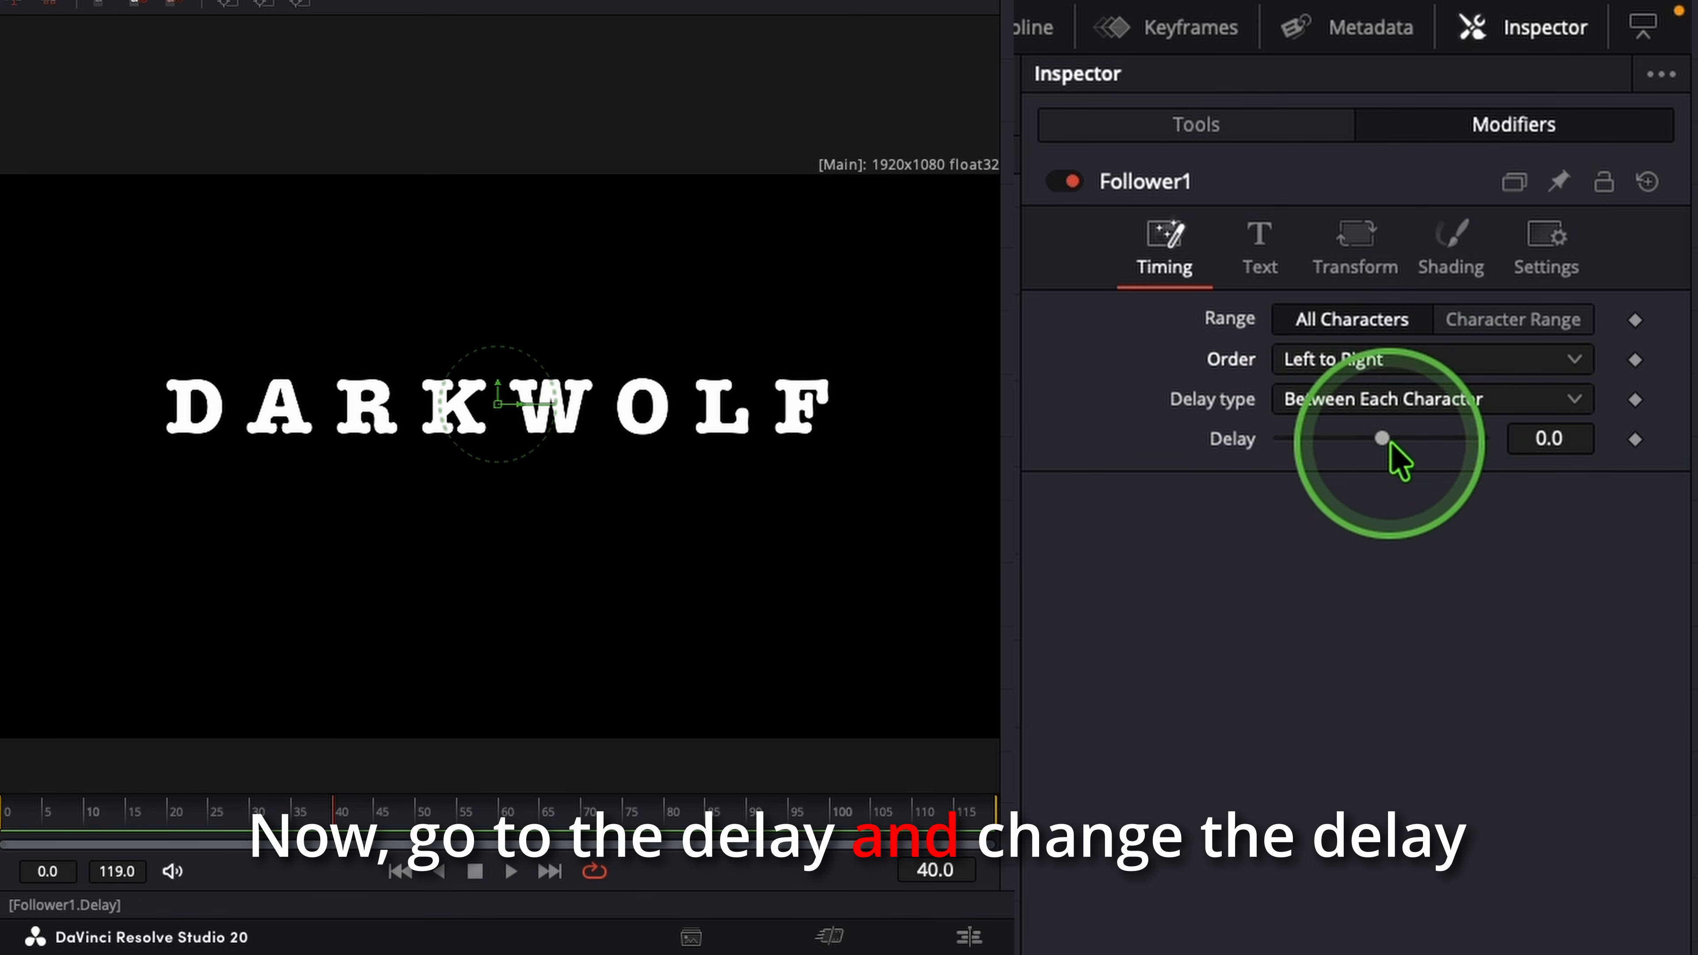
double_click(1575, 437)
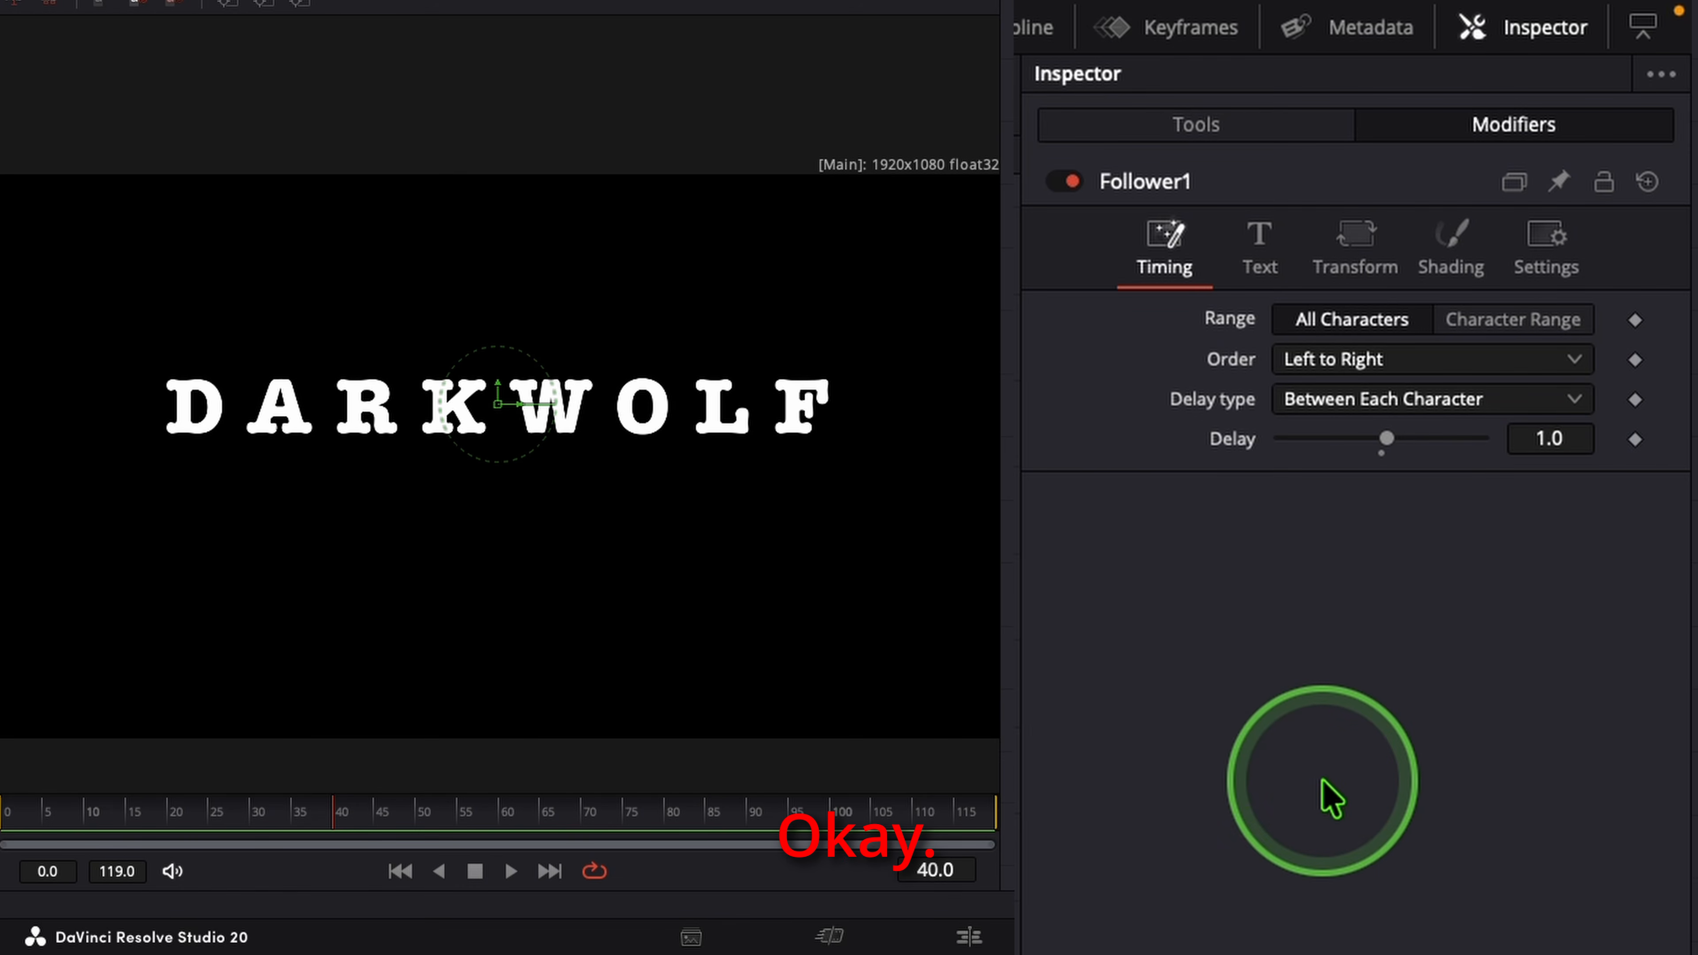
- Add a Path to the Follower's character Offset and reopen the Follower's transform settings
click(1353, 250)
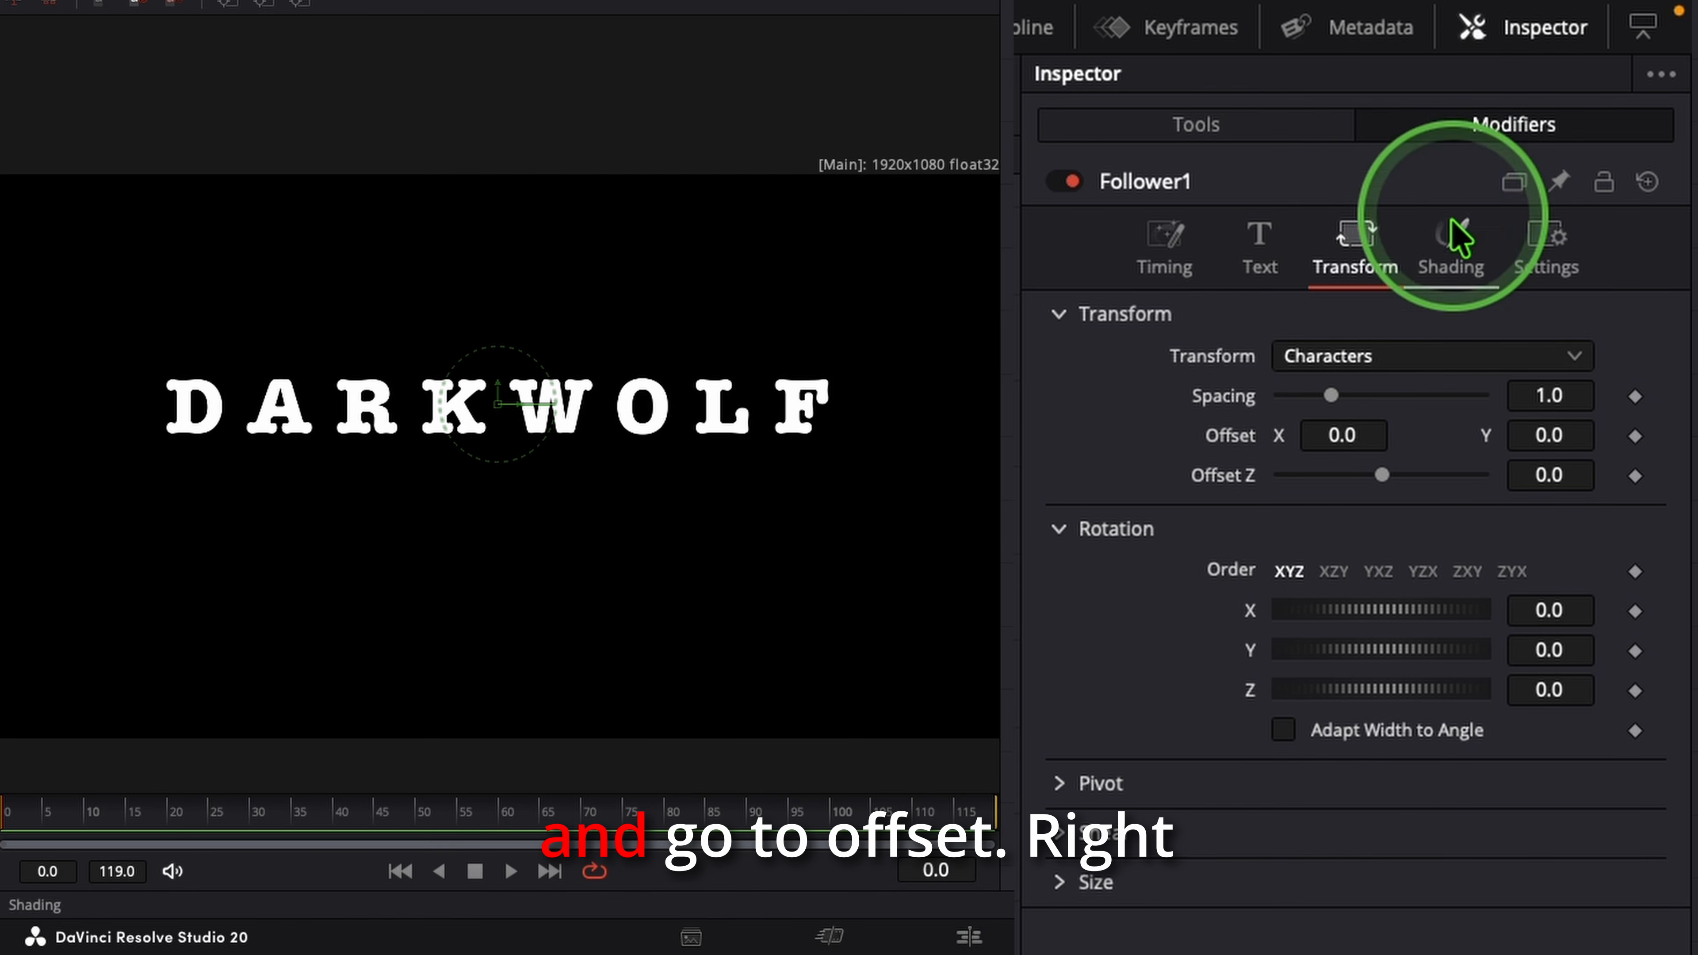
right_click(1225, 435)
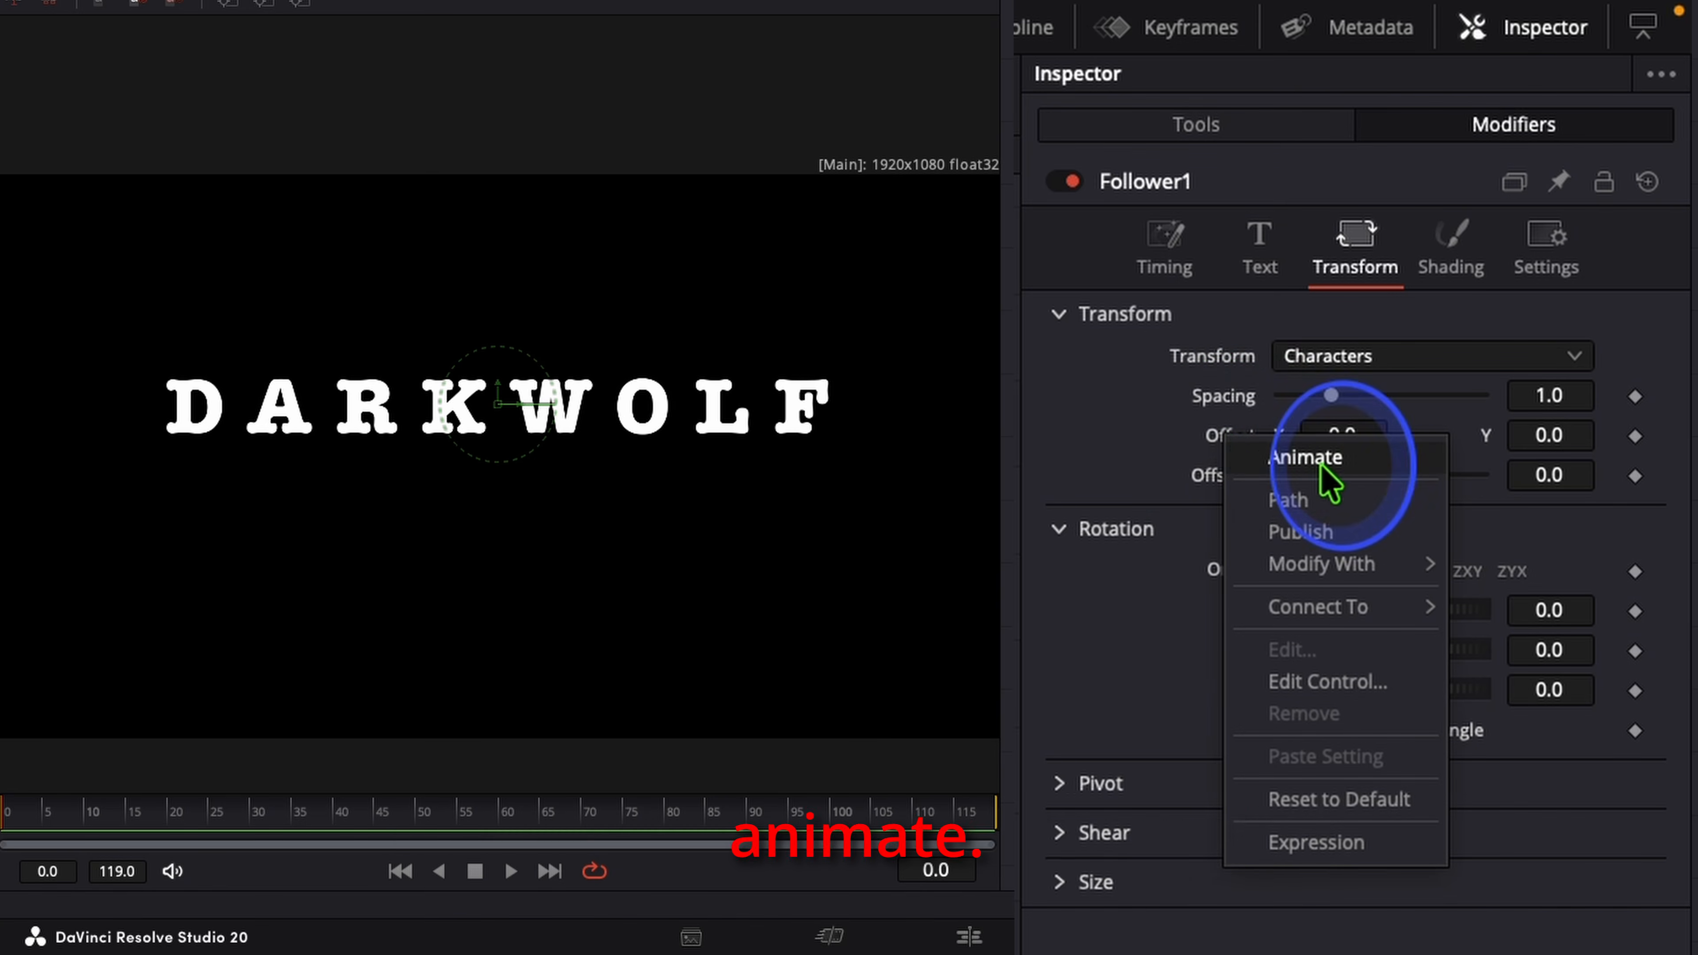
click(1310, 498)
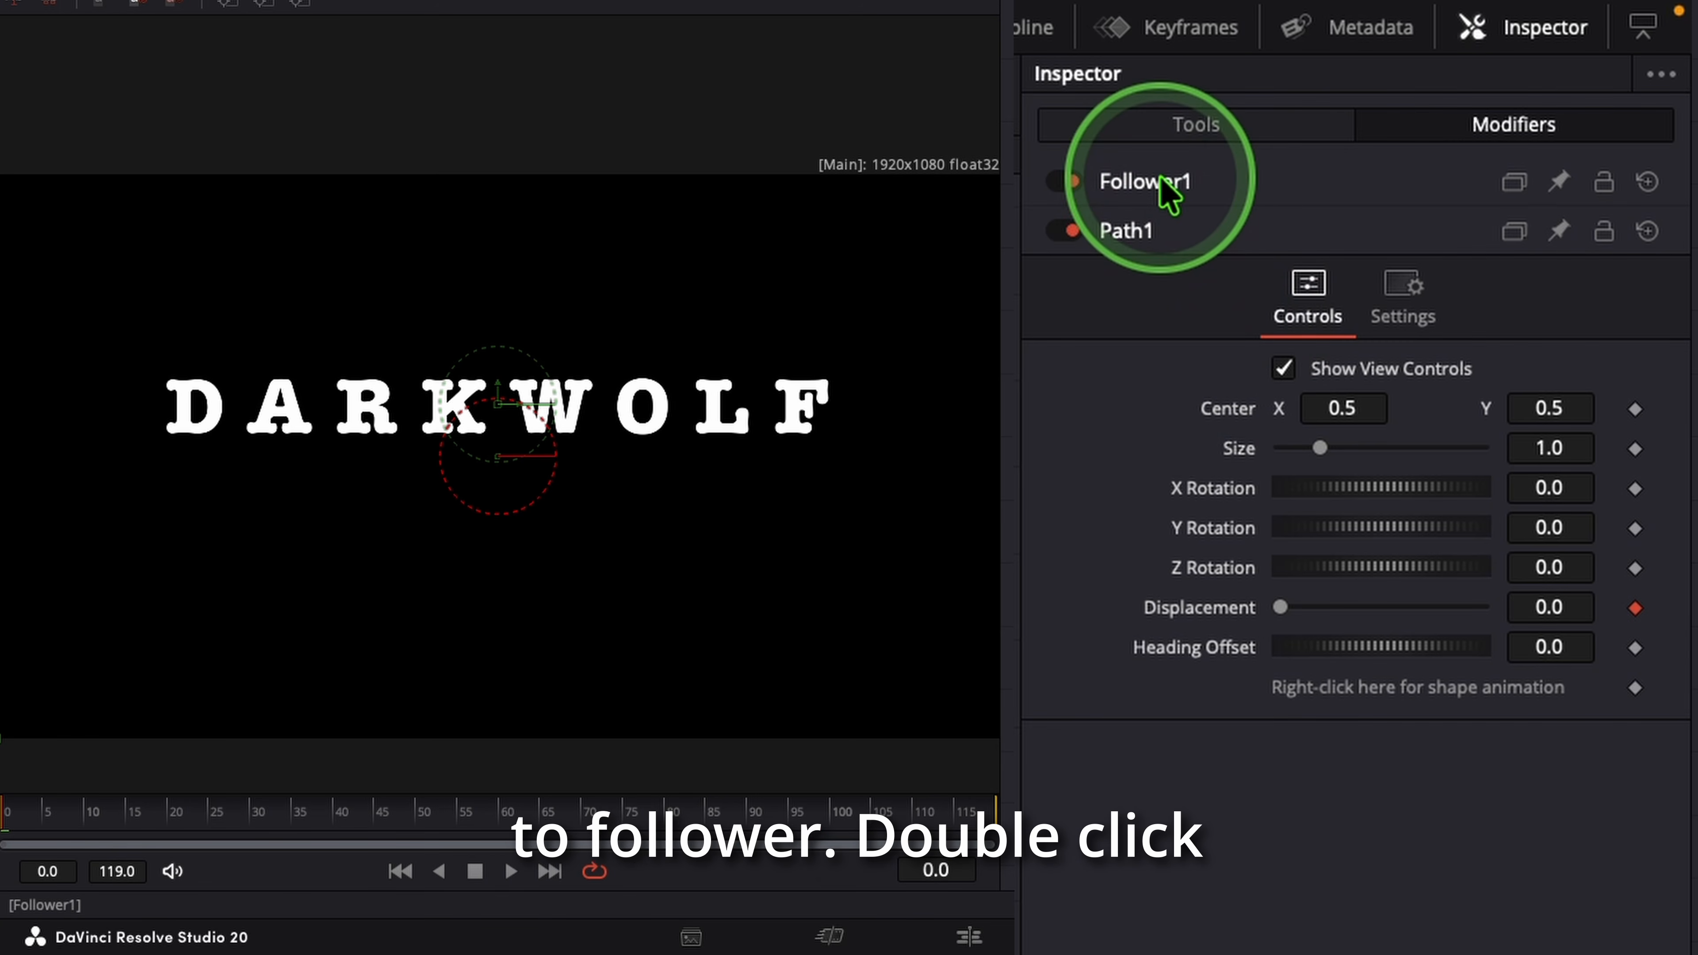
double_click(1166, 191)
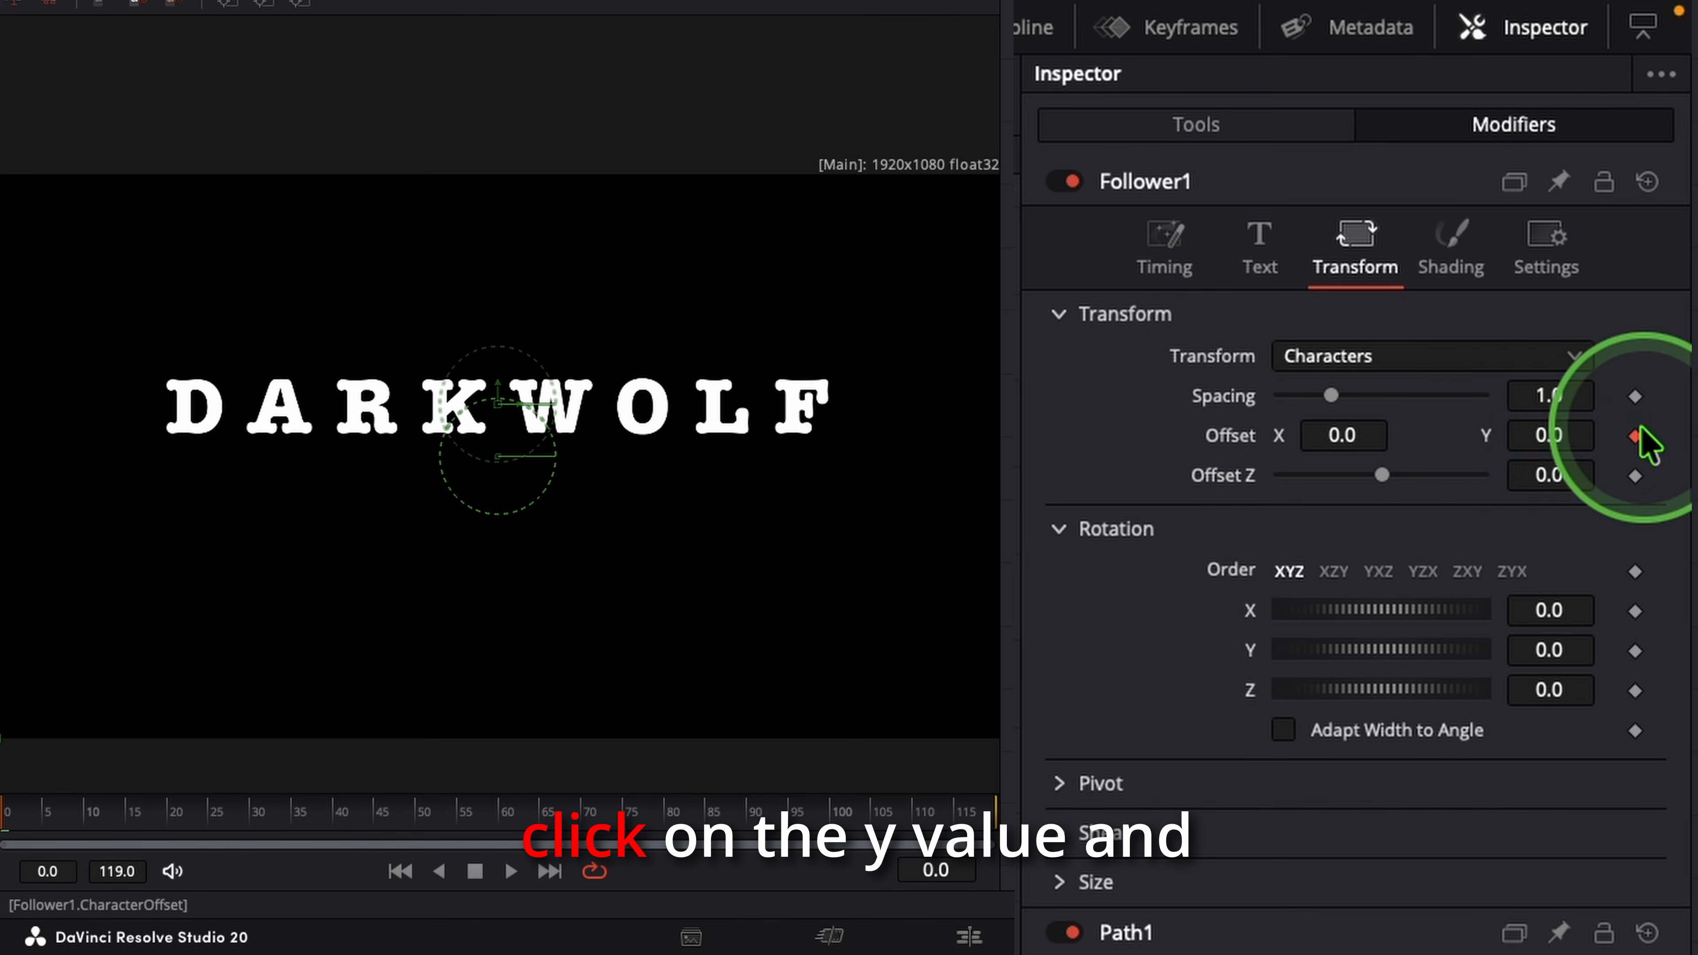
- Keyframe the Follower's Y offset at -0.072 on frame 0 and at 0.005 on frame 10
drag(1537, 435, 1483, 440)
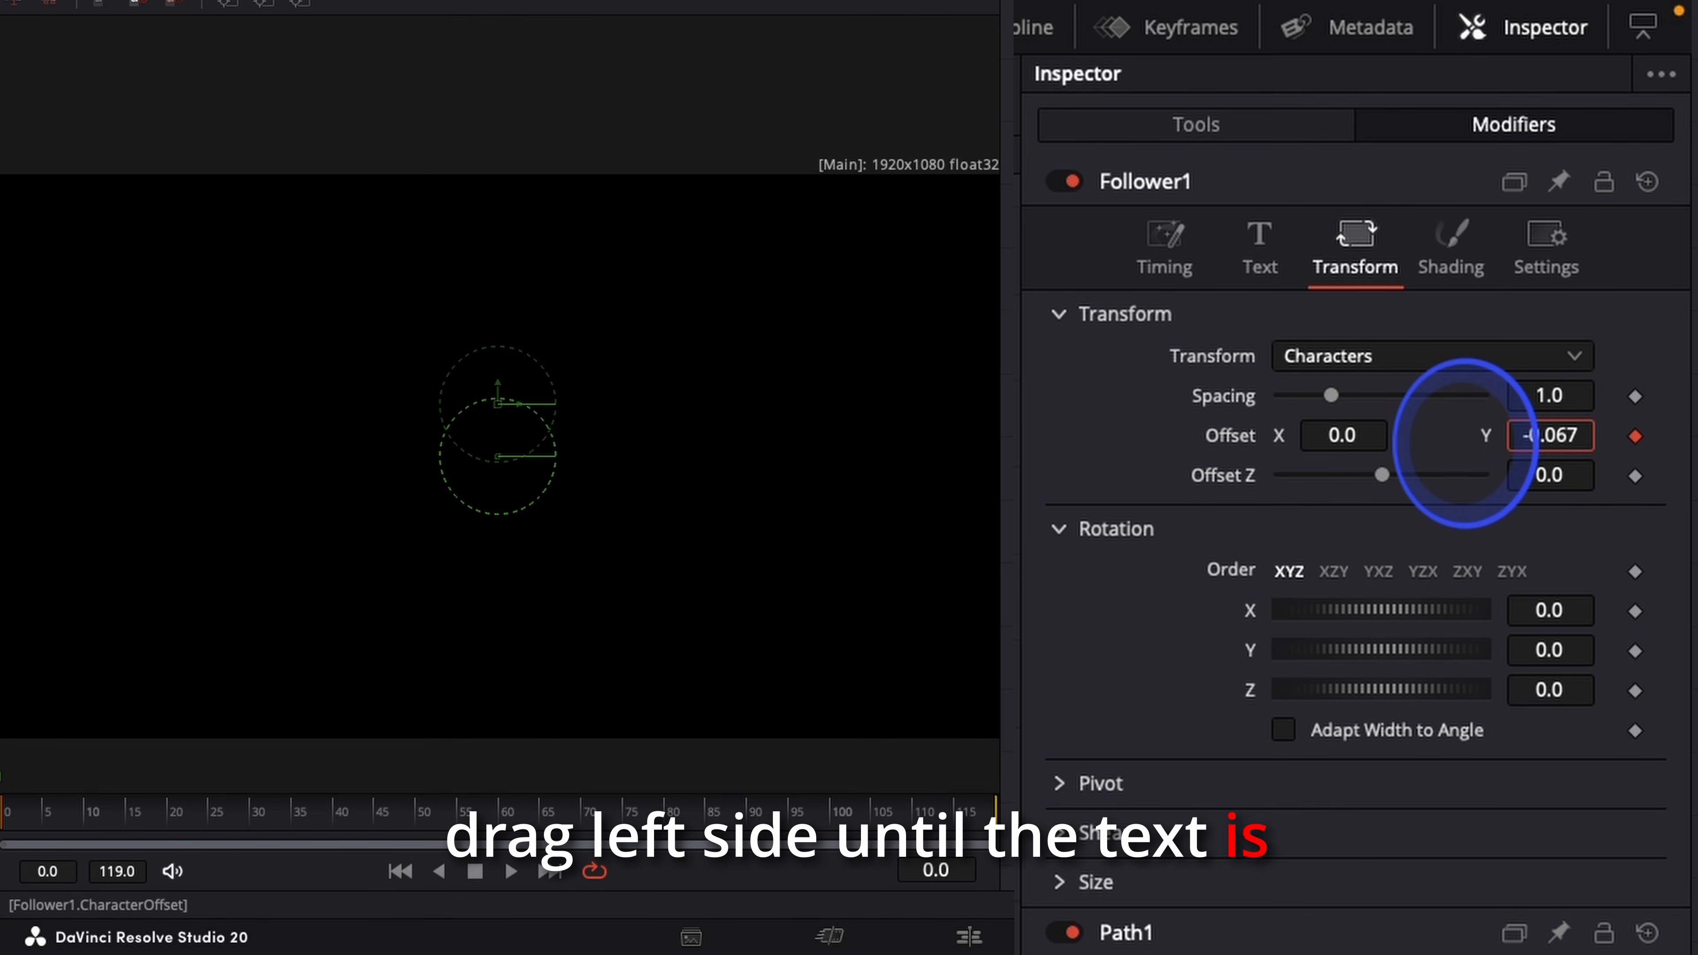
mouse_move(1553, 434)
mouse_down()
mouse_move(1603, 429)
mouse_move(1538, 416)
mouse_up()
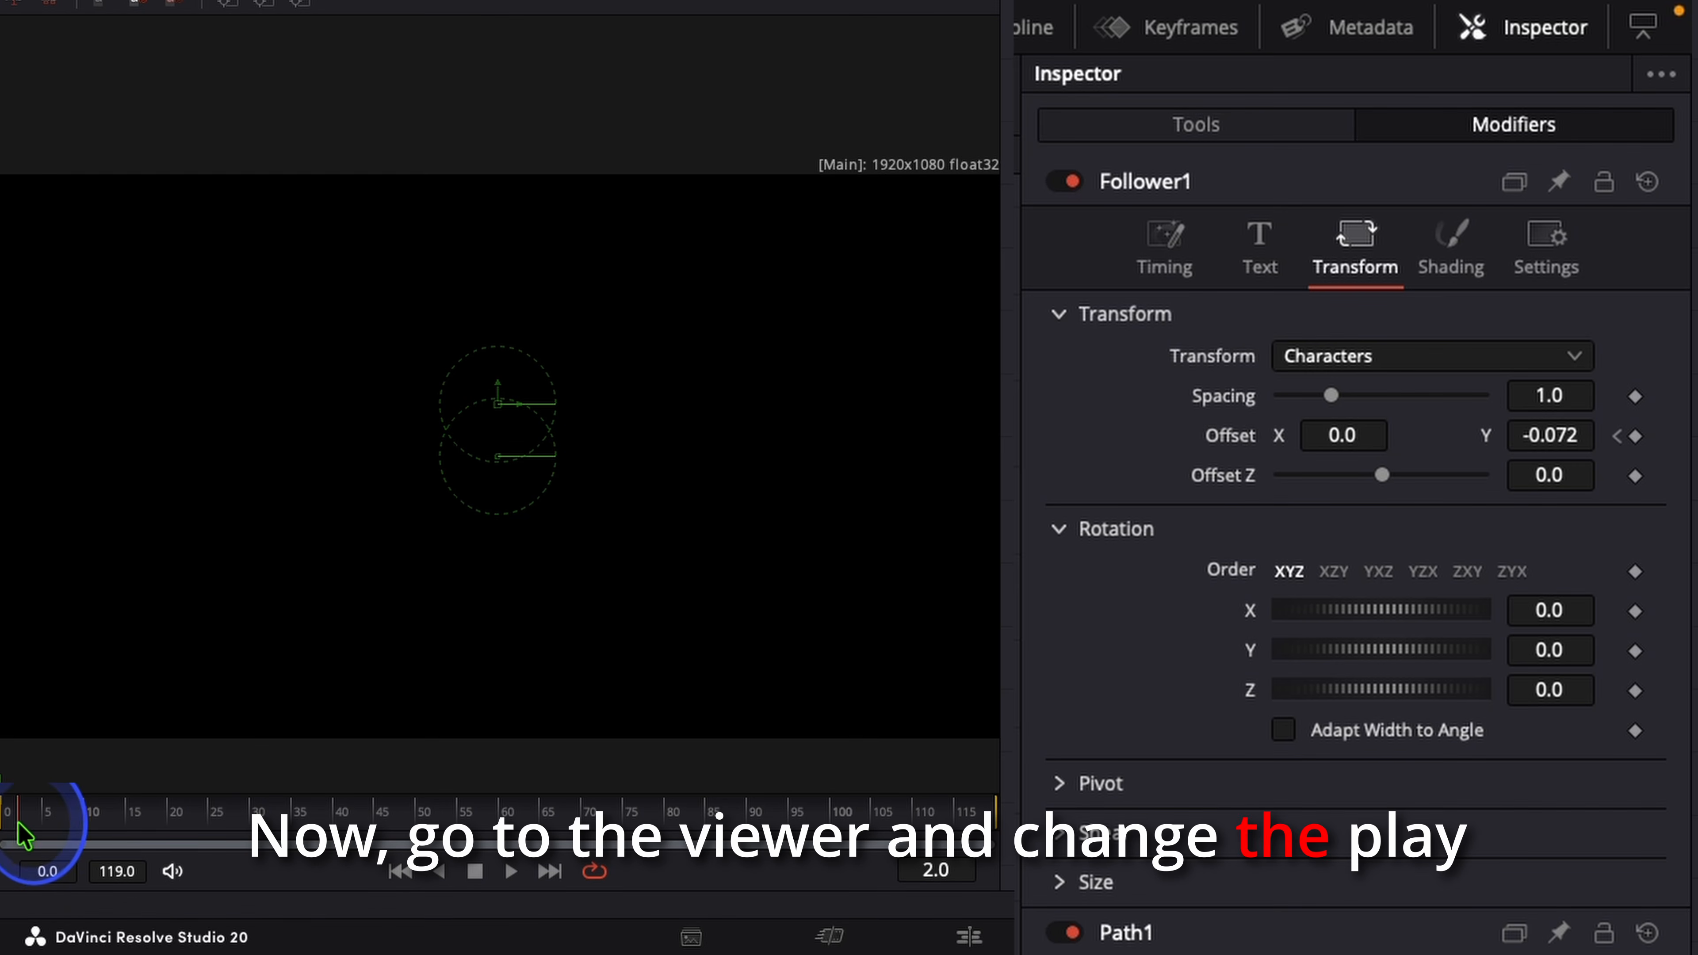
drag(20, 825, 65, 830)
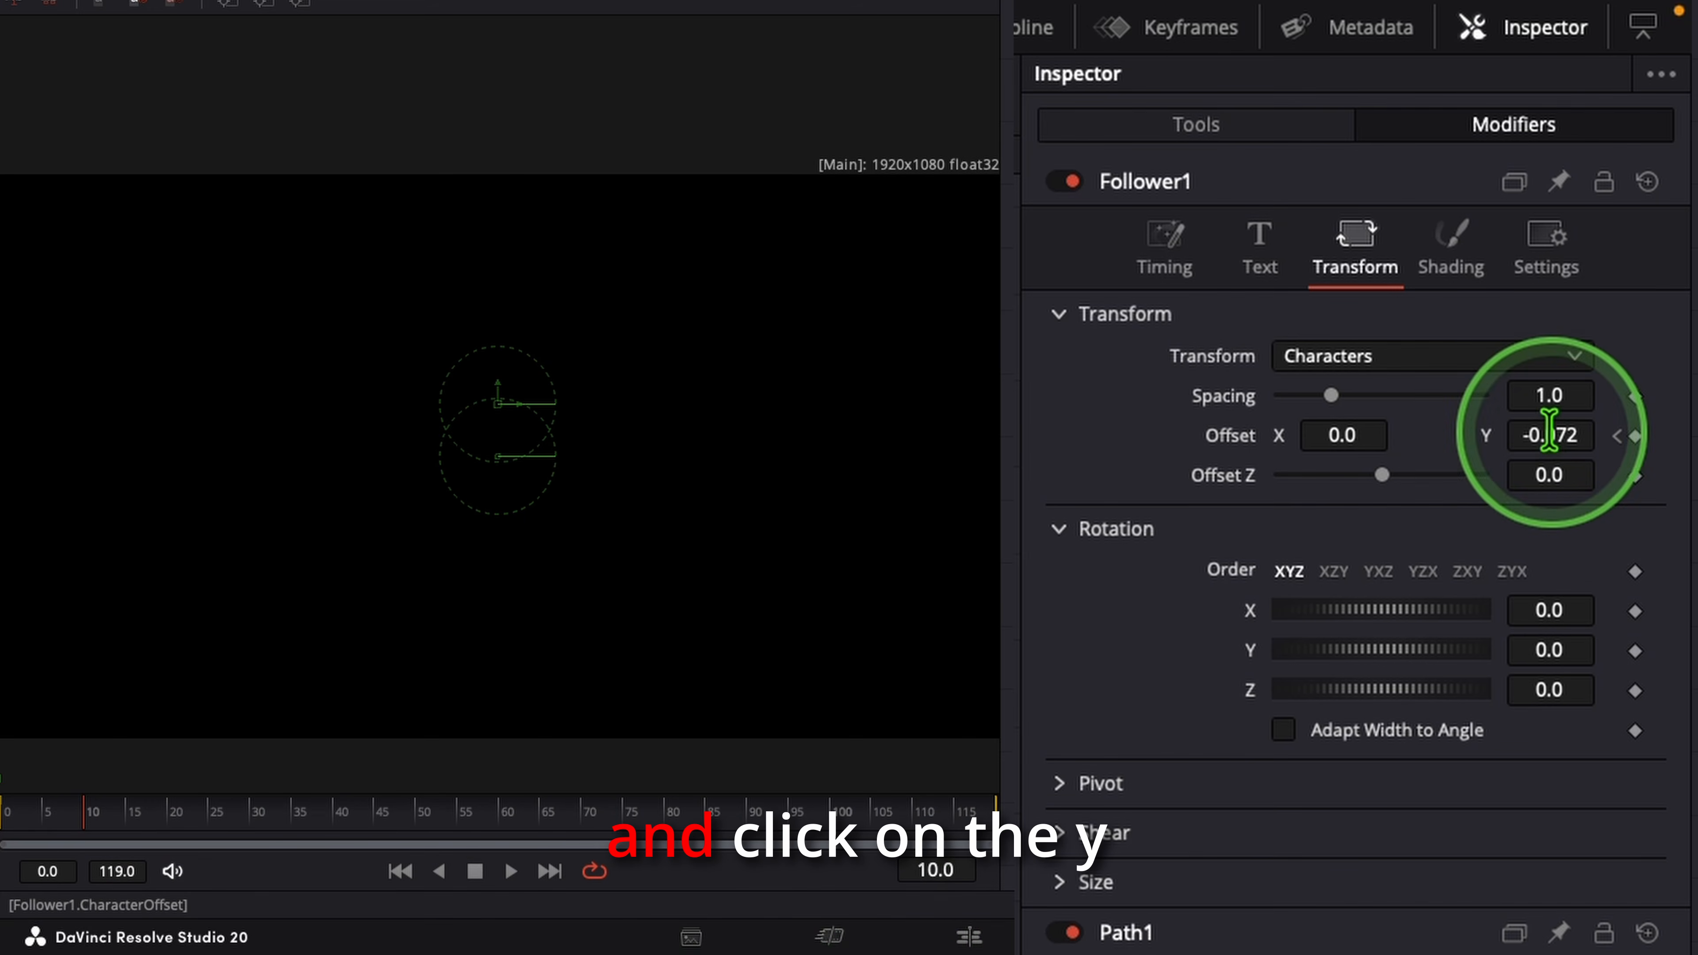
drag(1539, 431, 1622, 439)
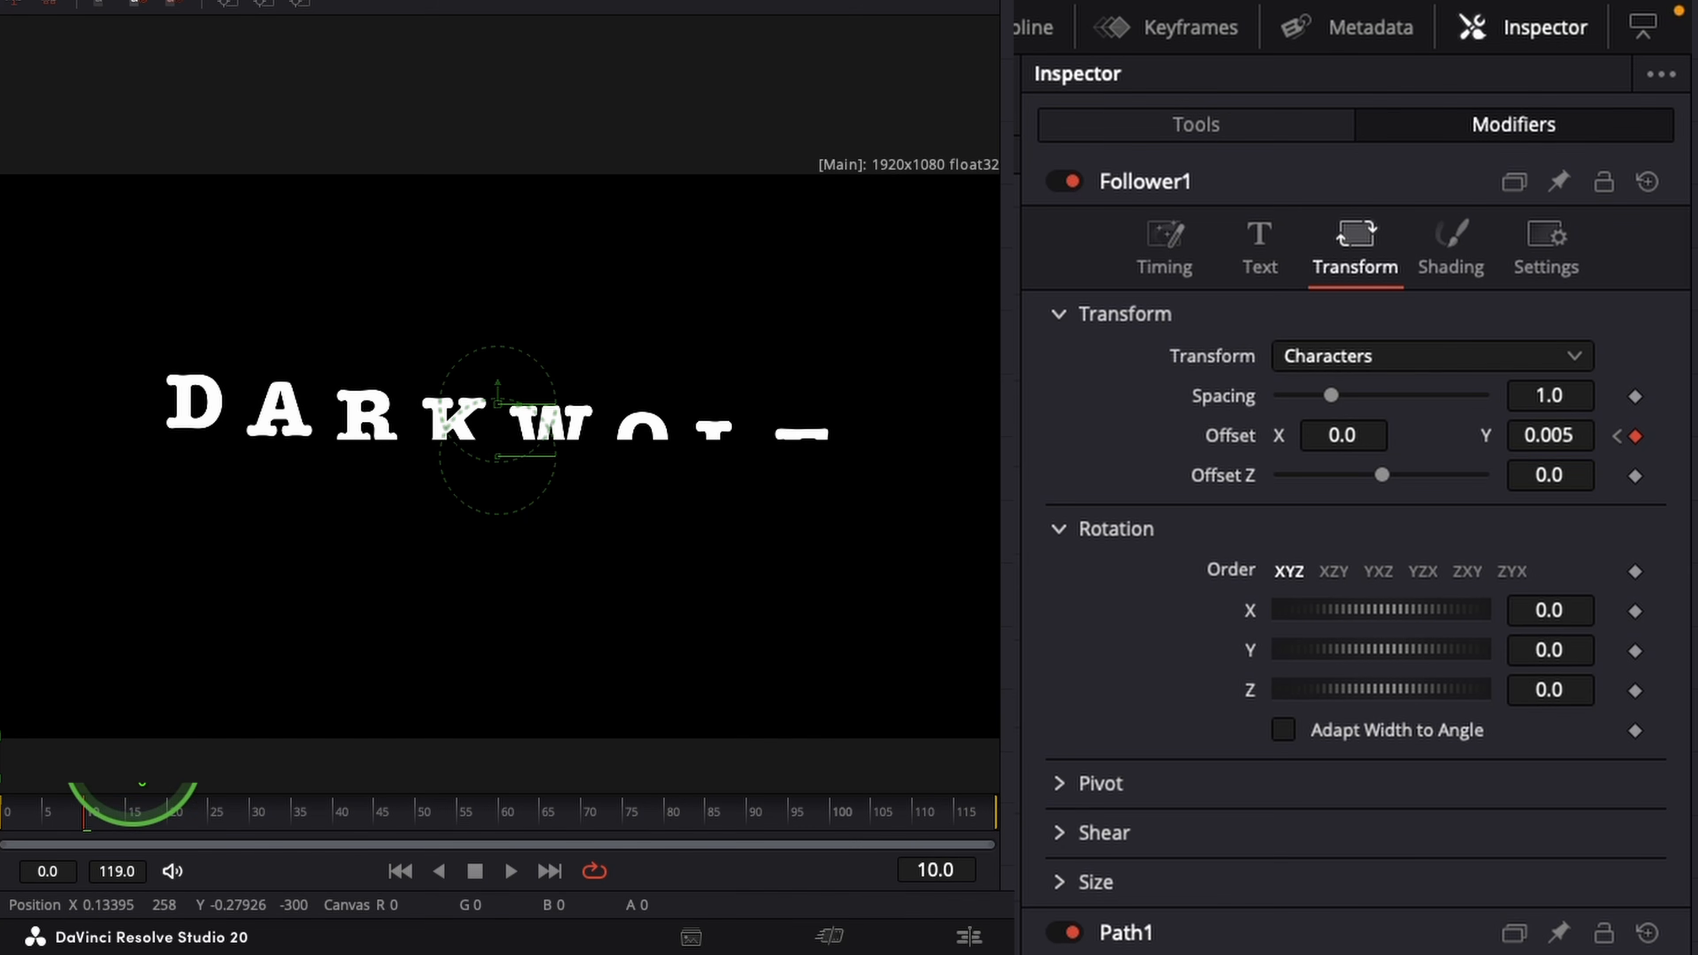
- Play the text animation from the first frame to check how the letters rise into place
drag(88, 811, 1, 817)
key(space)
key(space)
key(space)
mouse_move(103, 819)
mouse_down()
mouse_move(3, 811)
mouse_move(3, 833)
mouse_move(100, 817)
mouse_up()
key(space)
key(space)
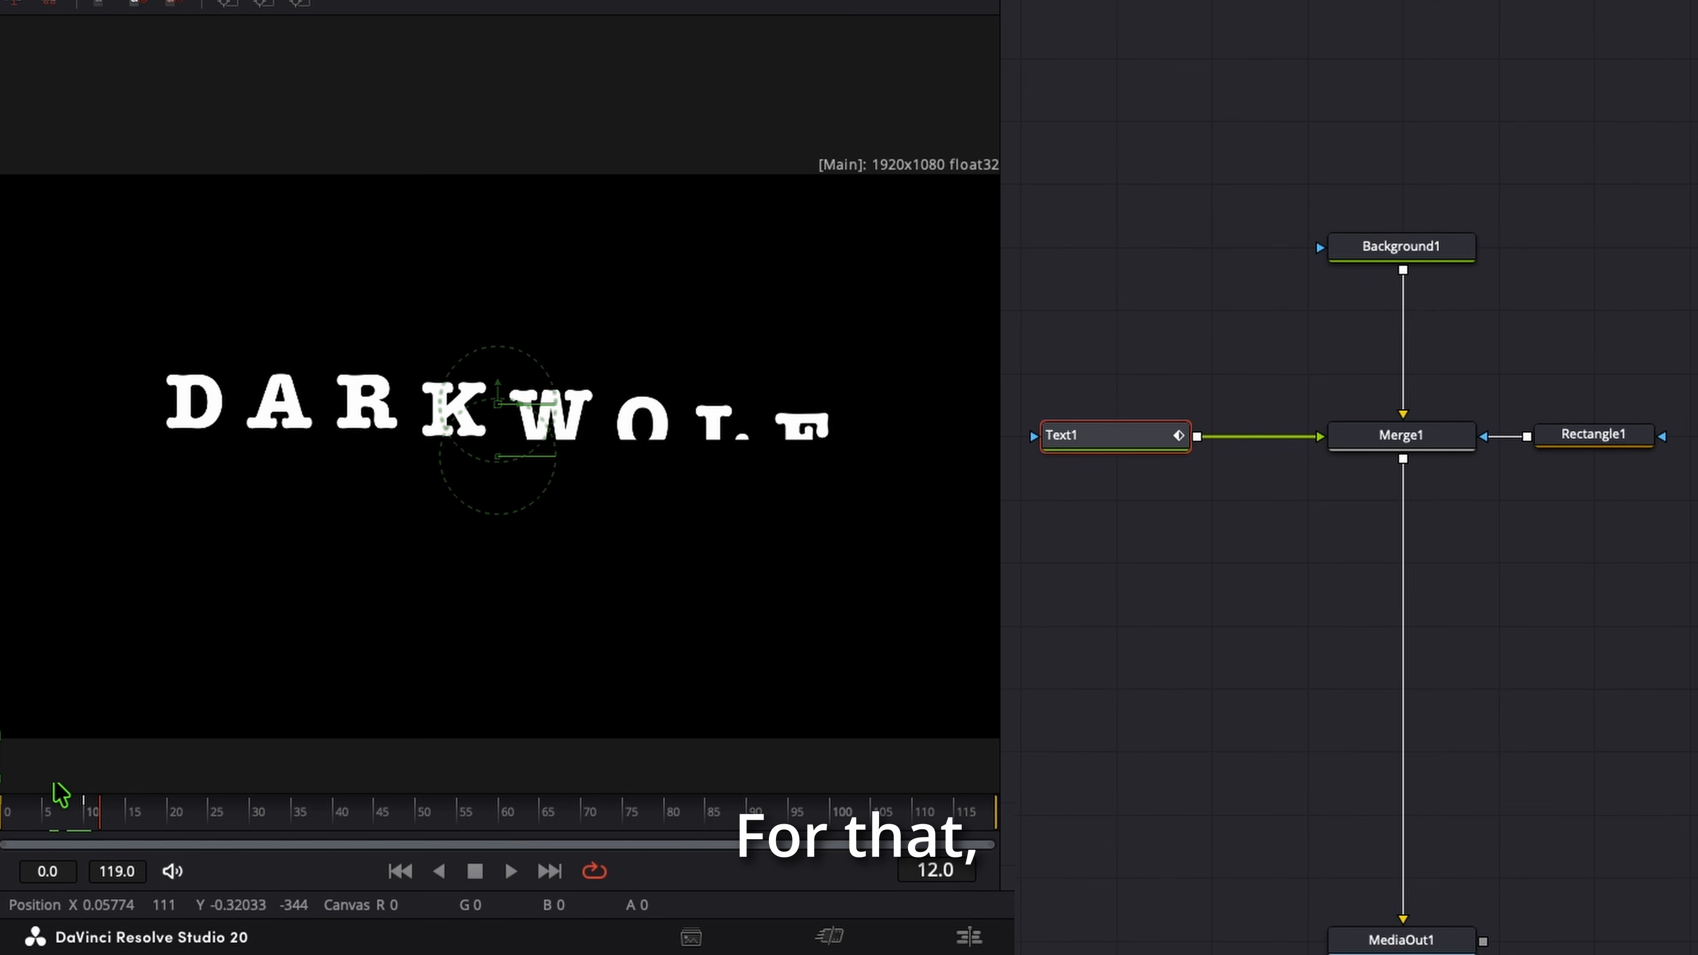
- Copy the Text1 node and paste an instance of it in the empty space beneath it
click(1272, 308)
right_click(1110, 494)
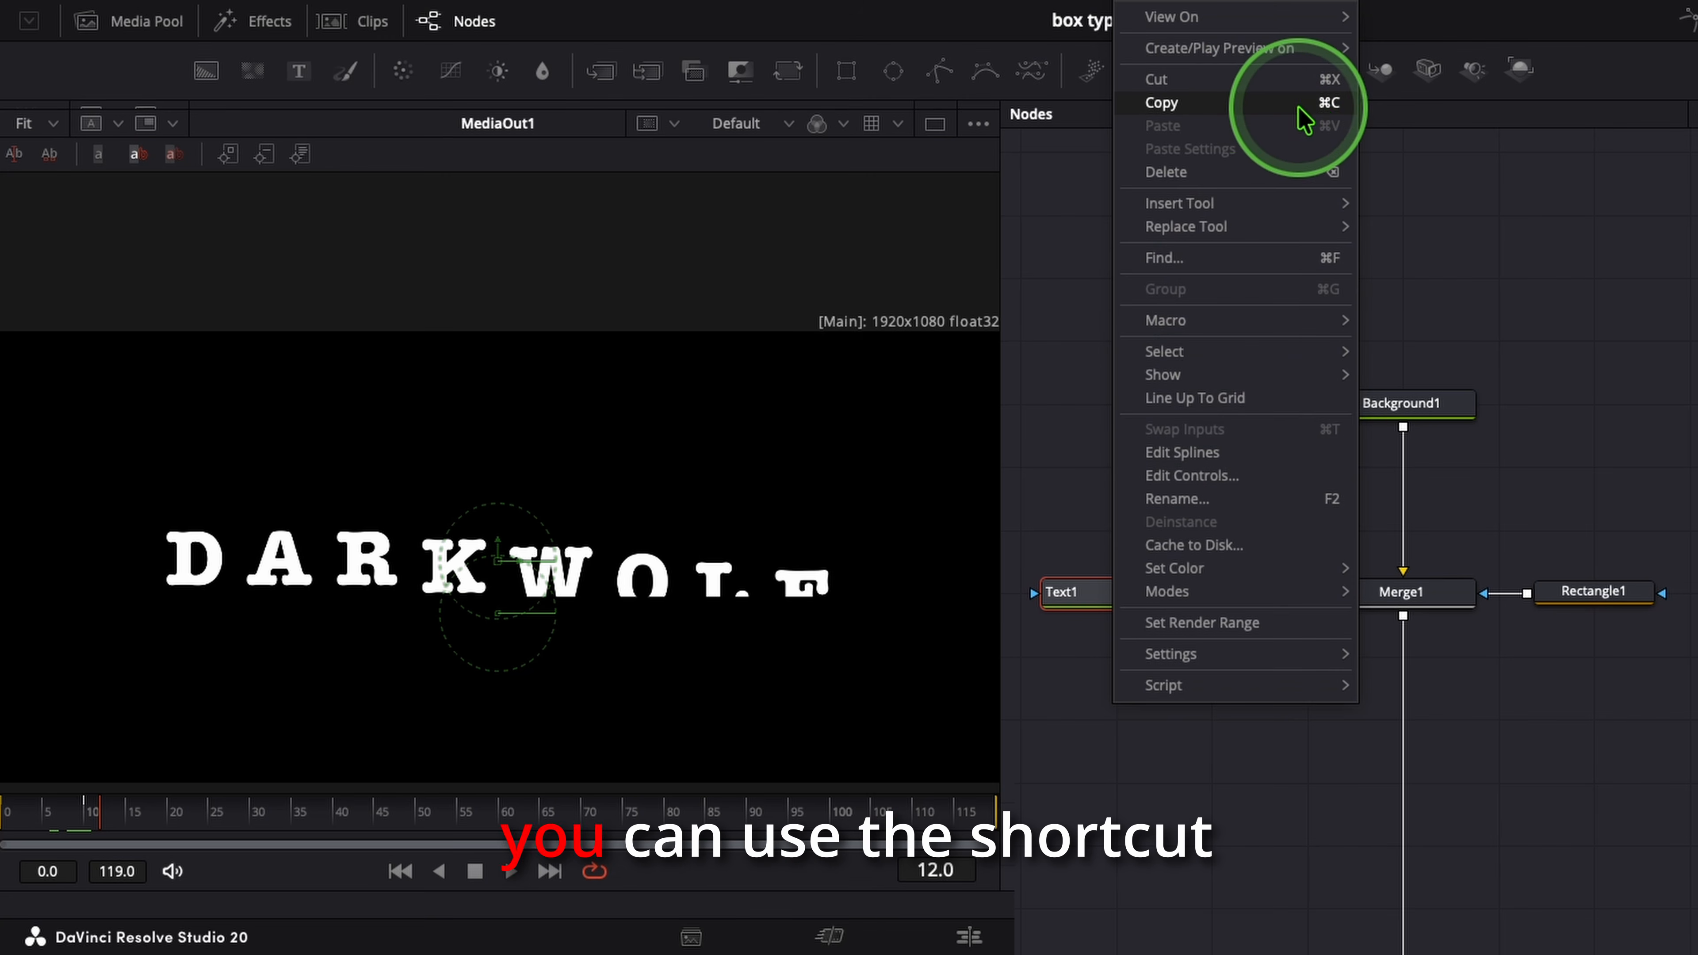
click(1334, 111)
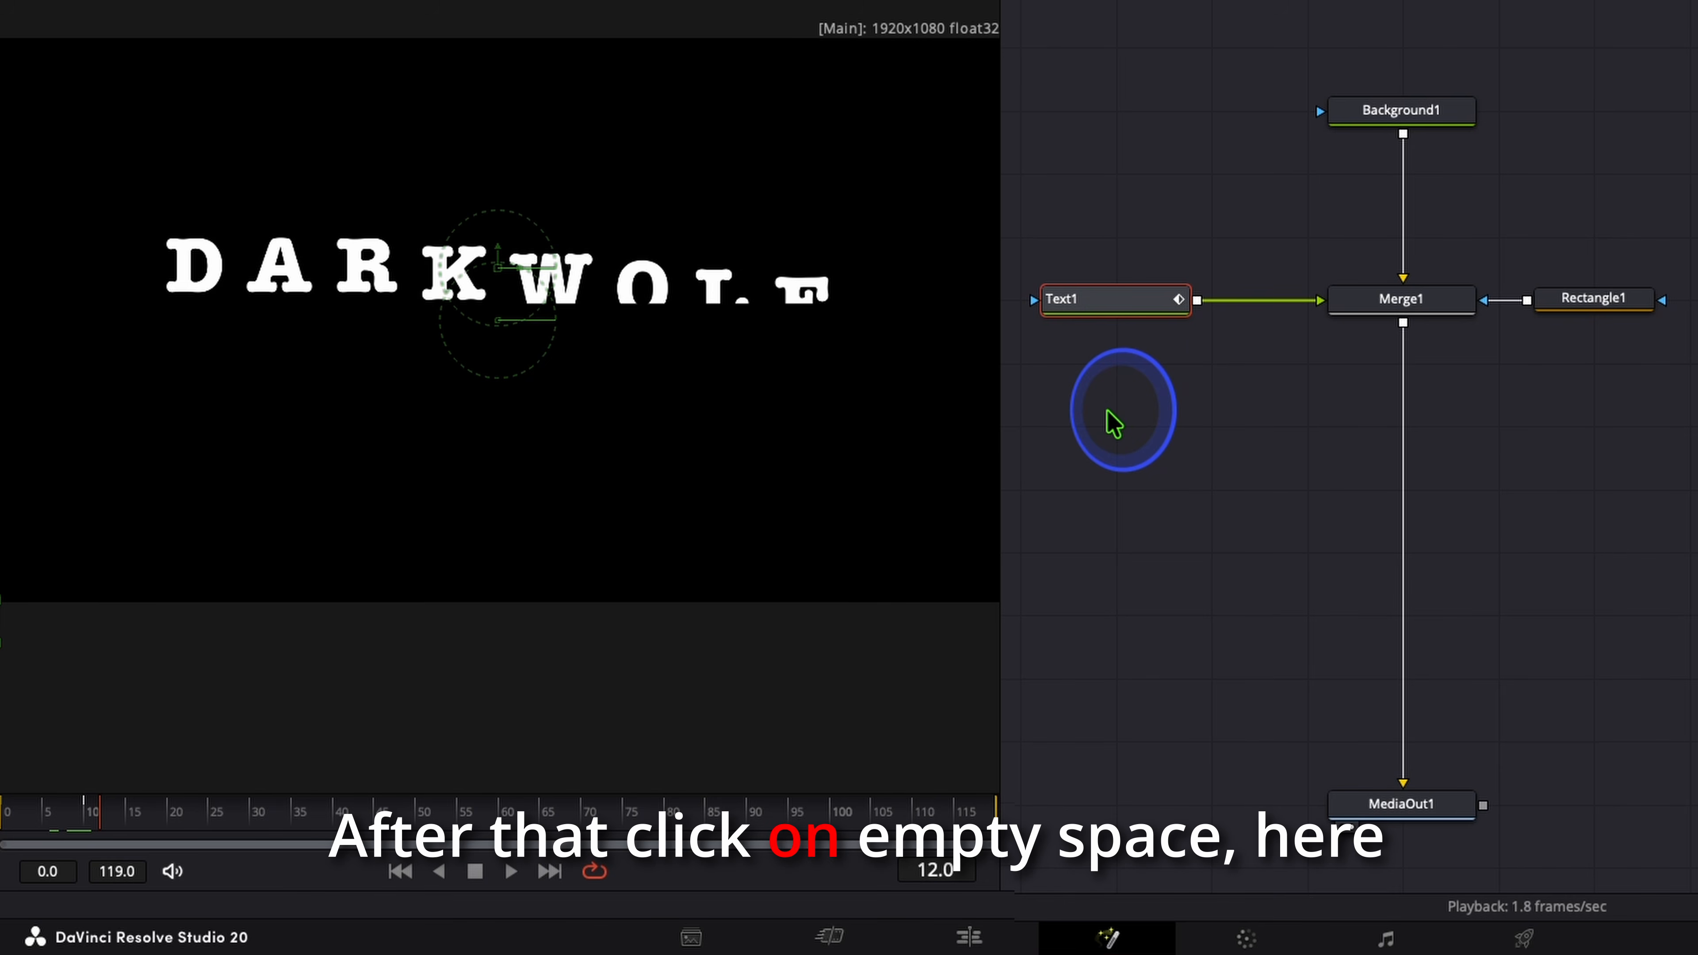
click(1113, 422)
right_click(1111, 420)
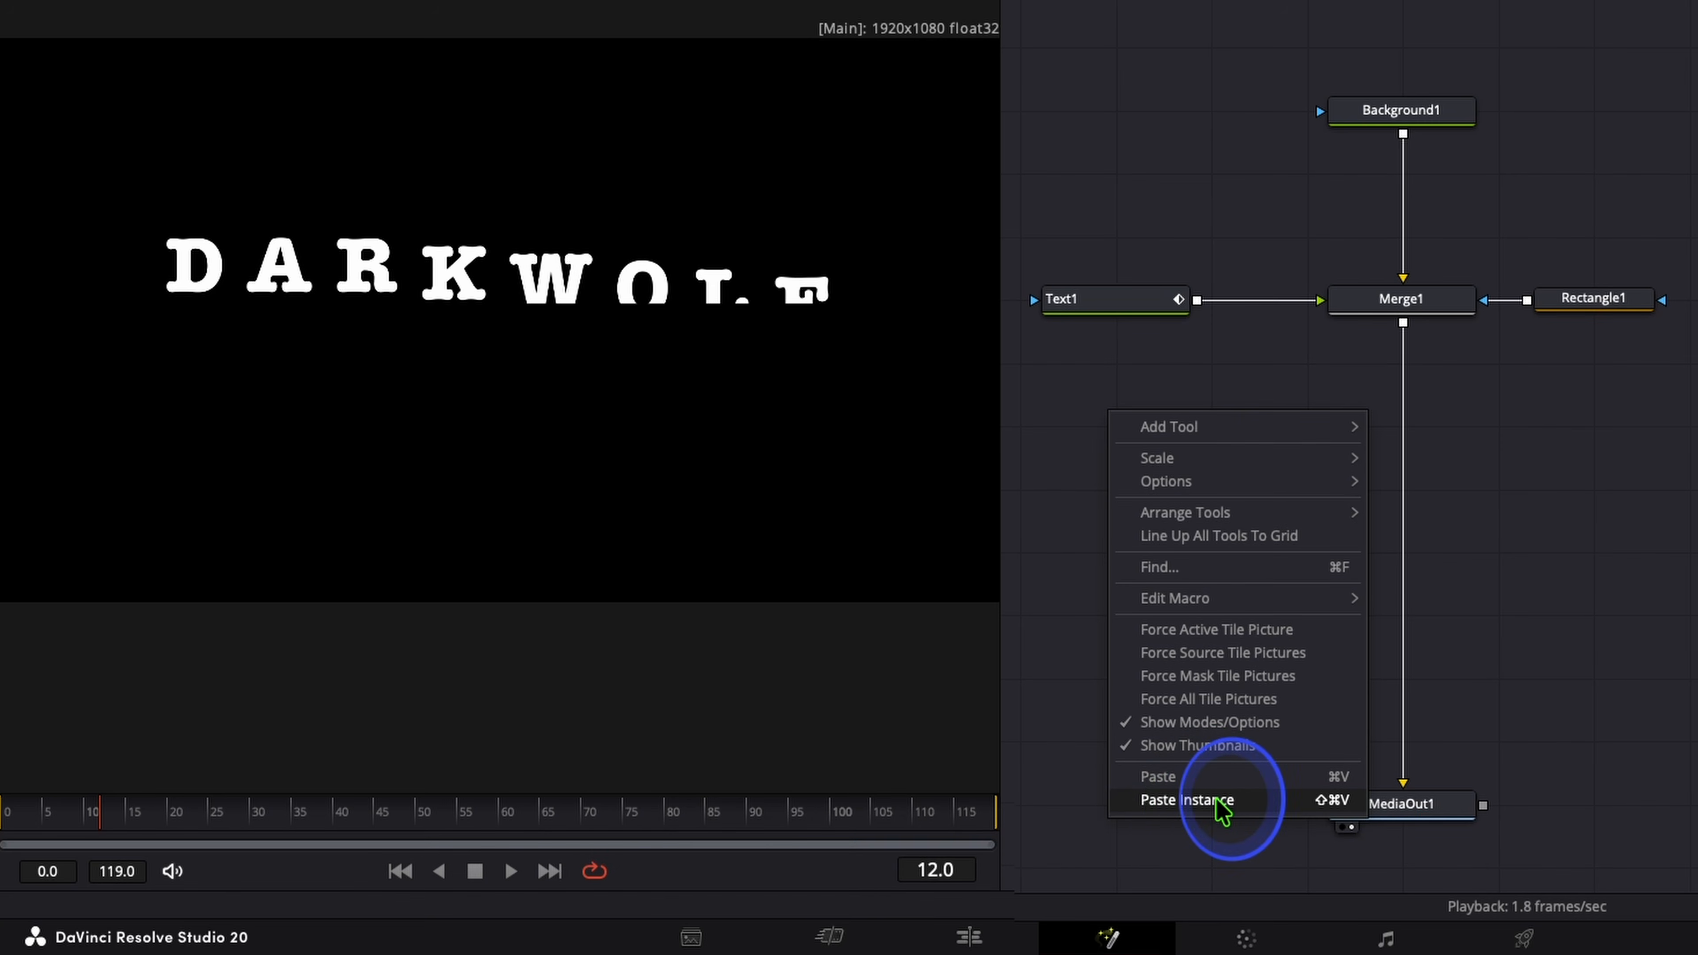
click(1222, 800)
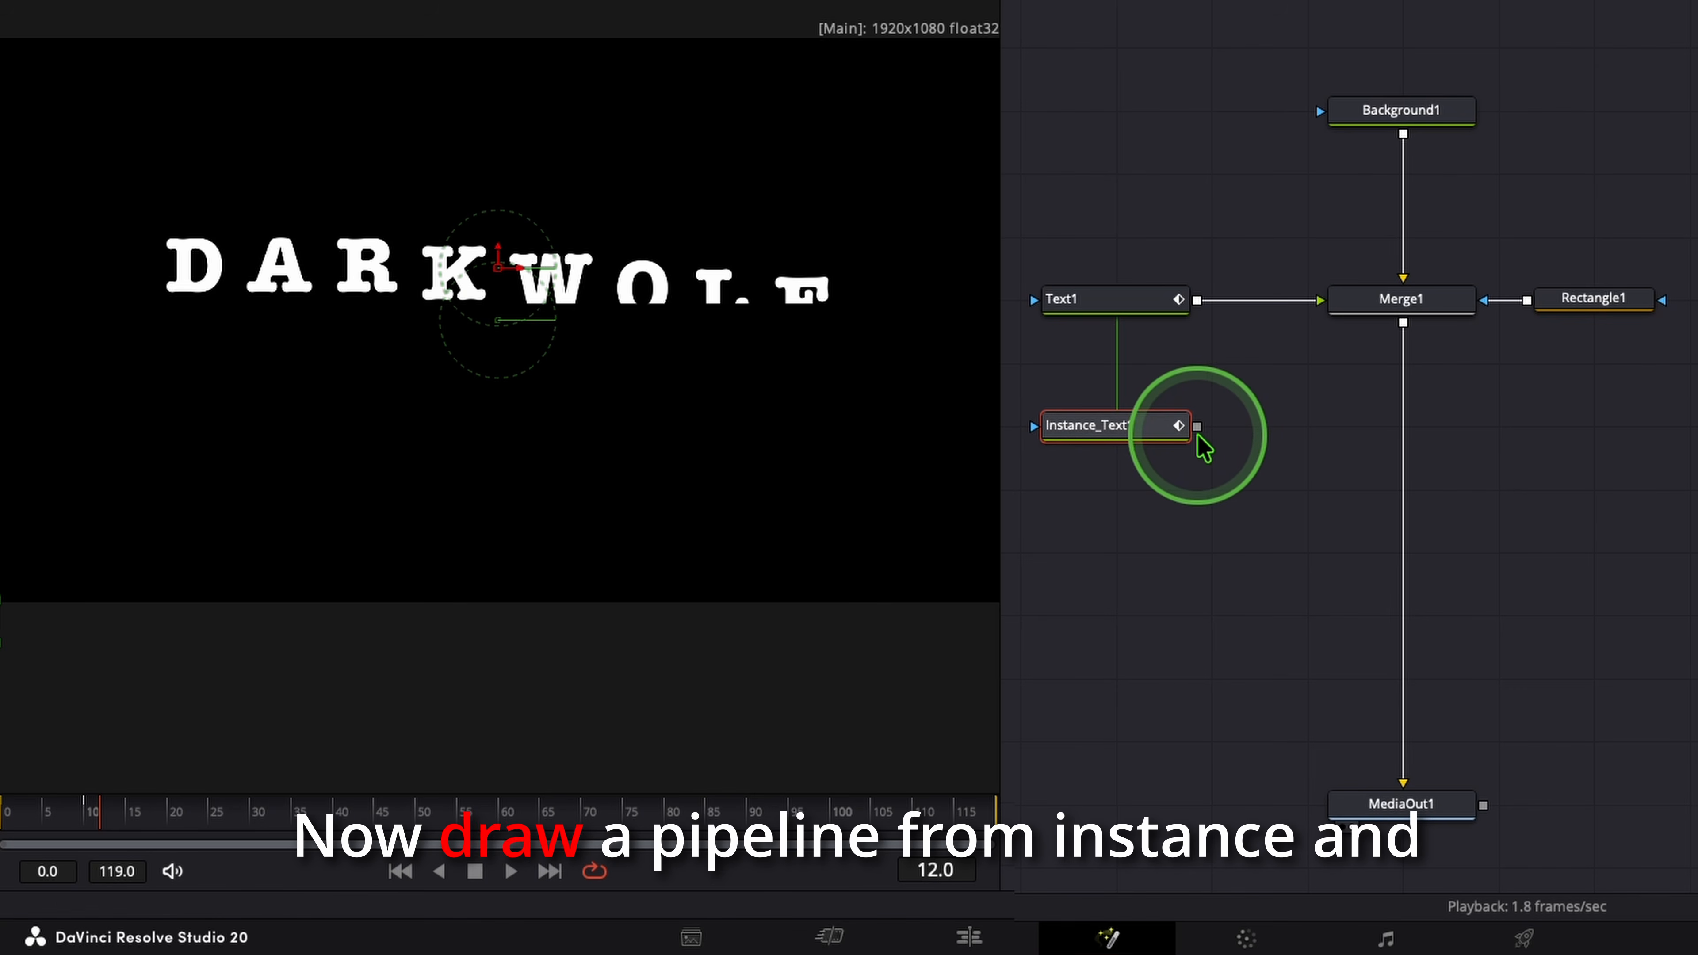
- Connect the Instance_Text1 output to Merge1's output to merge the instance below Merge1
drag(1199, 428, 1209, 437)
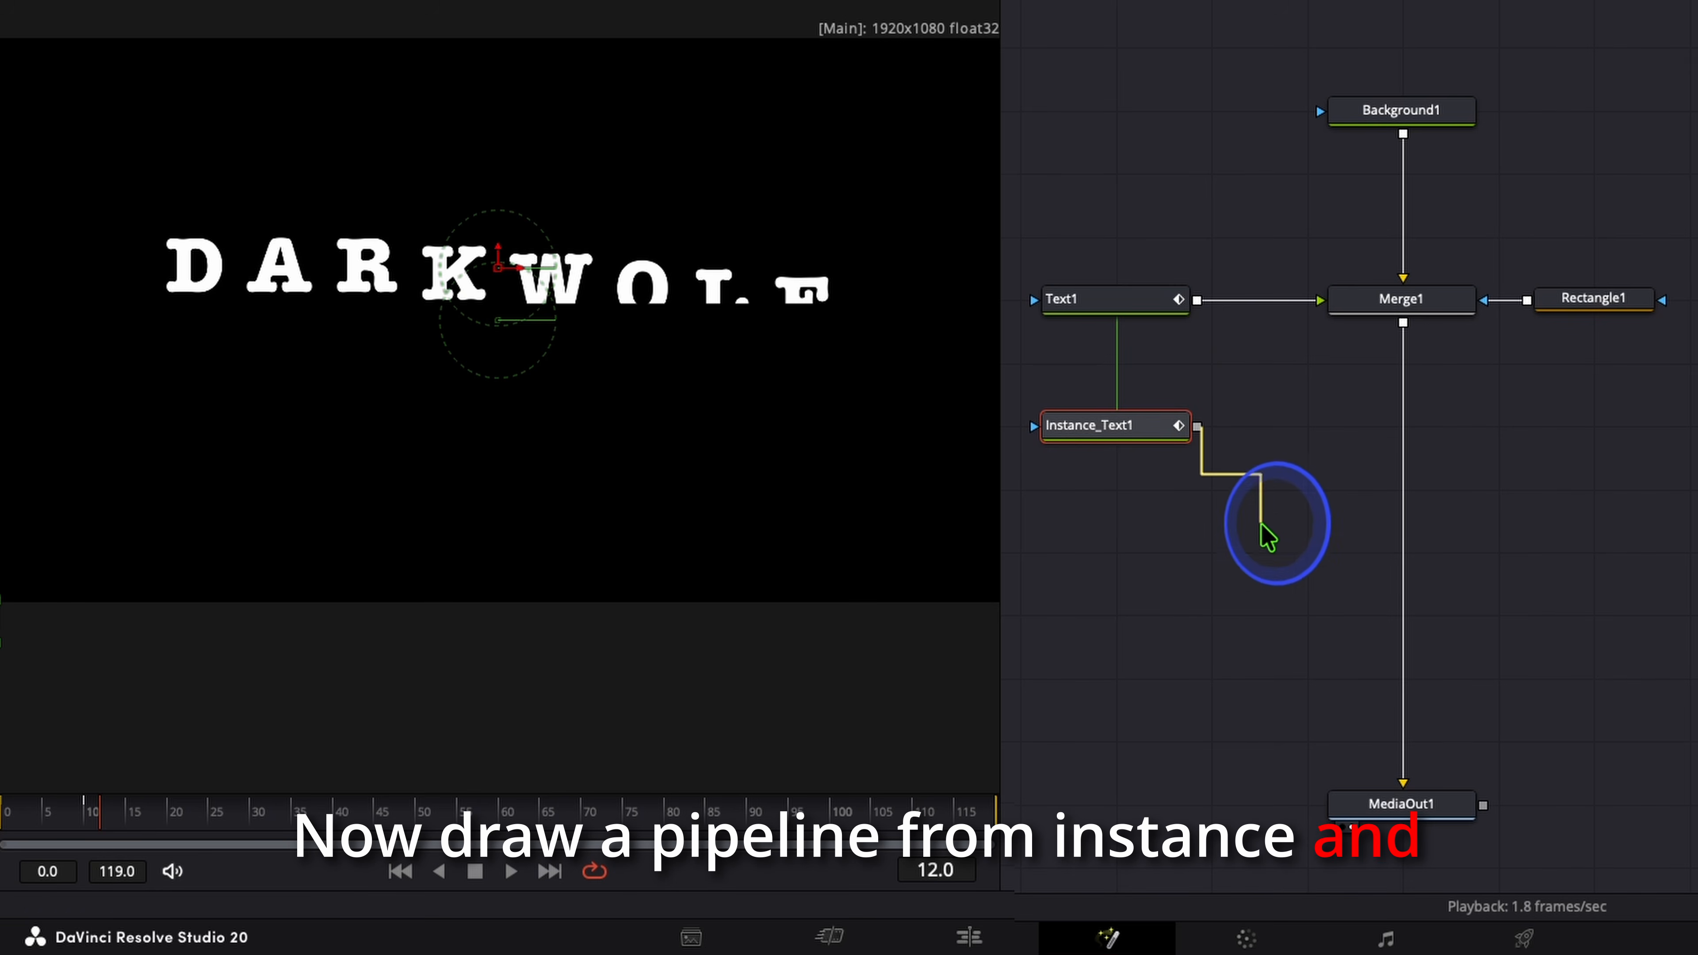
drag(1268, 537, 1404, 331)
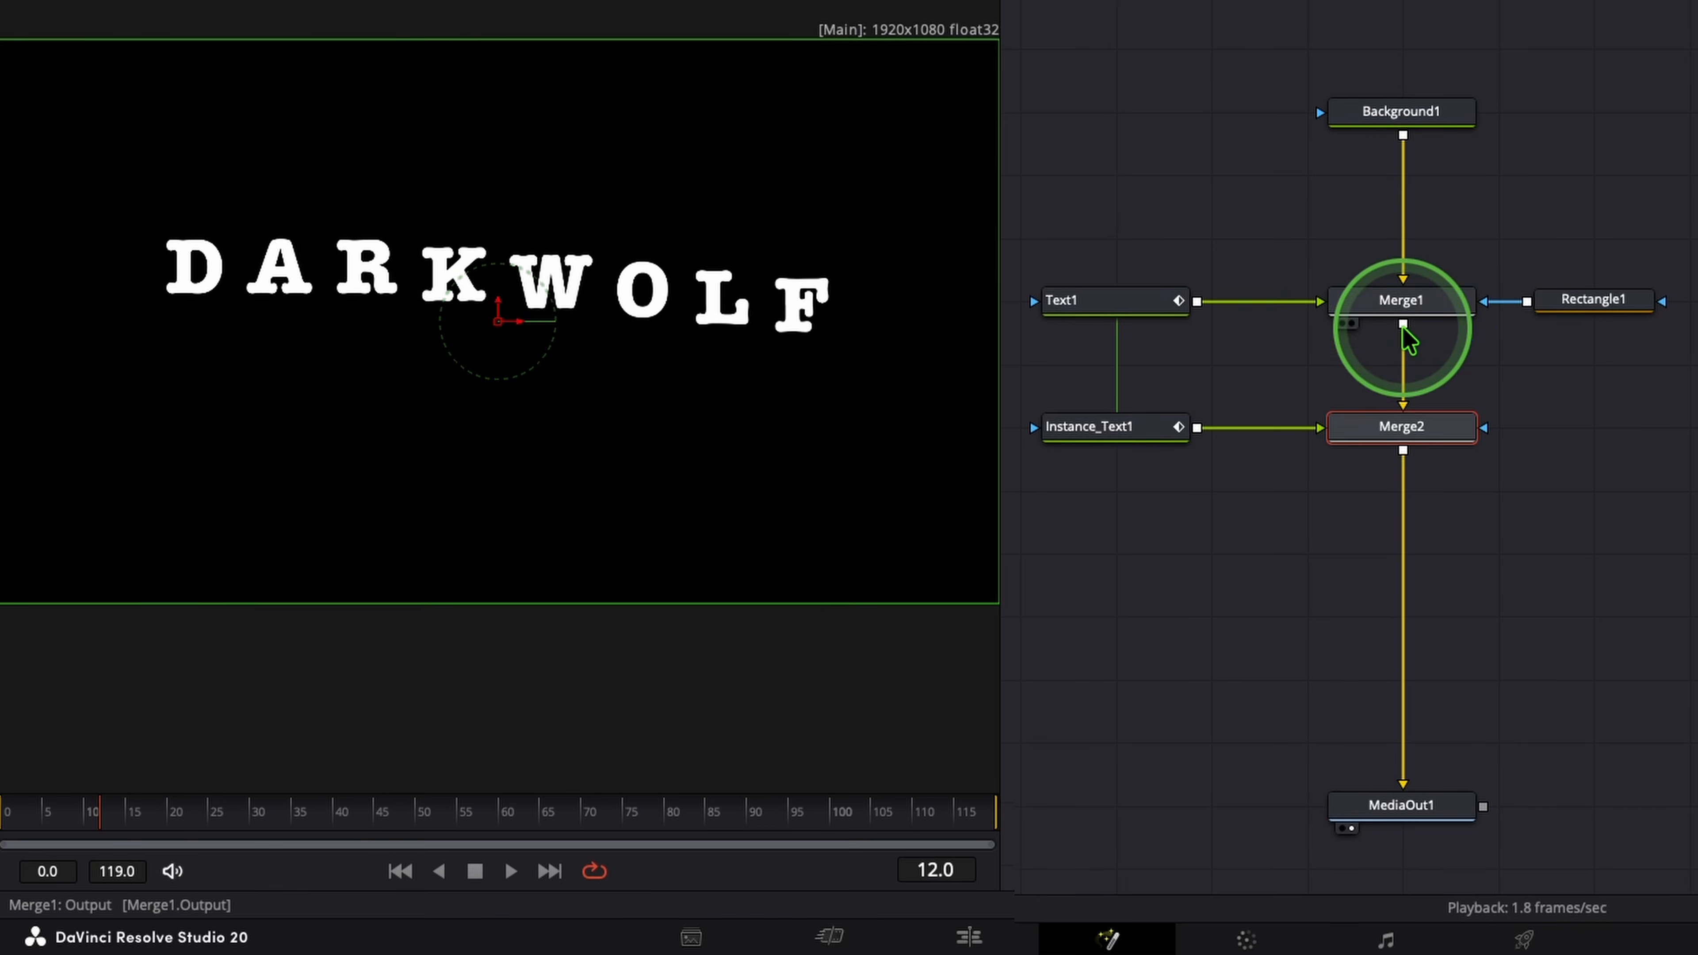
click(1456, 432)
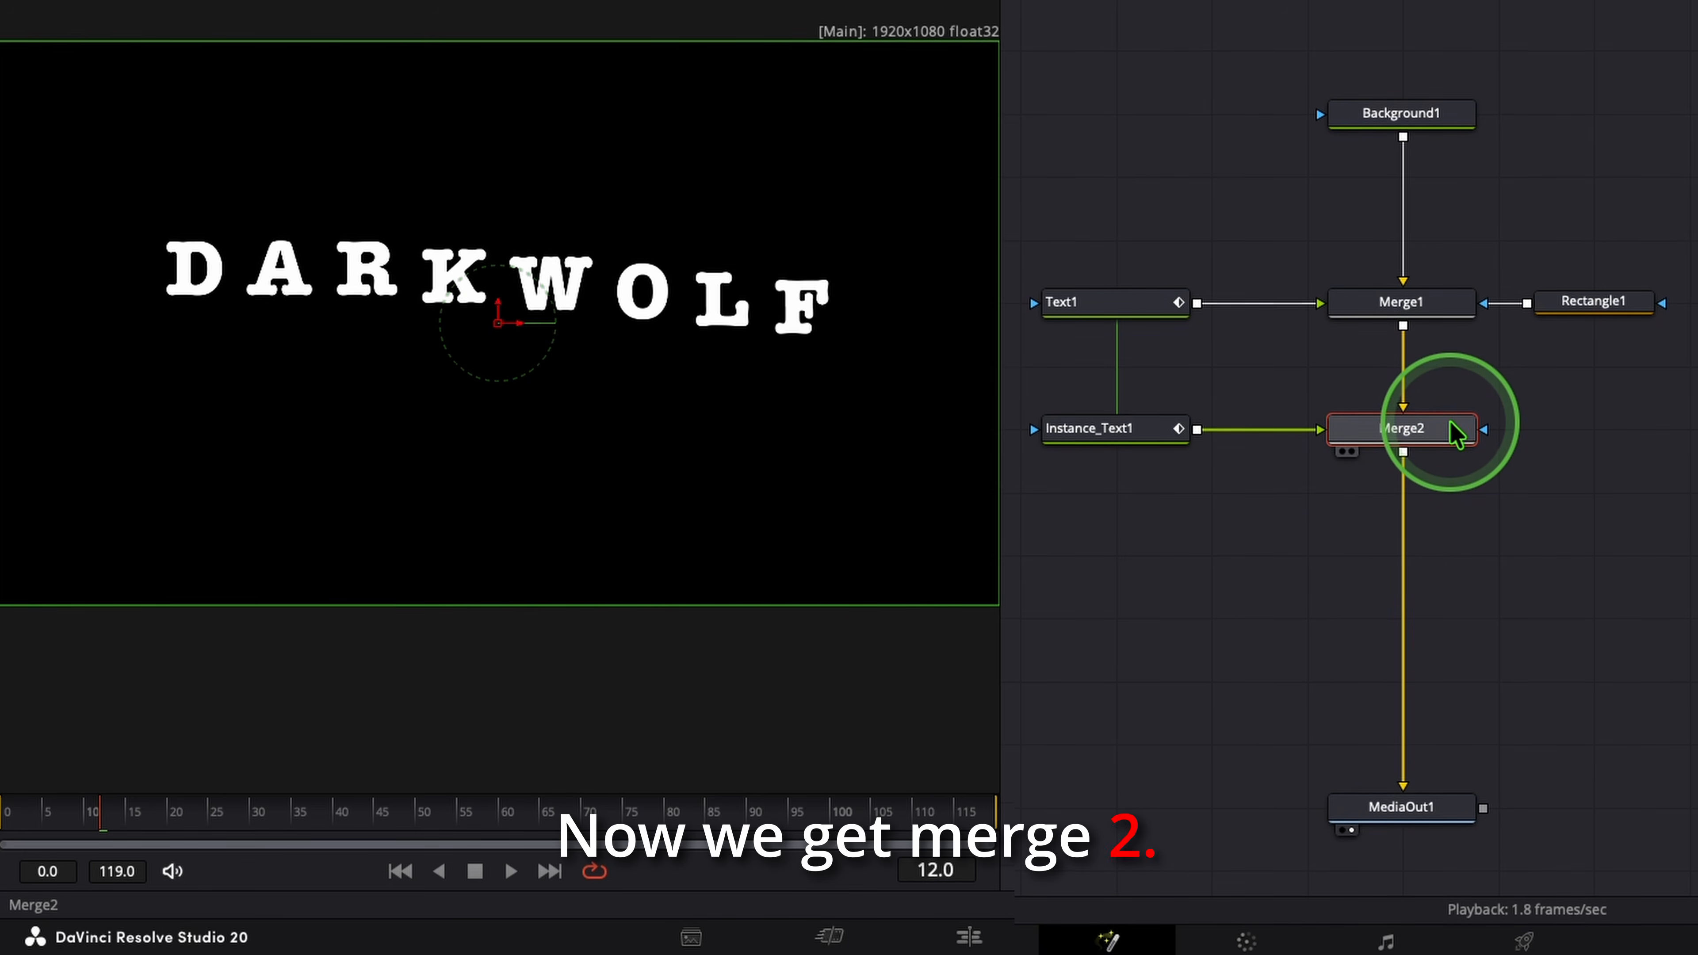
- Deinstance the Appearance property in the shading settings of Instance_Text1
click(1105, 440)
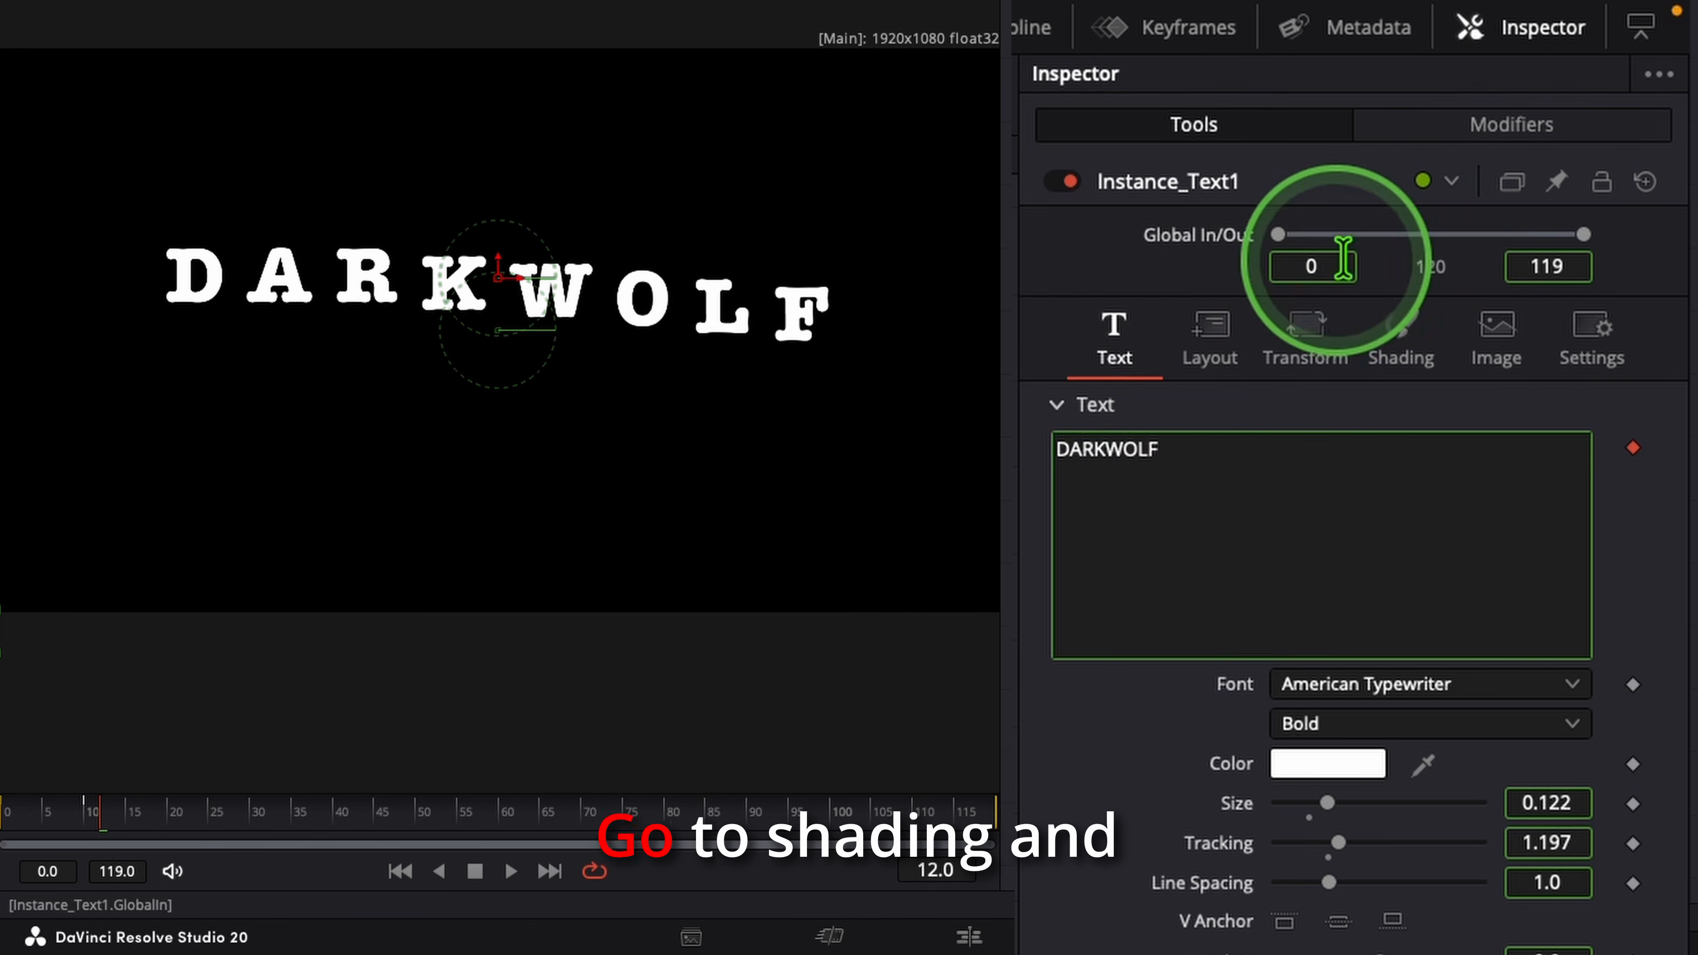
click(1404, 333)
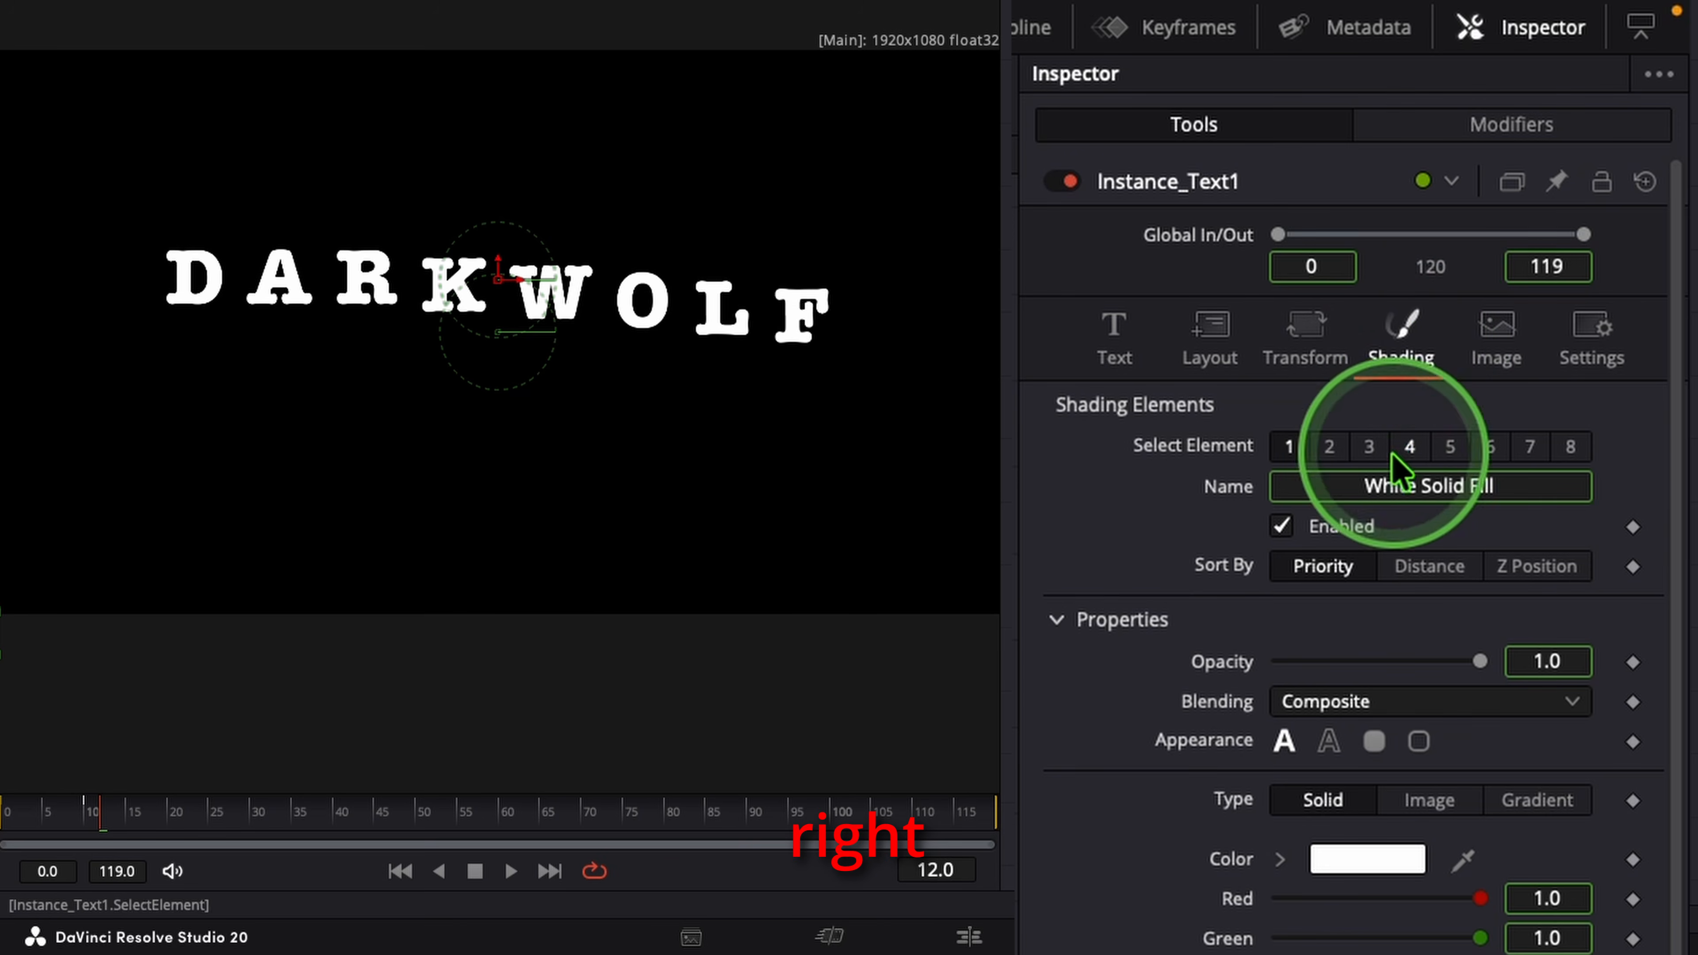
scroll(1194, 645, down, 9)
right_click(1187, 175)
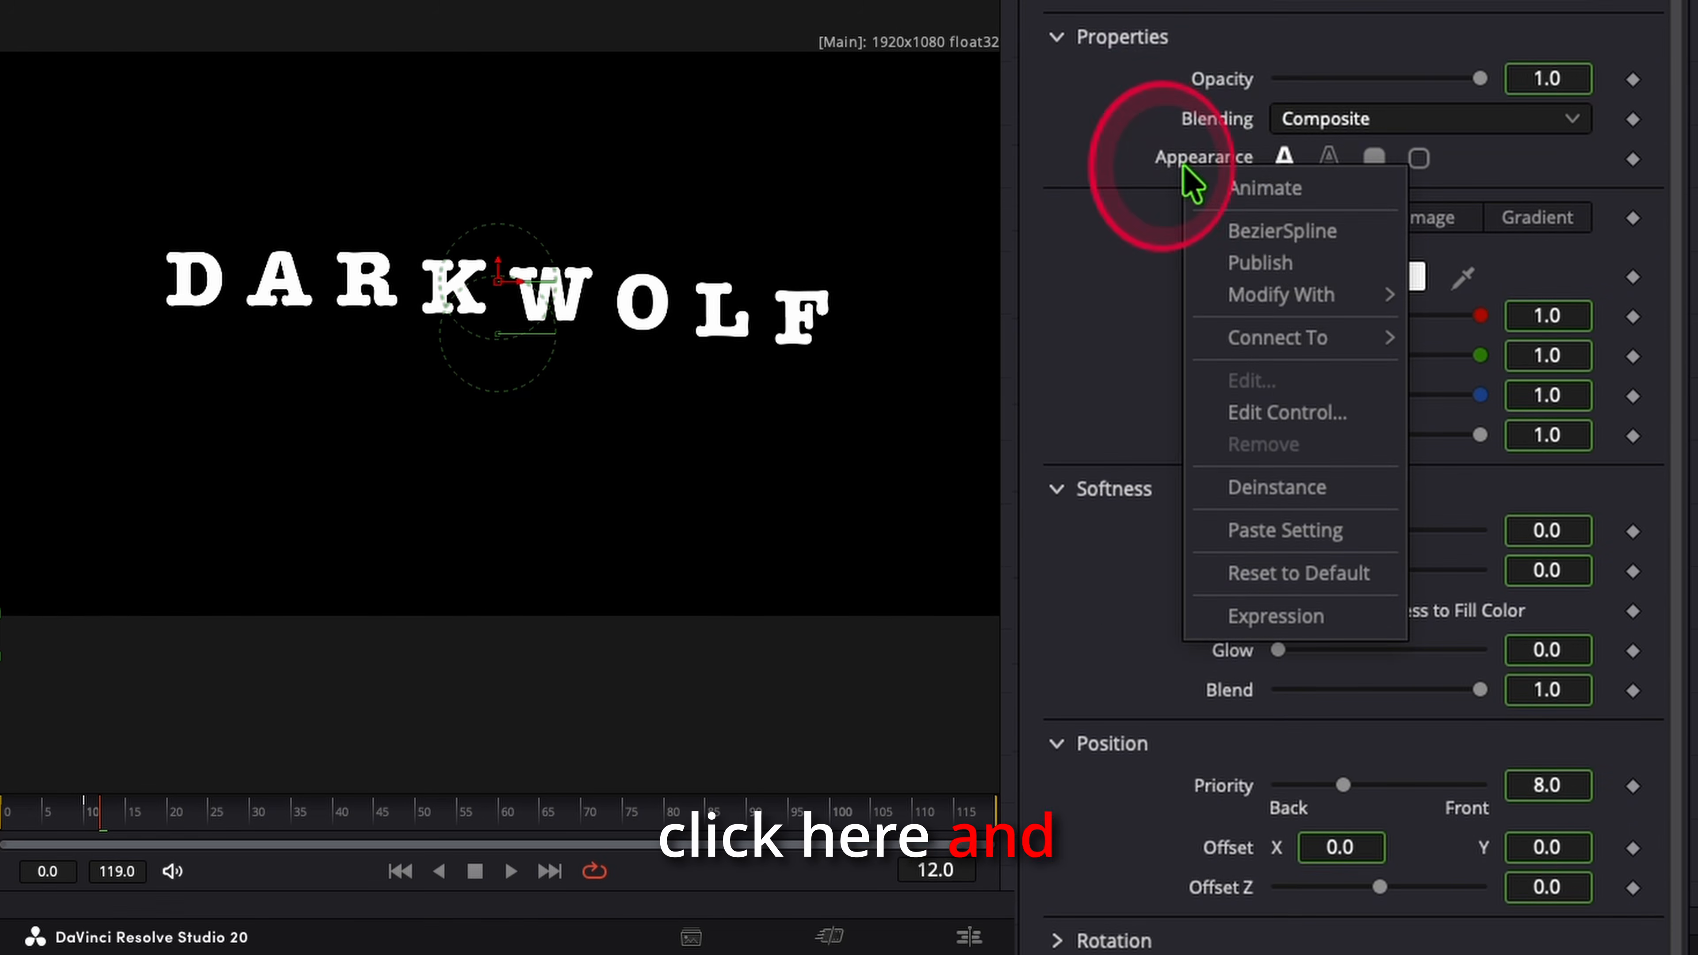
click(1319, 503)
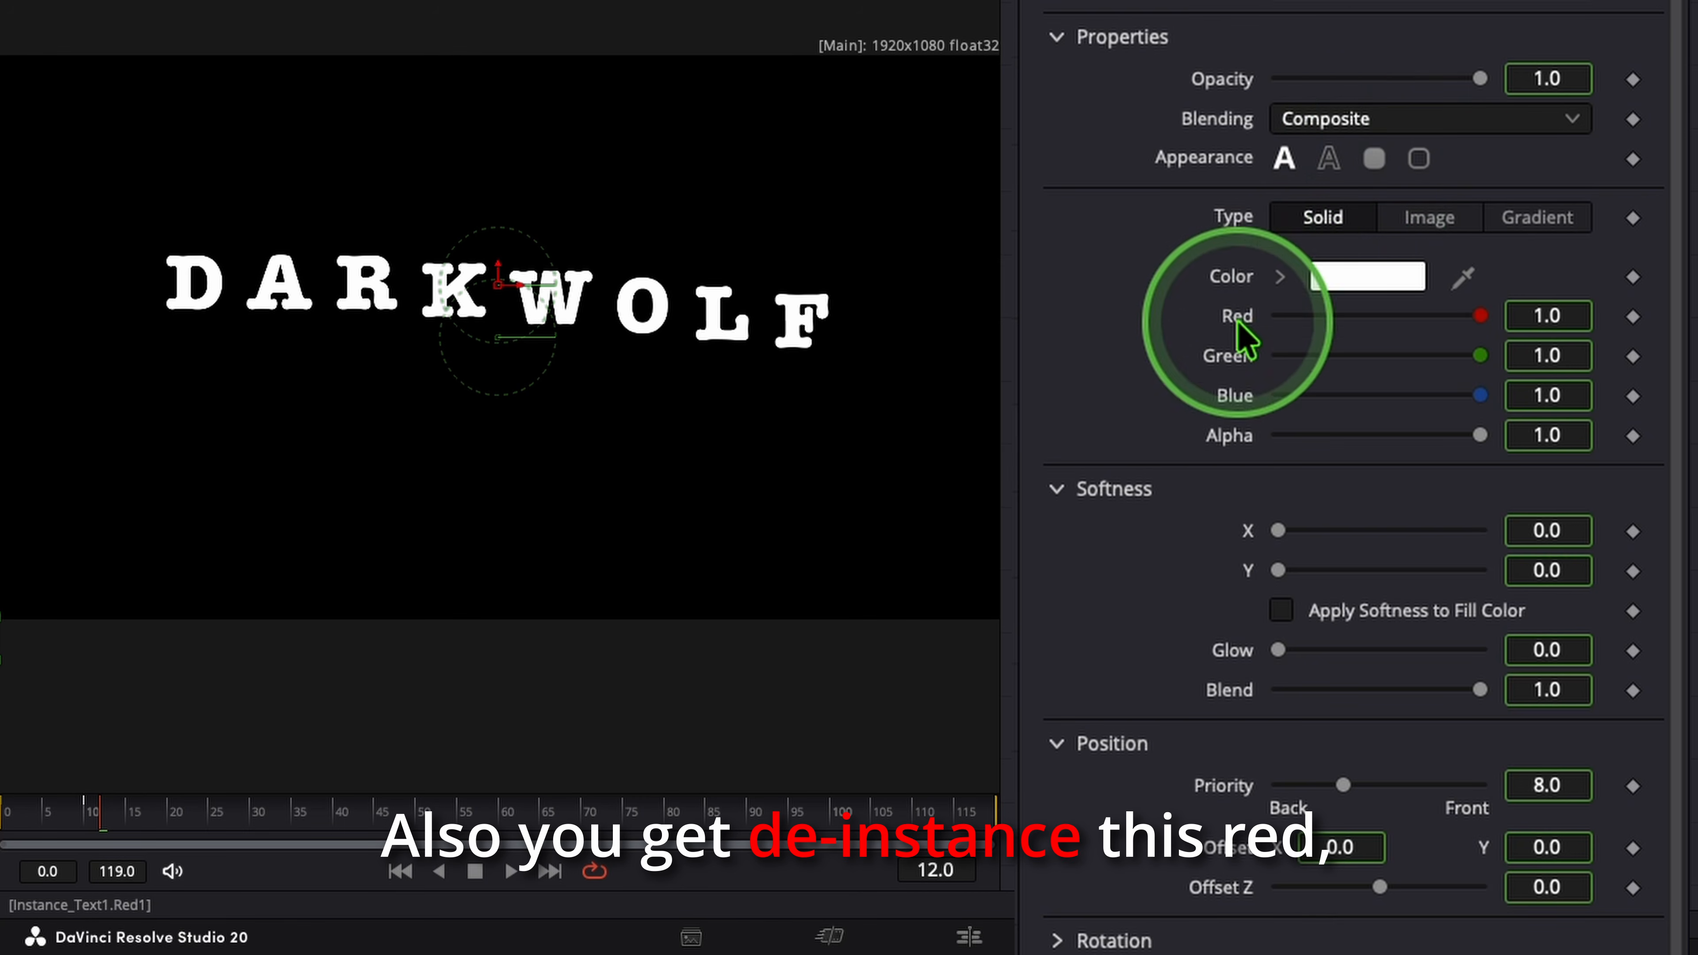
- Deinstance the Red, Green, Blue and Alpha colour values in the shading settings of Instance_Text1
right_click(1236, 321)
click(1285, 675)
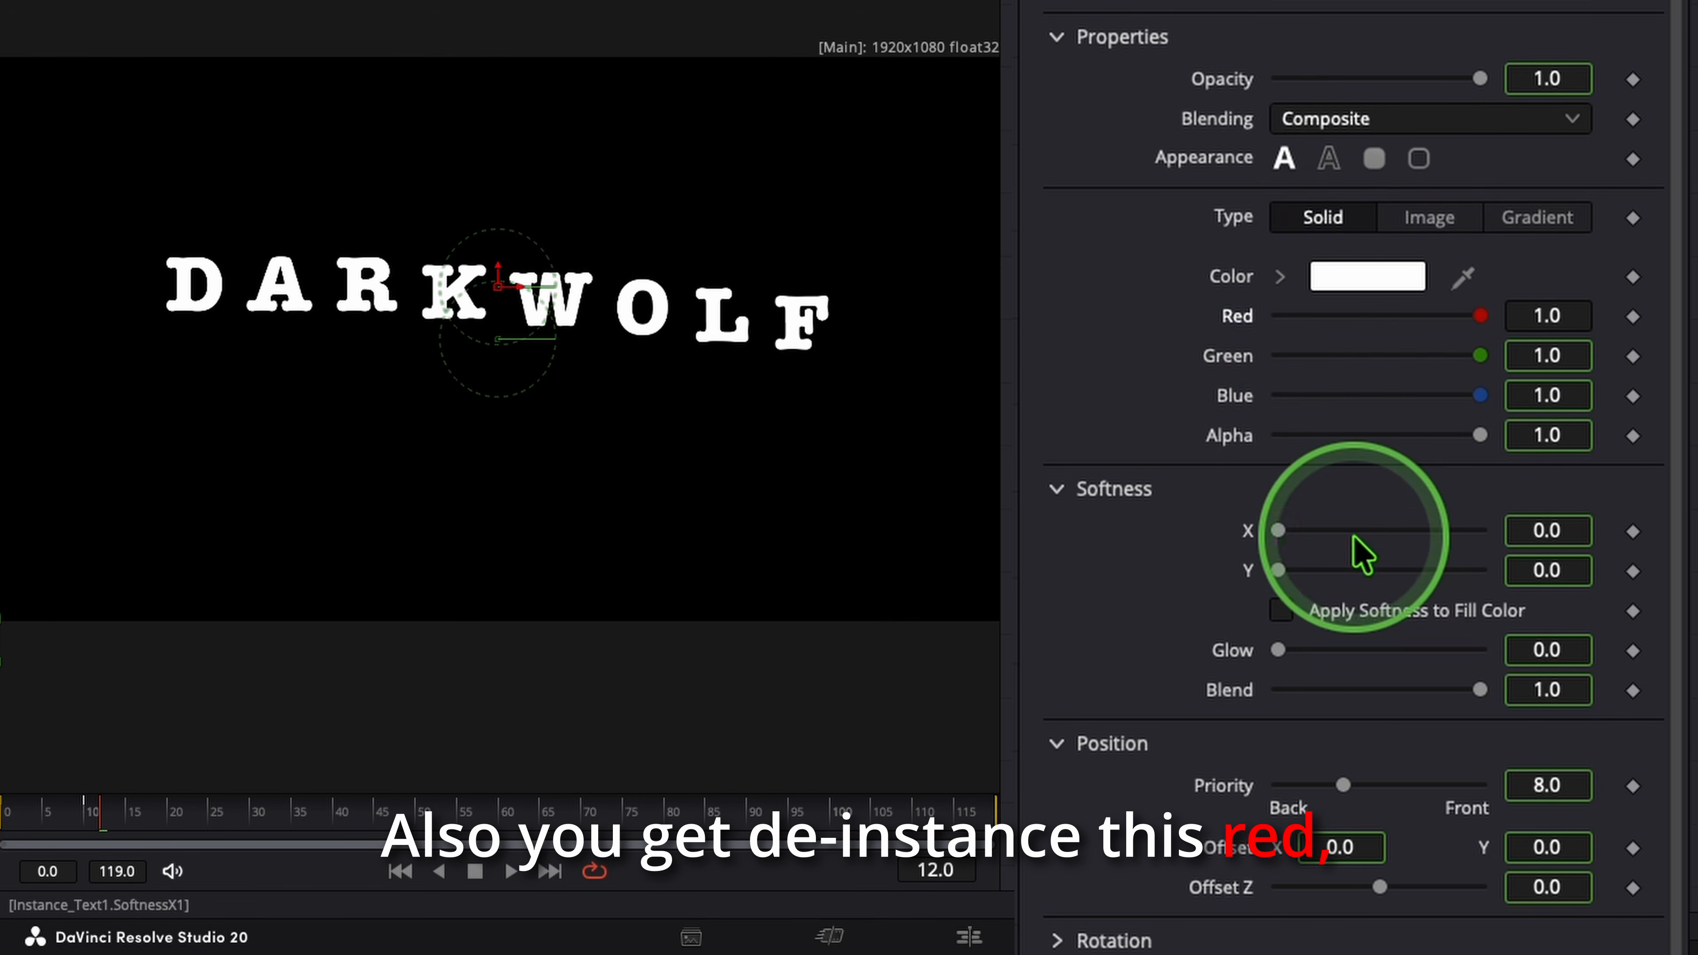
right_click(1230, 355)
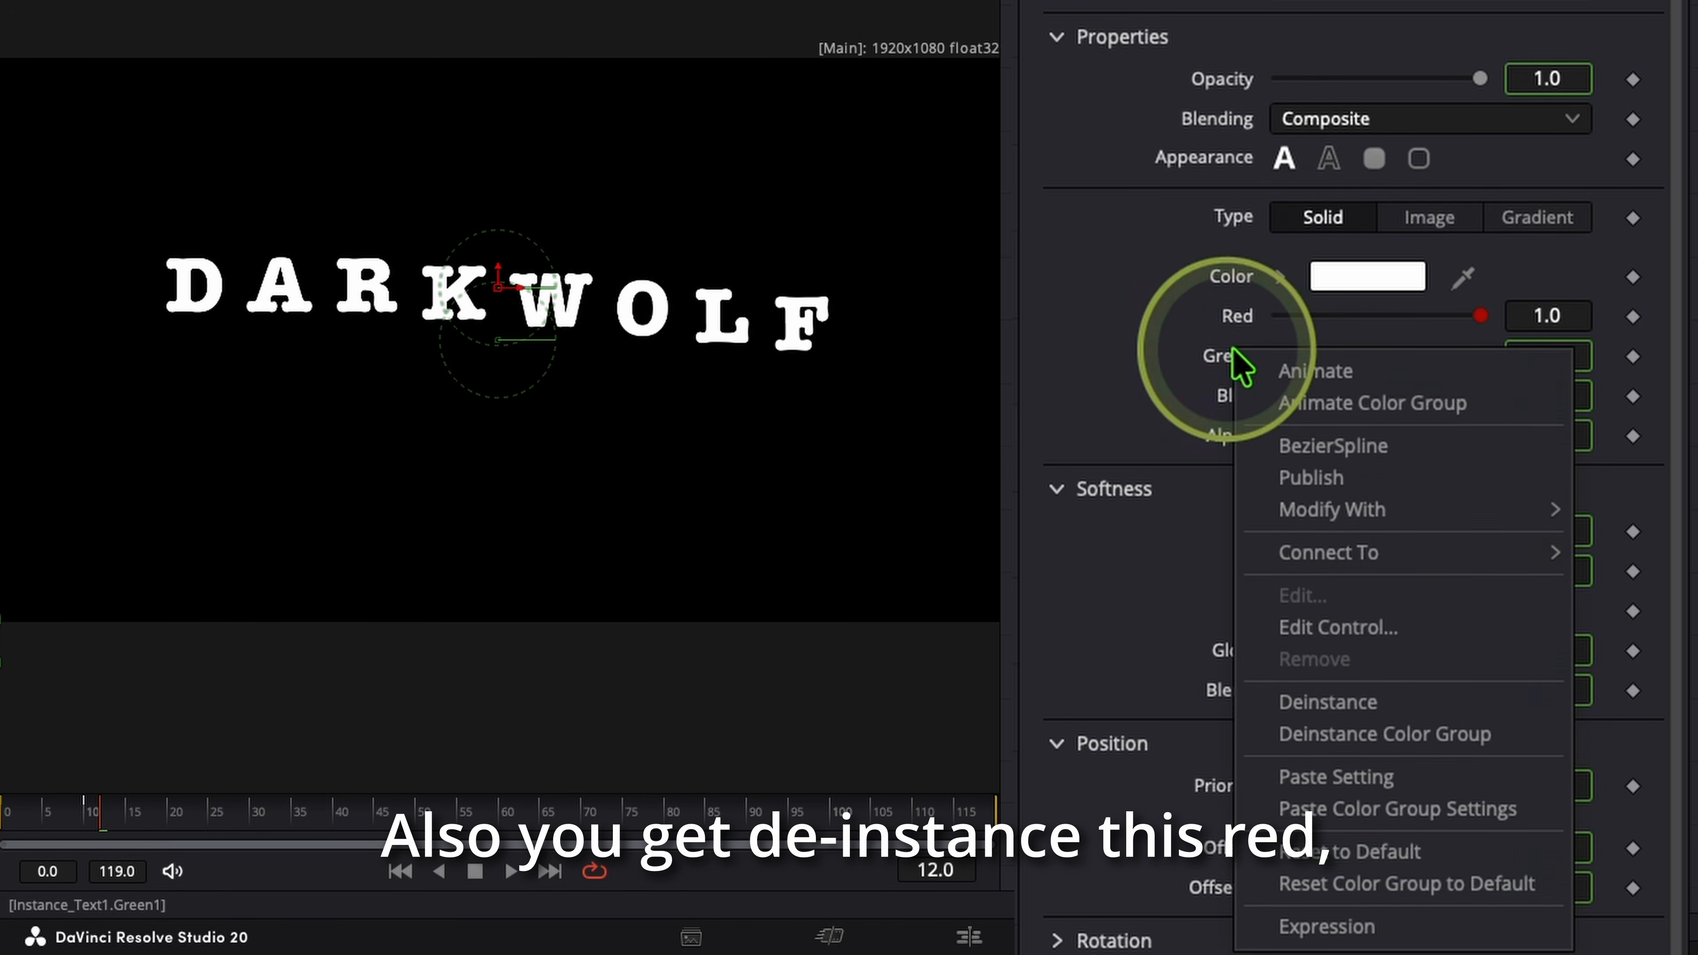
click(1320, 702)
right_click(1245, 389)
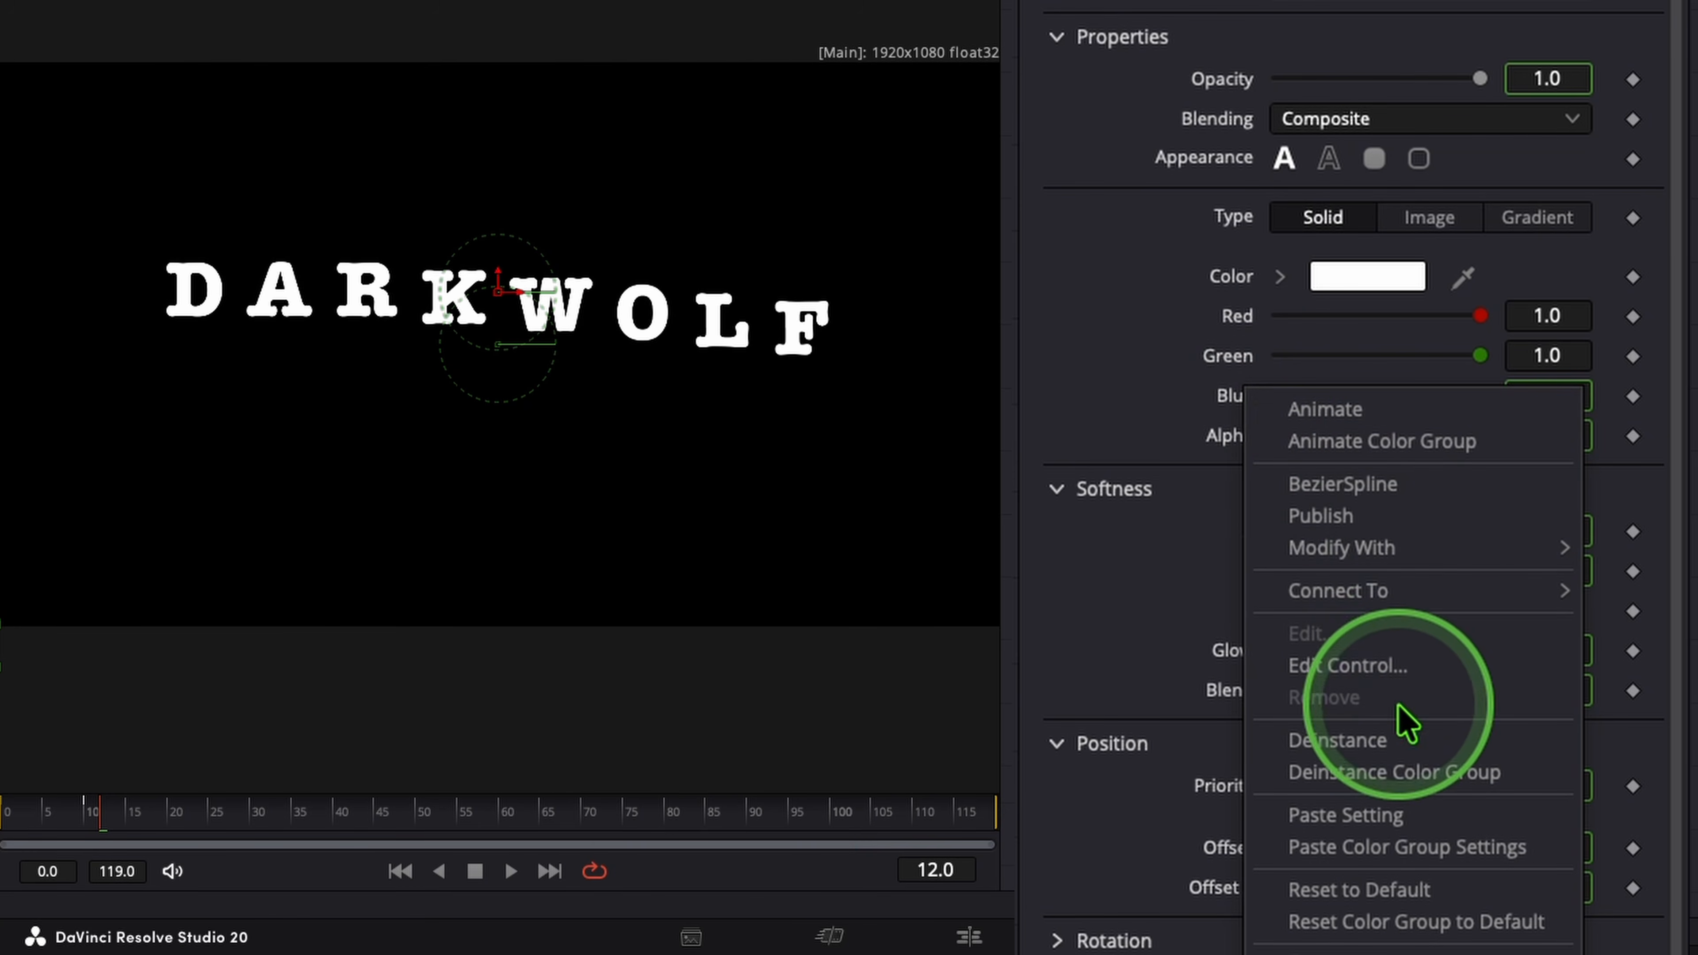
click(1377, 768)
right_click(1215, 436)
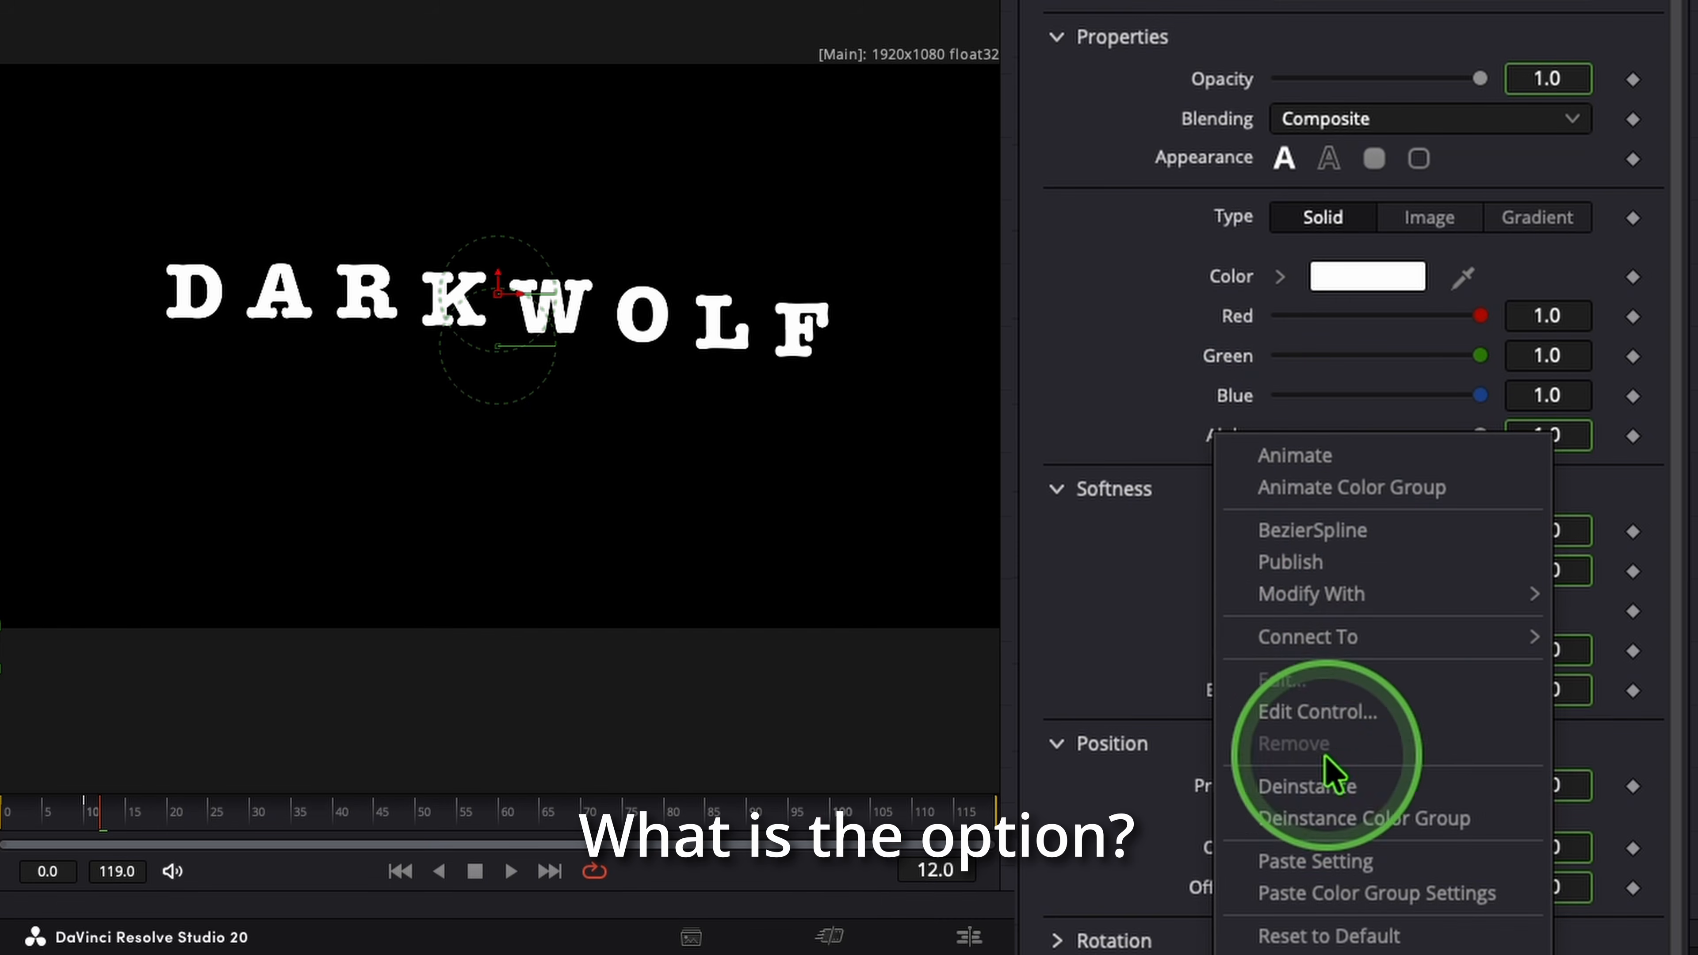
click(1337, 787)
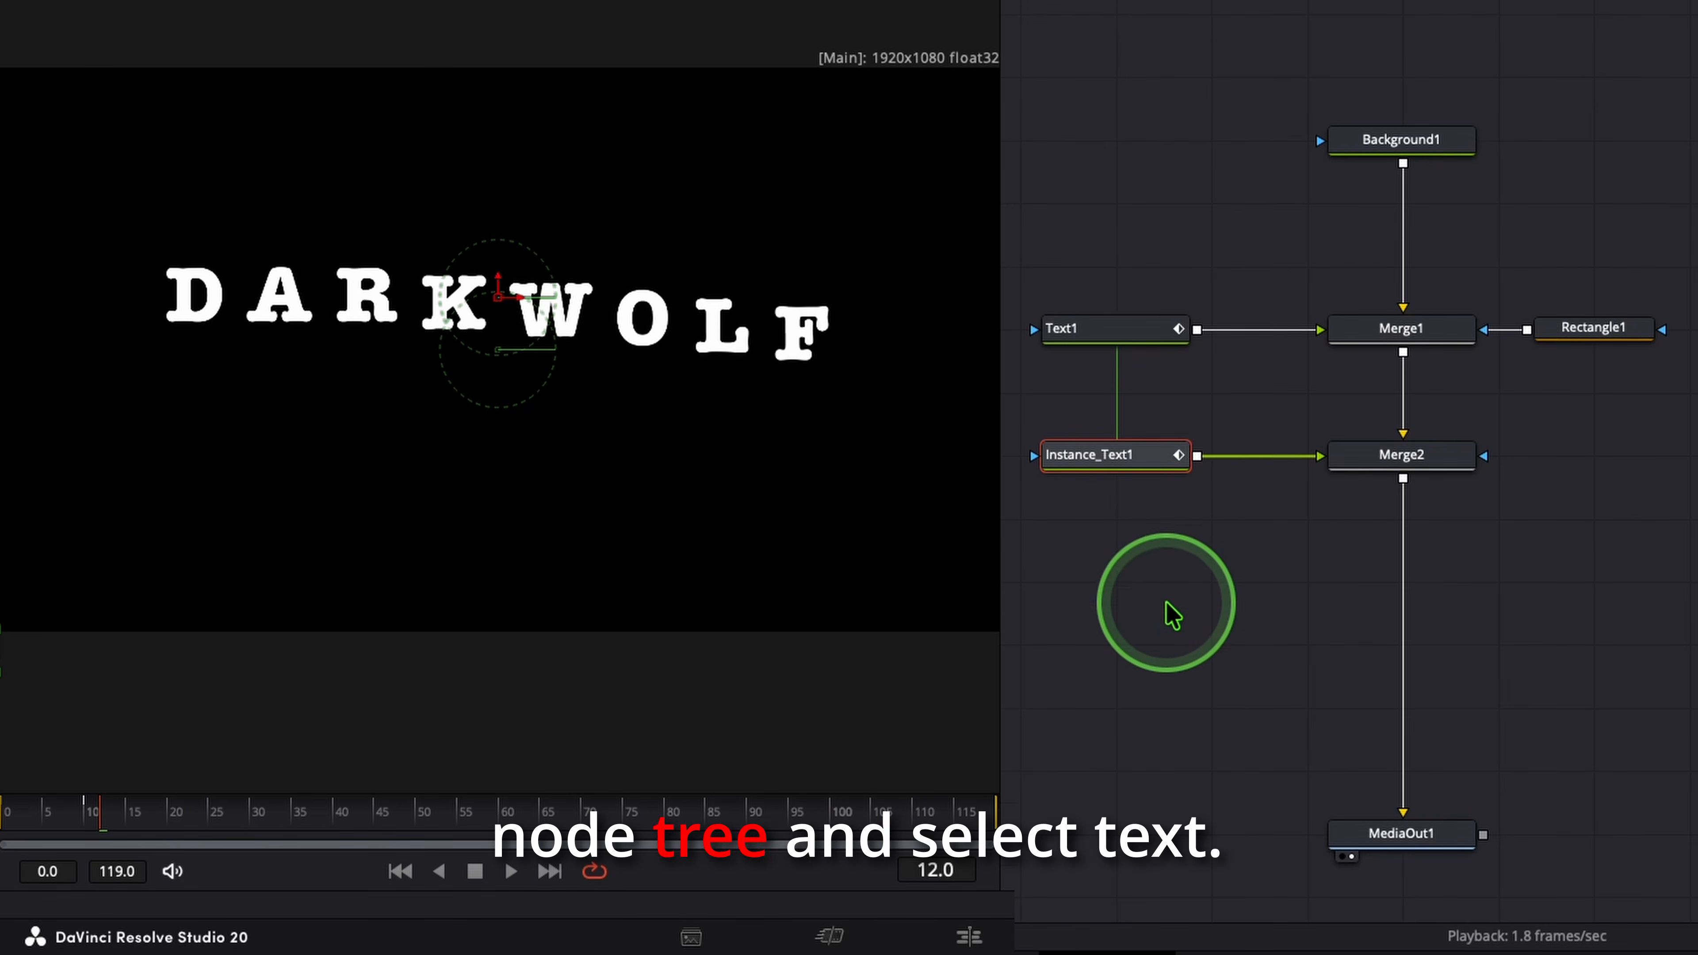
- Change the Shading appearance of the Text1 node to a filled box behind each character
click(1119, 344)
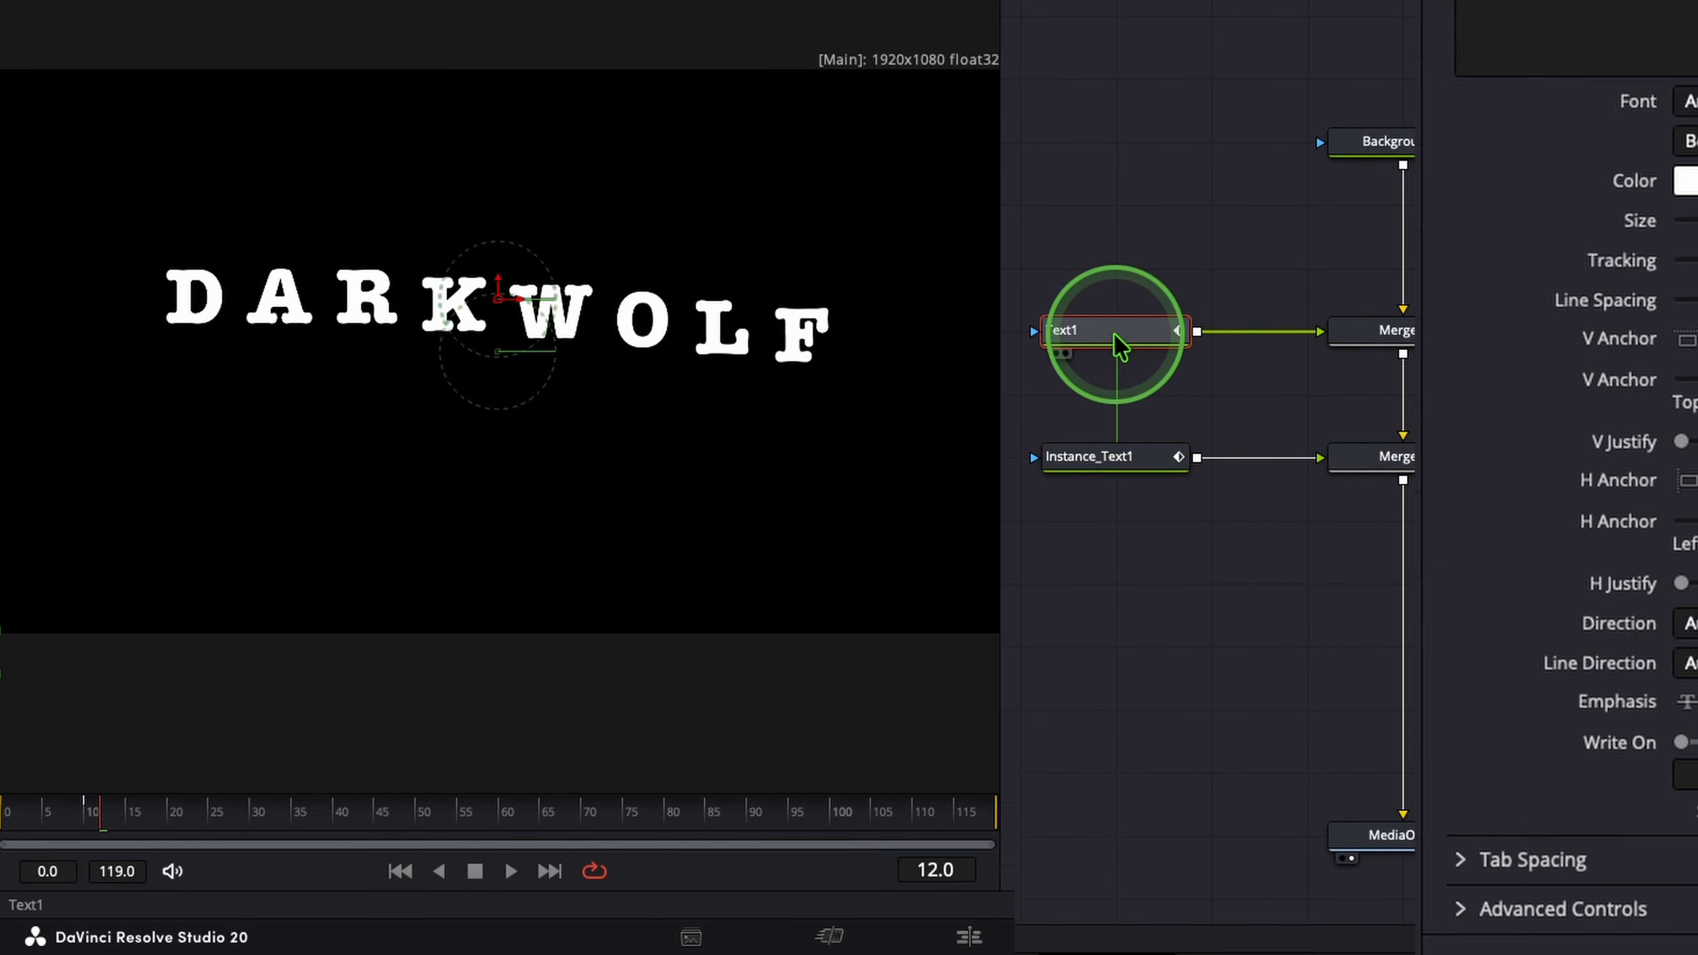
click(1404, 351)
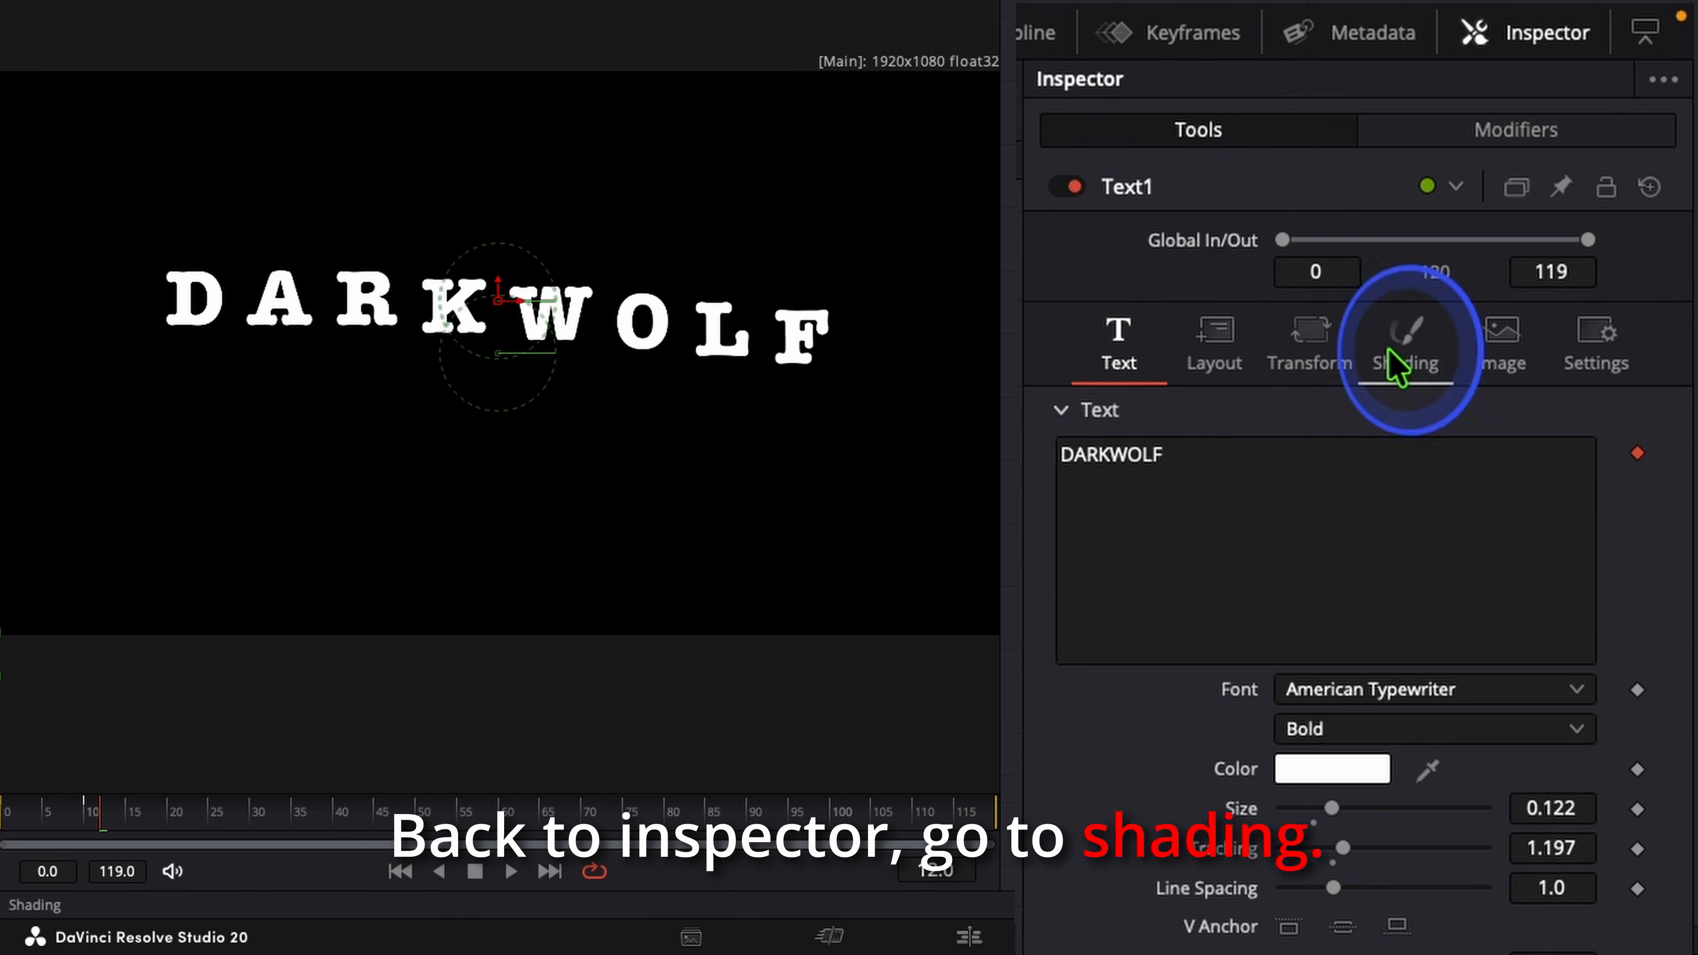
scroll(1250, 532, down, 8)
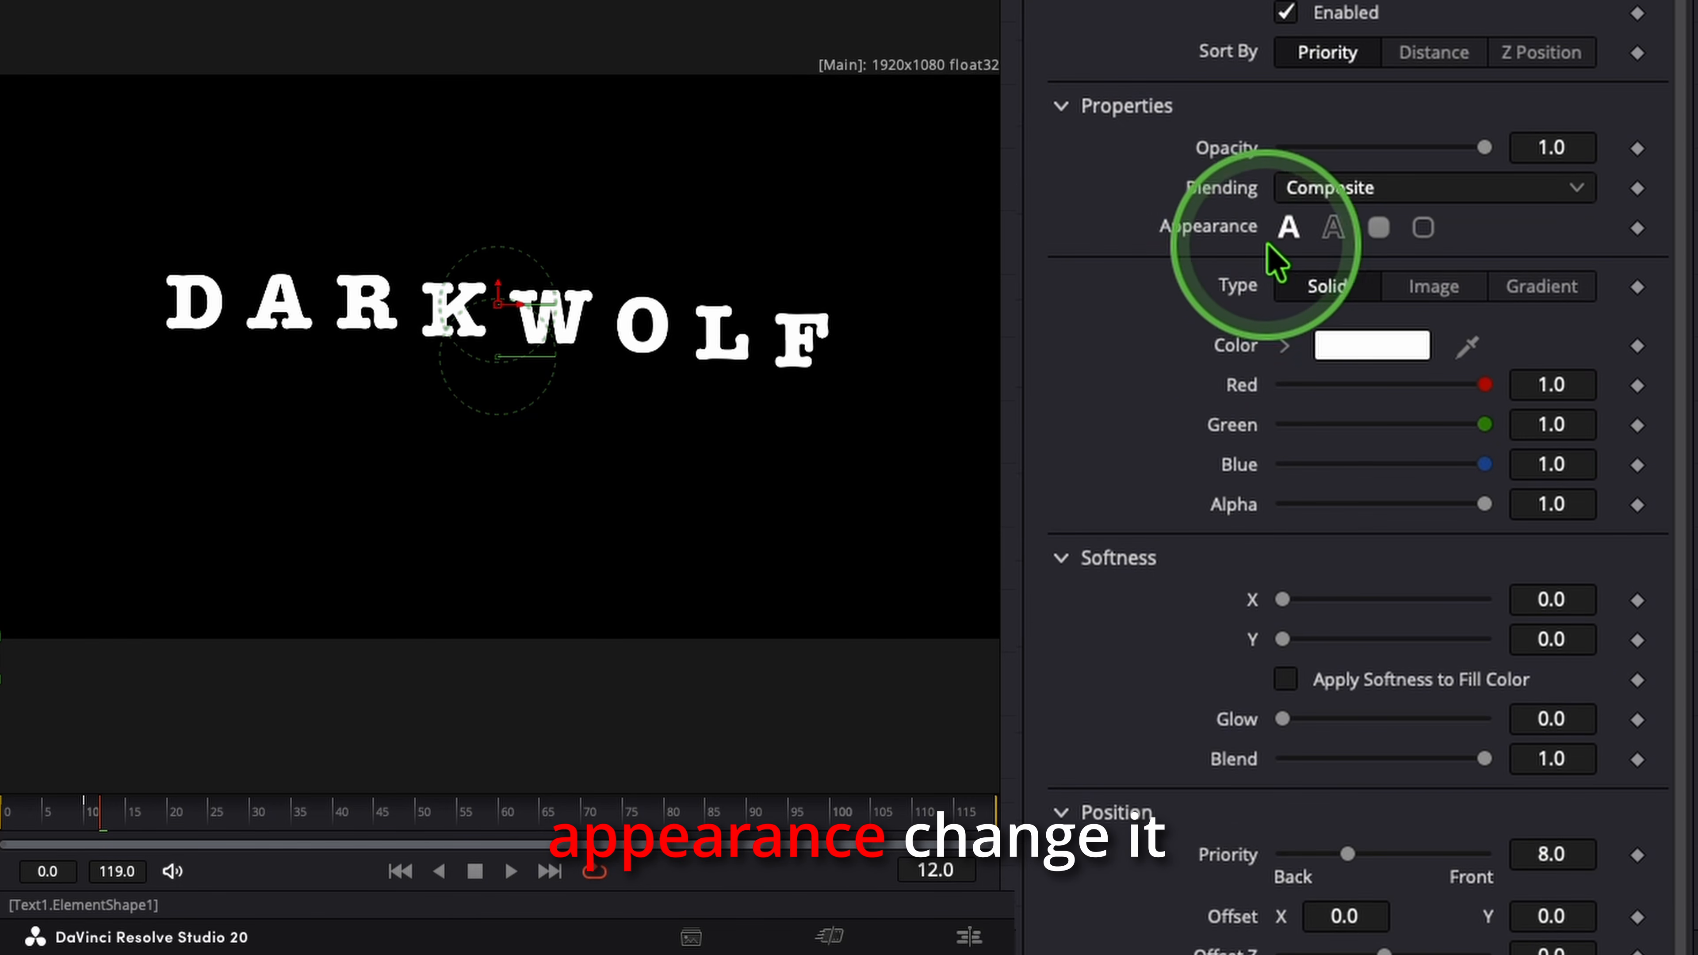
click(1377, 231)
click(1376, 230)
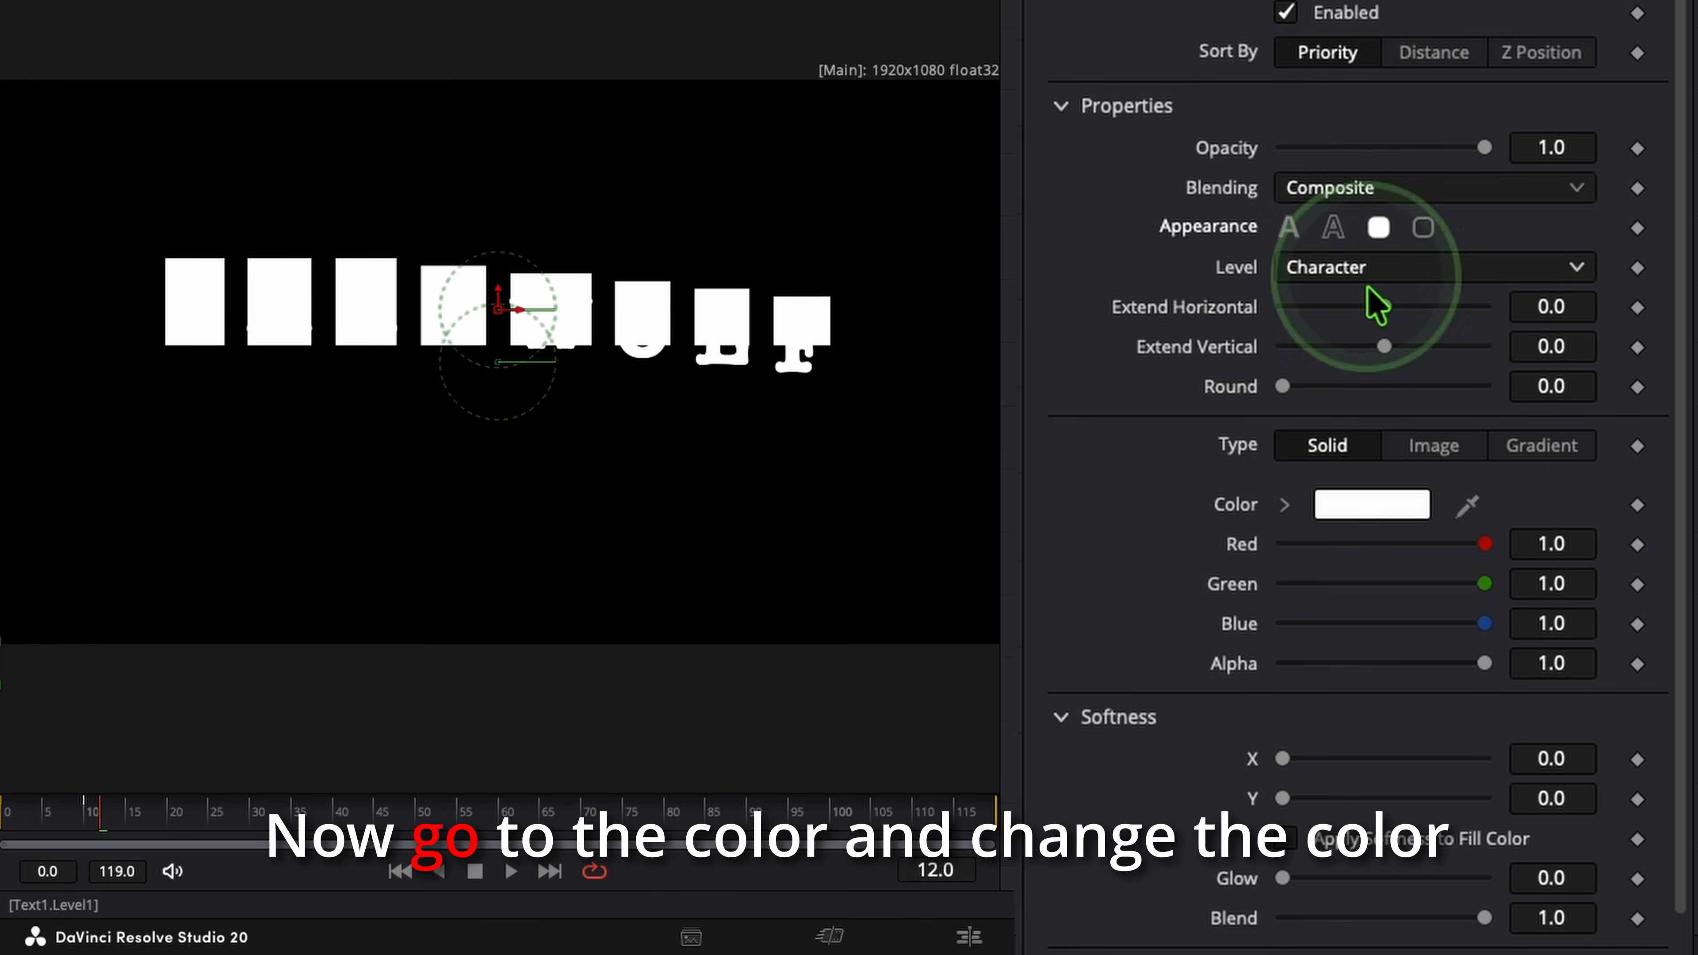
- Set Text1's box colour to dark red with saturation 0.801 and value 0.583, and return to the first frame
click(1284, 506)
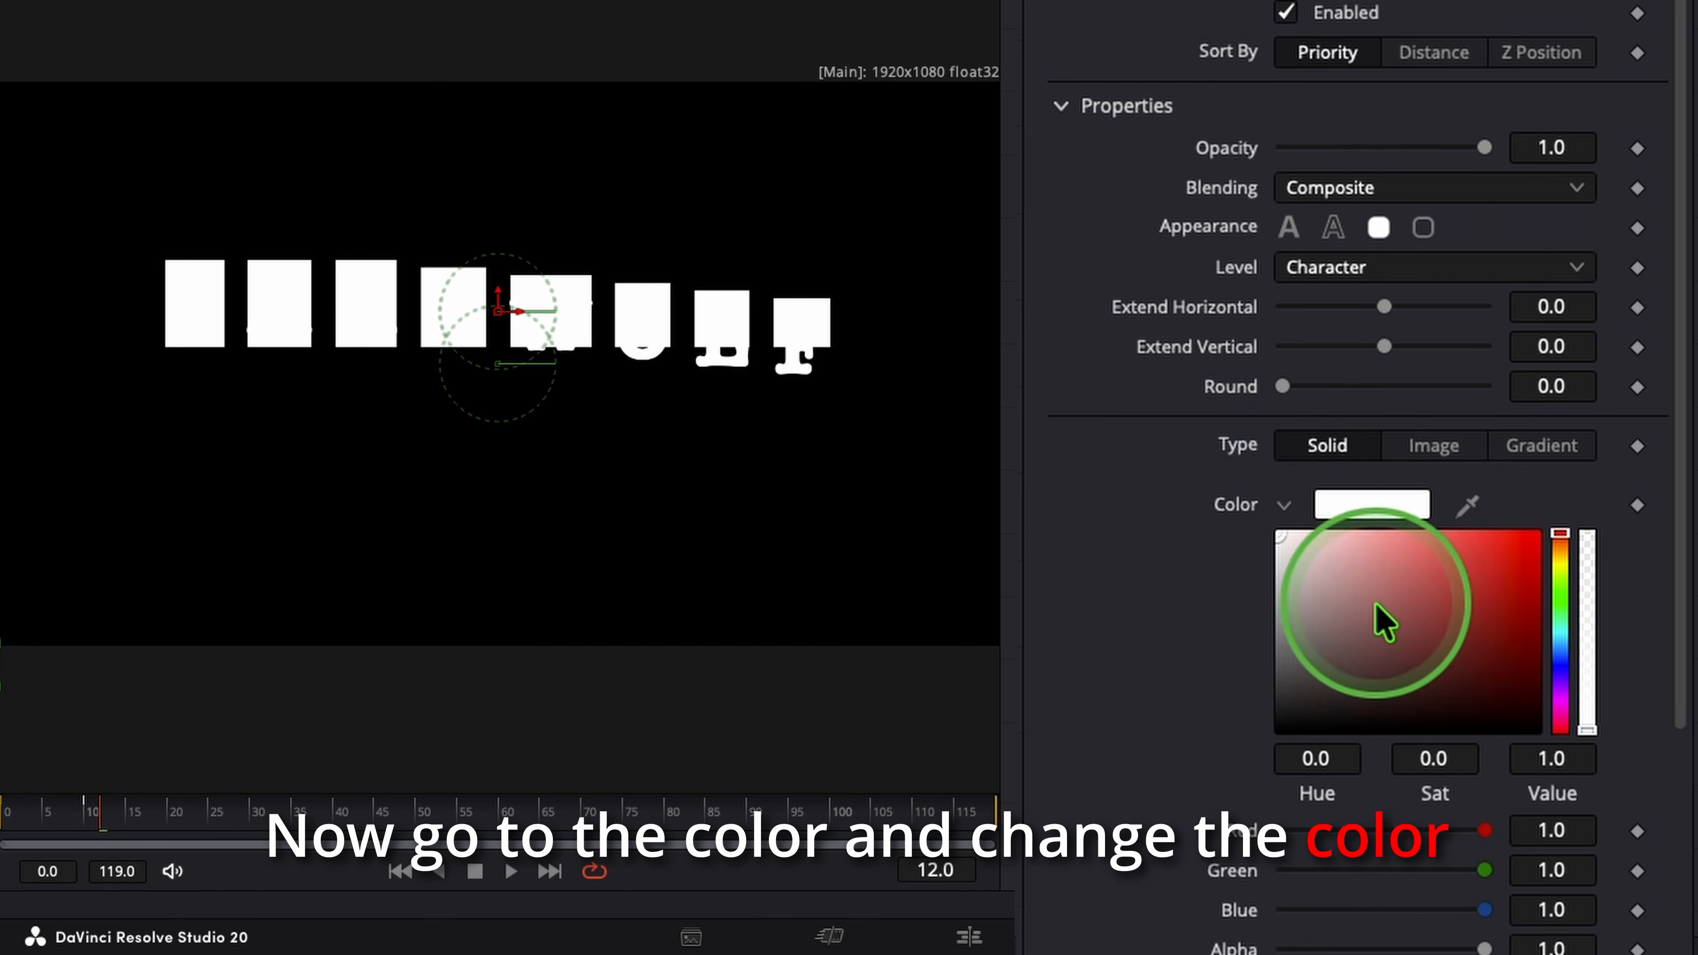
mouse_move(1375, 604)
mouse_down()
mouse_move(1440, 626)
mouse_move(1497, 575)
mouse_move(1475, 658)
mouse_move(1486, 616)
mouse_up()
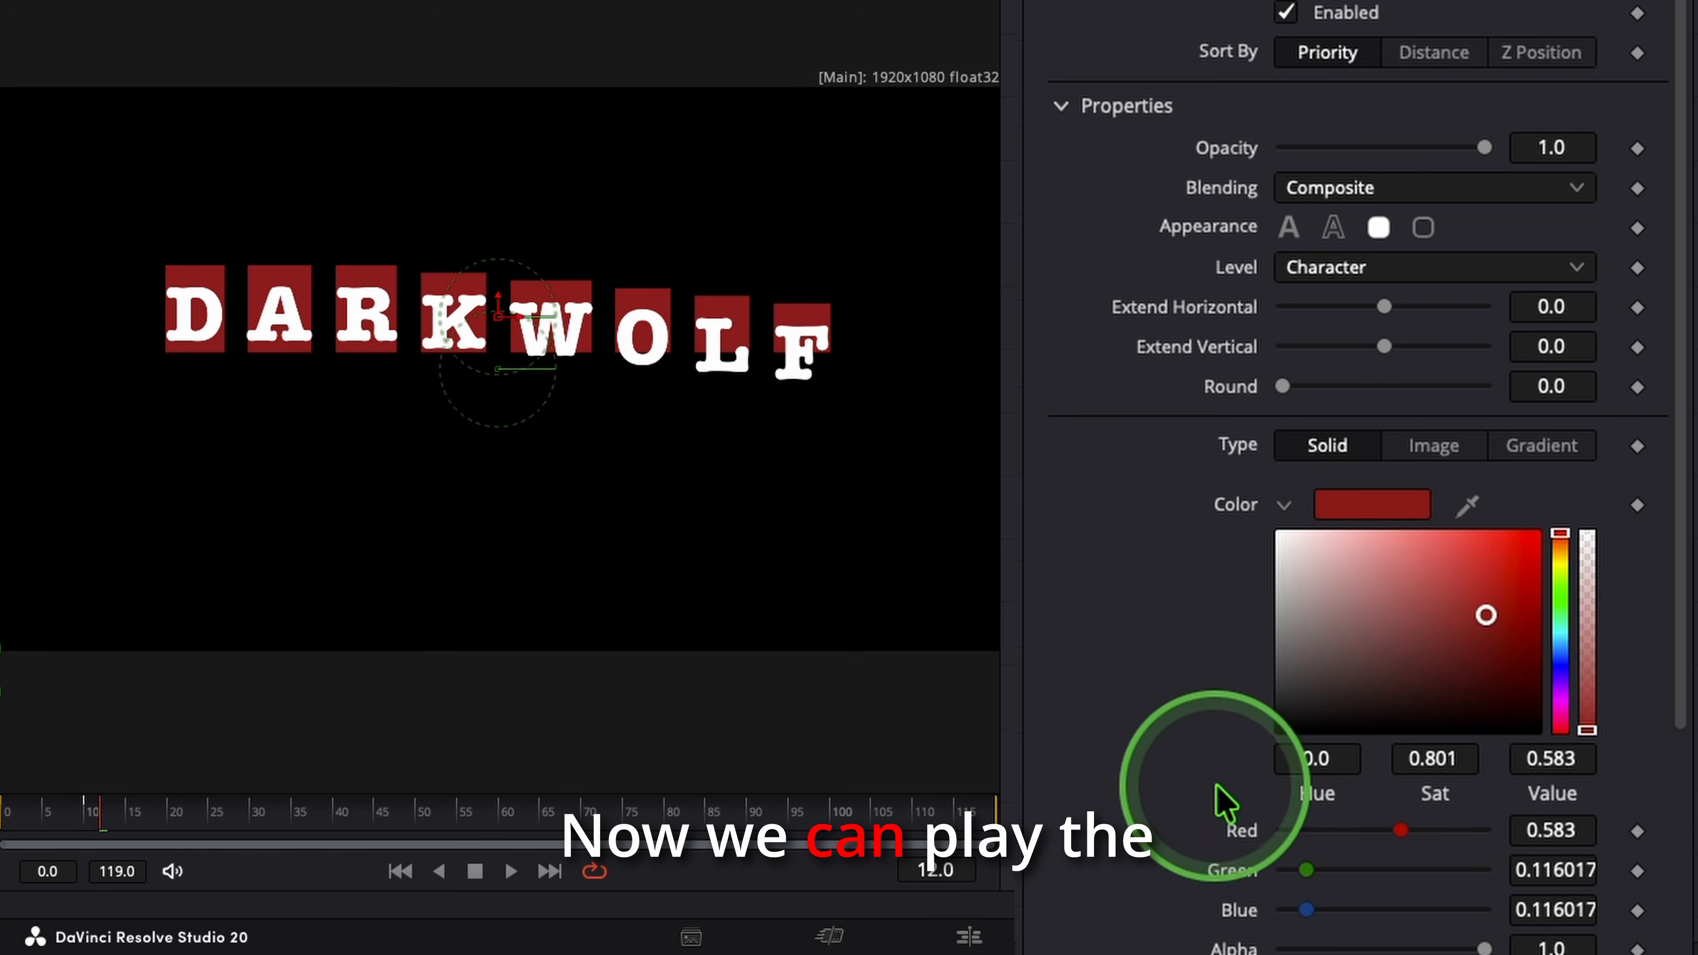
click(4, 826)
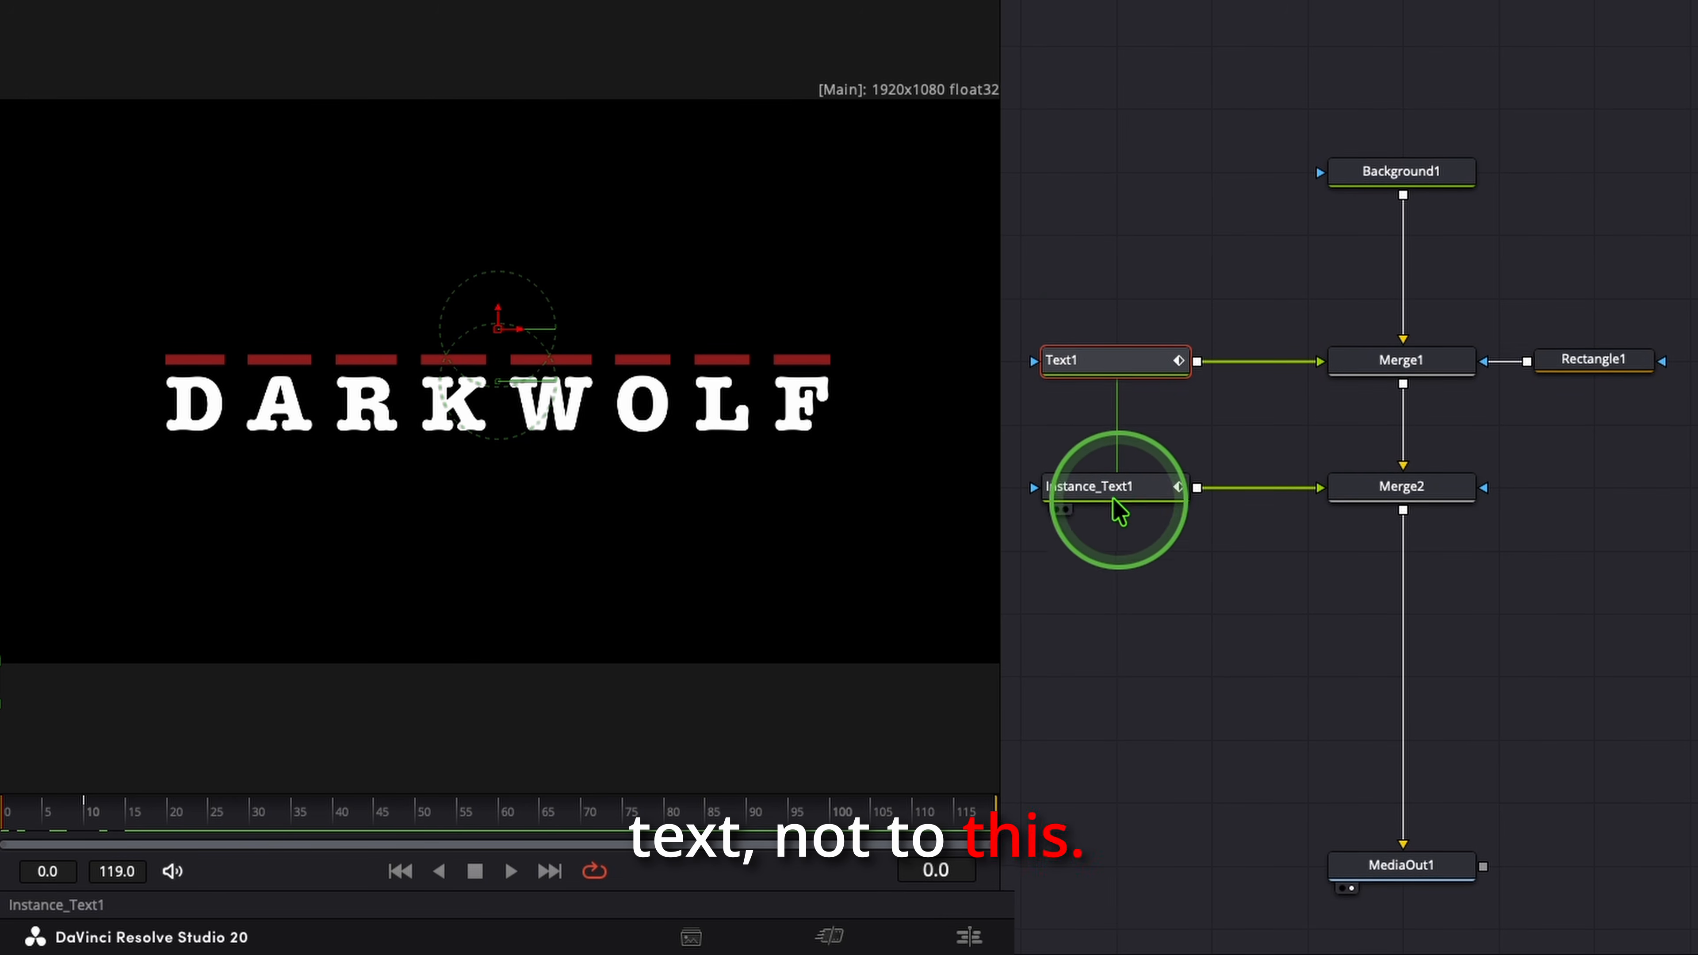
- Copy Rectangle1, paste an instance of it beneath the original, and connect the instance to Merge2 as its mask
click(1593, 367)
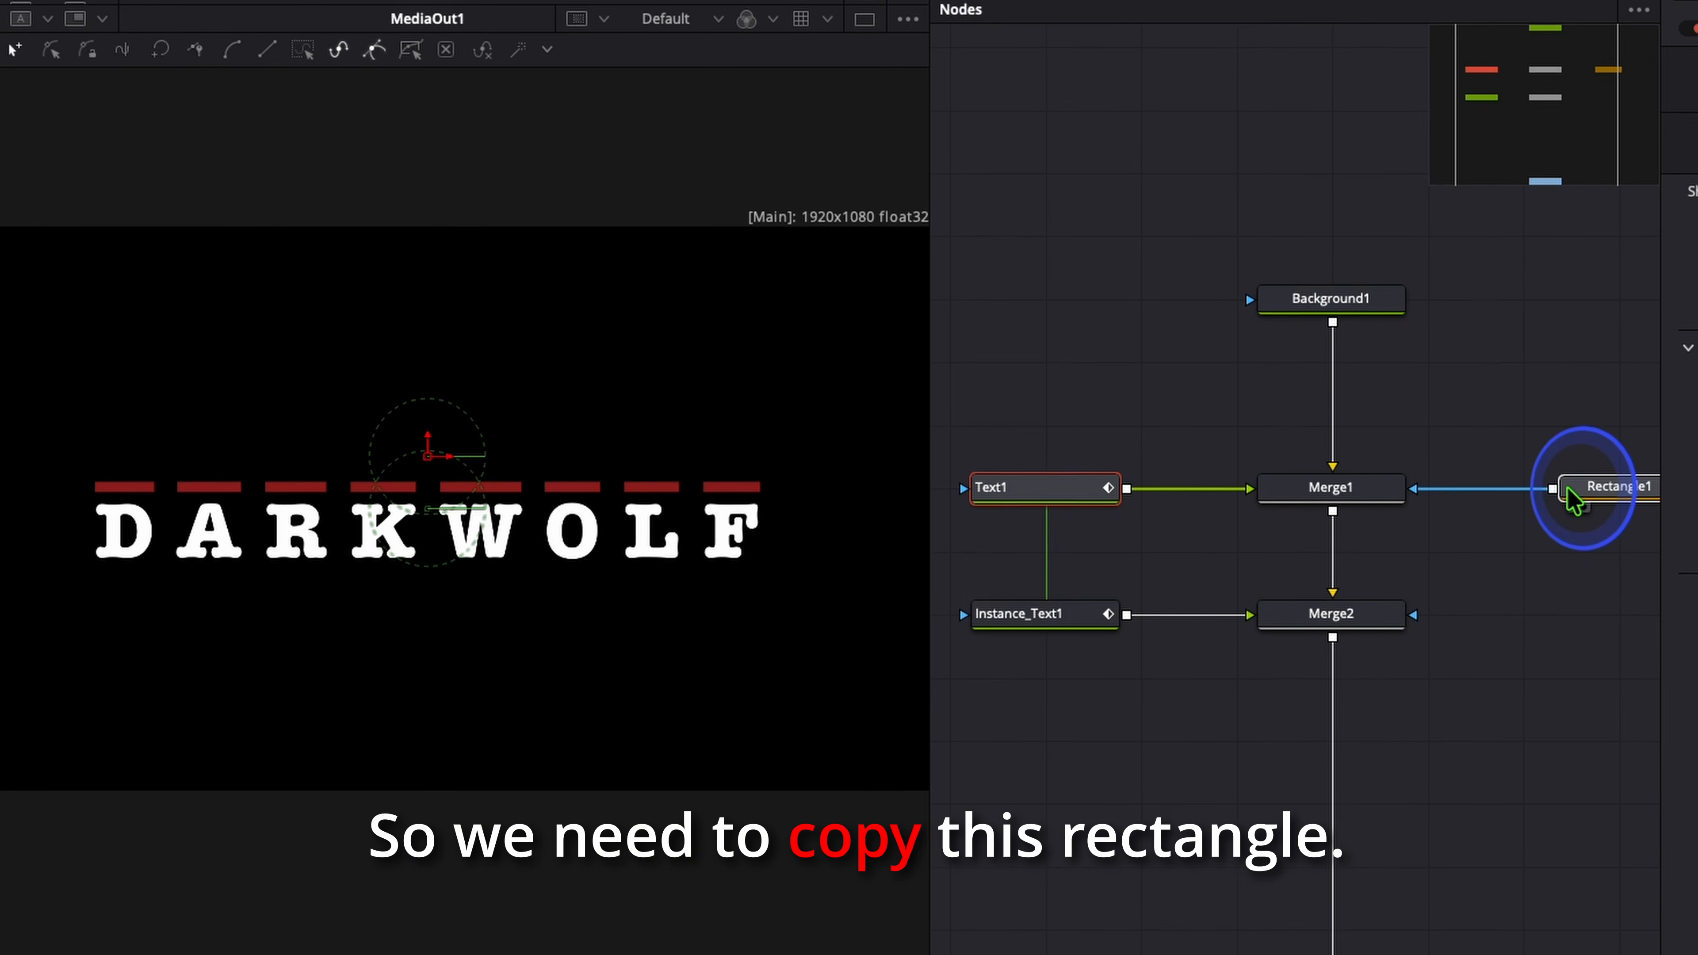
right_click(1430, 605)
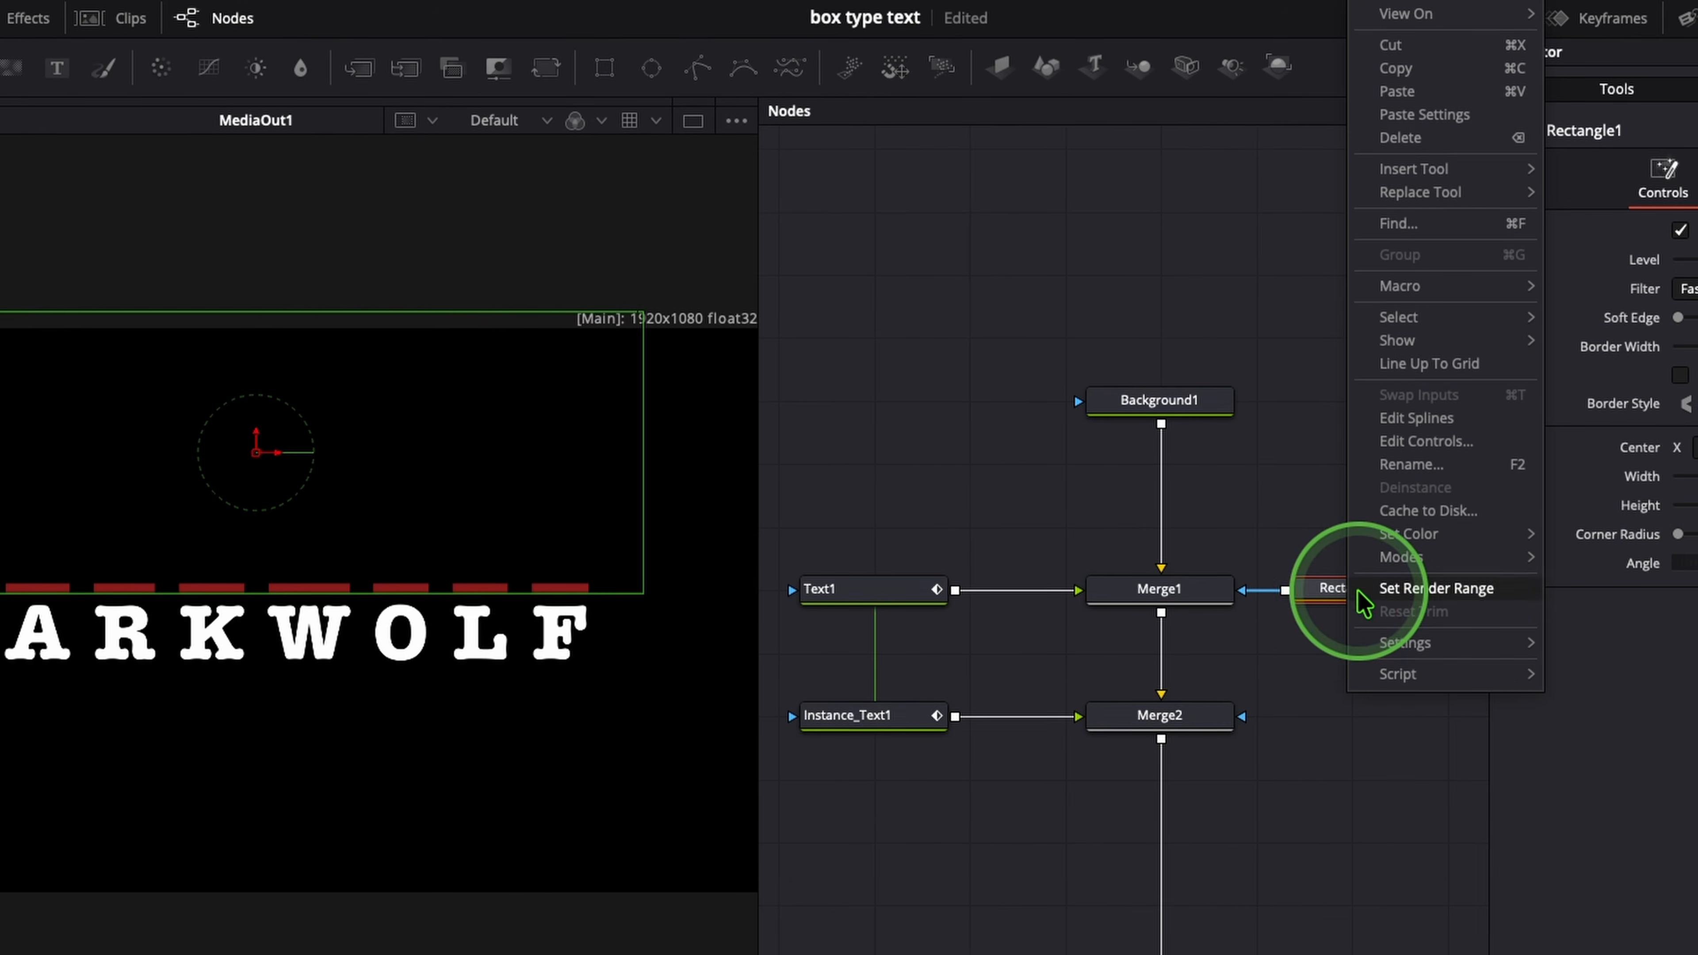
click(1437, 66)
click(1340, 681)
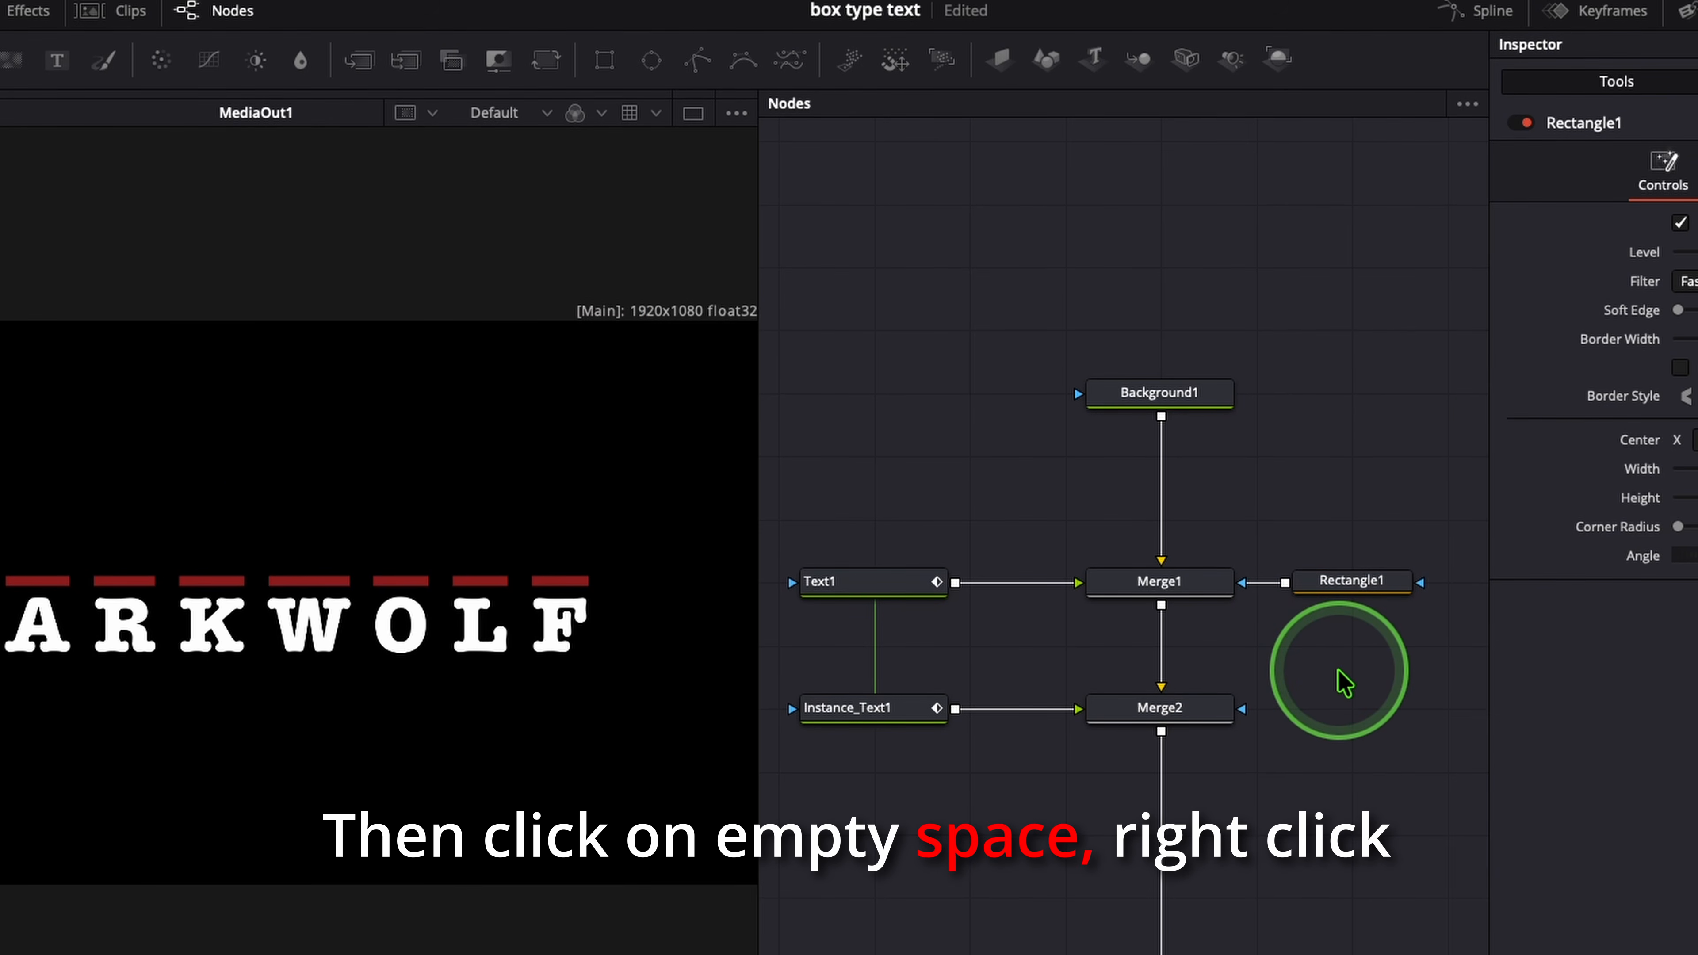
right_click(1341, 677)
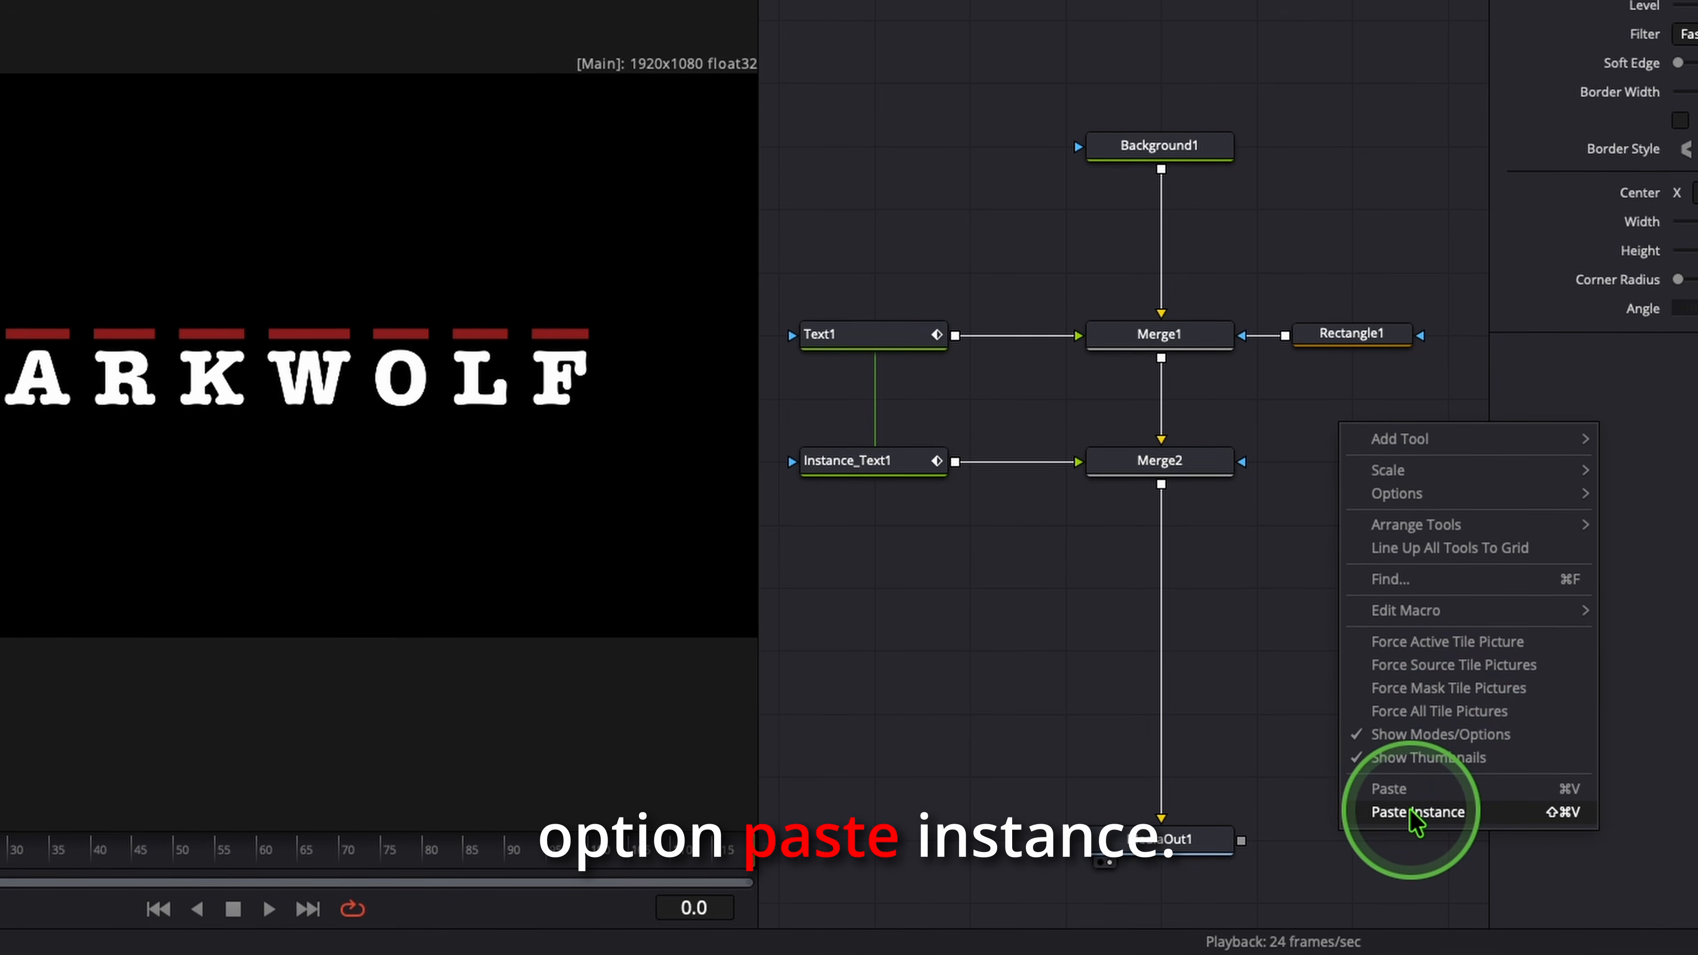
click(1414, 846)
drag(1376, 407, 1149, 485)
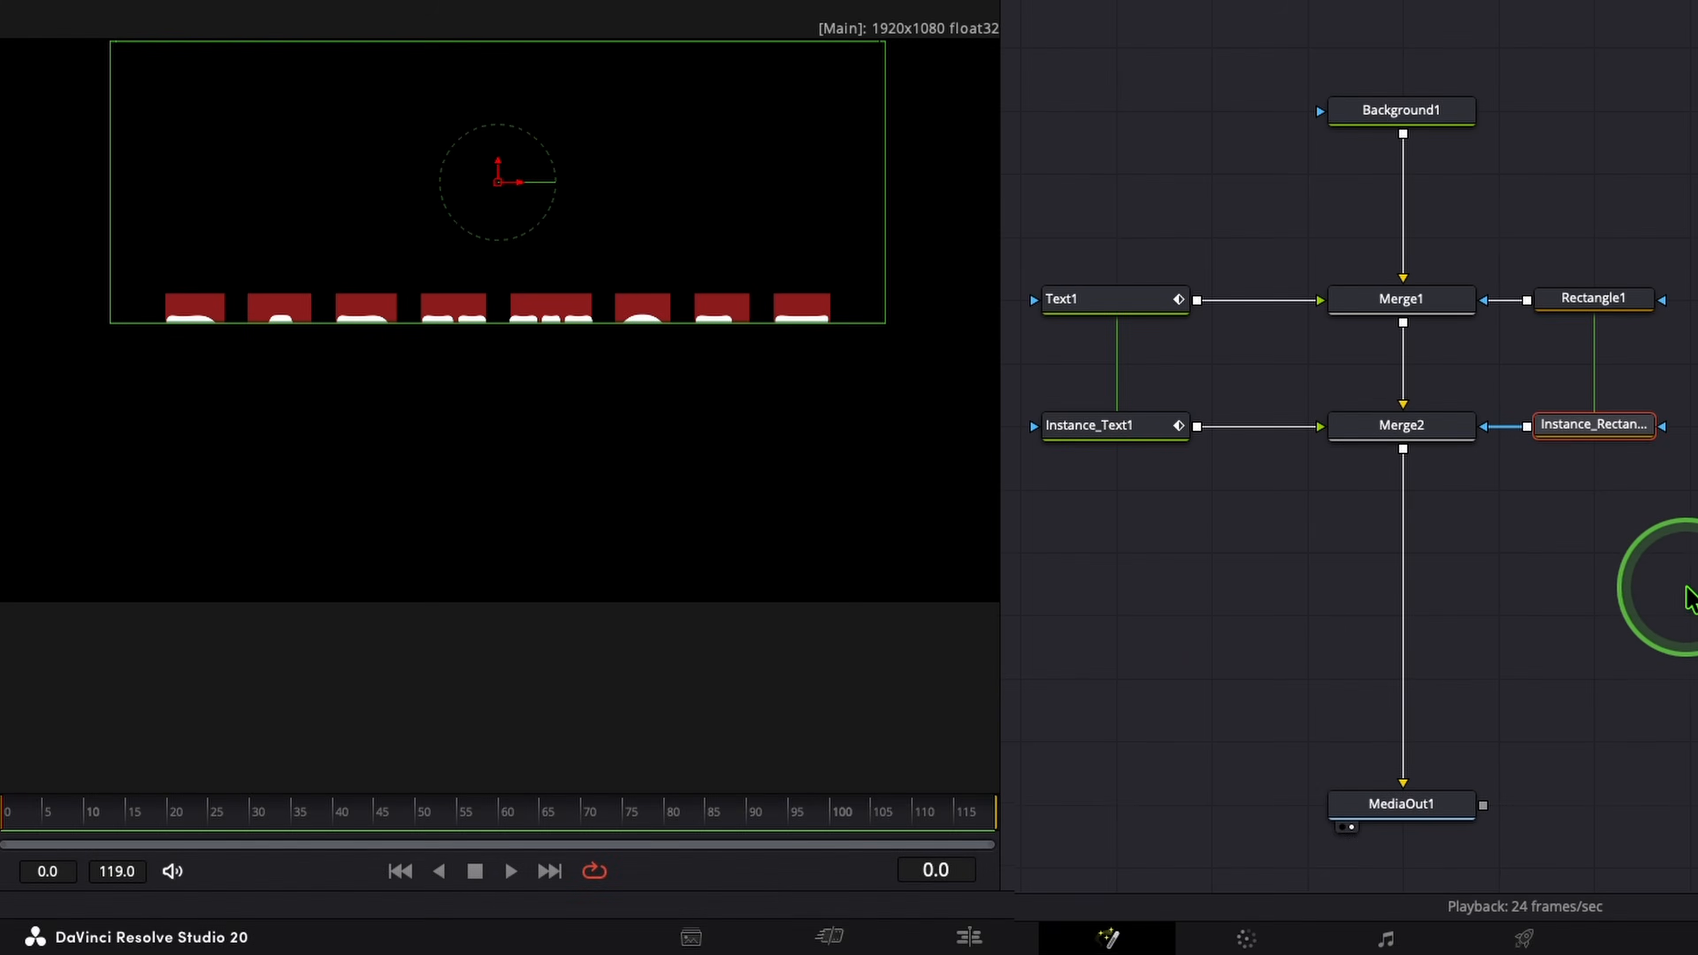
- Set the Follower1 character Offset Y of Text1 to about -0.111 at frame 0 so the boxes start hidden
click(1066, 195)
click(1110, 297)
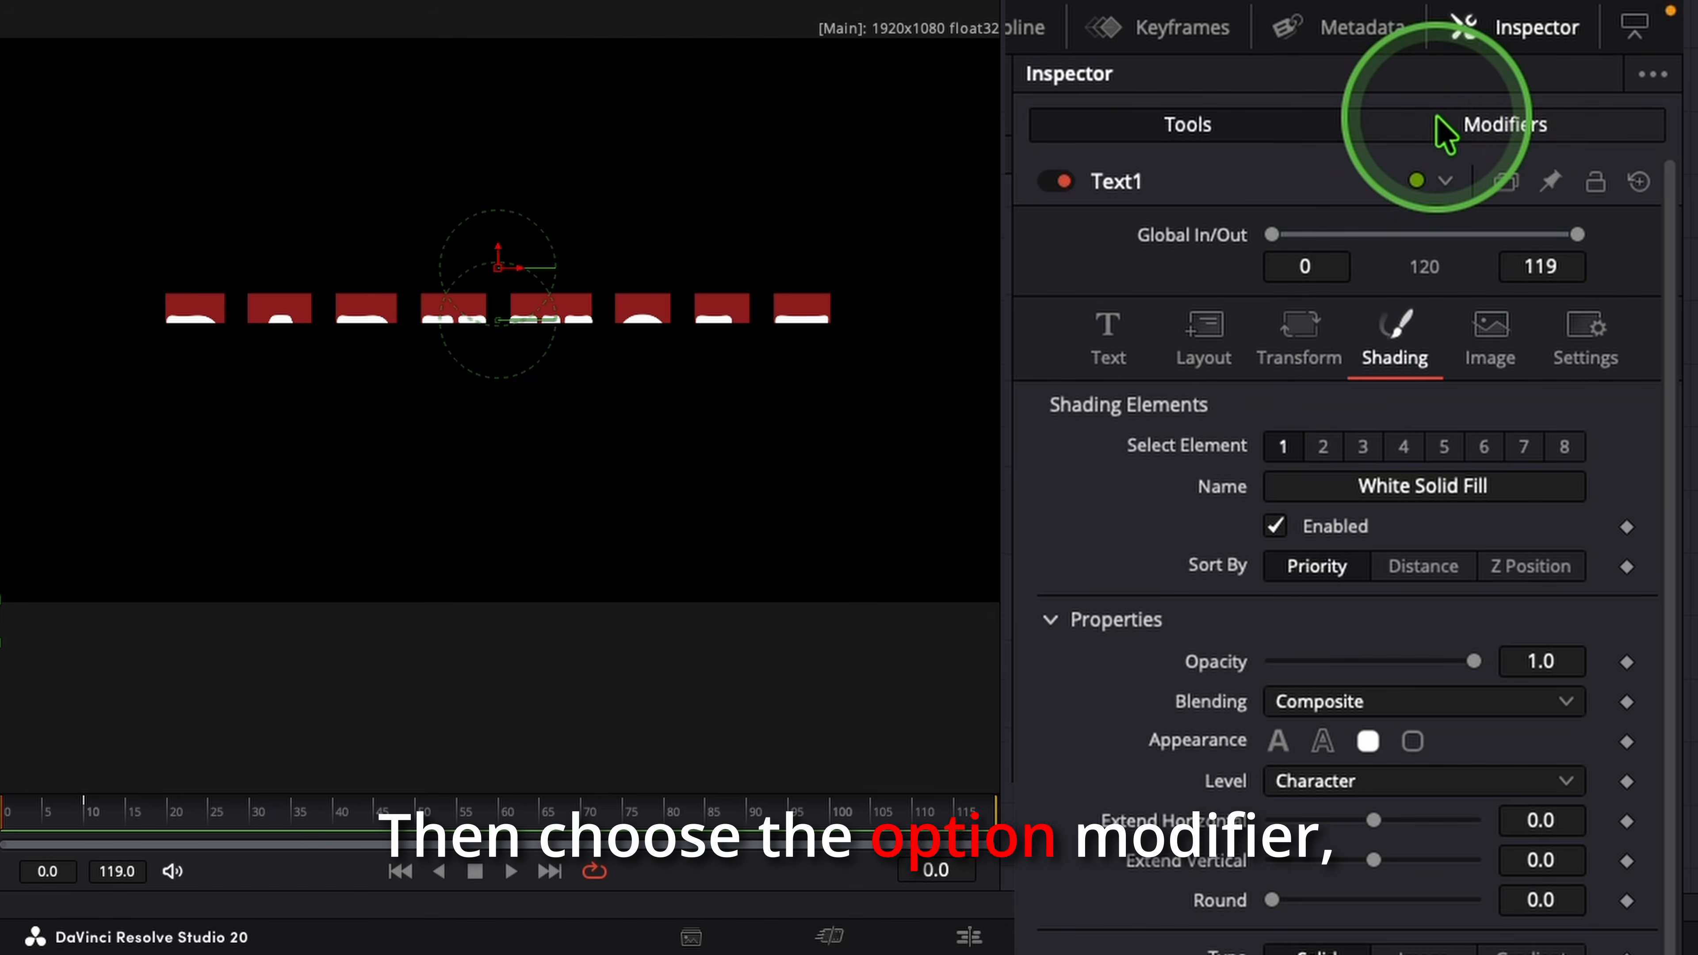
click(1444, 134)
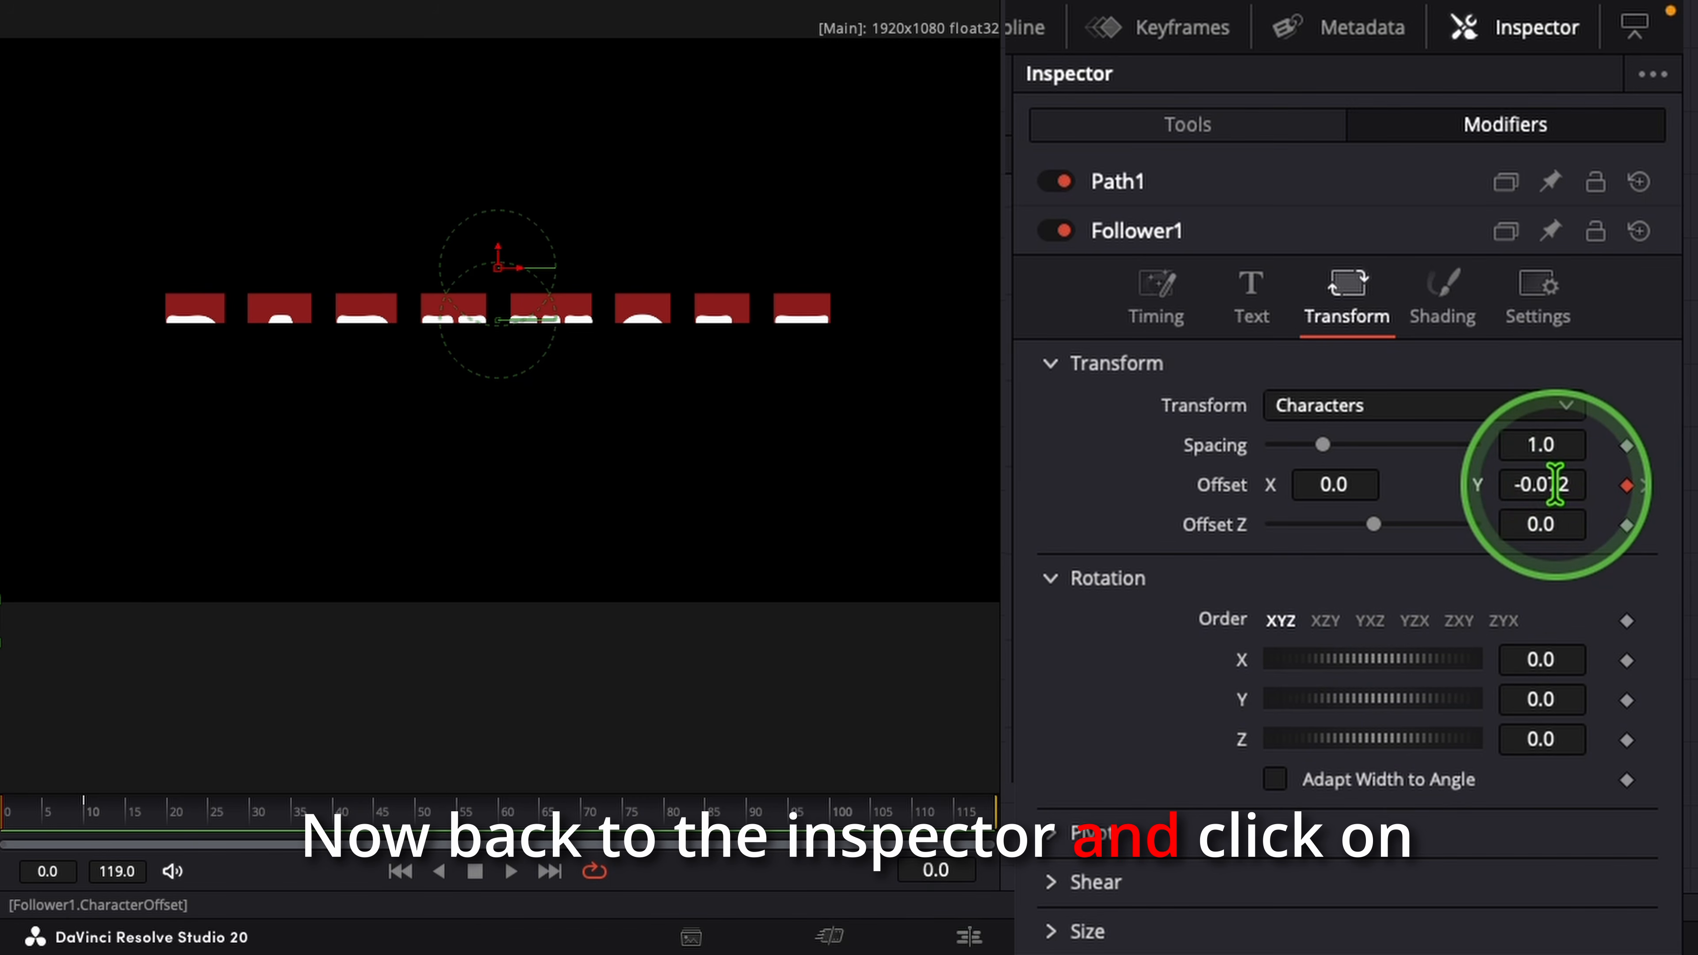
drag(1558, 498, 1524, 481)
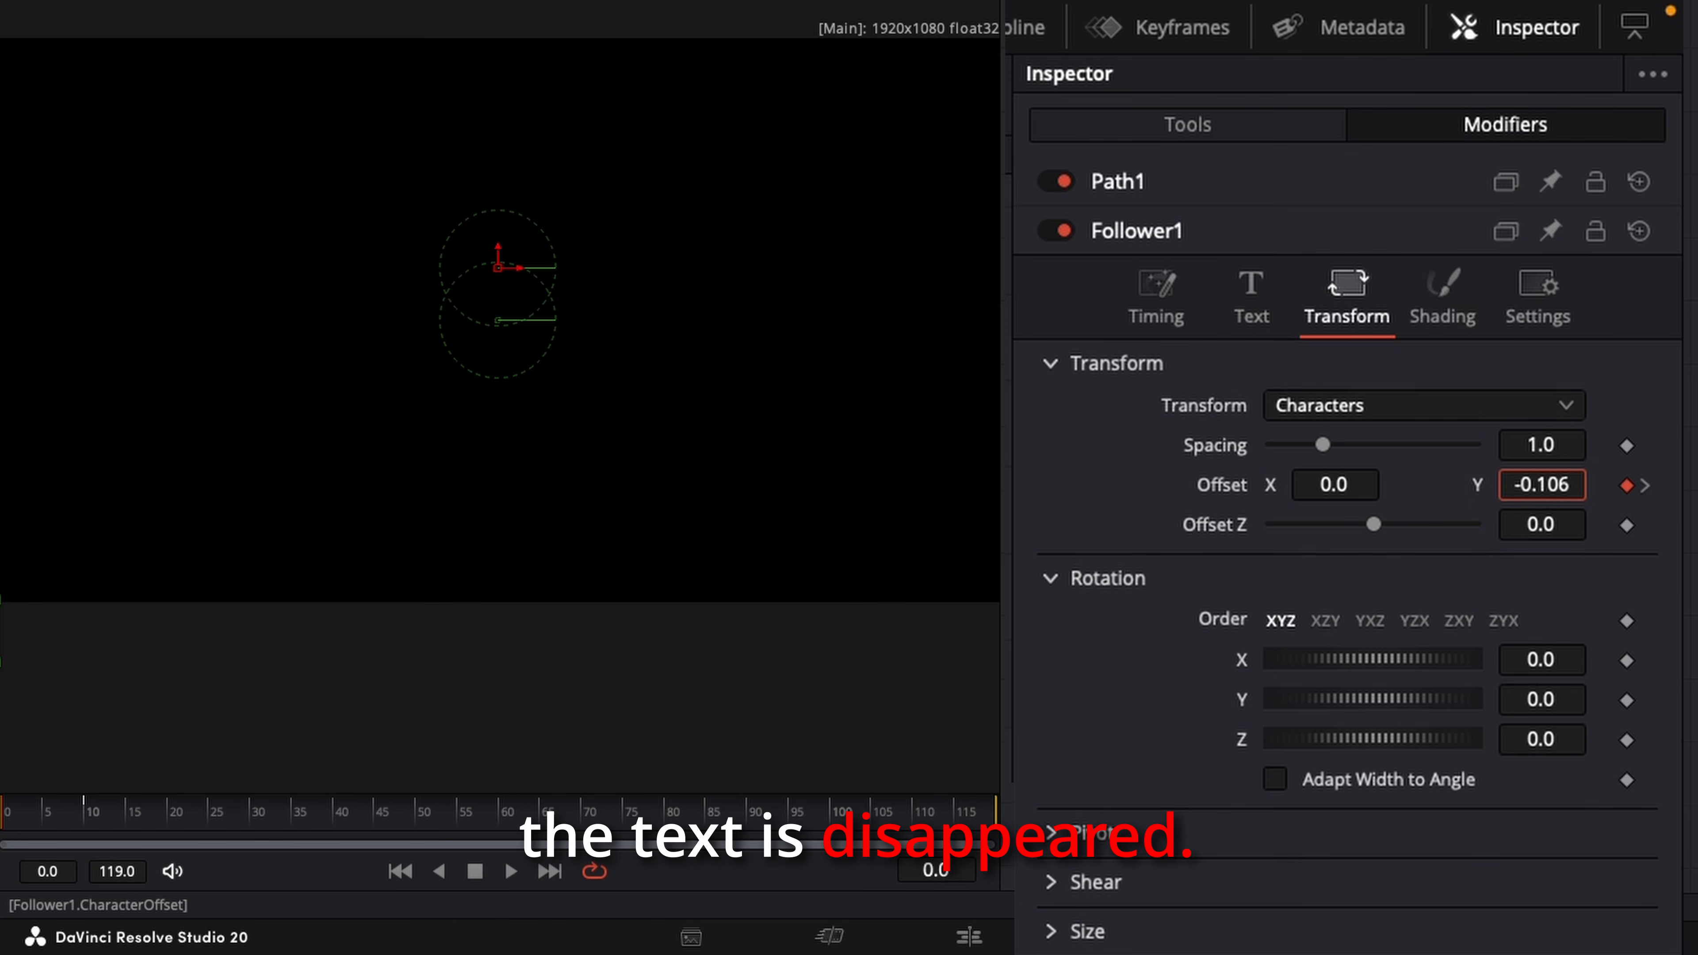
- Play the animation from the first frame to check how the boxed letters rise into place
key(space)
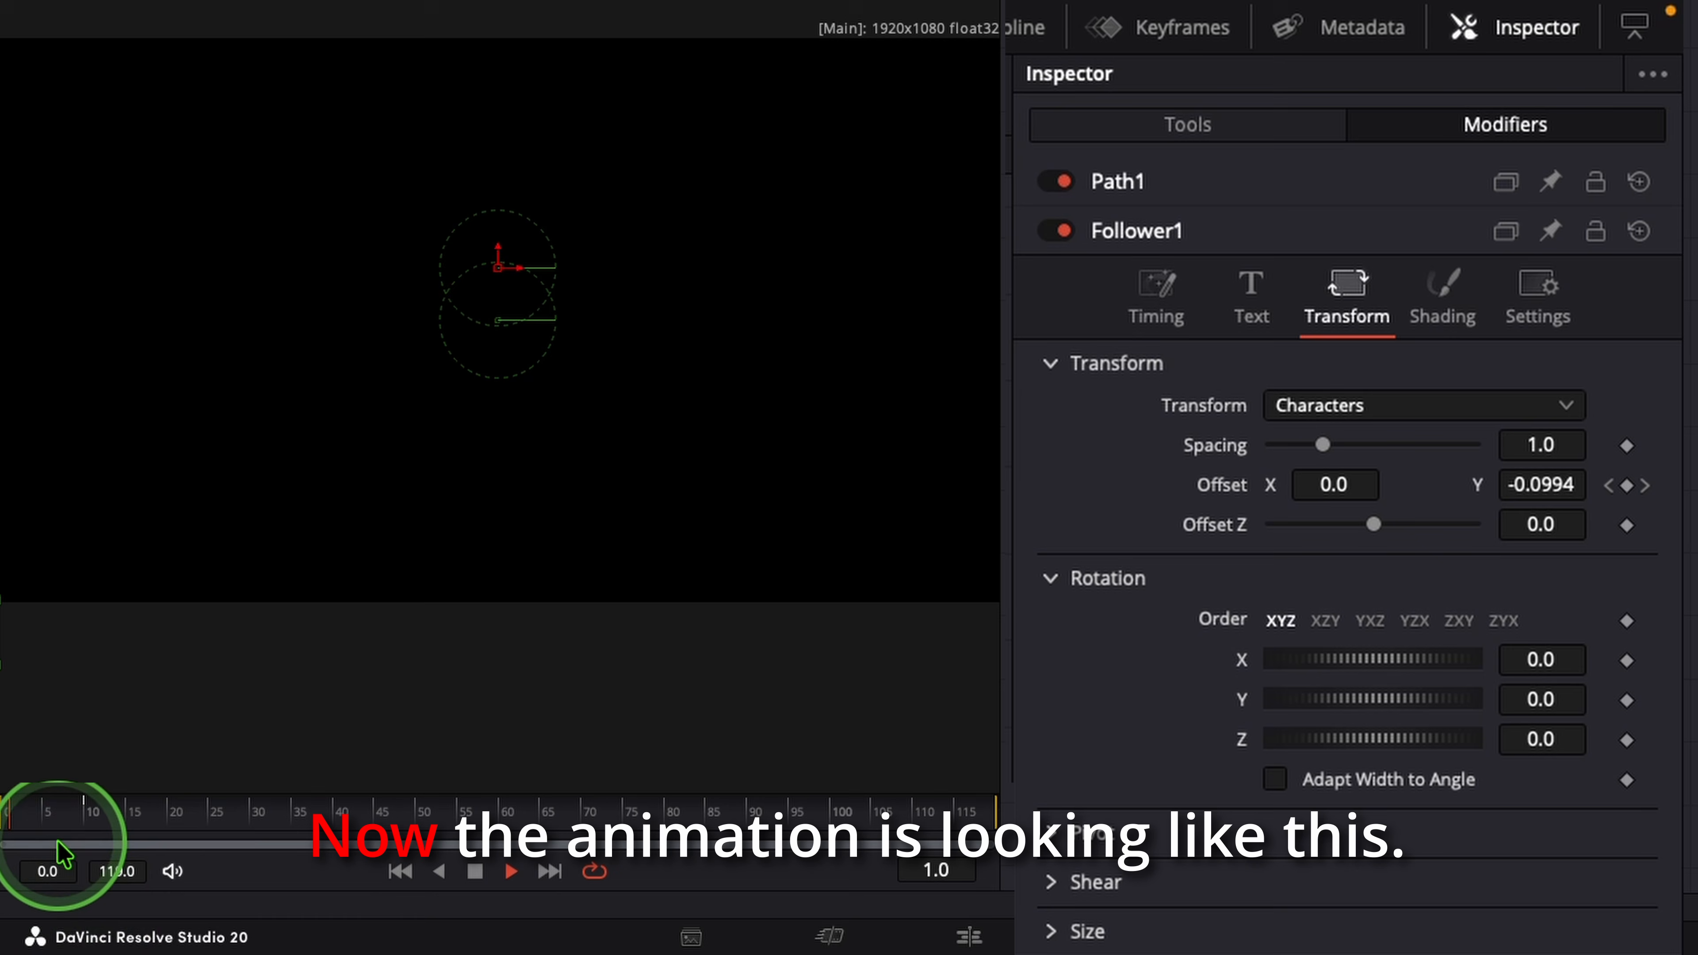
click(1, 799)
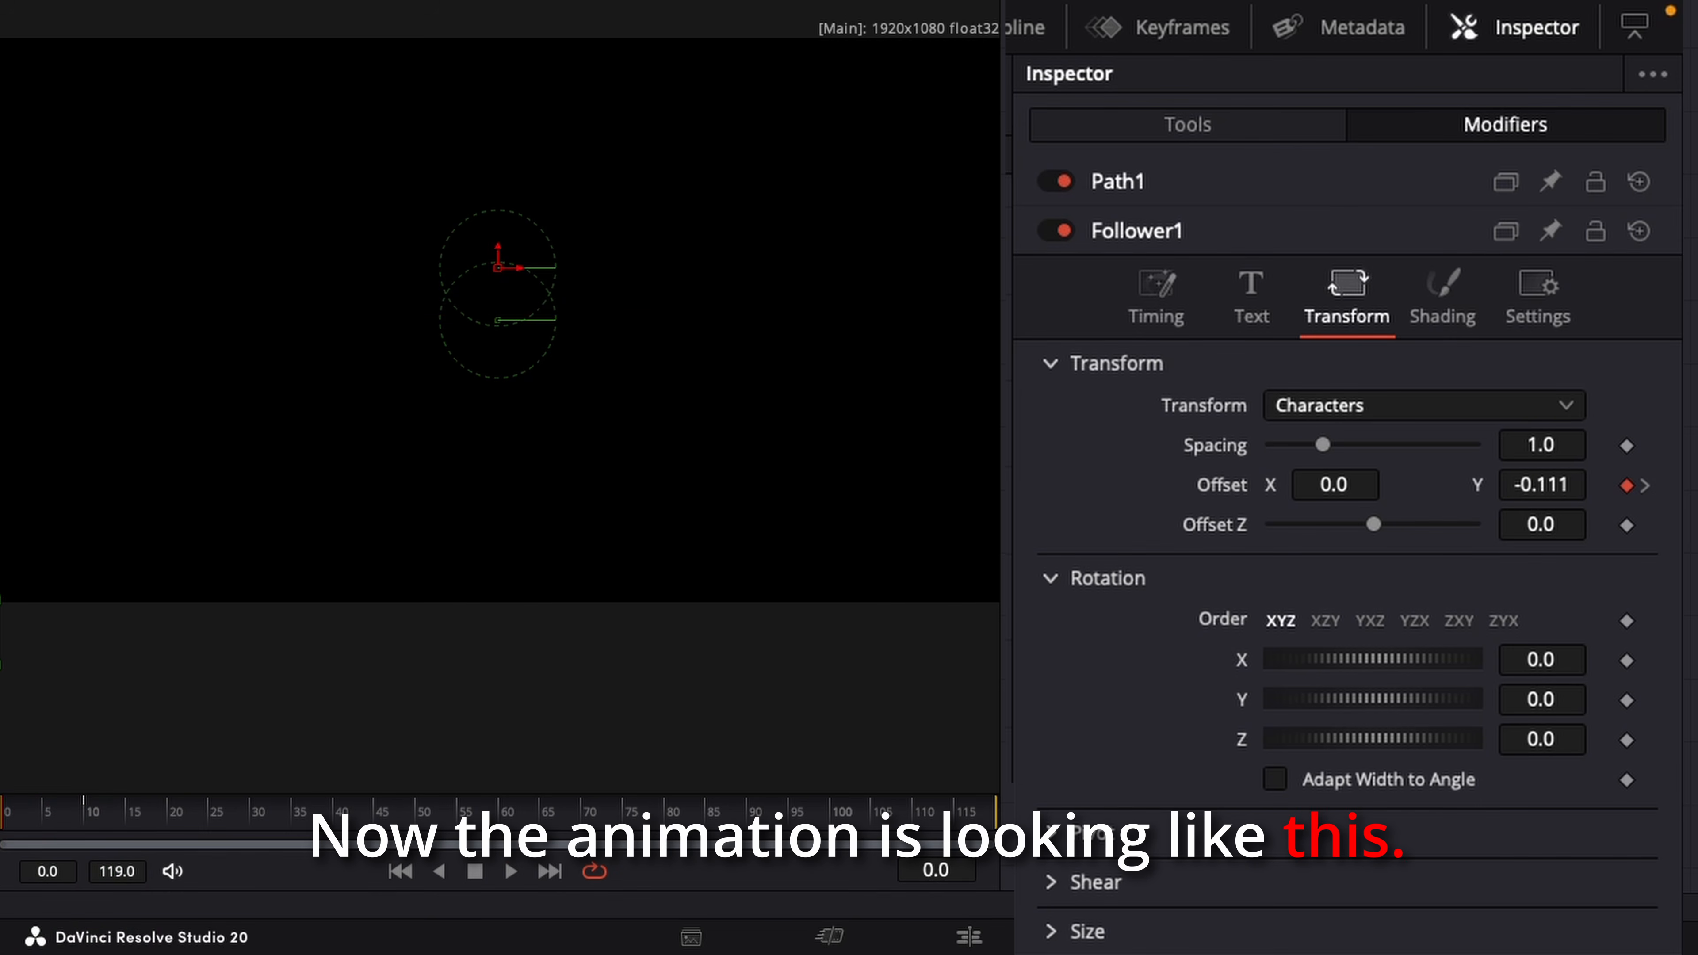
click(725, 699)
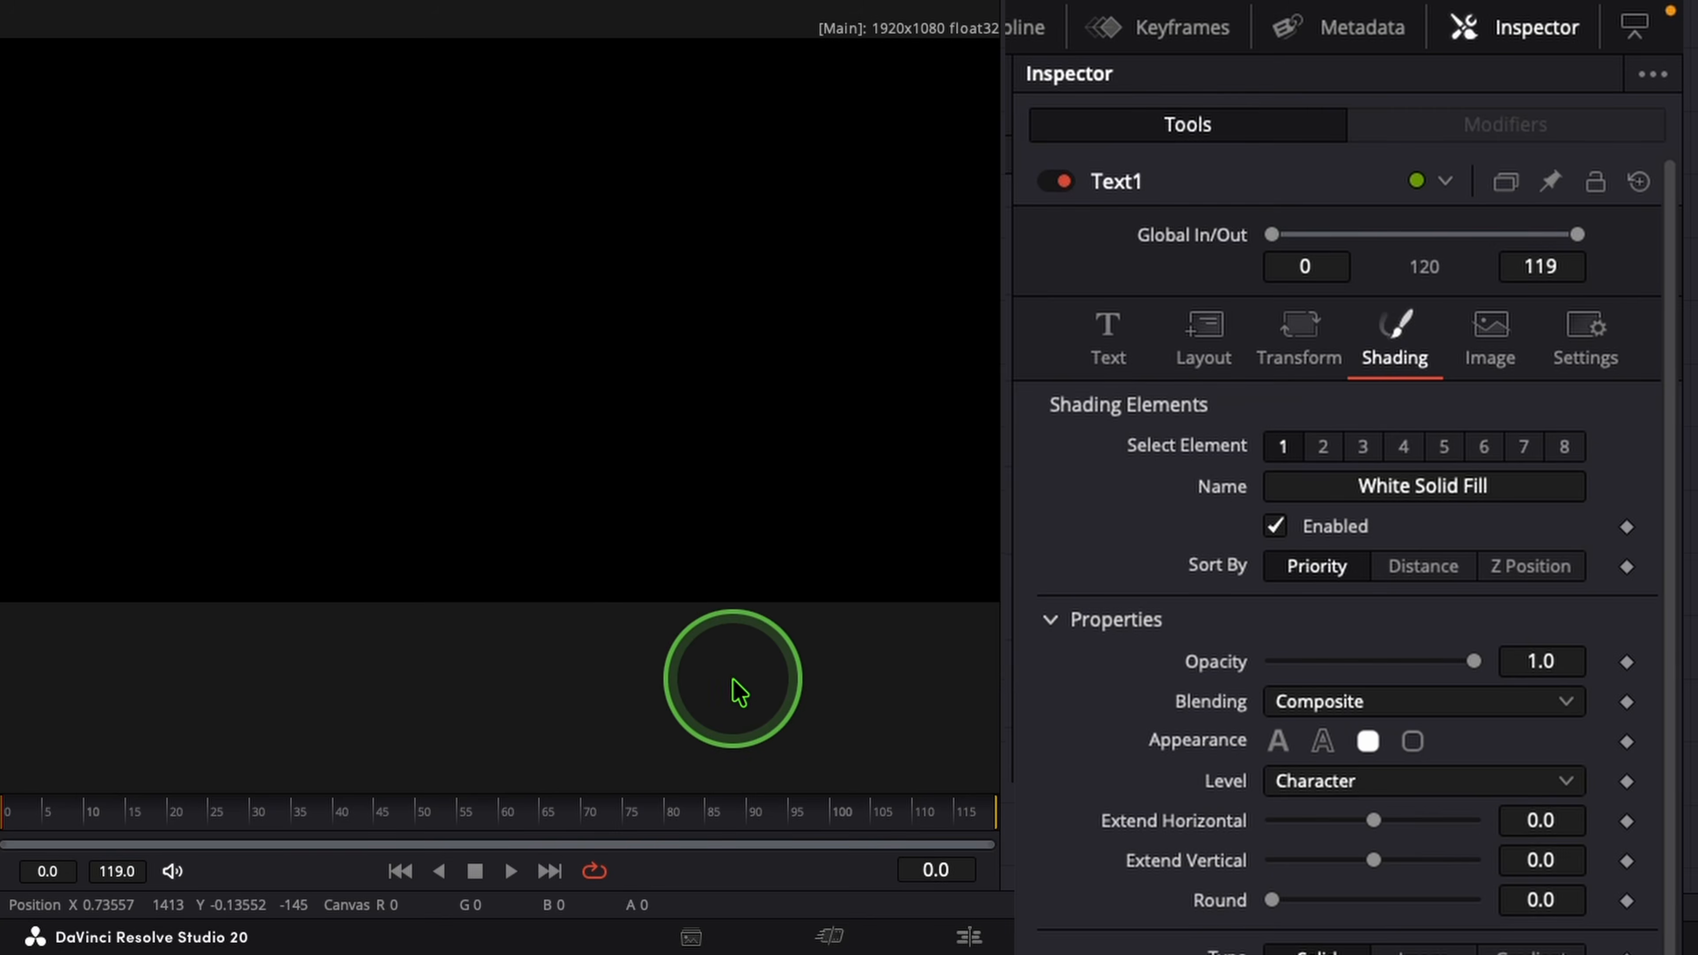
key(space)
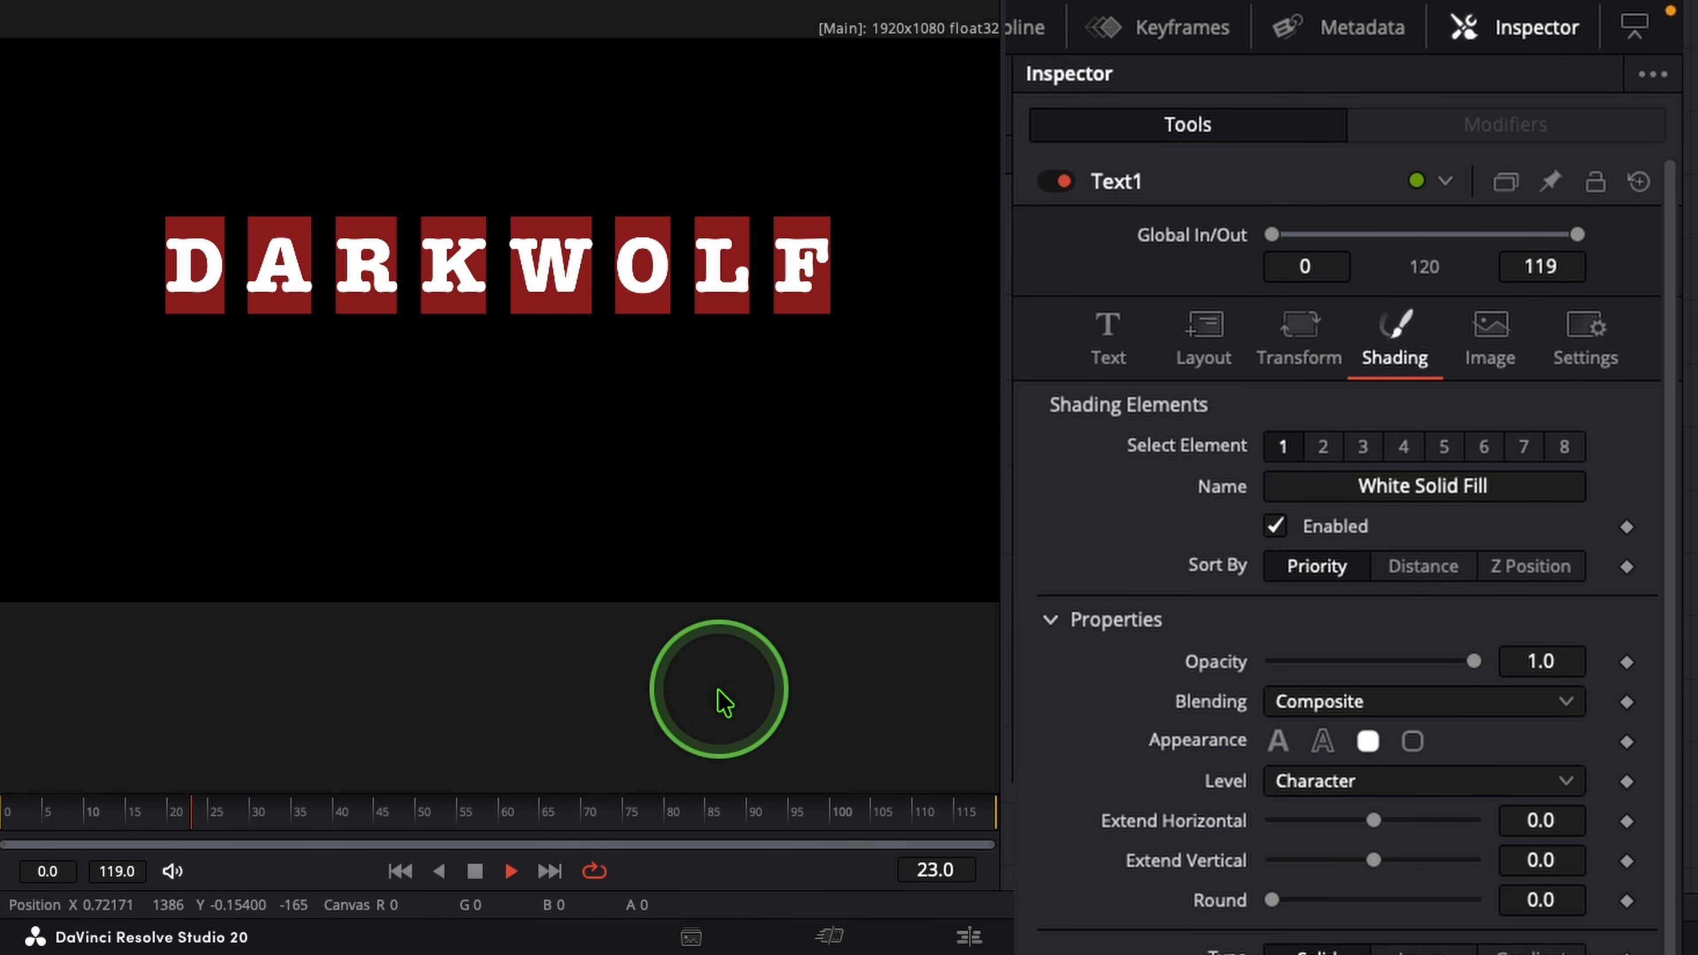
click(65, 814)
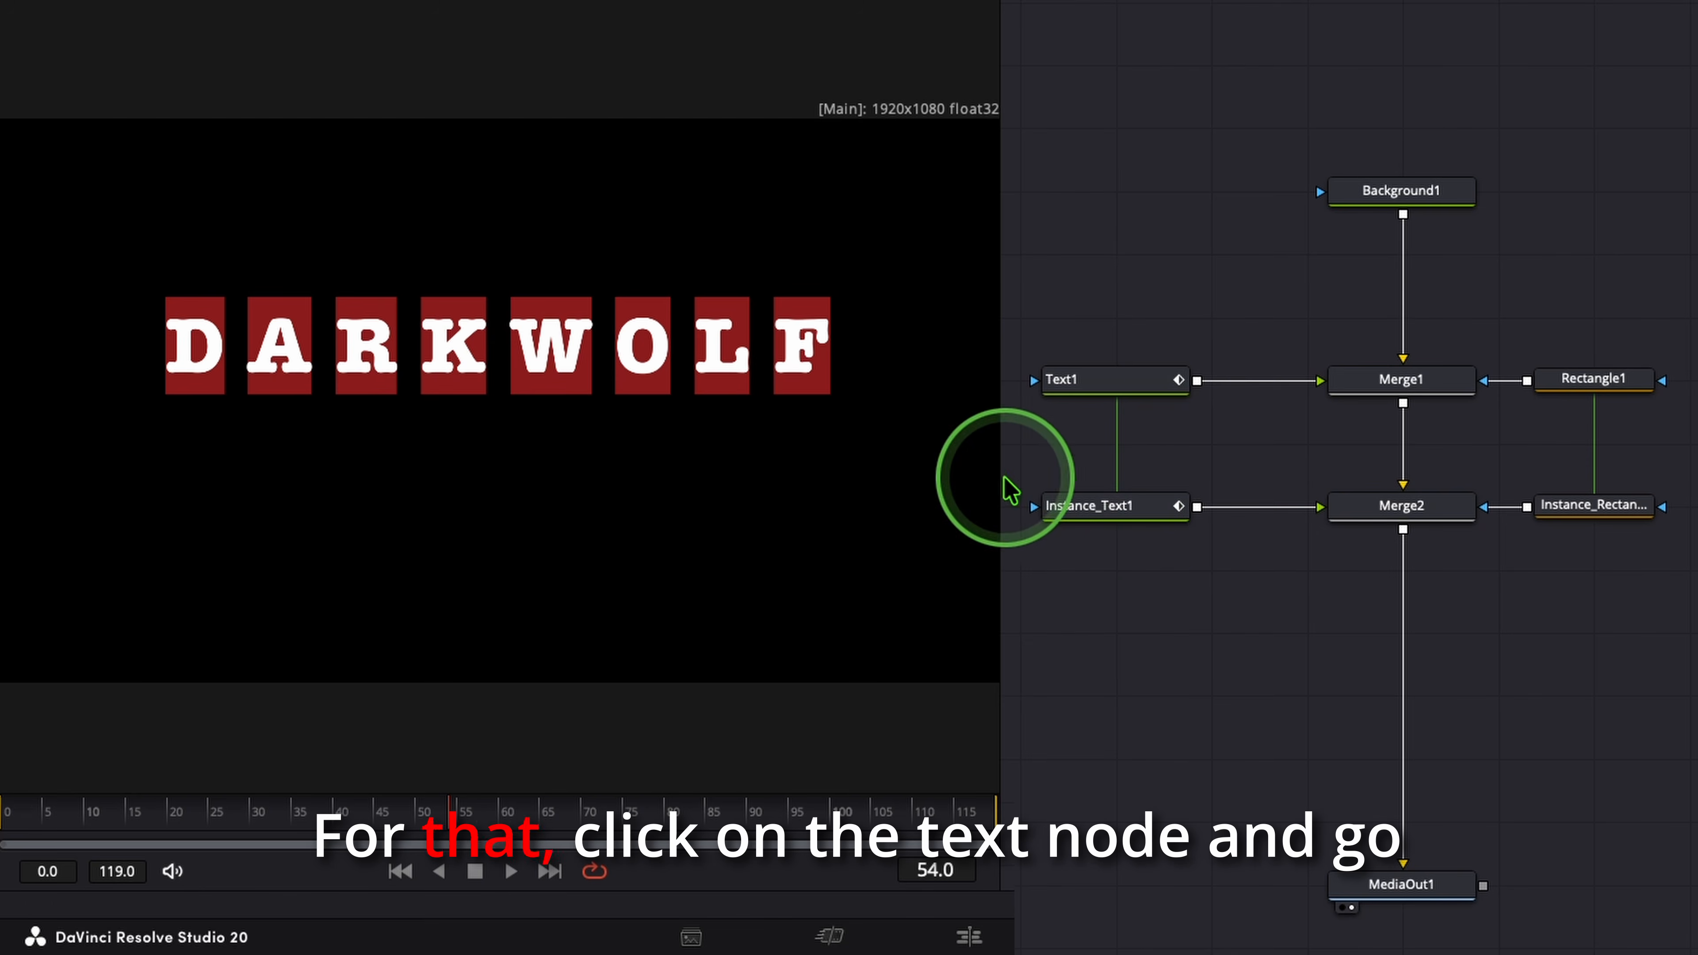
- Replace the W in Text1's DARKWOLF text with blank space, leaving a gap between DARK and OLF
click(1071, 387)
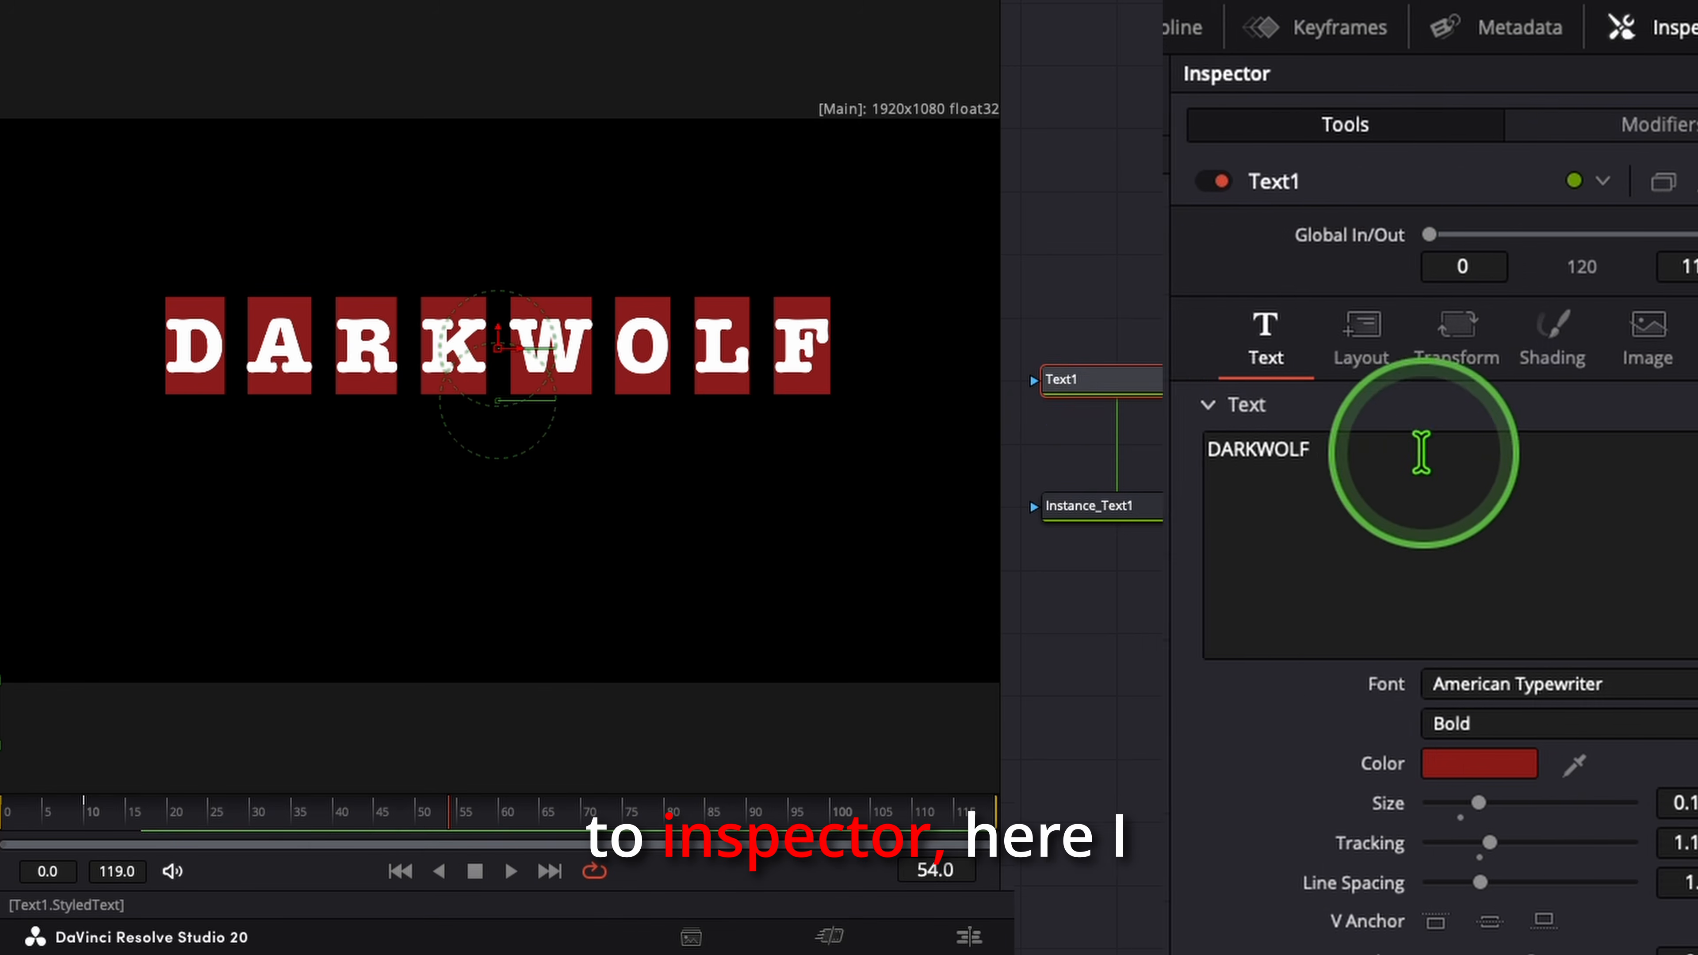
click(1123, 455)
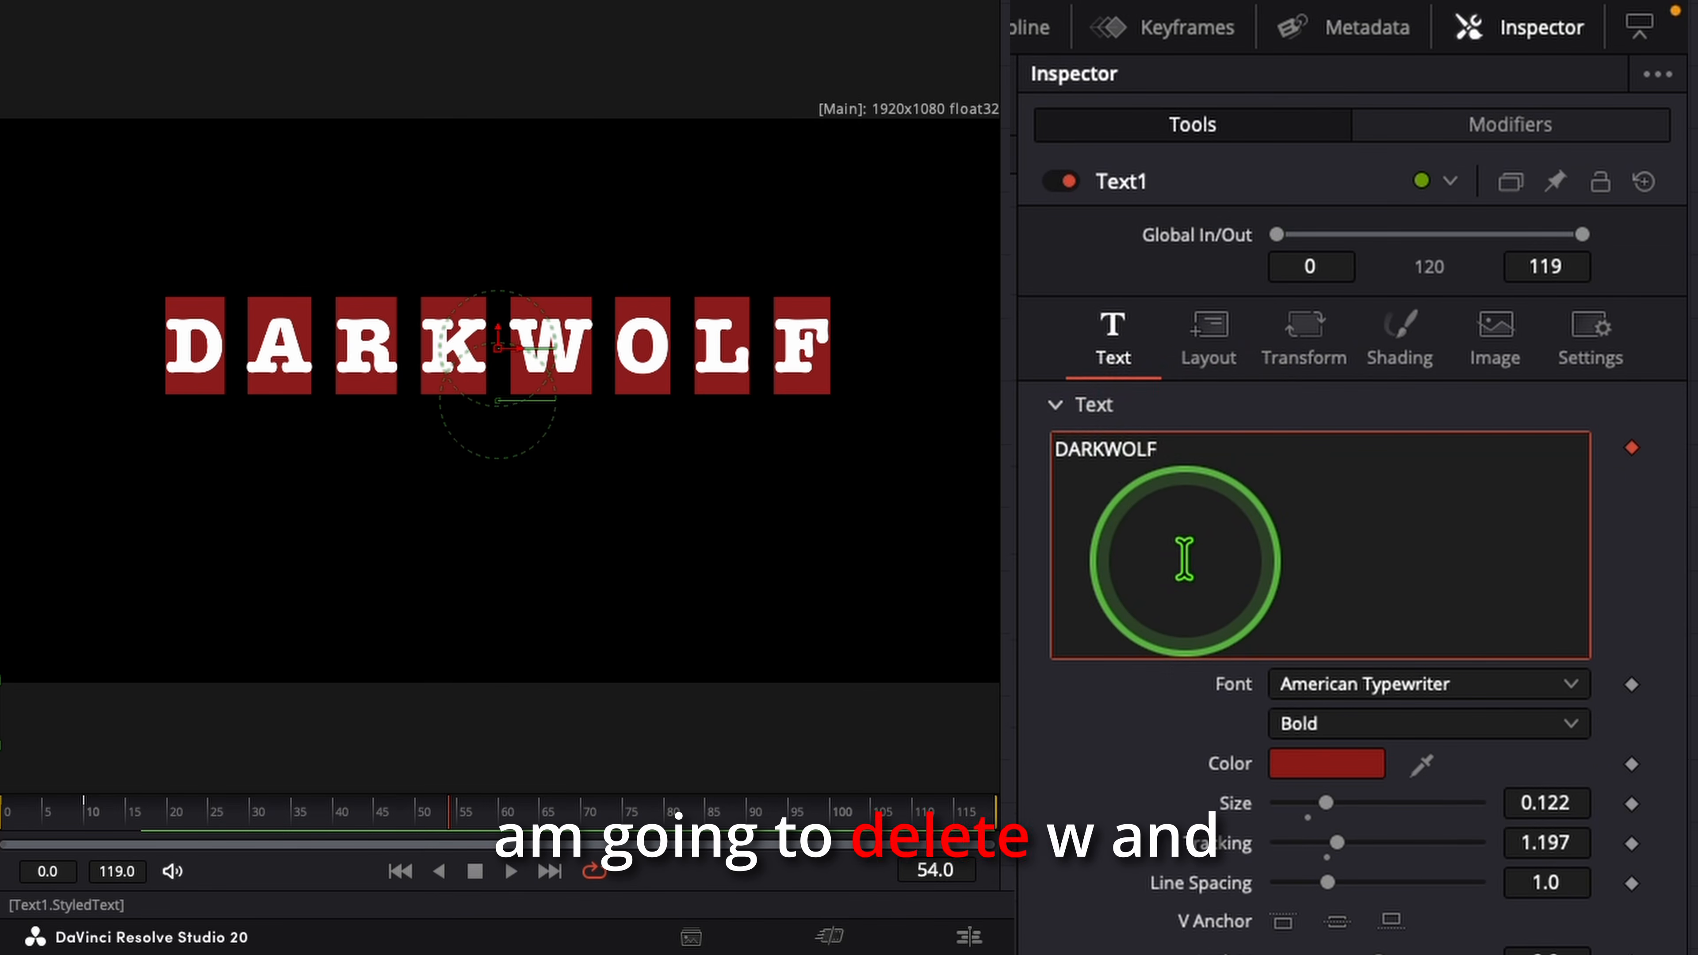
key(BackSpace)
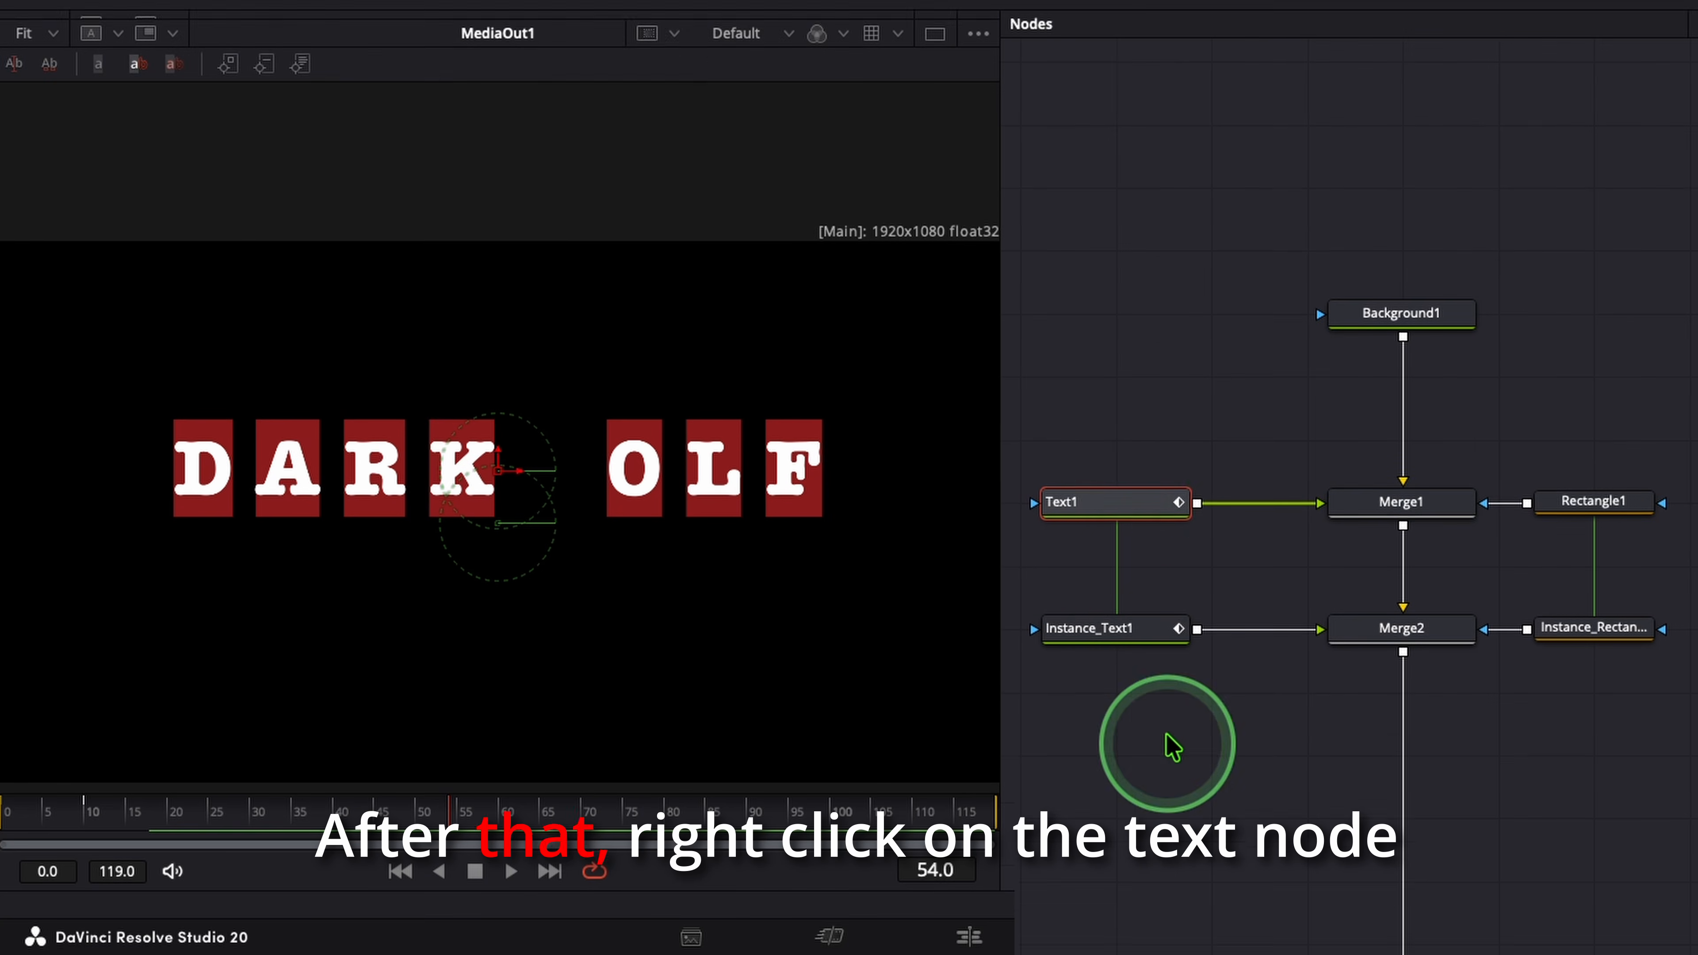
- Paste a regular copy of Text1 beneath Instance_Text1 and connect its output to Merge2's output to merge it below
right_click(1123, 503)
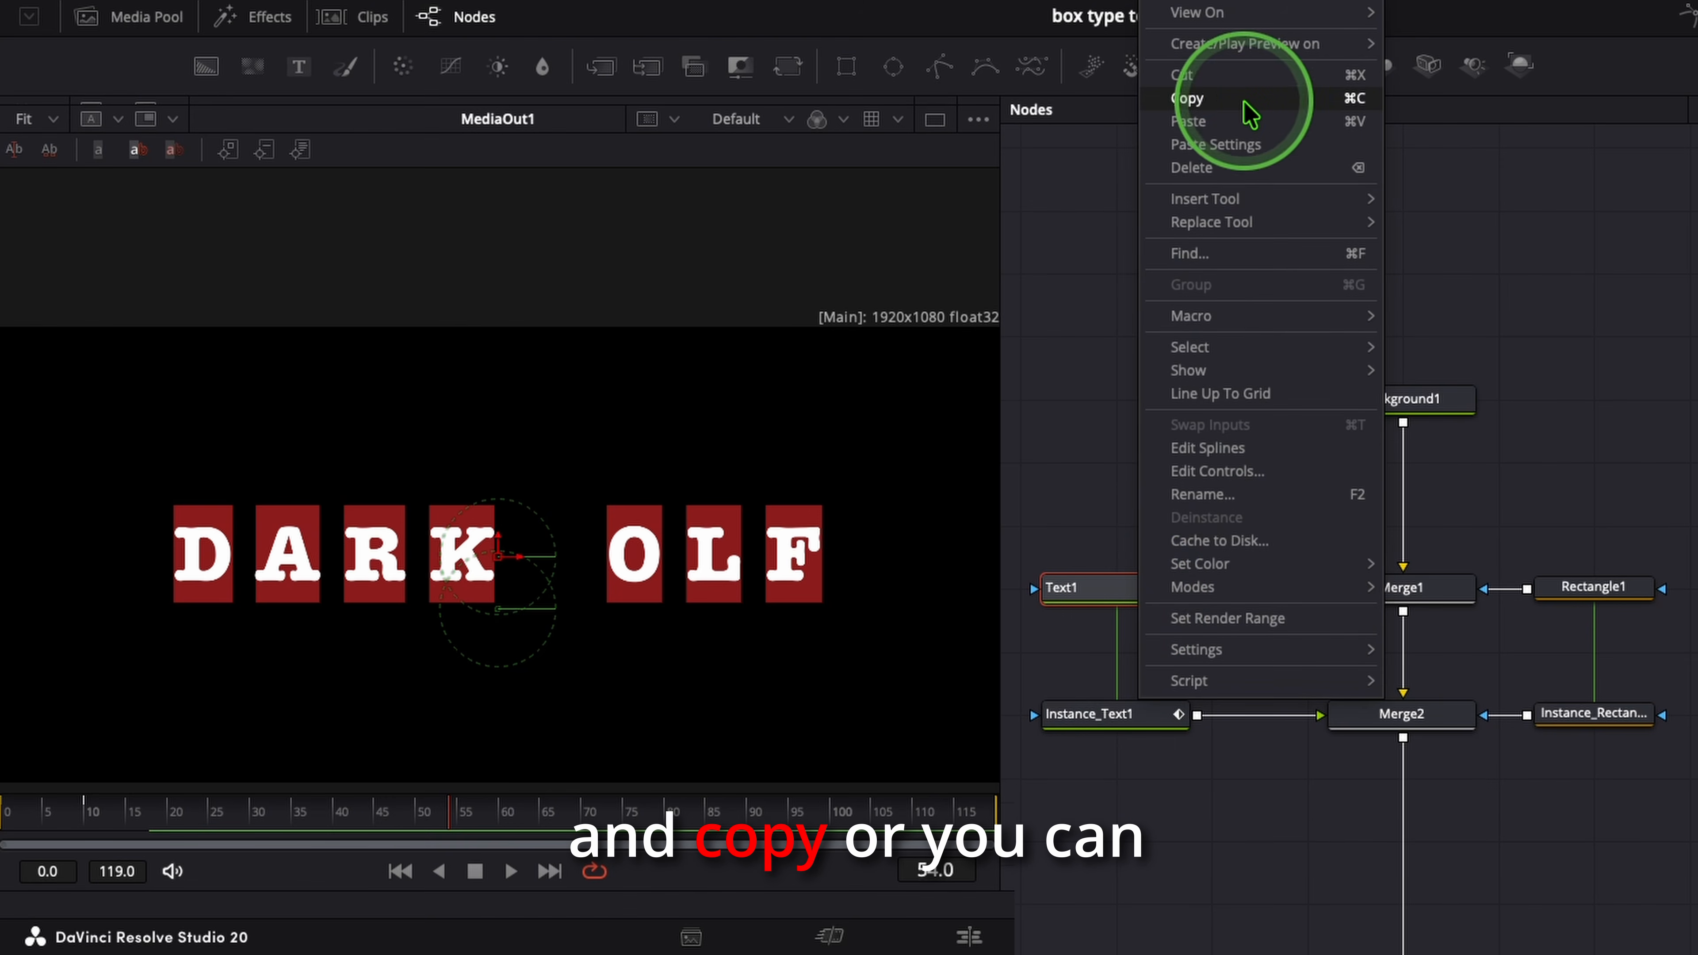
click(1243, 106)
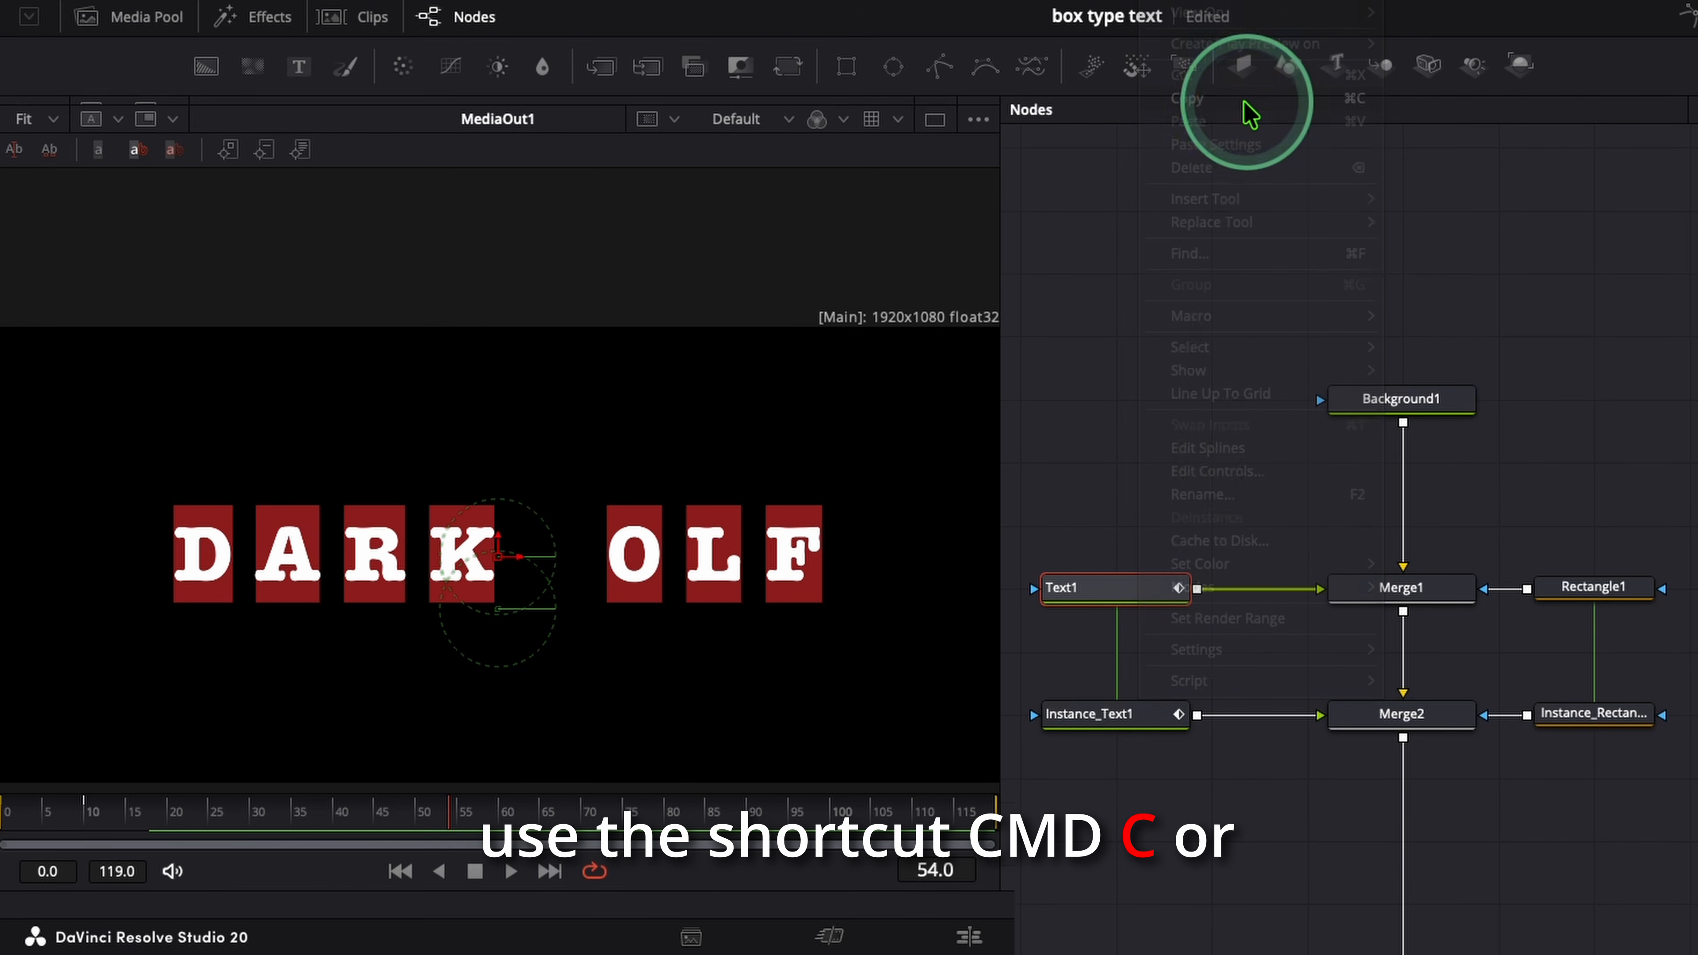
click(1100, 934)
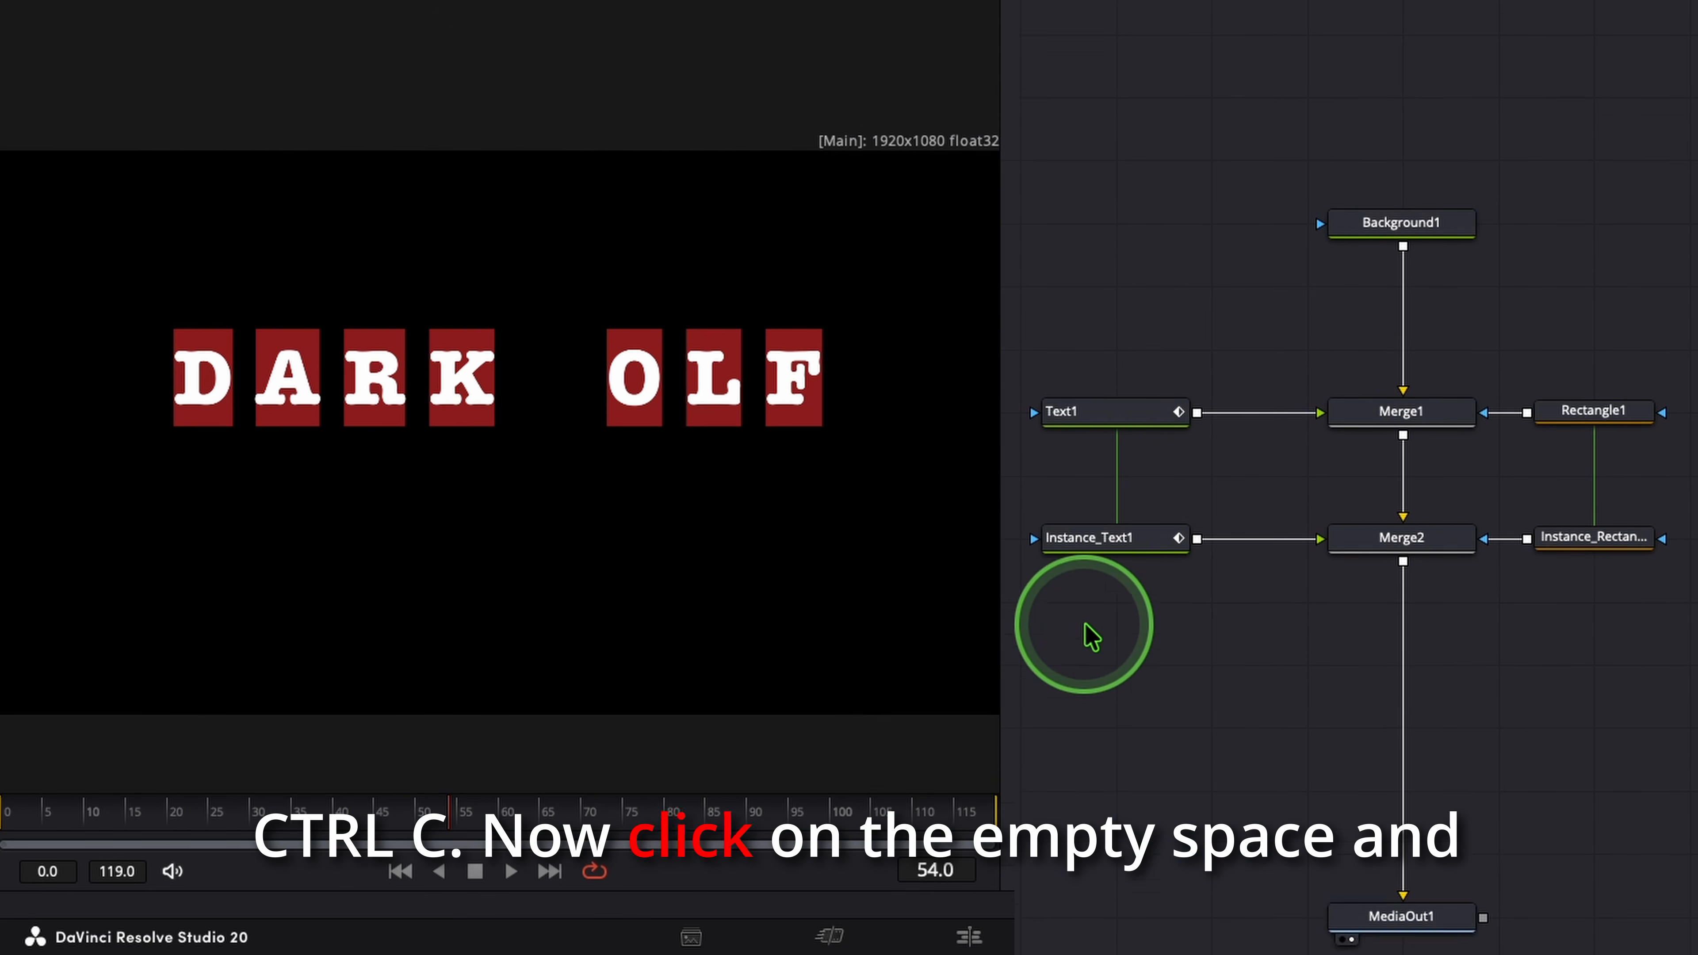
right_click(1111, 546)
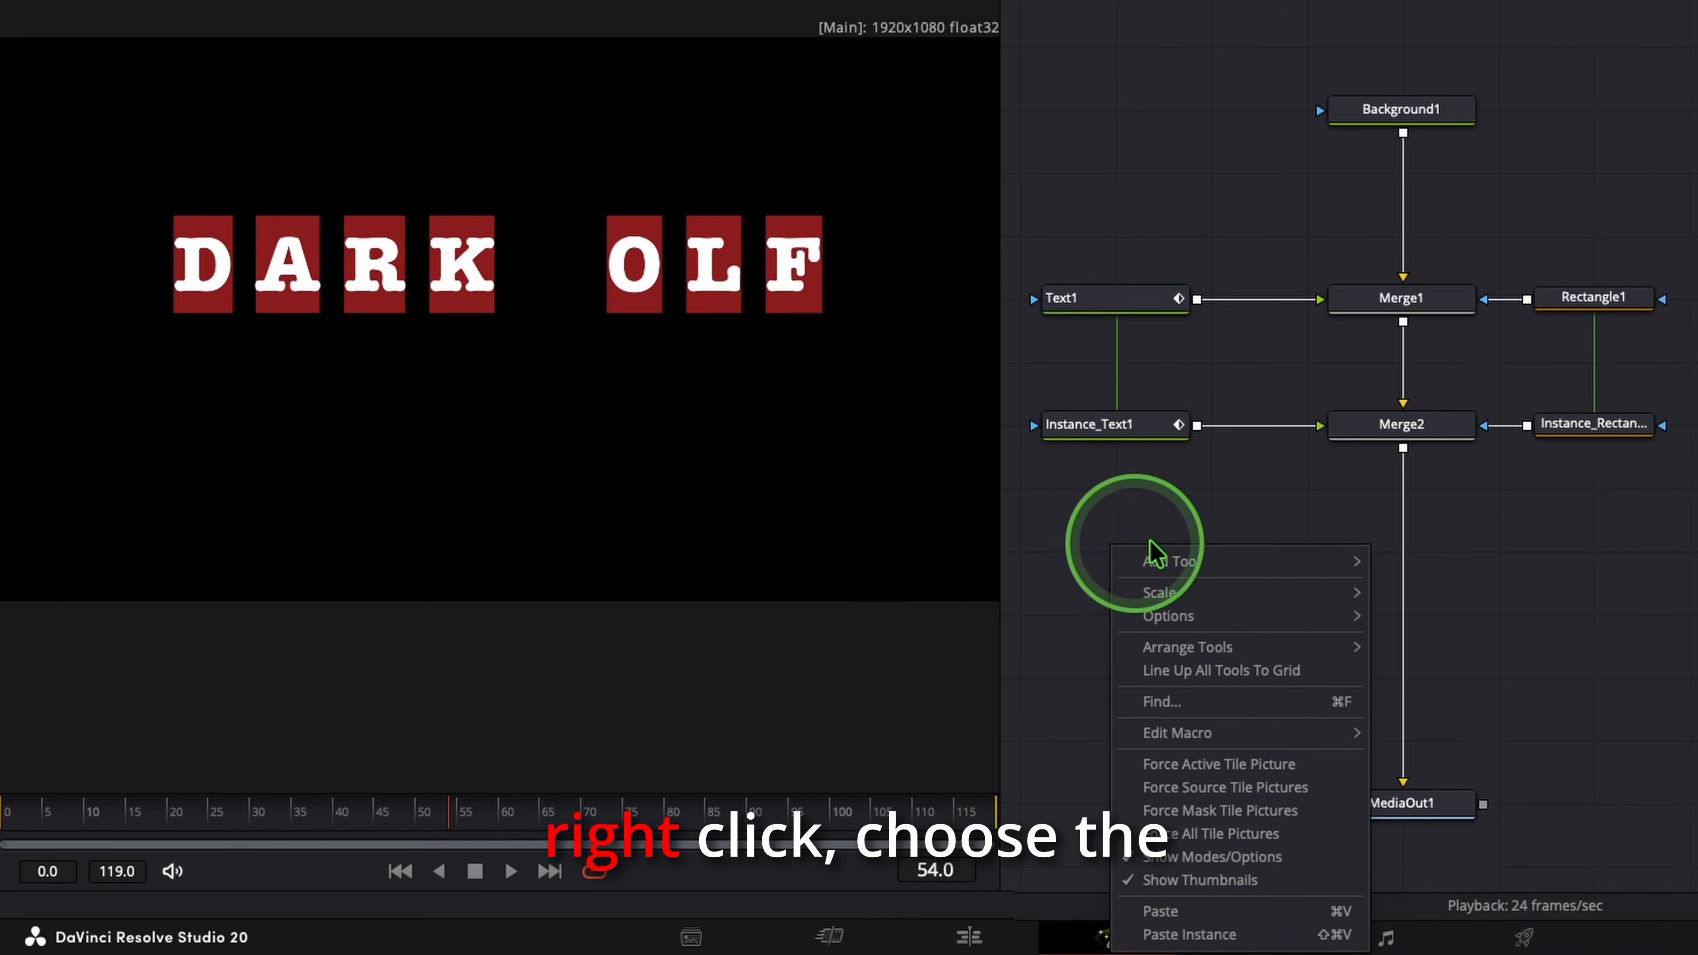
click(1287, 914)
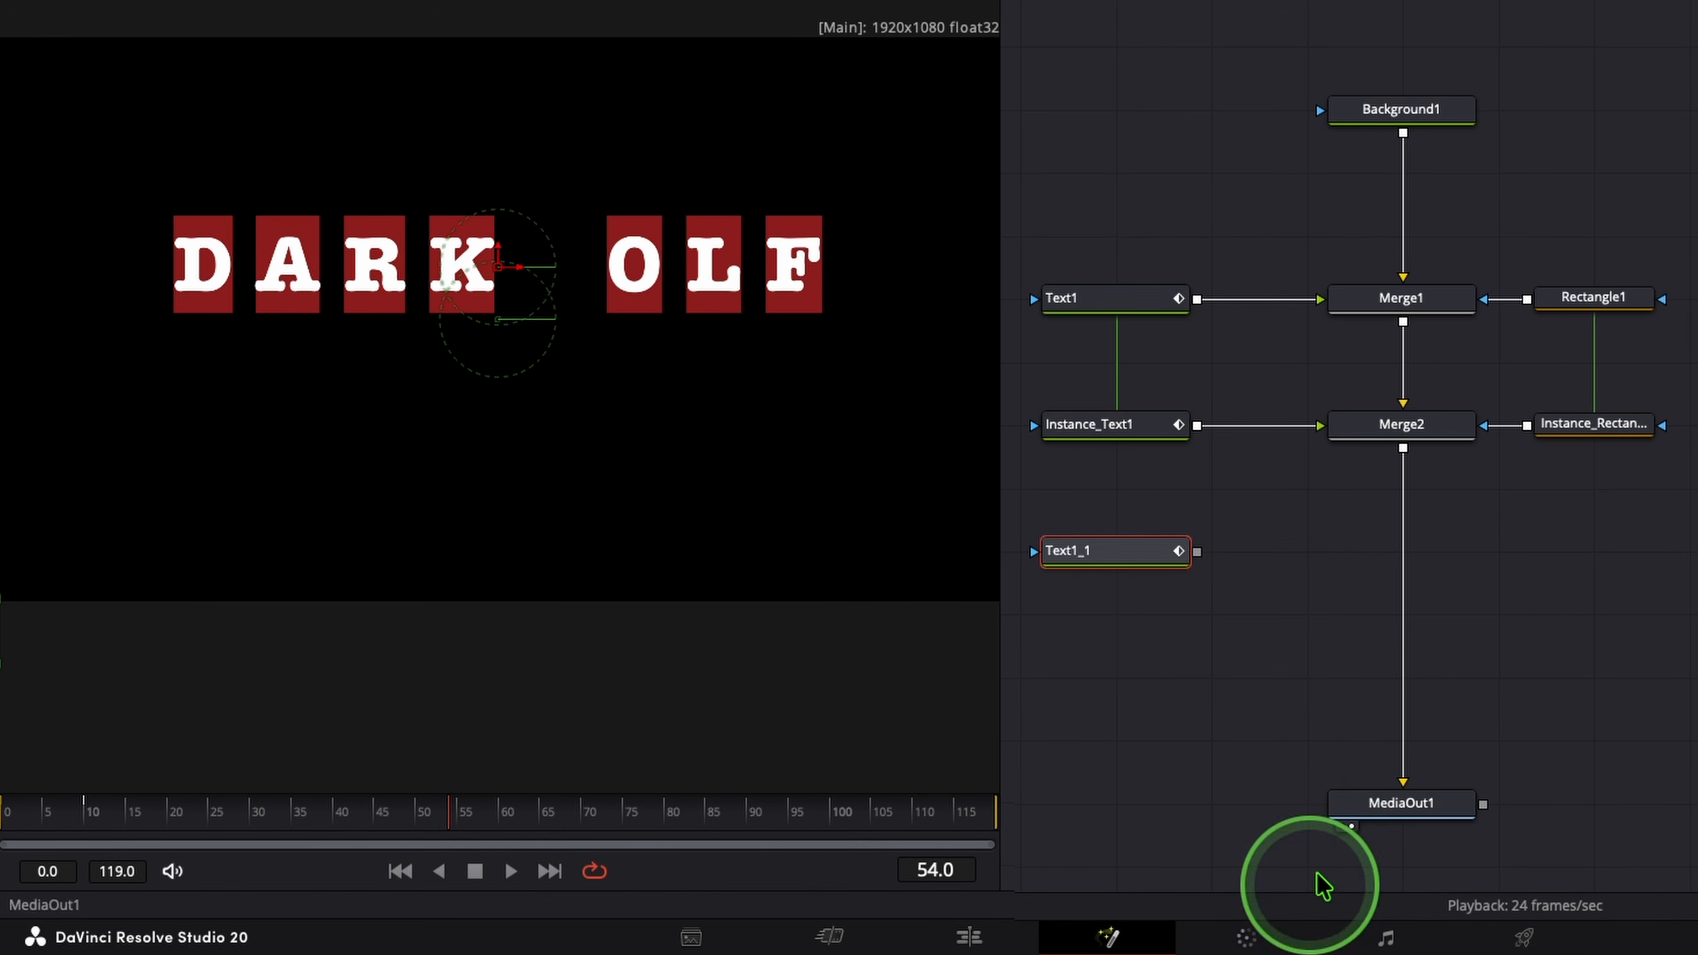
drag(1196, 552, 1273, 551)
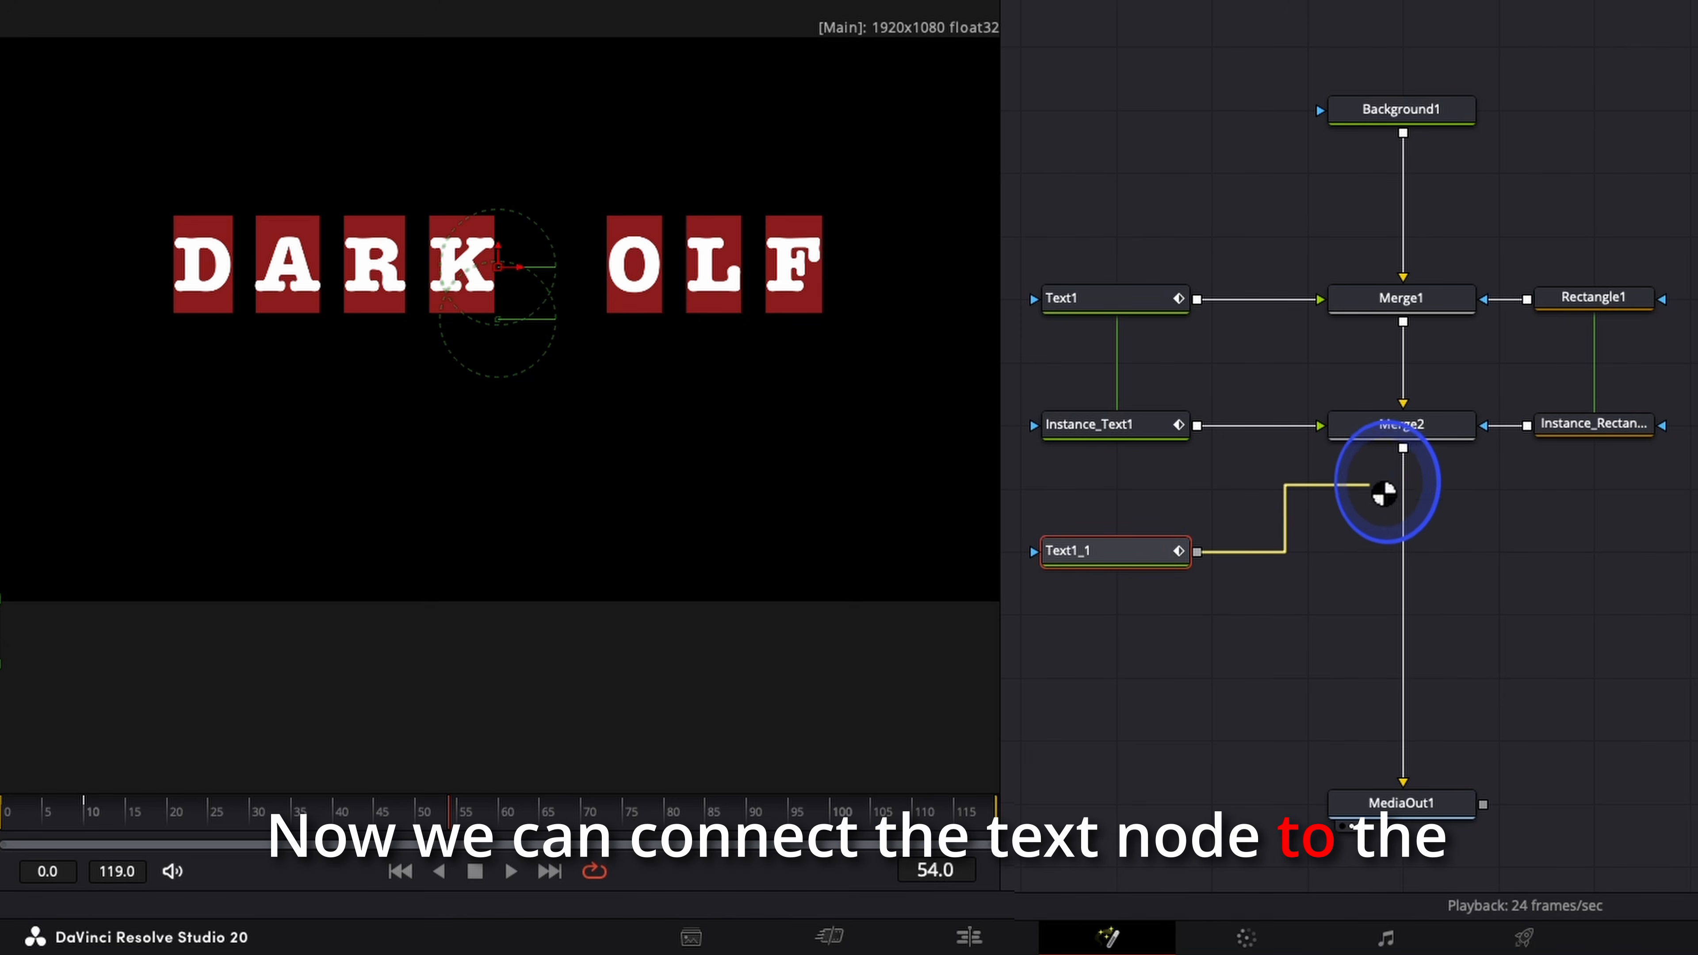
drag(1384, 494, 1338, 531)
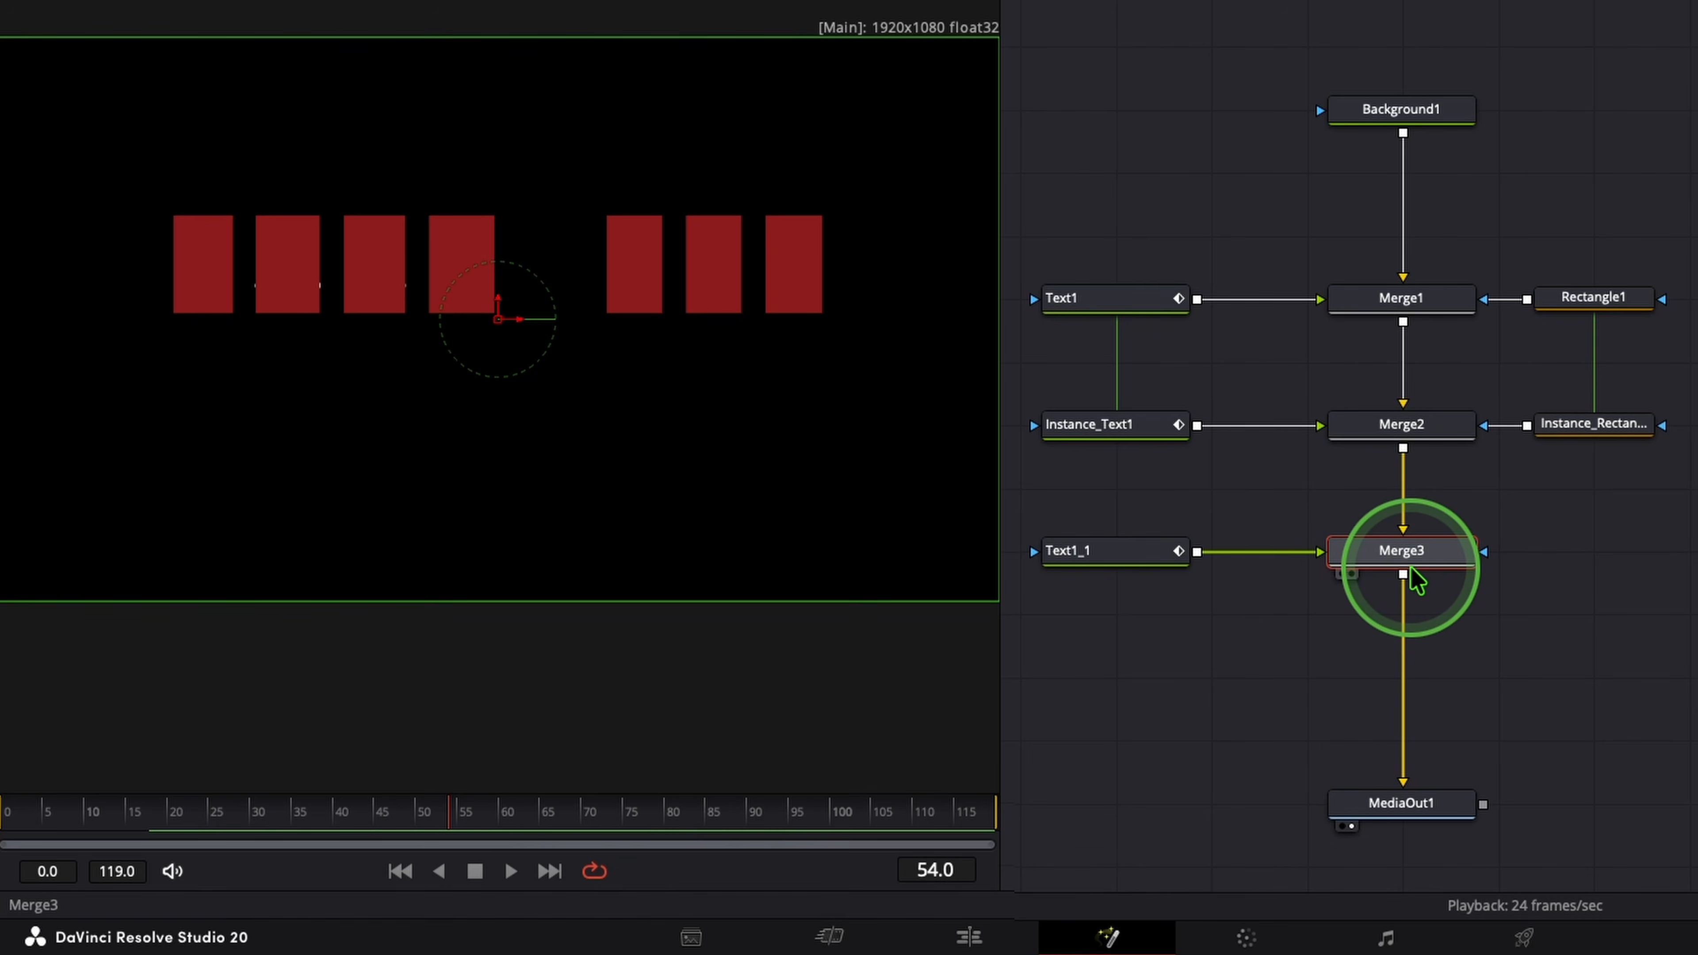
- Replace the DARK OLF text of Text1_1 with the single letter w
click(1139, 574)
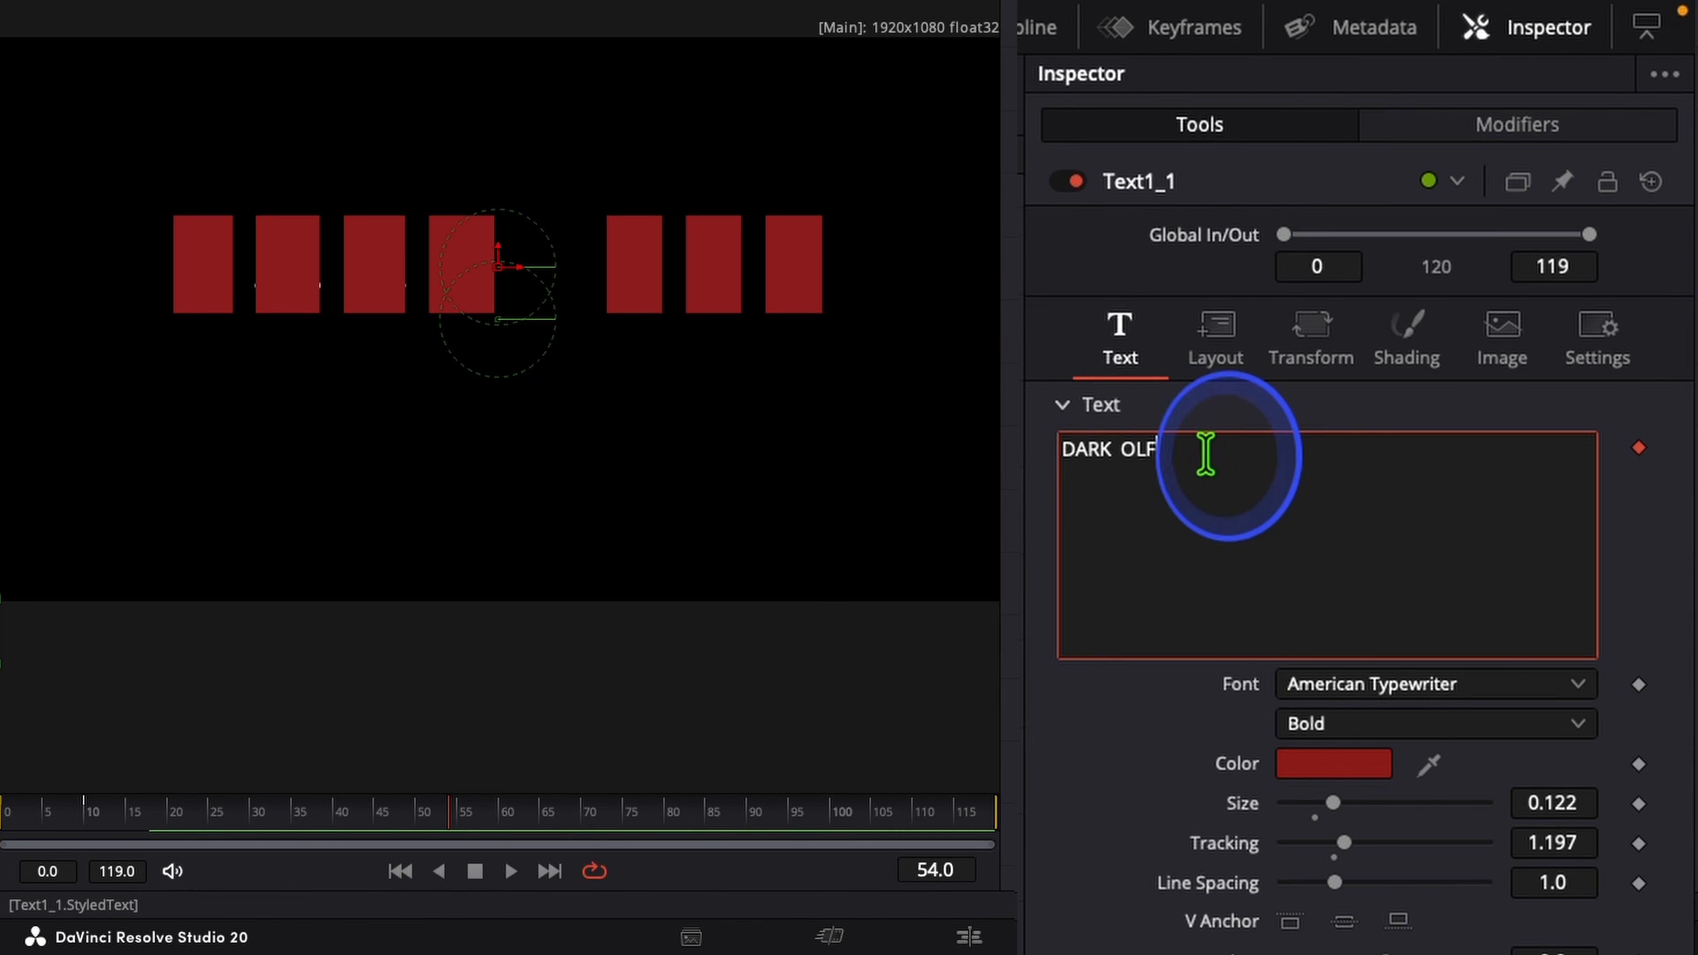
drag(1206, 454, 1030, 439)
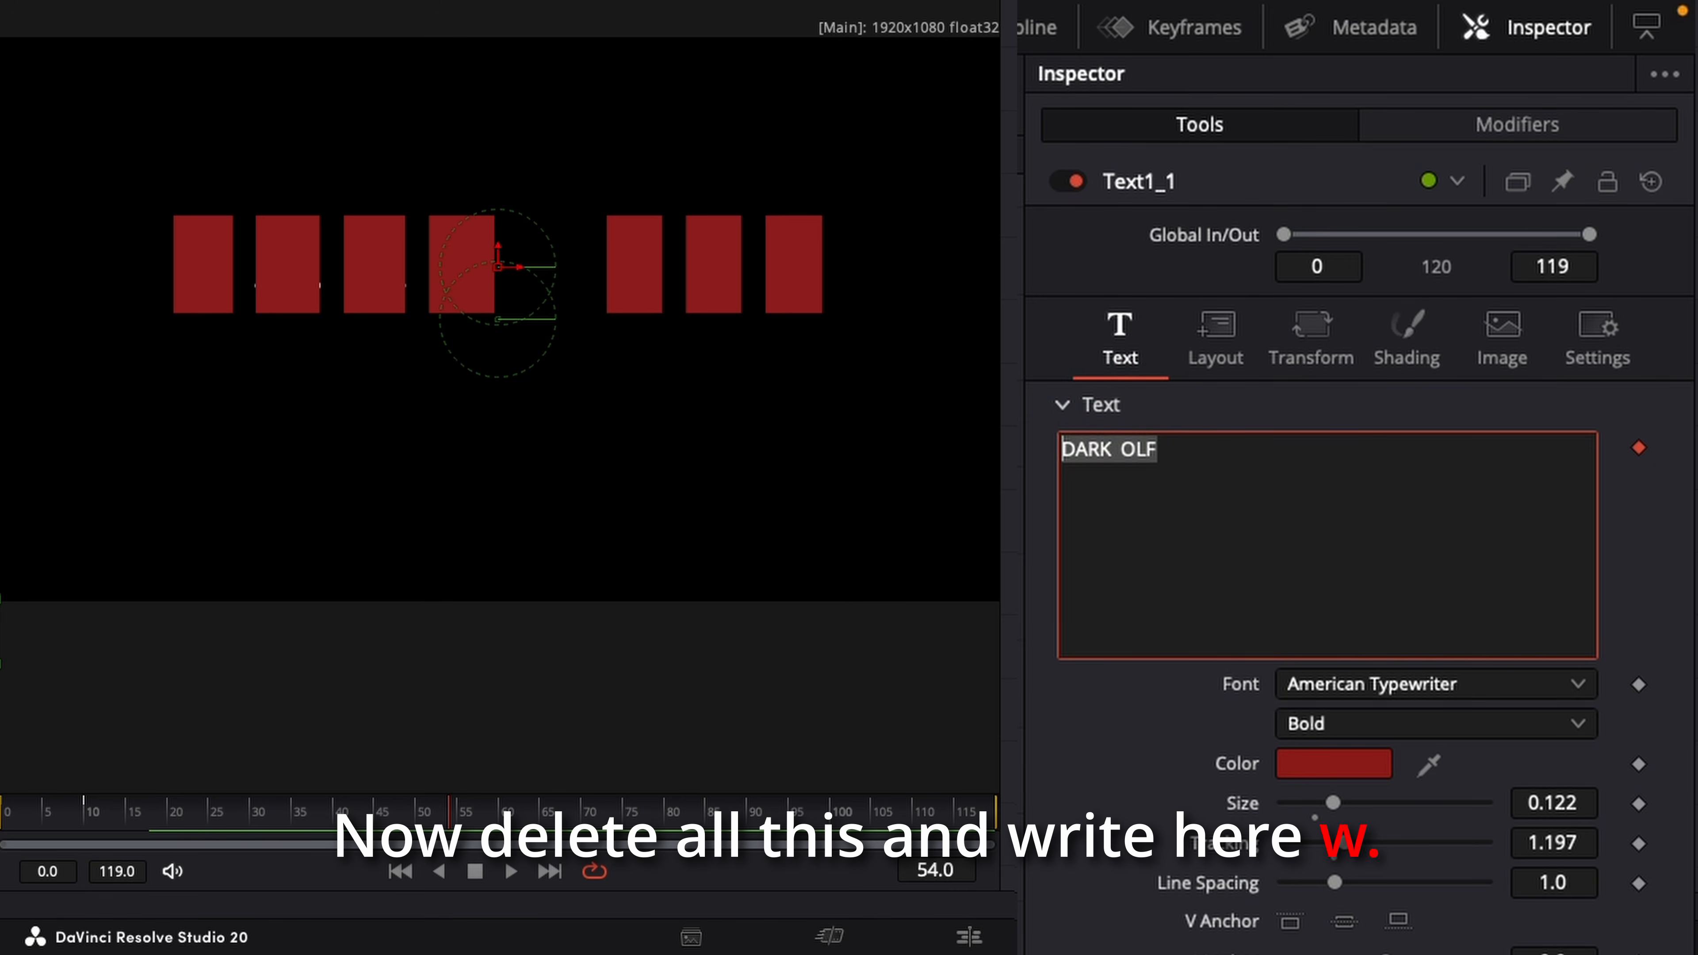
text(w)
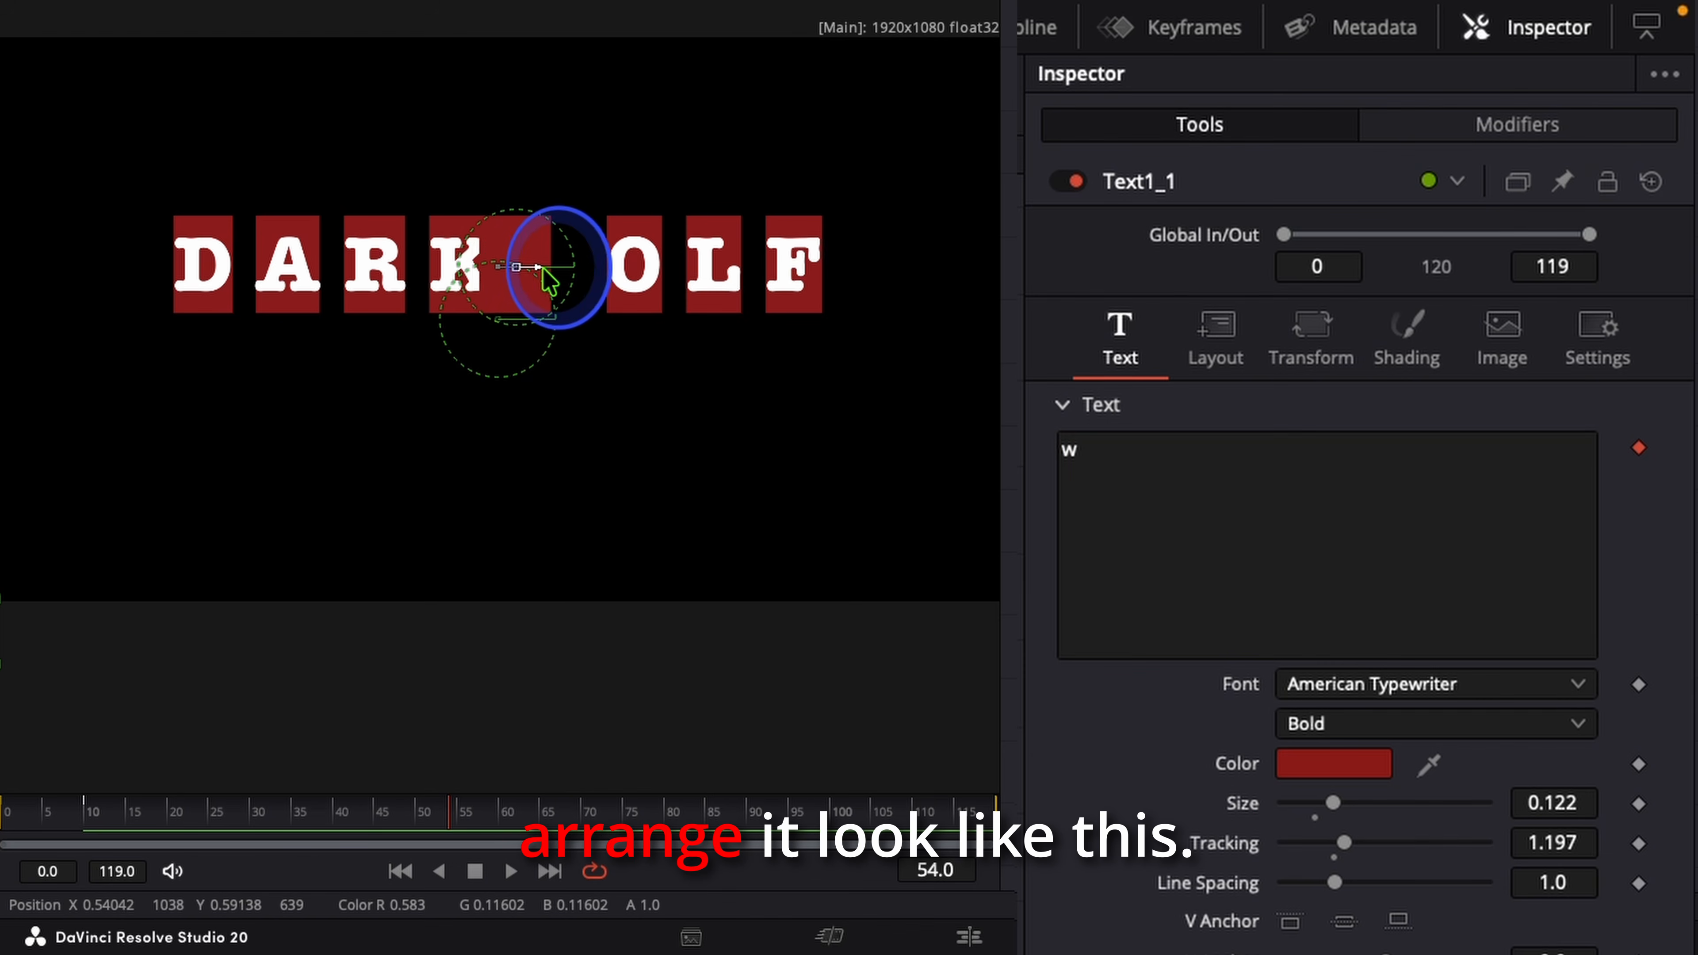
- Move the w box into the gap between K and O, and set its character Z rotation to 39.1
mouse_move(549, 281)
mouse_down()
mouse_move(592, 279)
mouse_move(568, 267)
mouse_up()
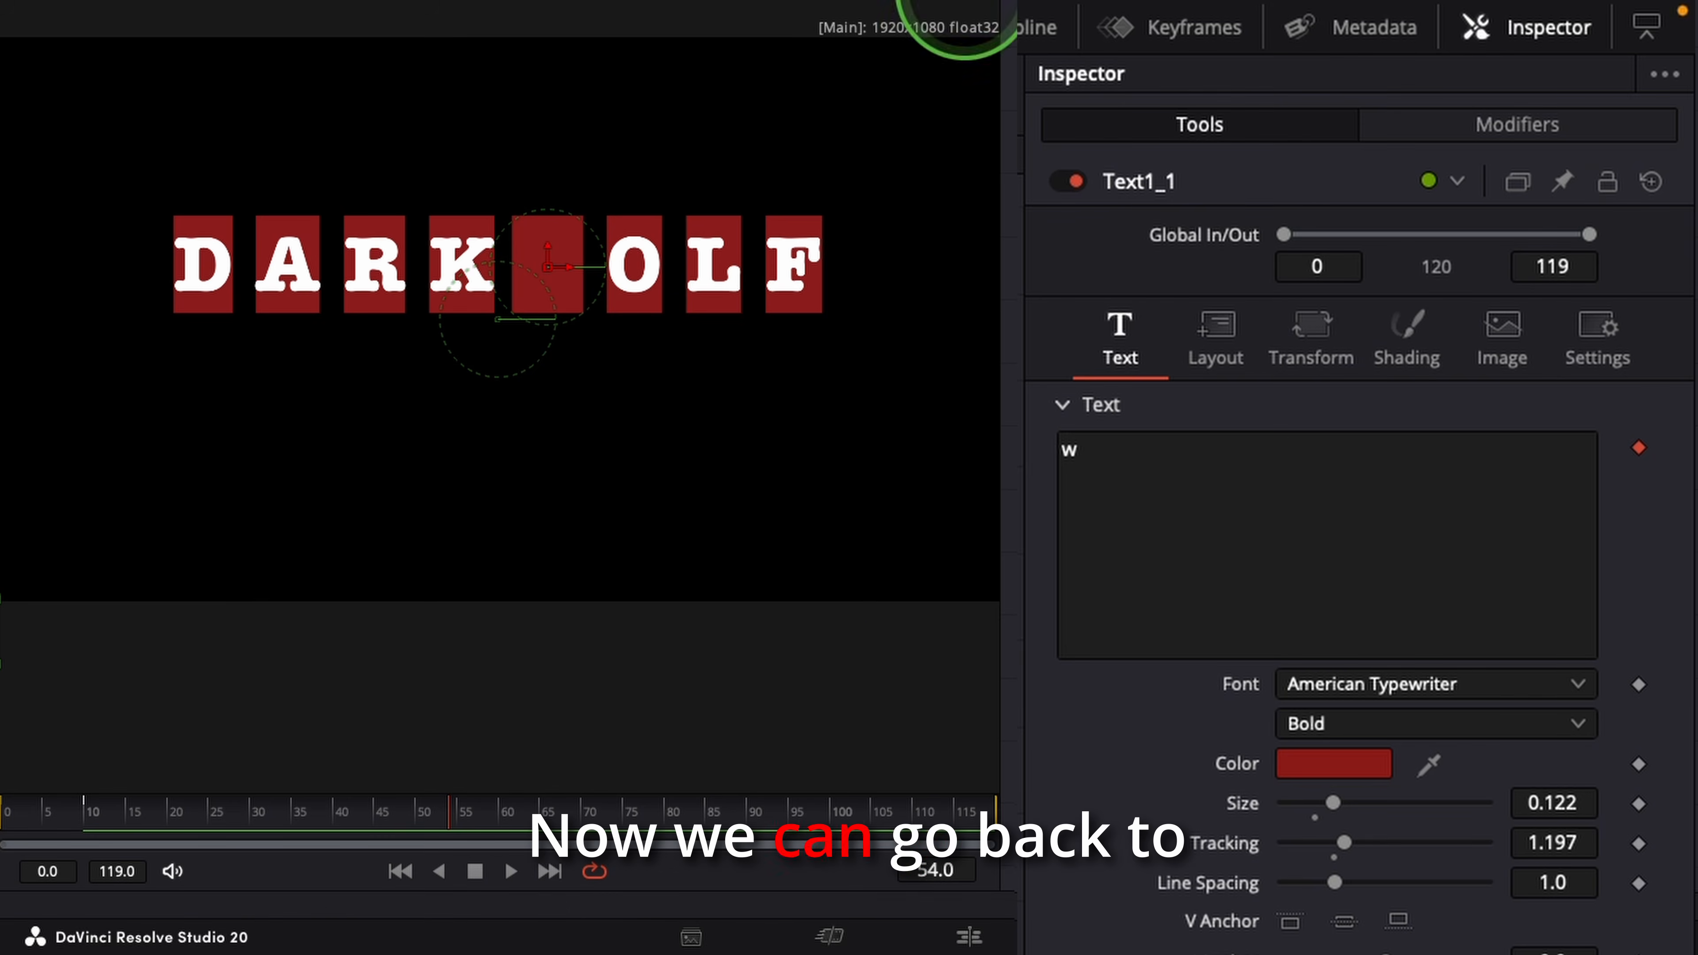
click(1311, 331)
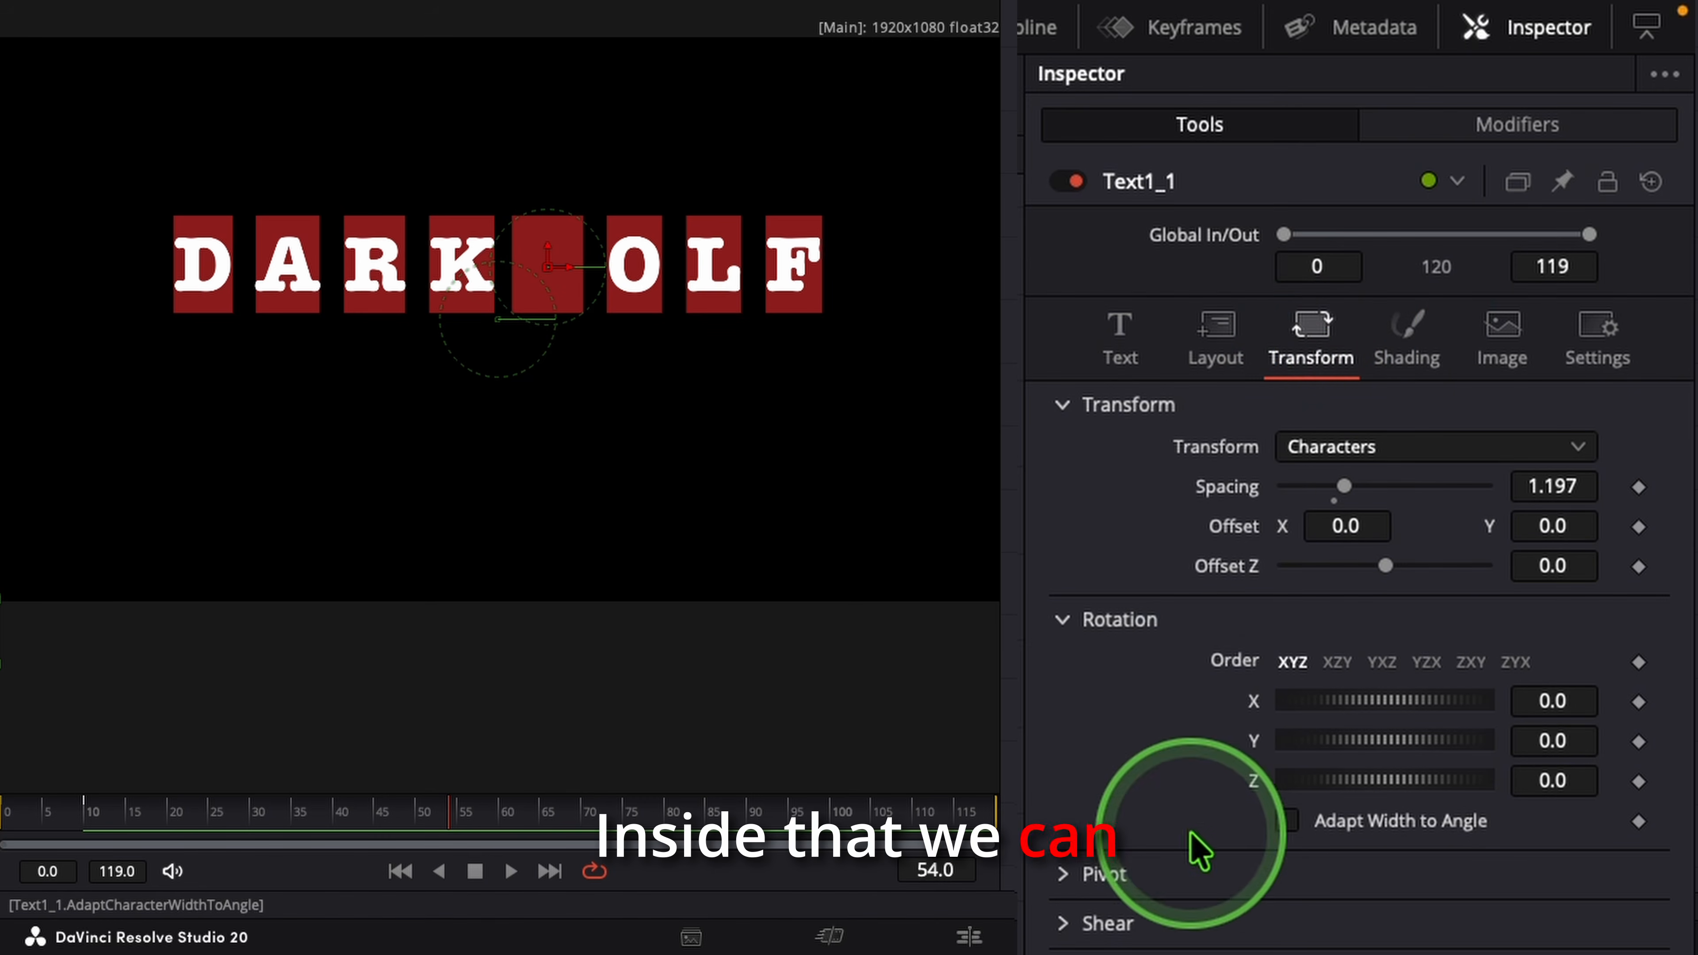
drag(1319, 781, 1359, 797)
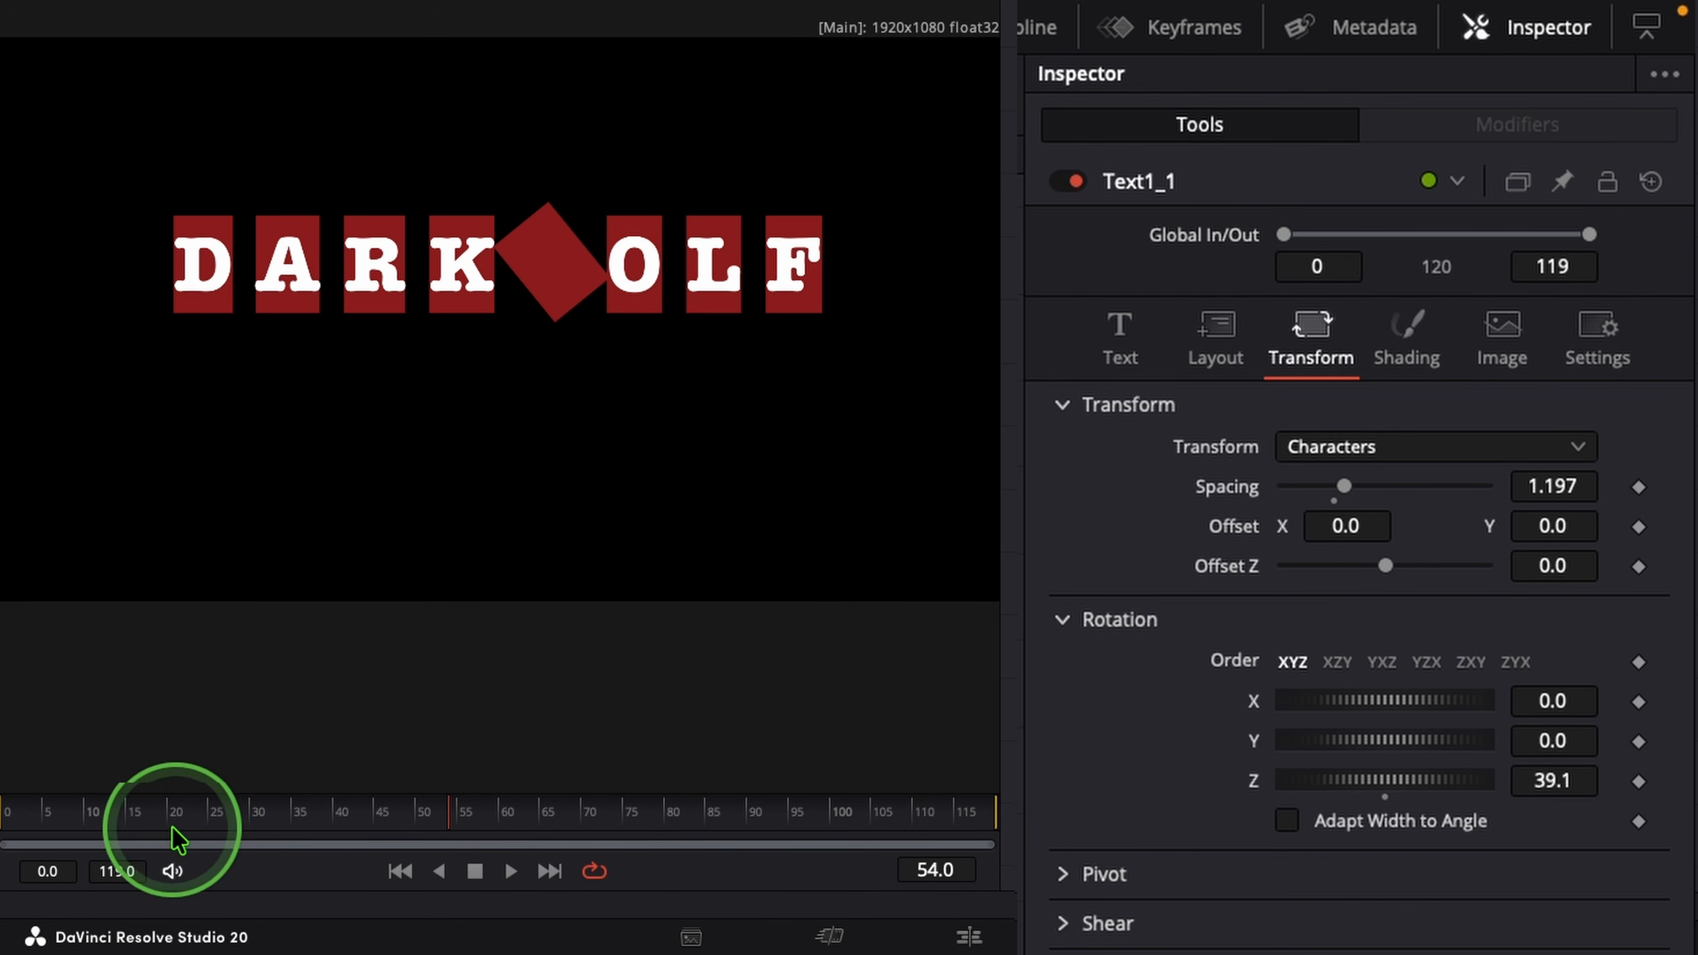
- Play the animation from the first frame to check how the tilted w box rises relative to the other boxes
click(3, 813)
key(space)
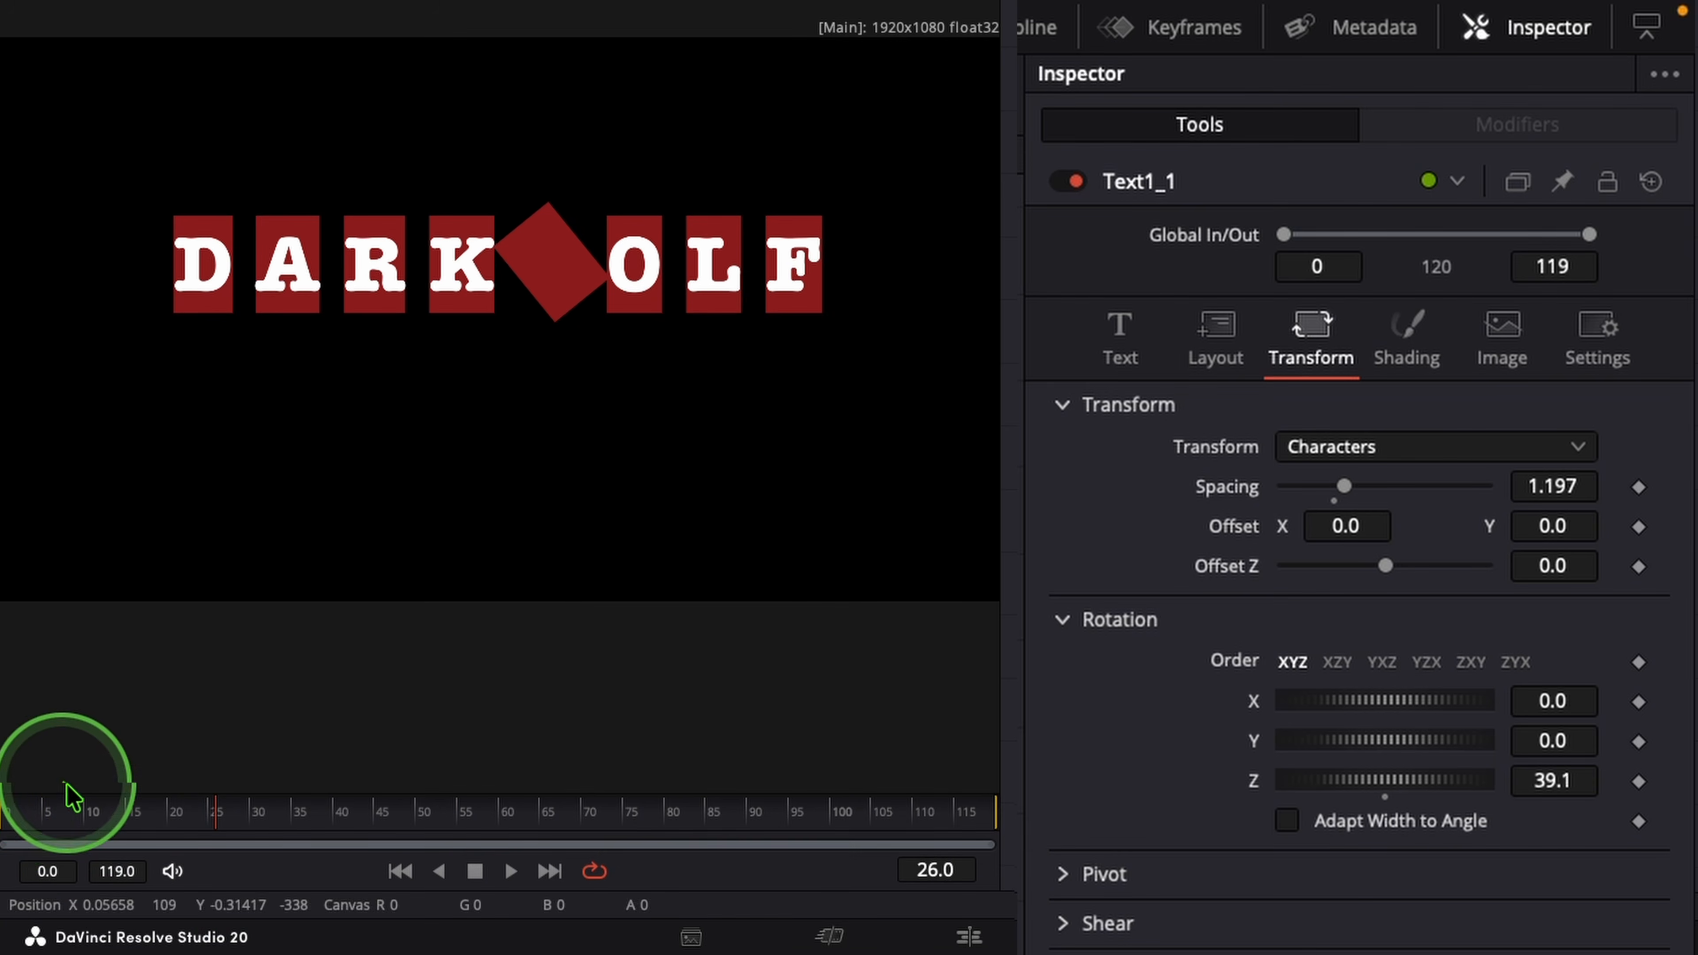
click(8, 823)
click(4, 823)
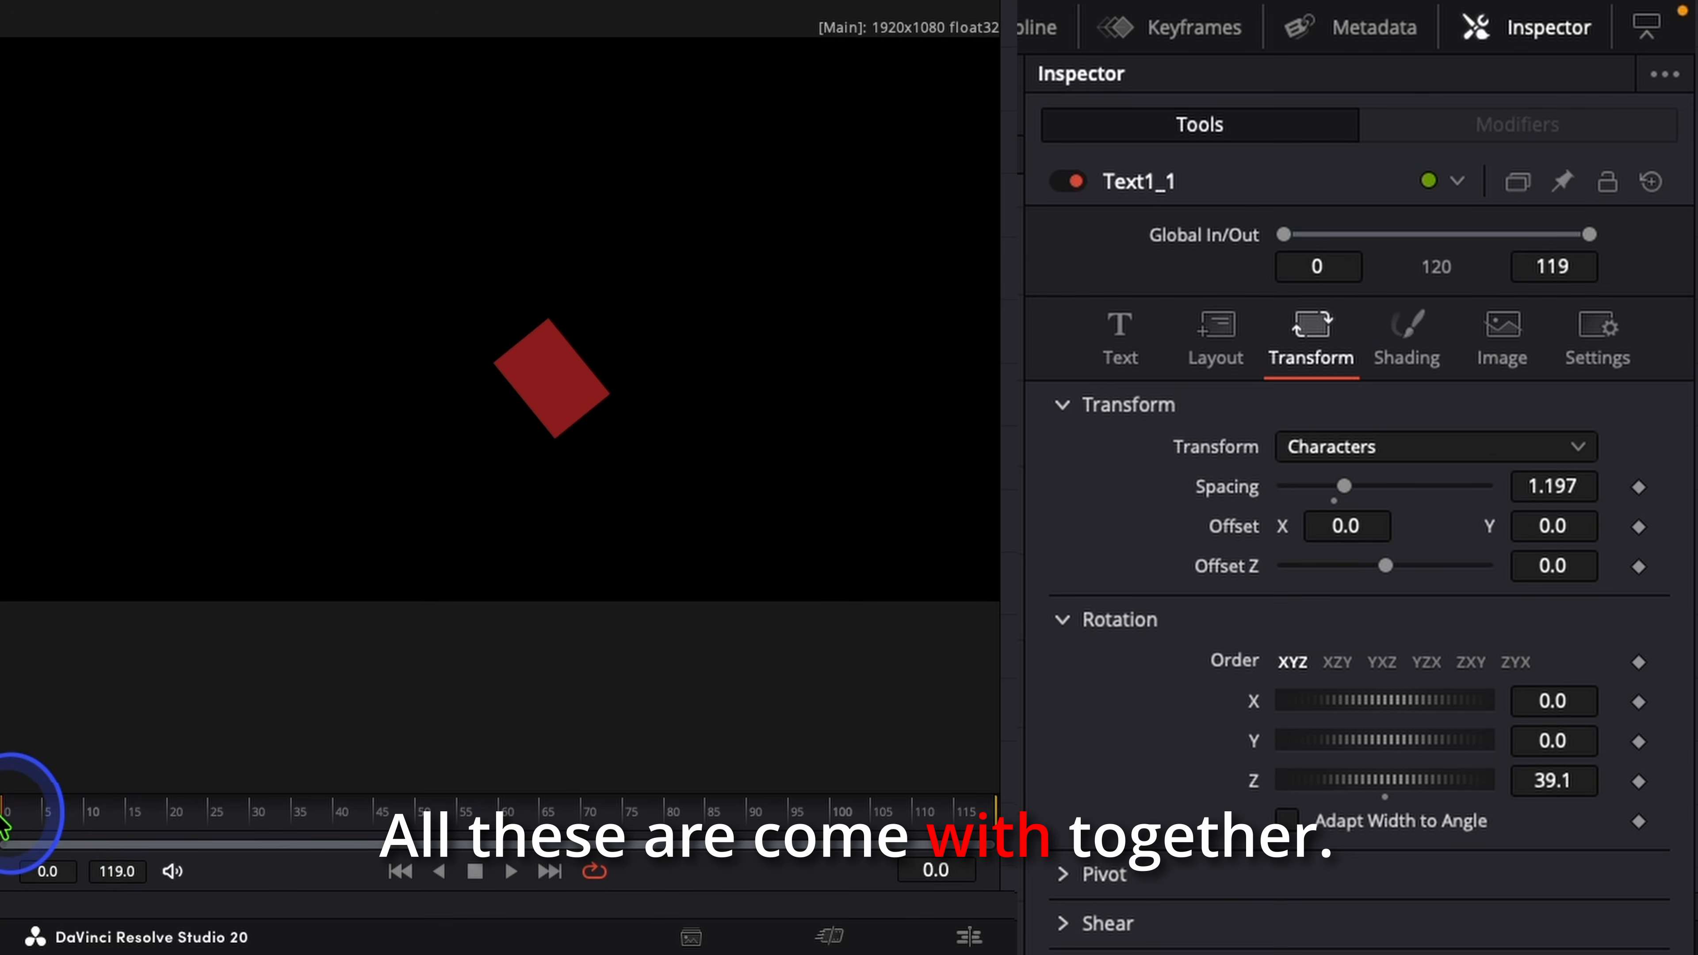
key(space)
click(479, 649)
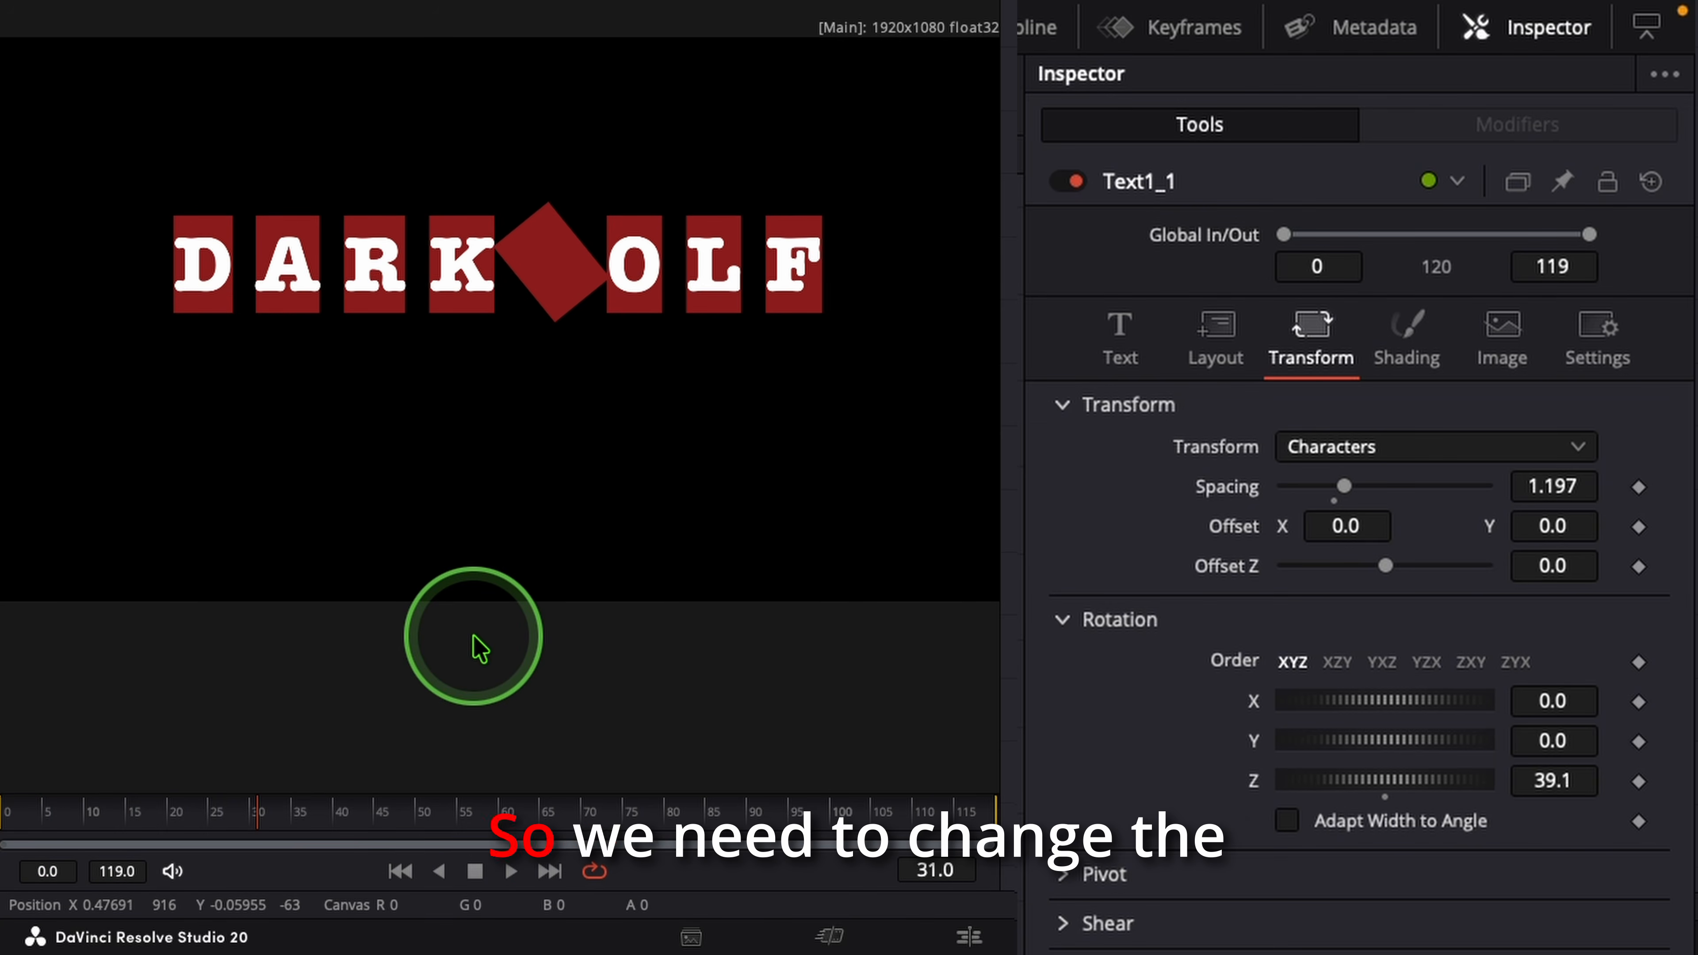
- Show the Keyframes editor fitted to its contents, limit it to the selected Text1_1 node, and expand that node's Character Offset track
click(565, 302)
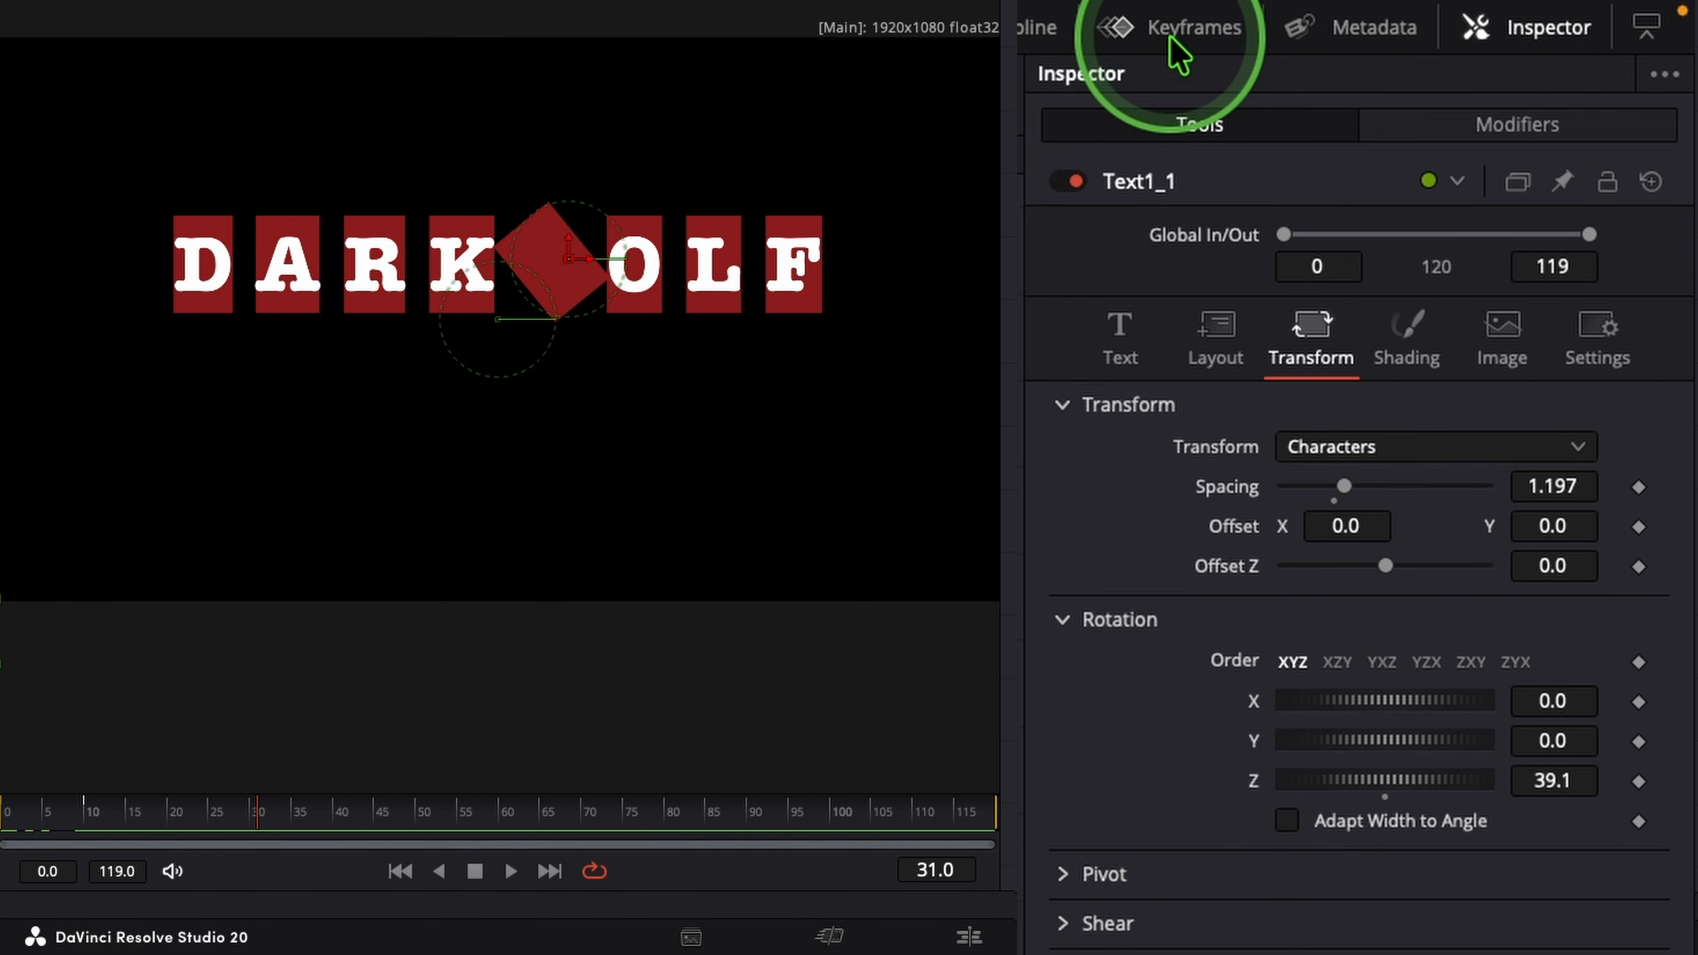
click(1186, 50)
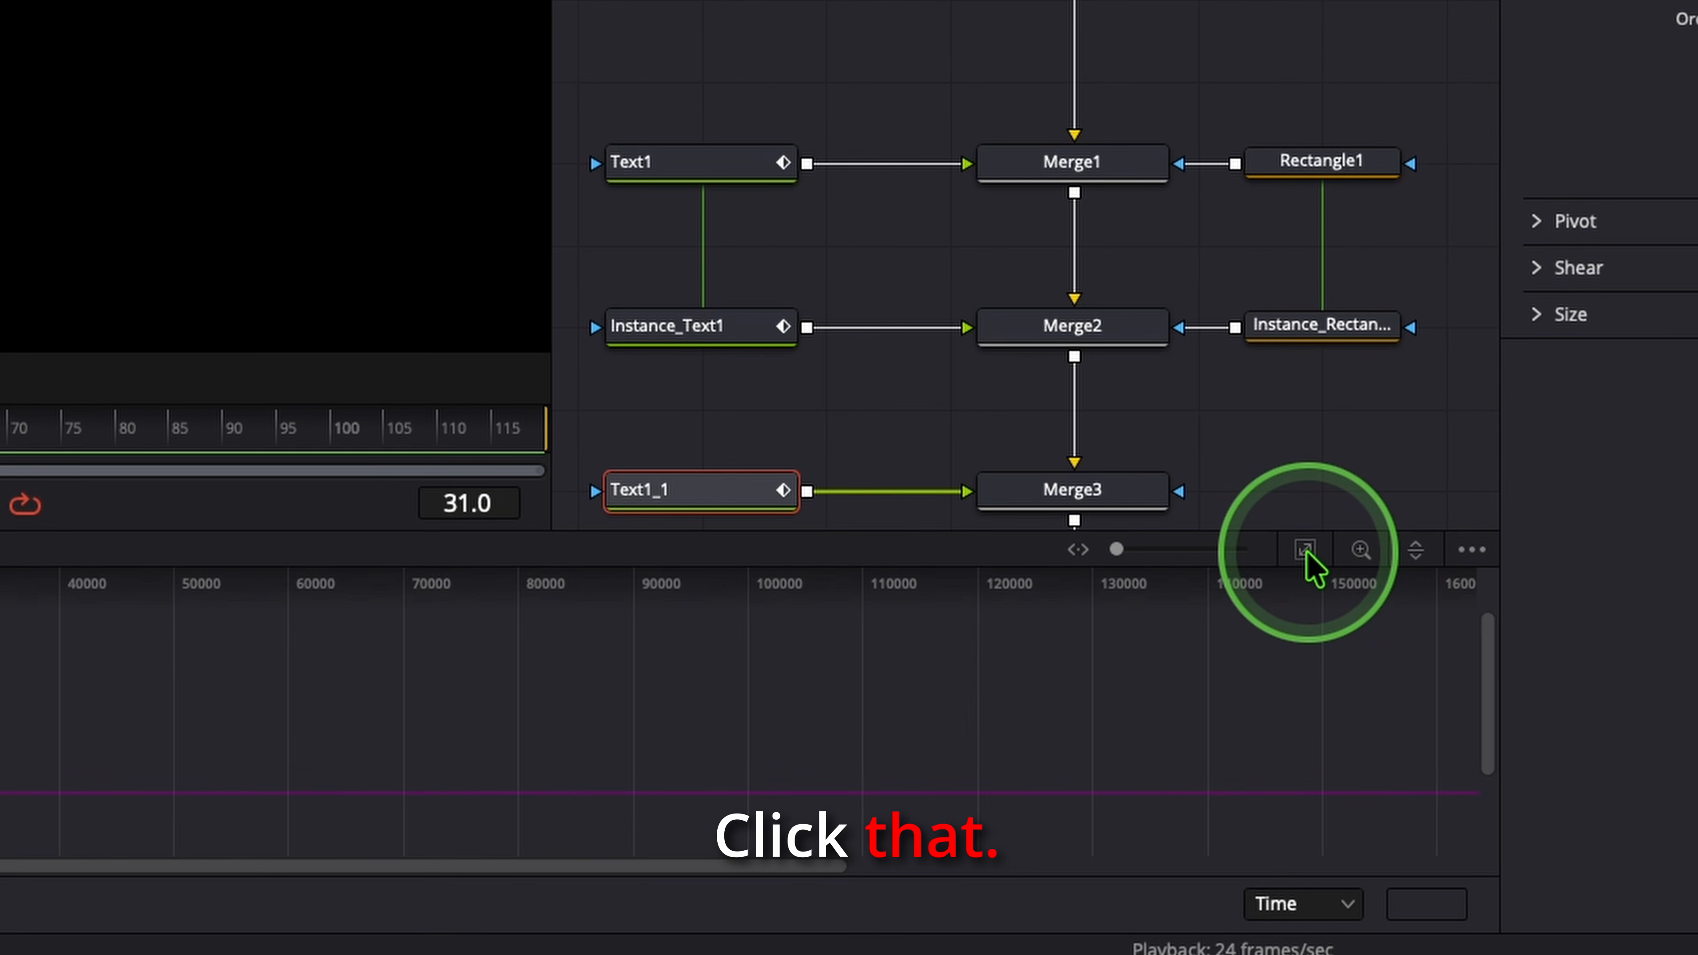
click(1307, 552)
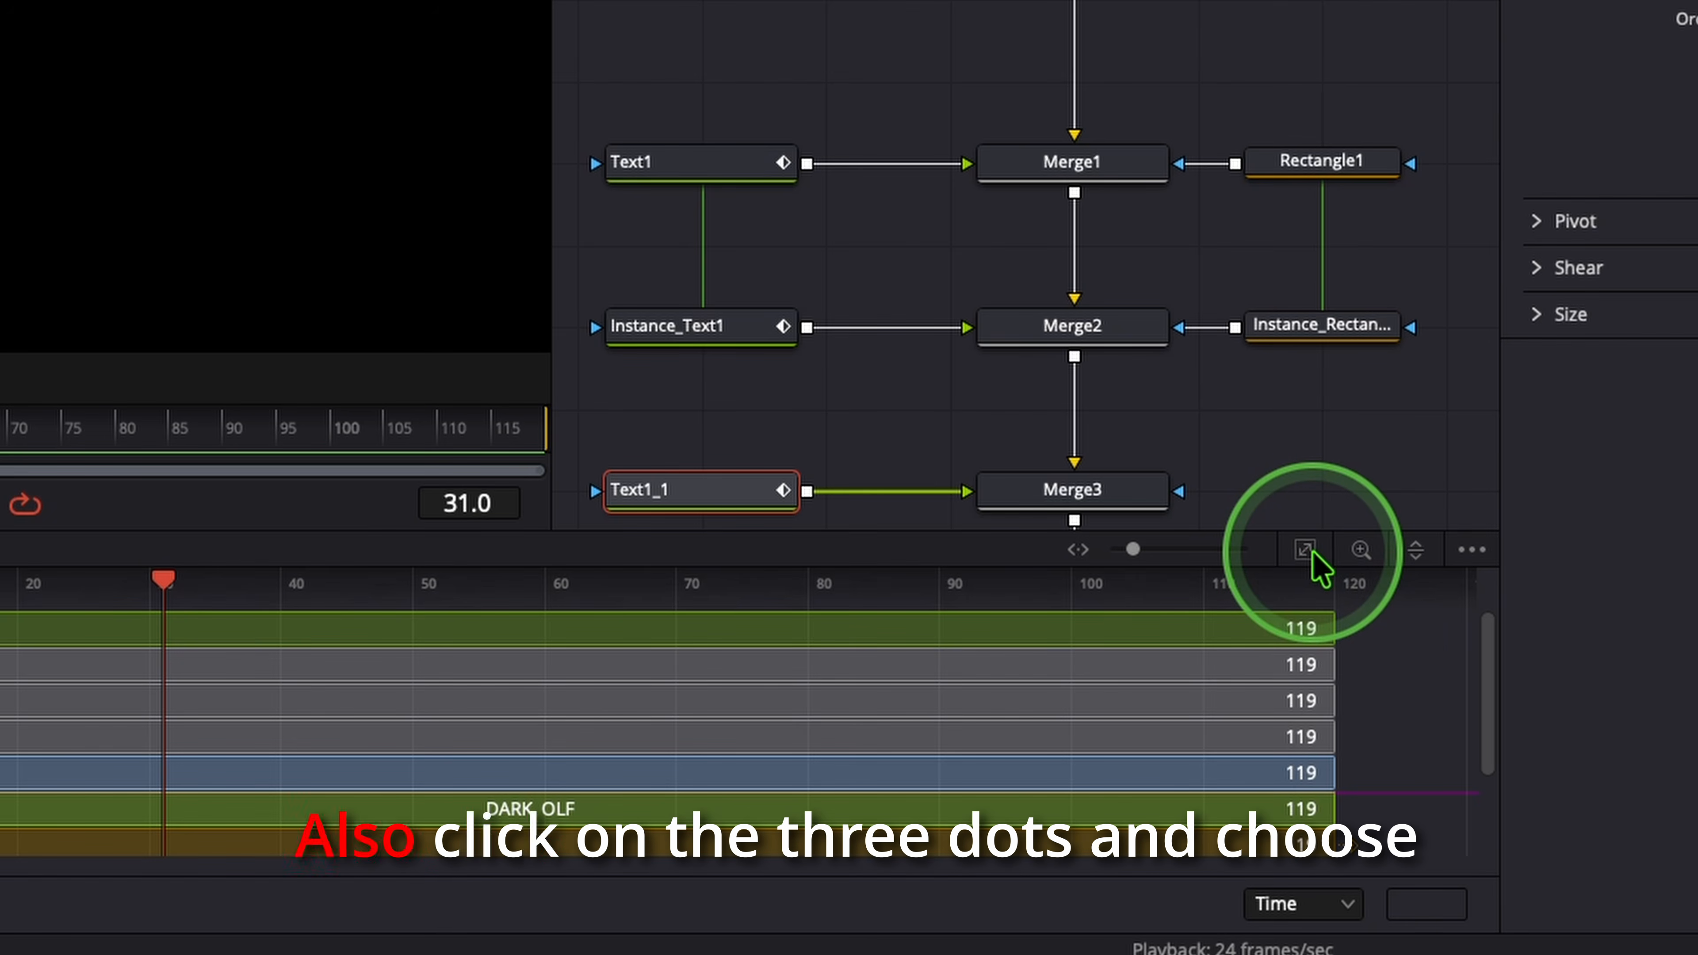
click(1470, 550)
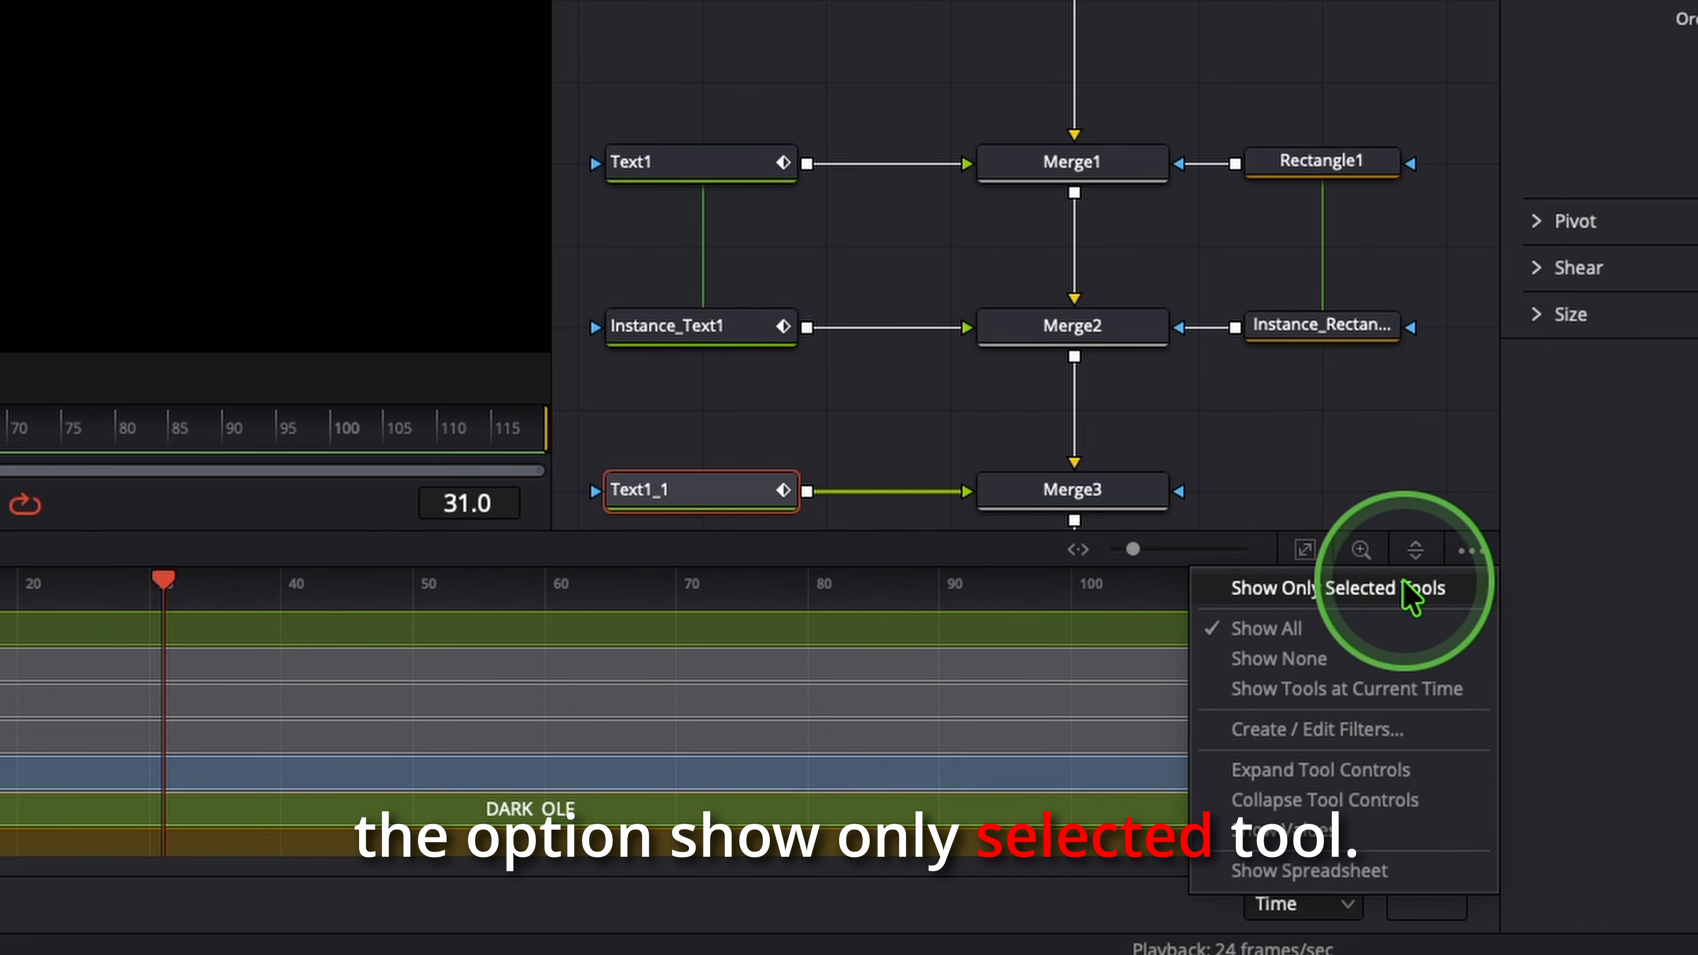
click(1428, 591)
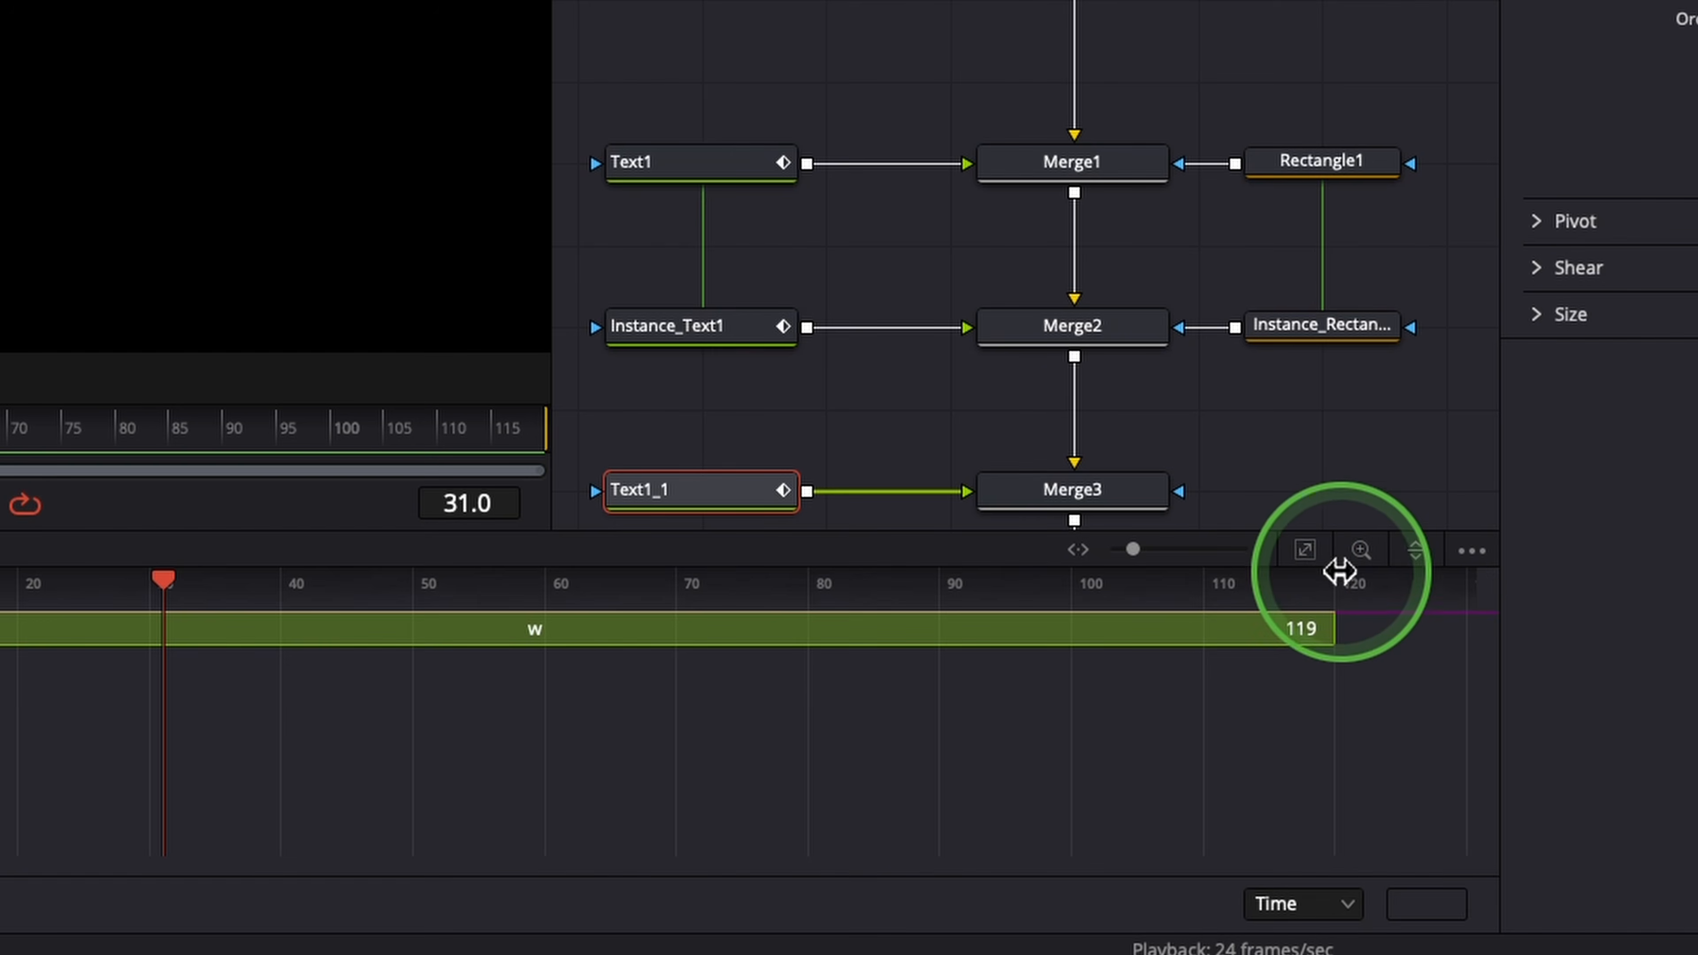
click(742, 491)
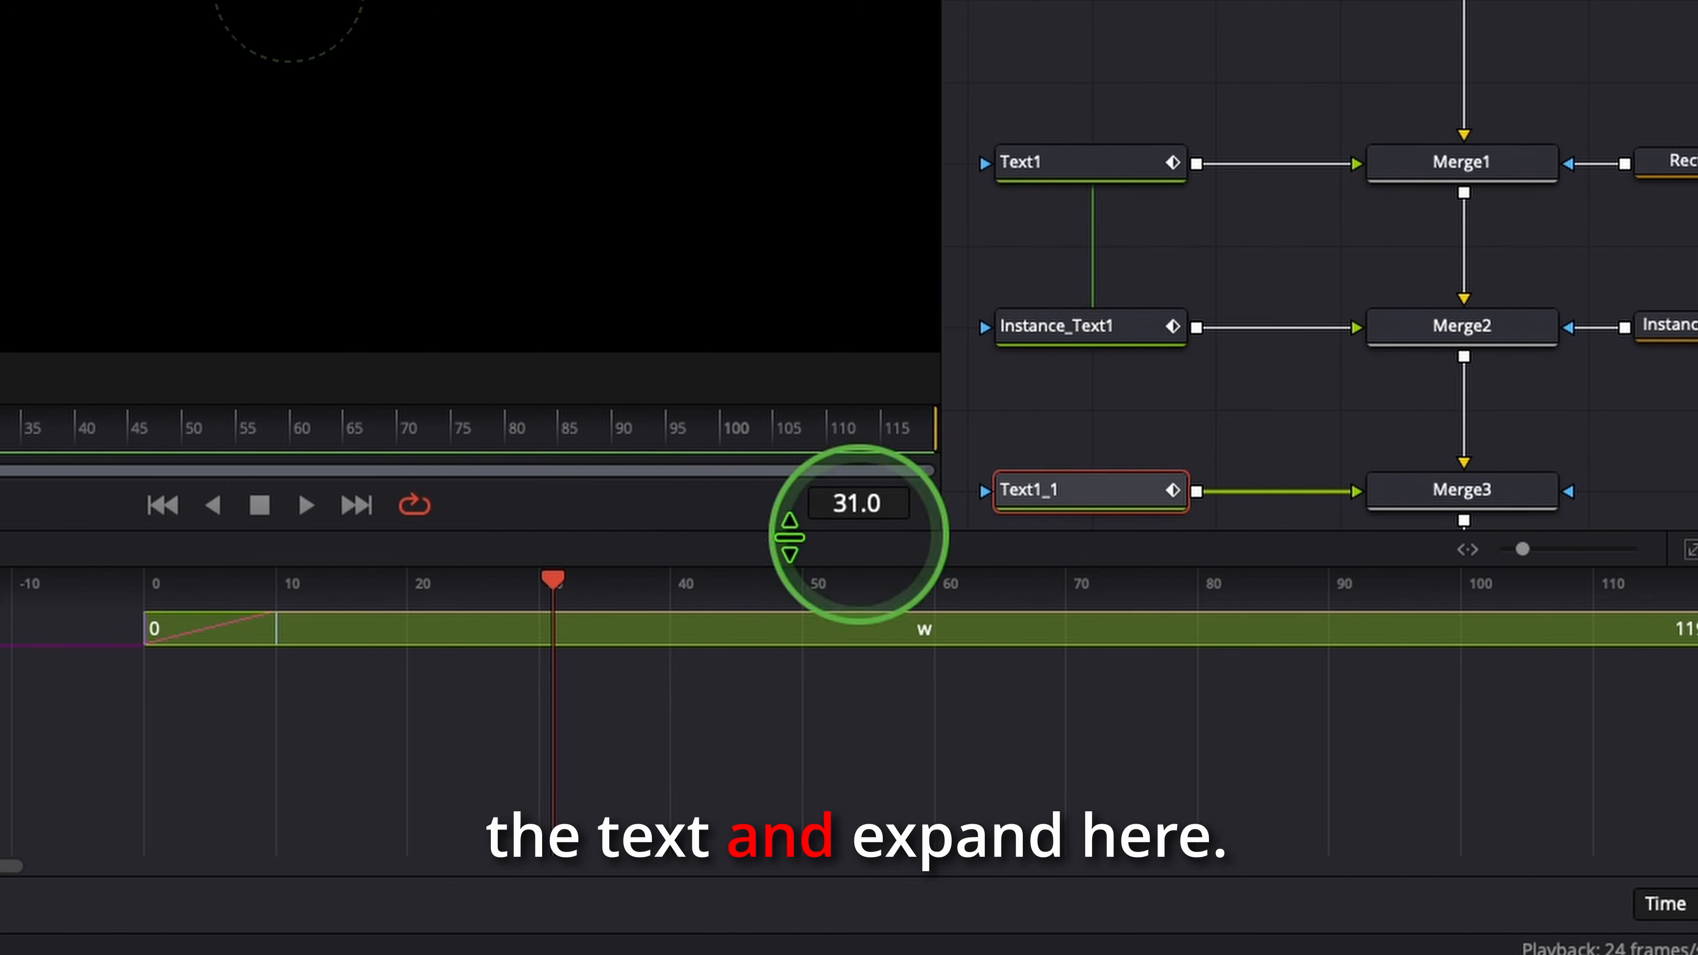
click(62, 629)
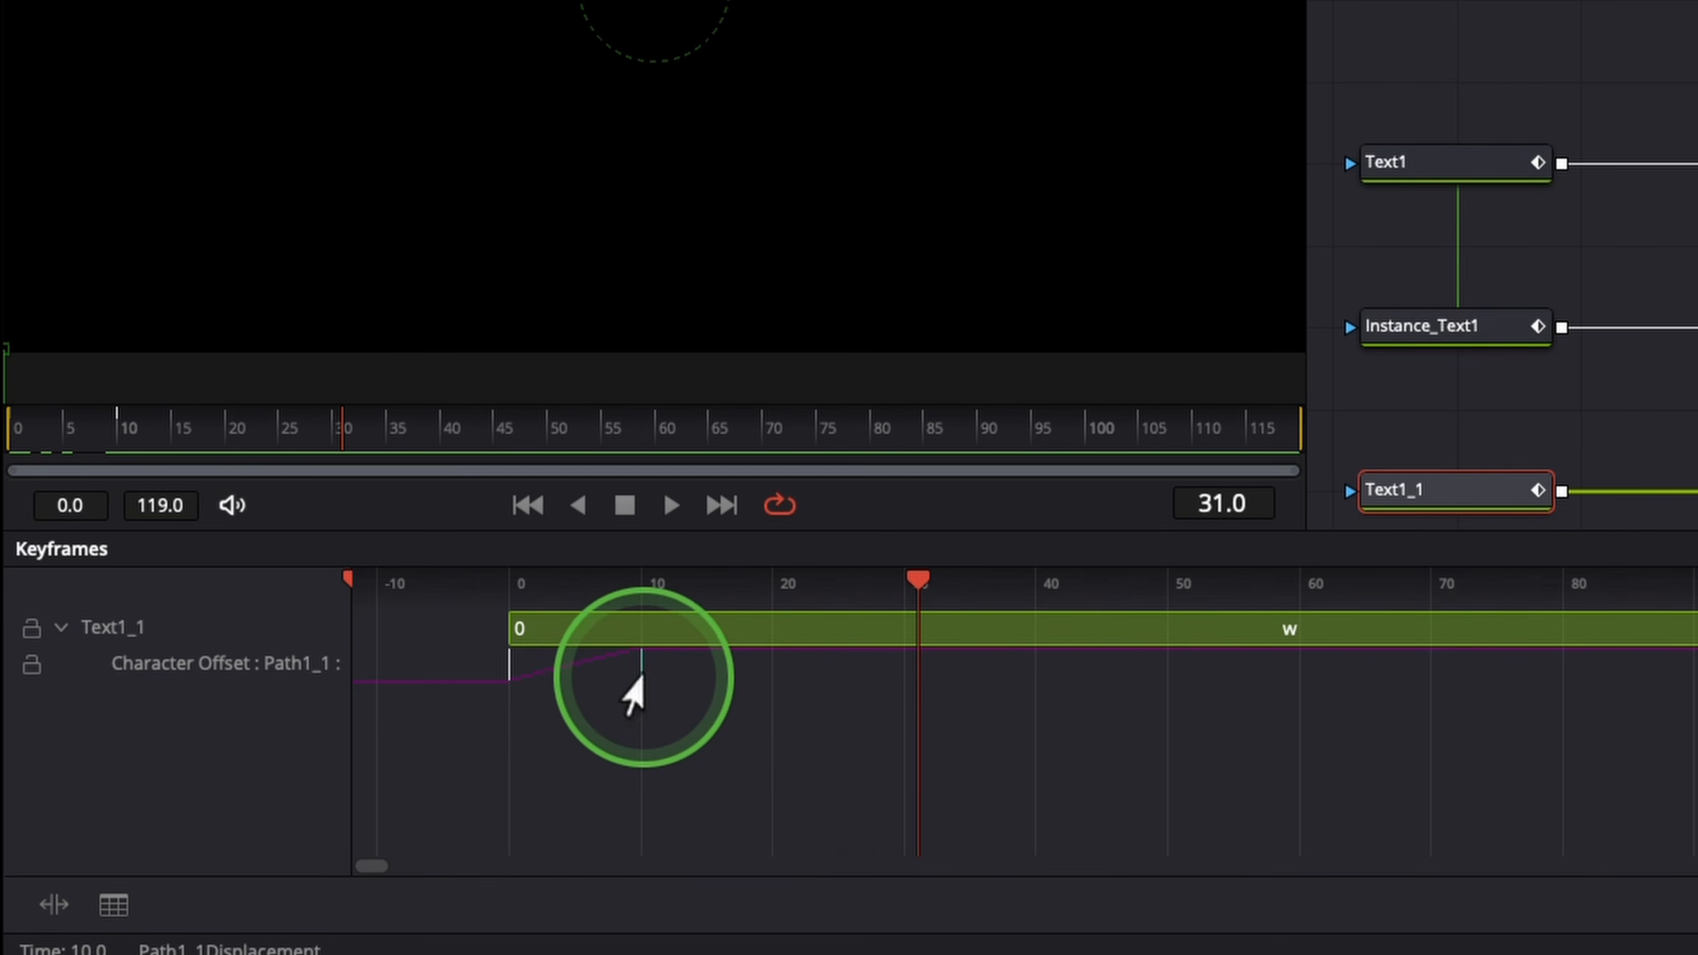
- Shift both Character Offset keyframes of Text1_1 so that they sit at frames 20 and 30
drag(926, 584, 521, 604)
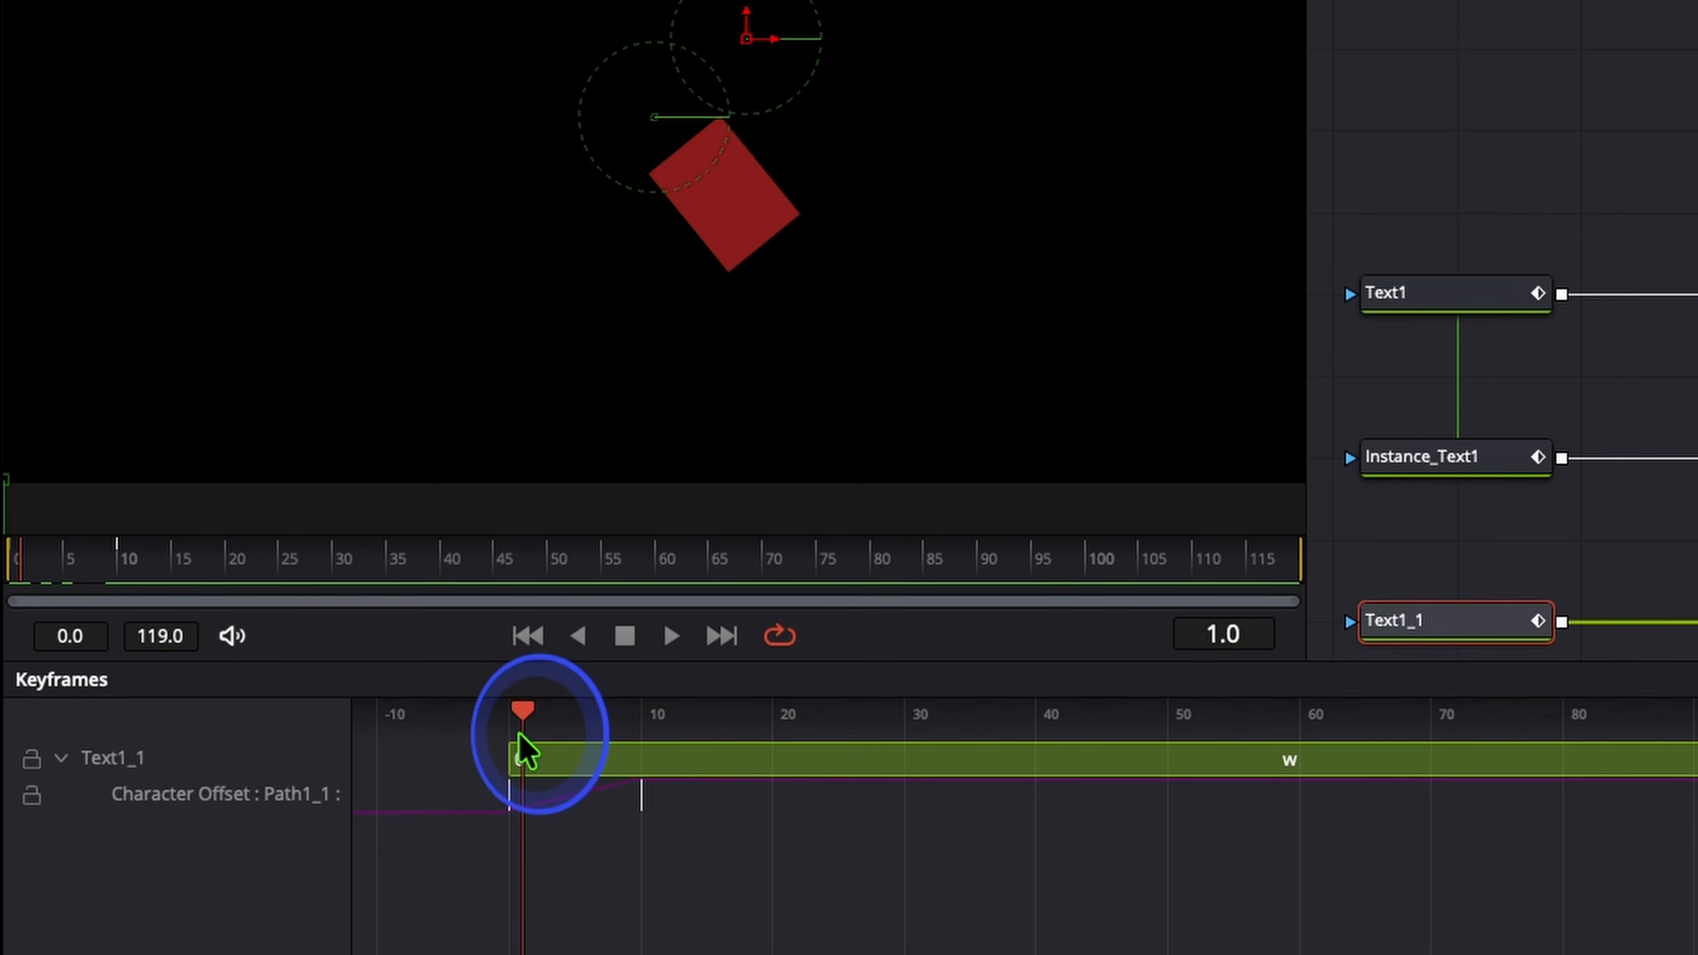
drag(520, 736, 650, 745)
drag(651, 849, 759, 848)
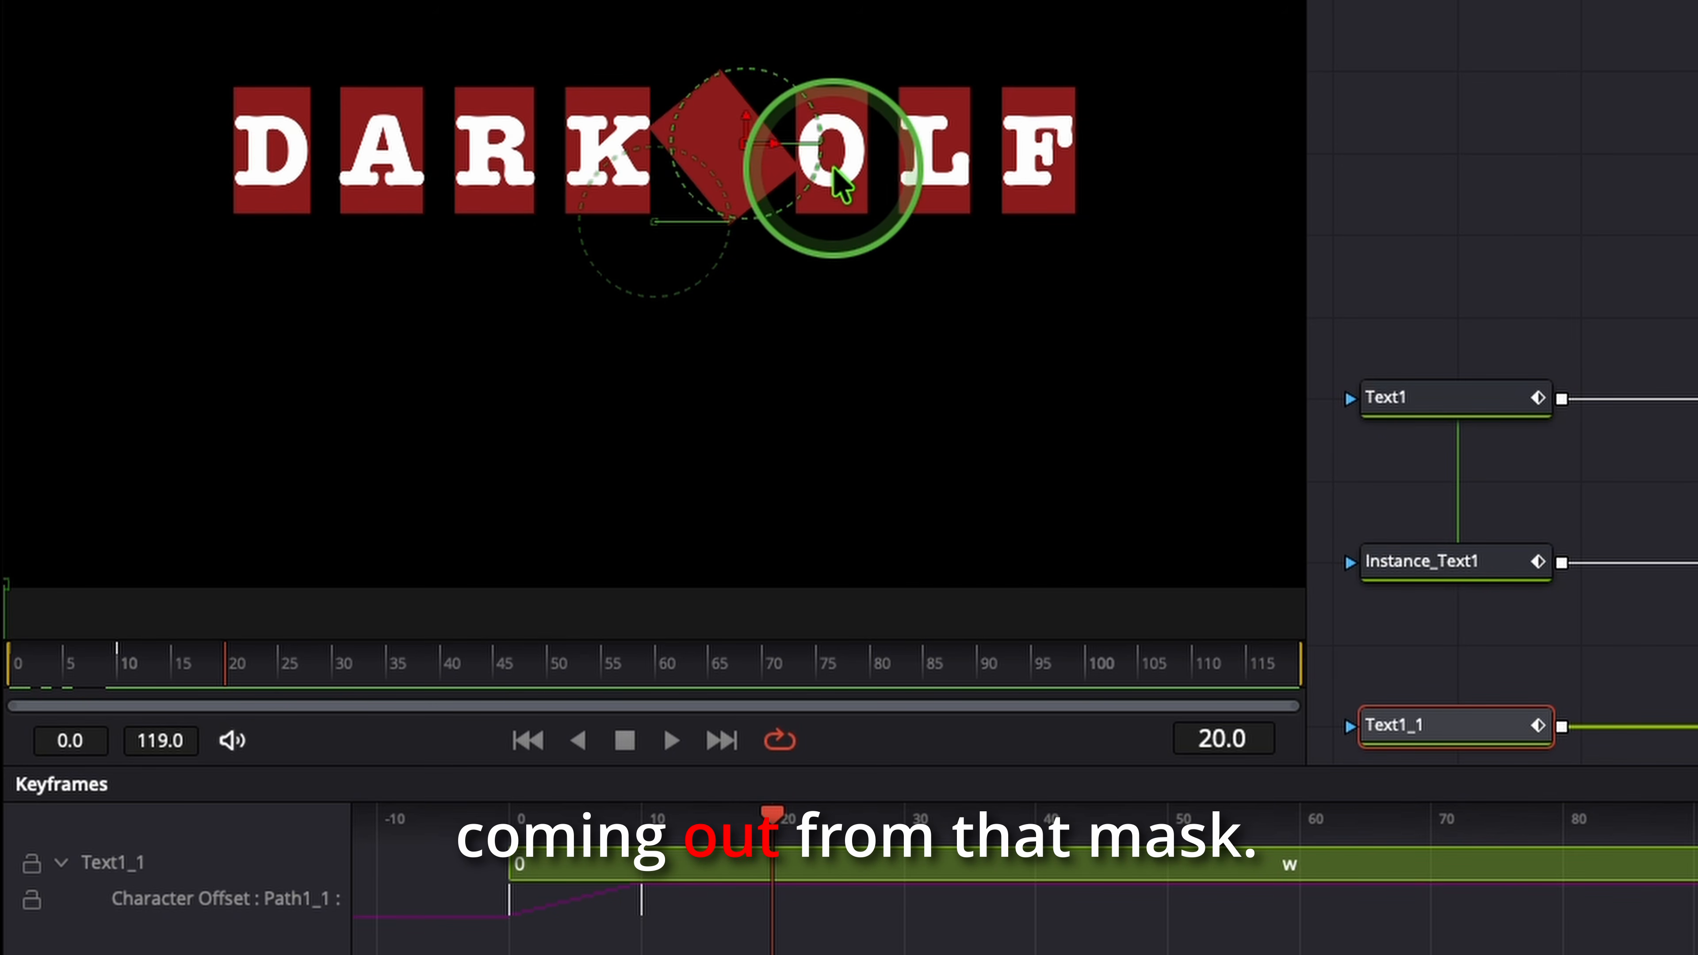
drag(689, 937, 458, 887)
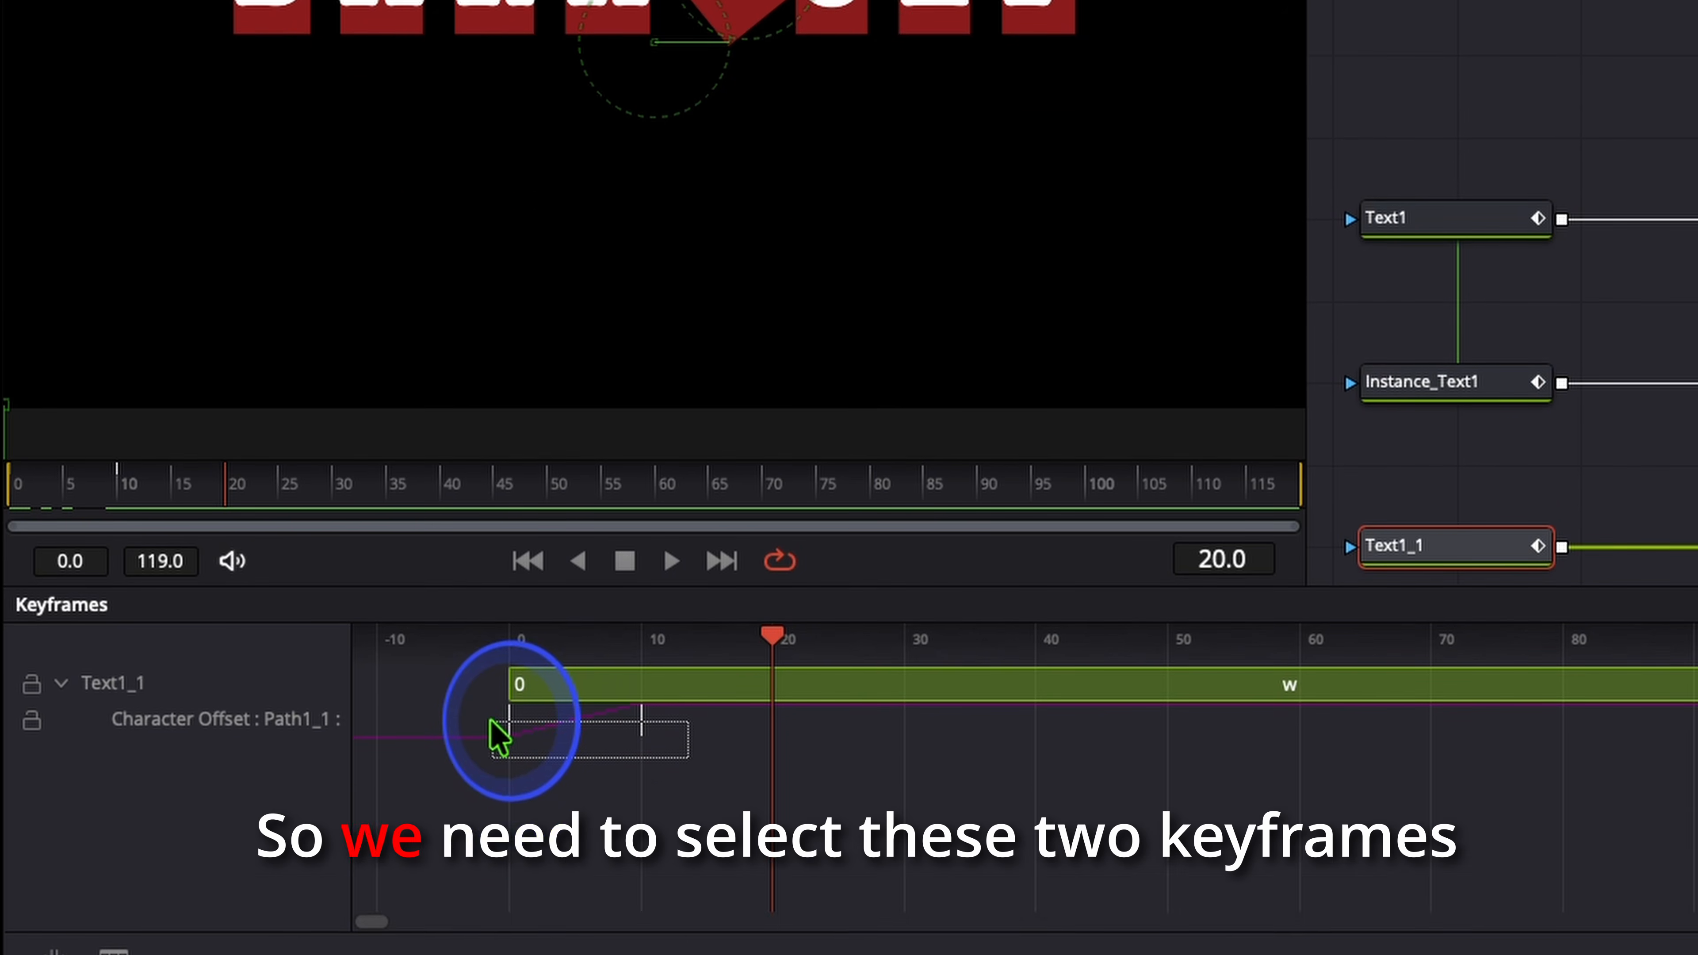
drag(460, 659, 456, 670)
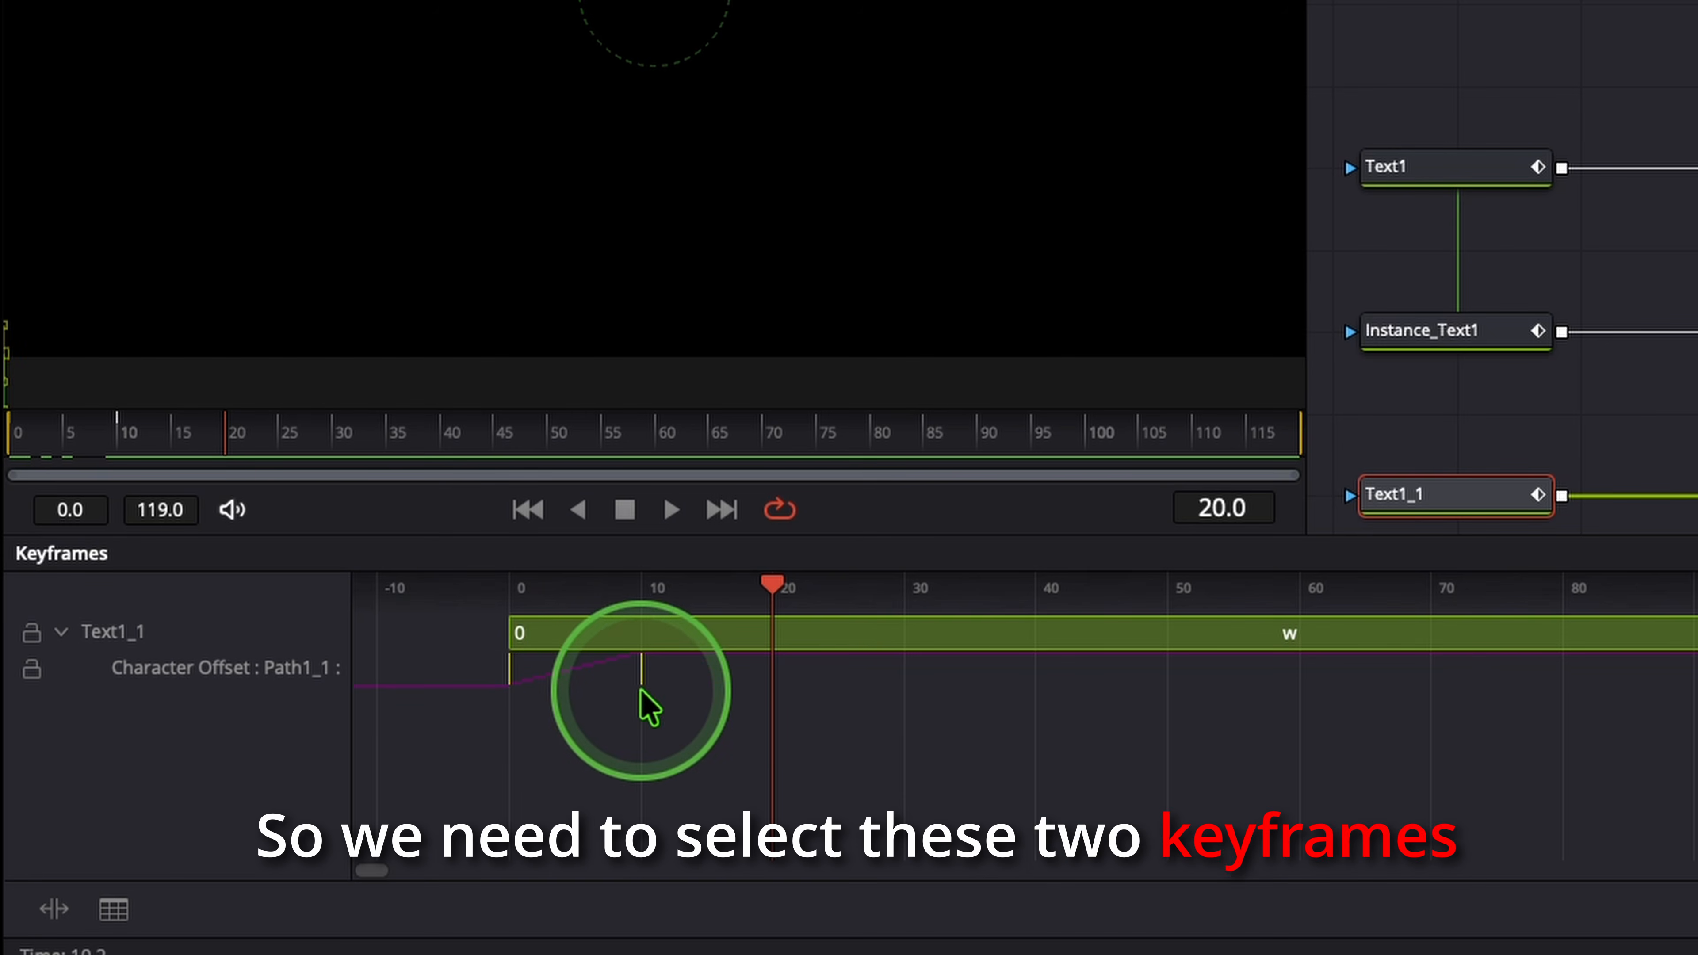
drag(636, 693, 903, 684)
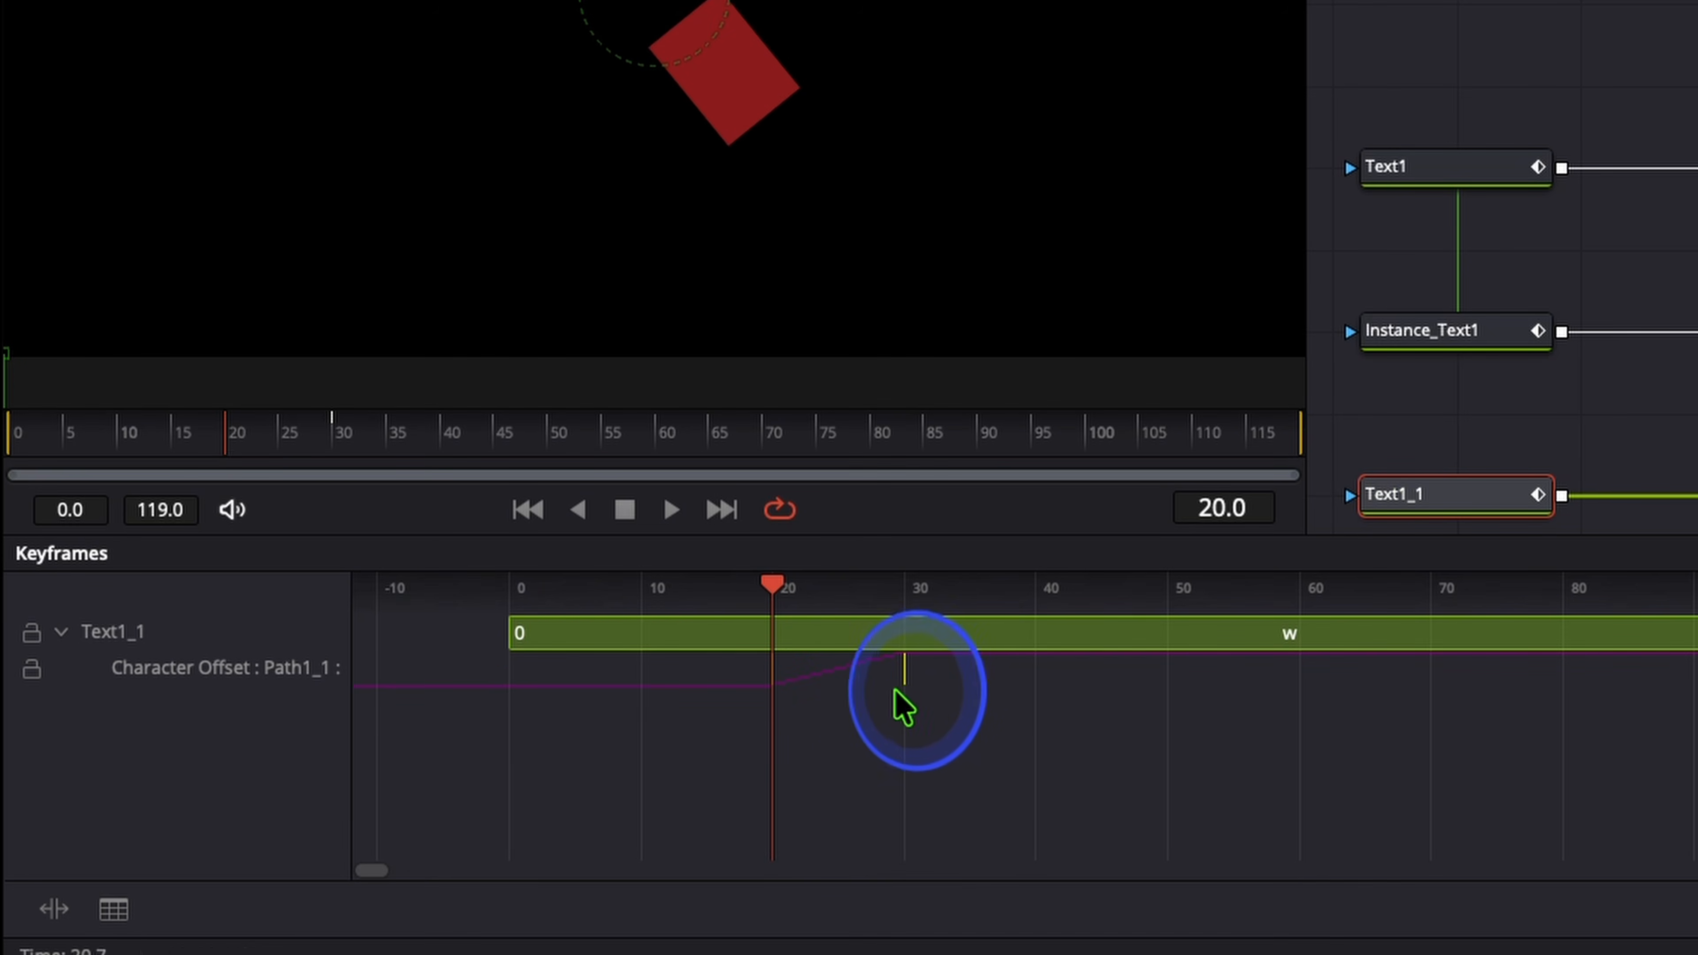
- Play the animation from frame 0 to check the delayed rise of the w box
click(13, 431)
key(space)
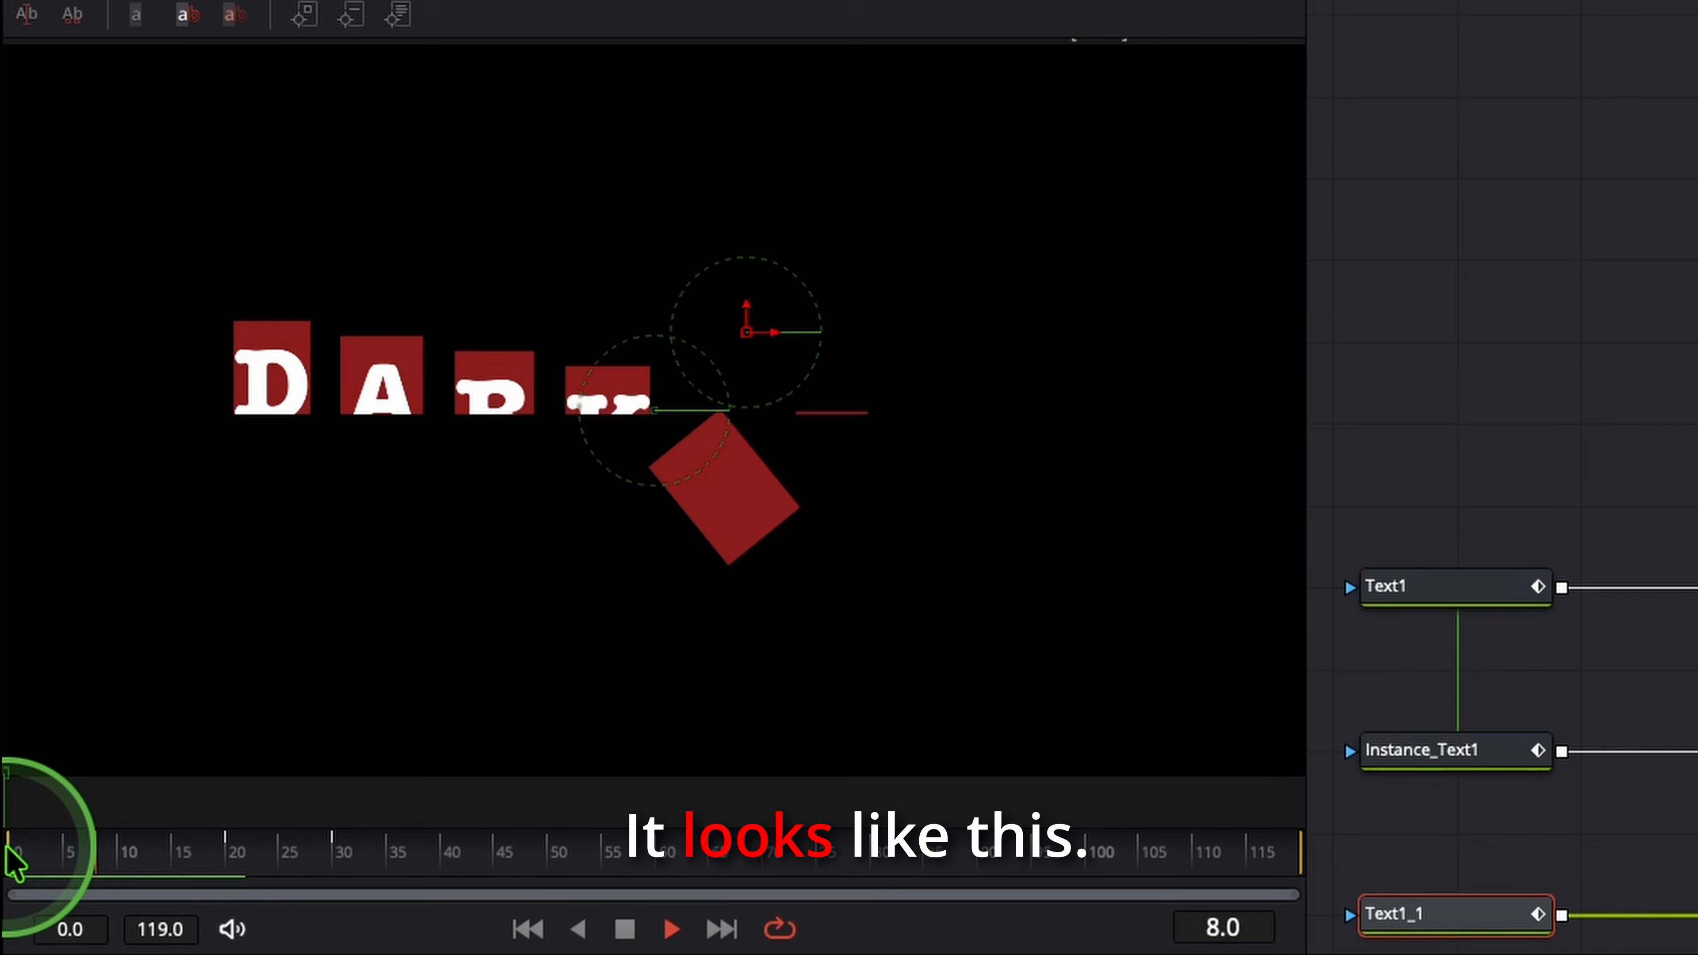
drag(175, 858, 3, 865)
key(space)
key(space)
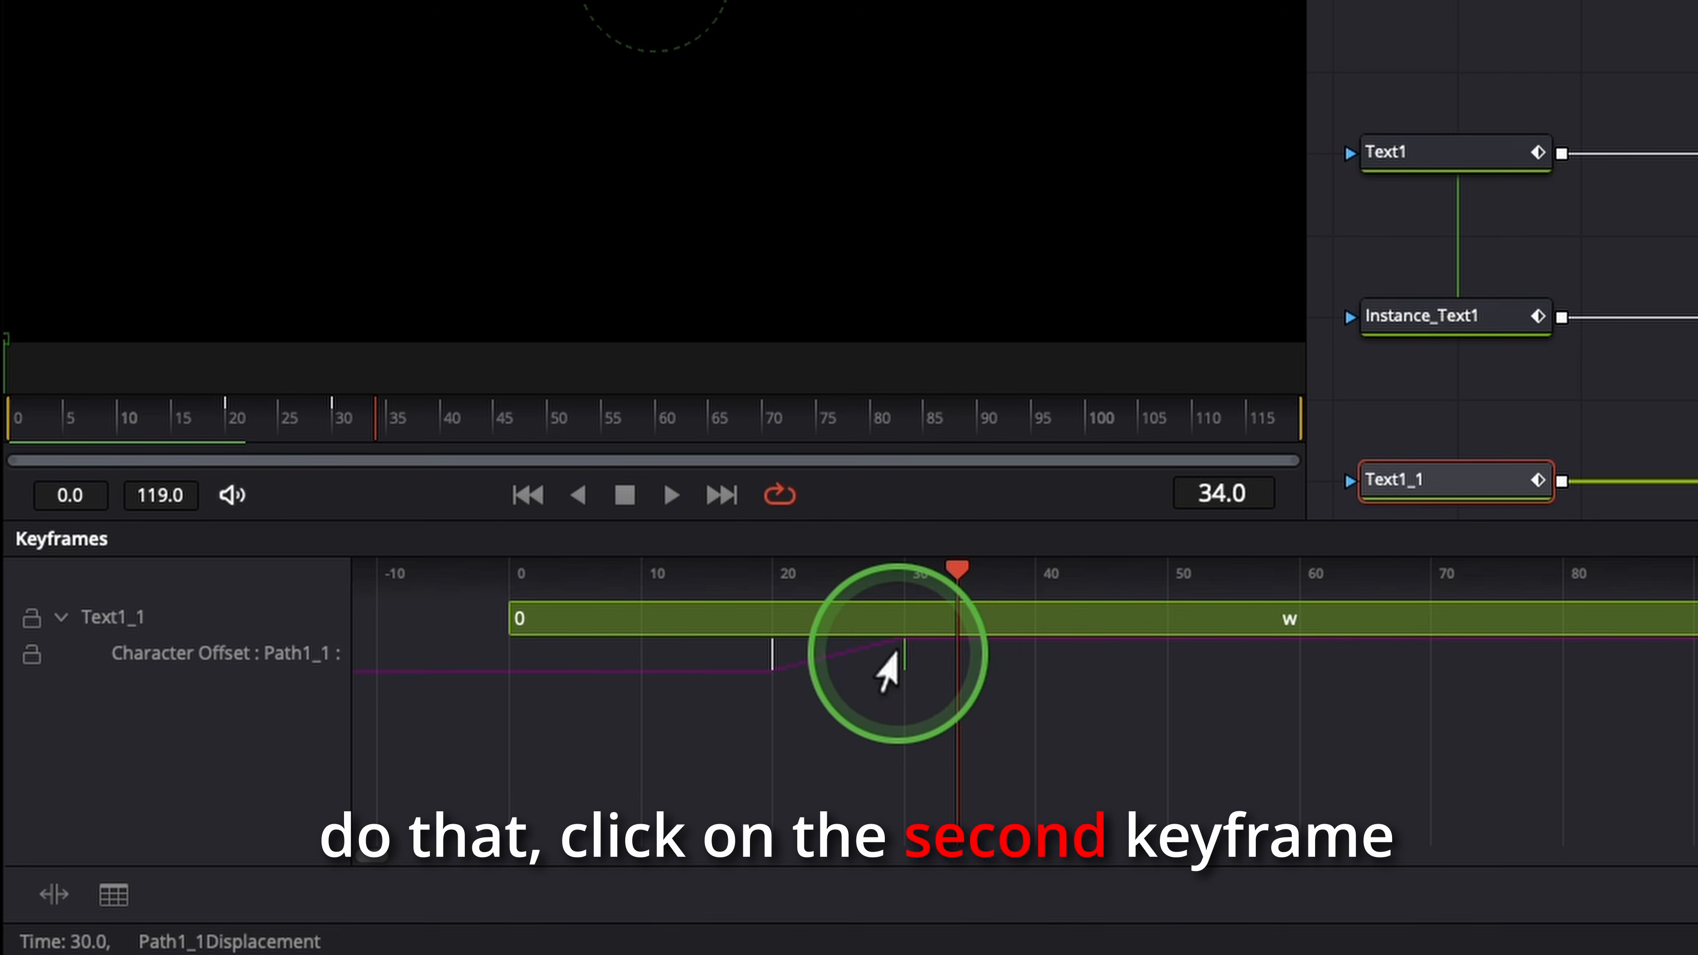
- Move Text1_1's second Character Offset keyframe to frame 25 and replay the animation to check the faster rise
drag(896, 654, 879, 649)
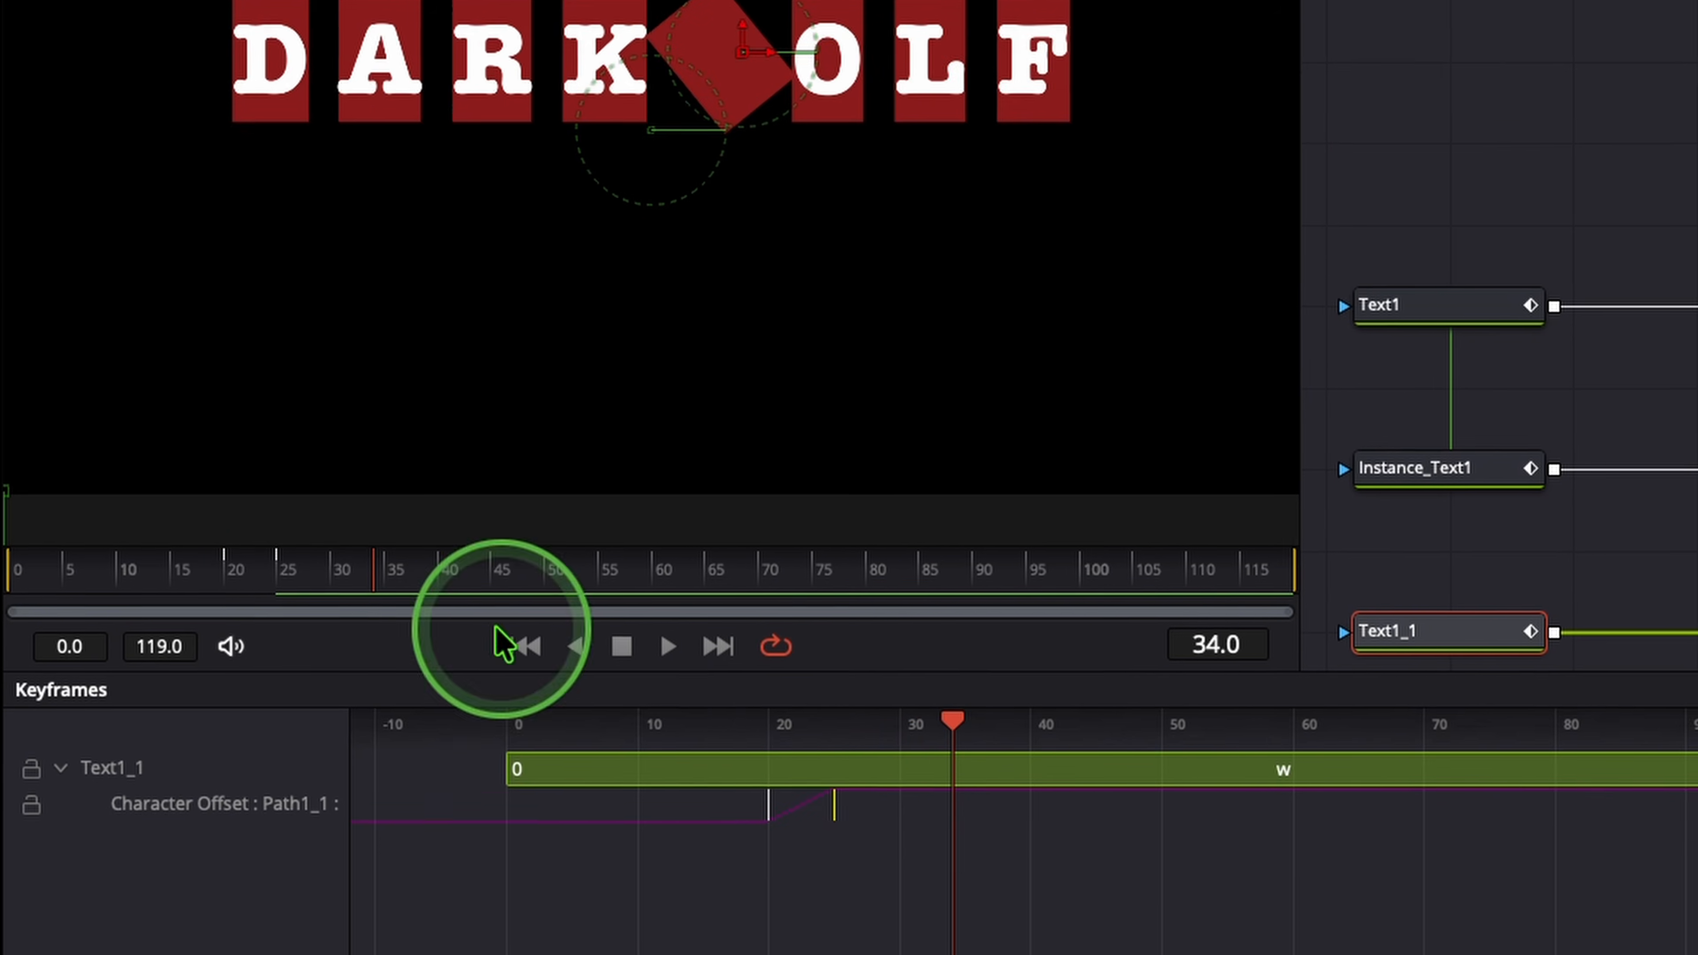
drag(281, 414, 4, 427)
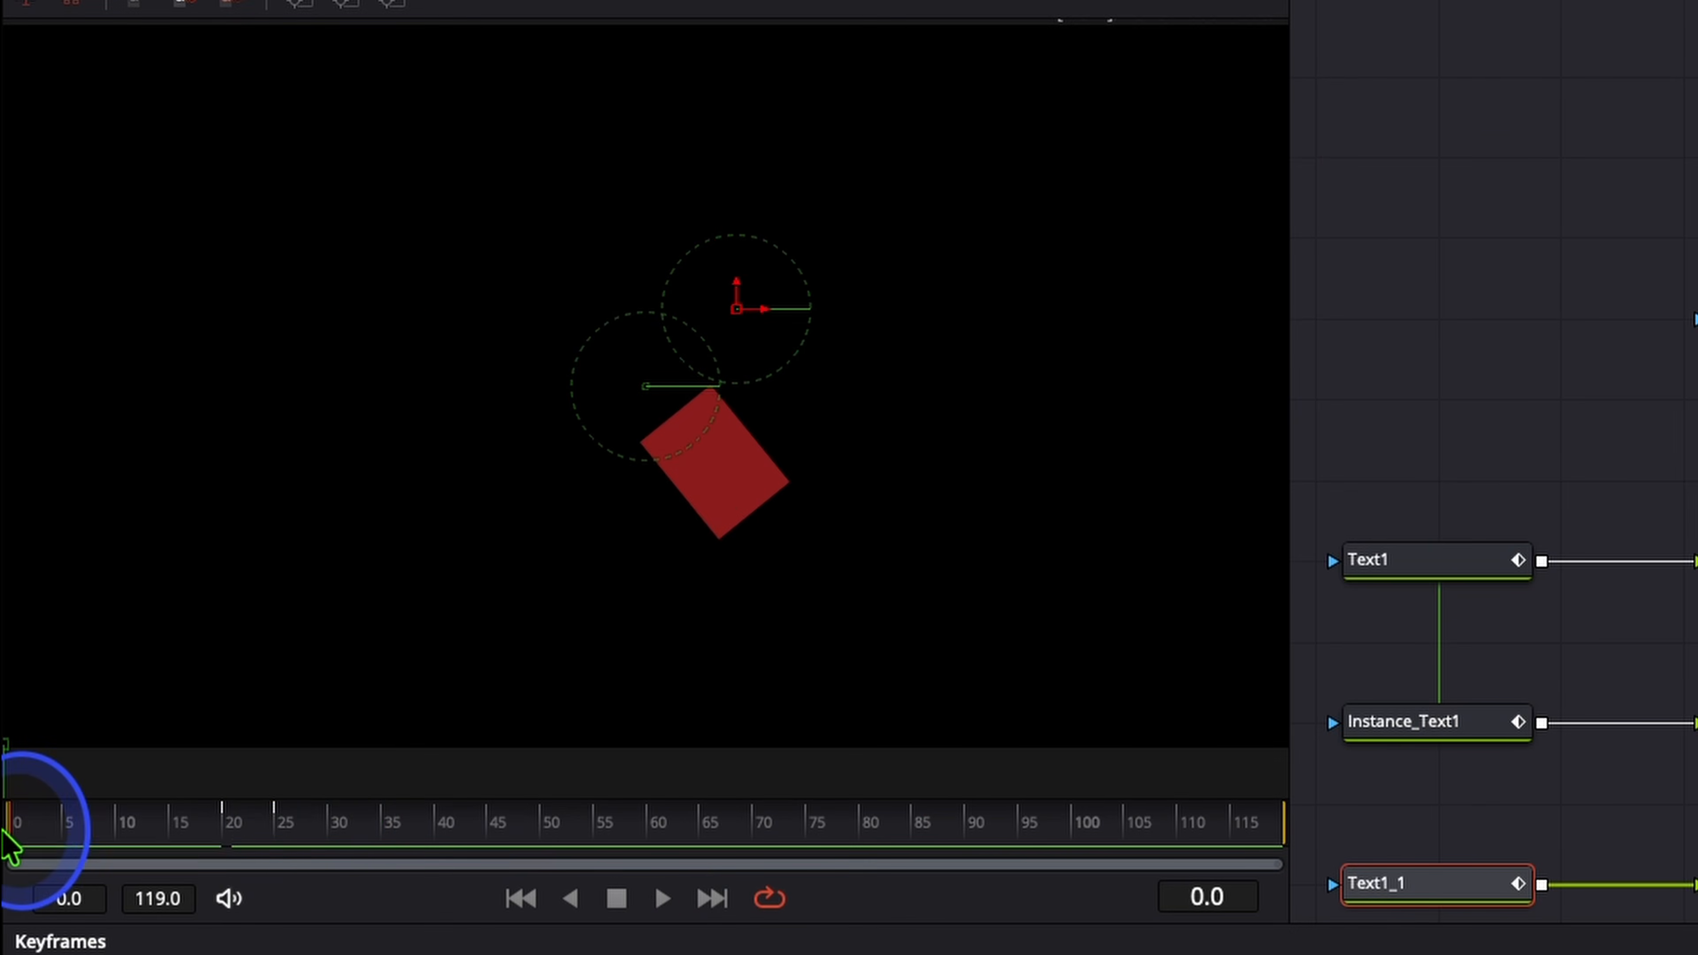
key(space)
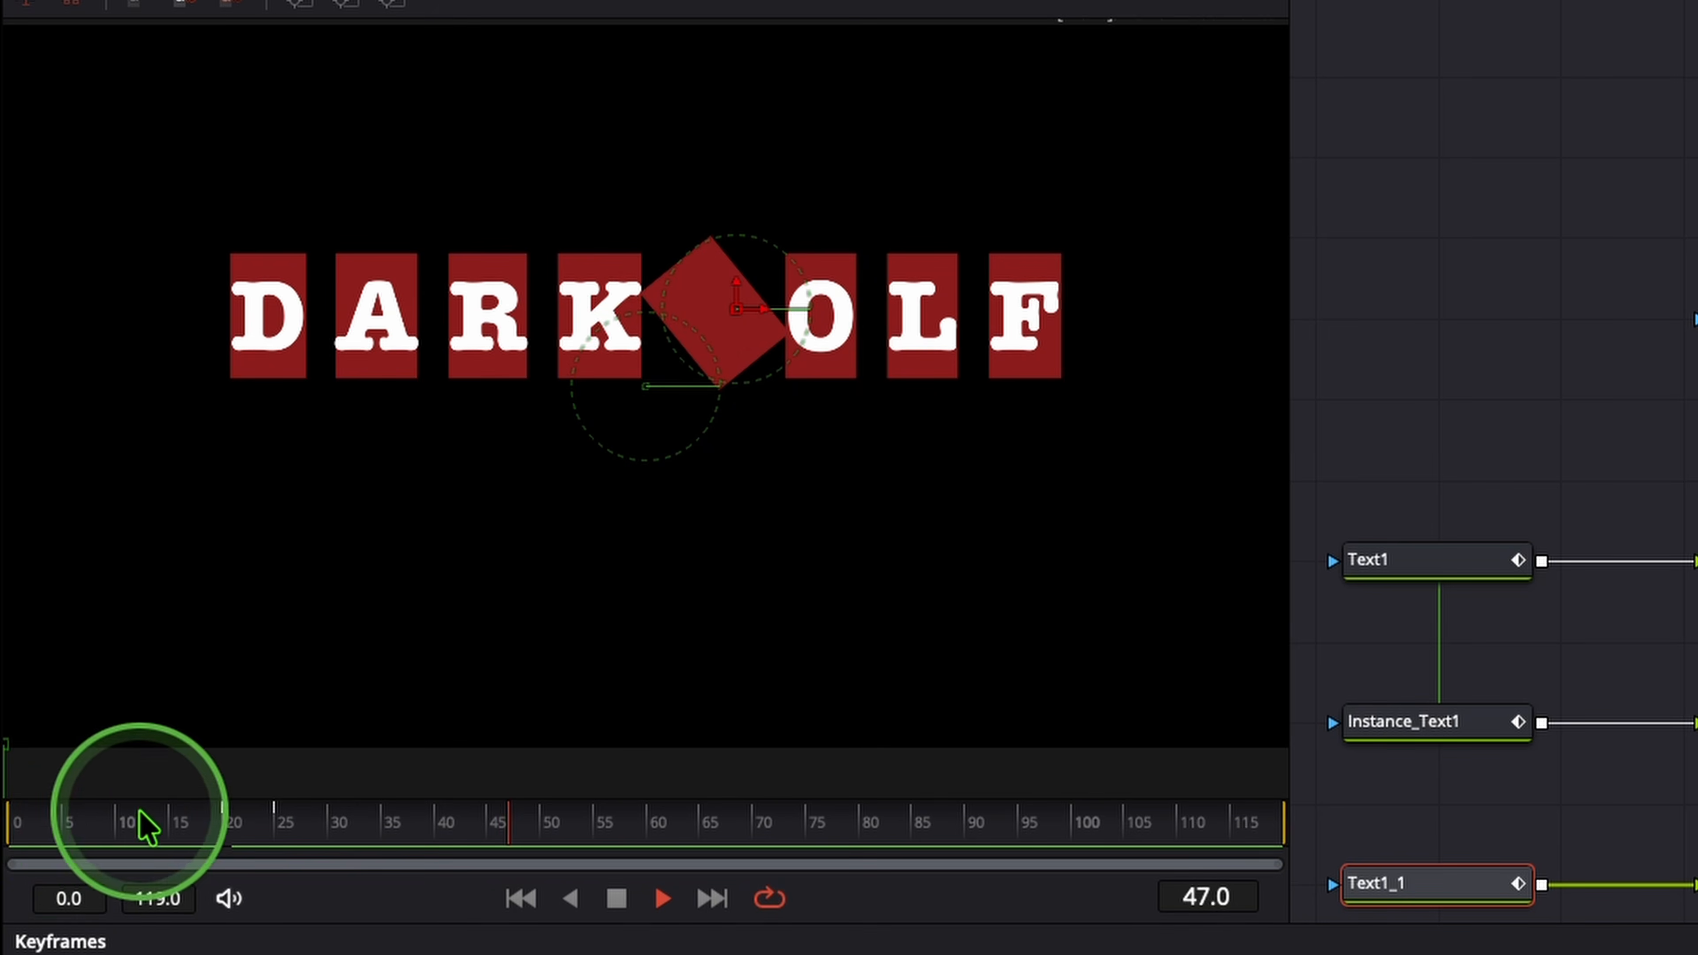
key(space)
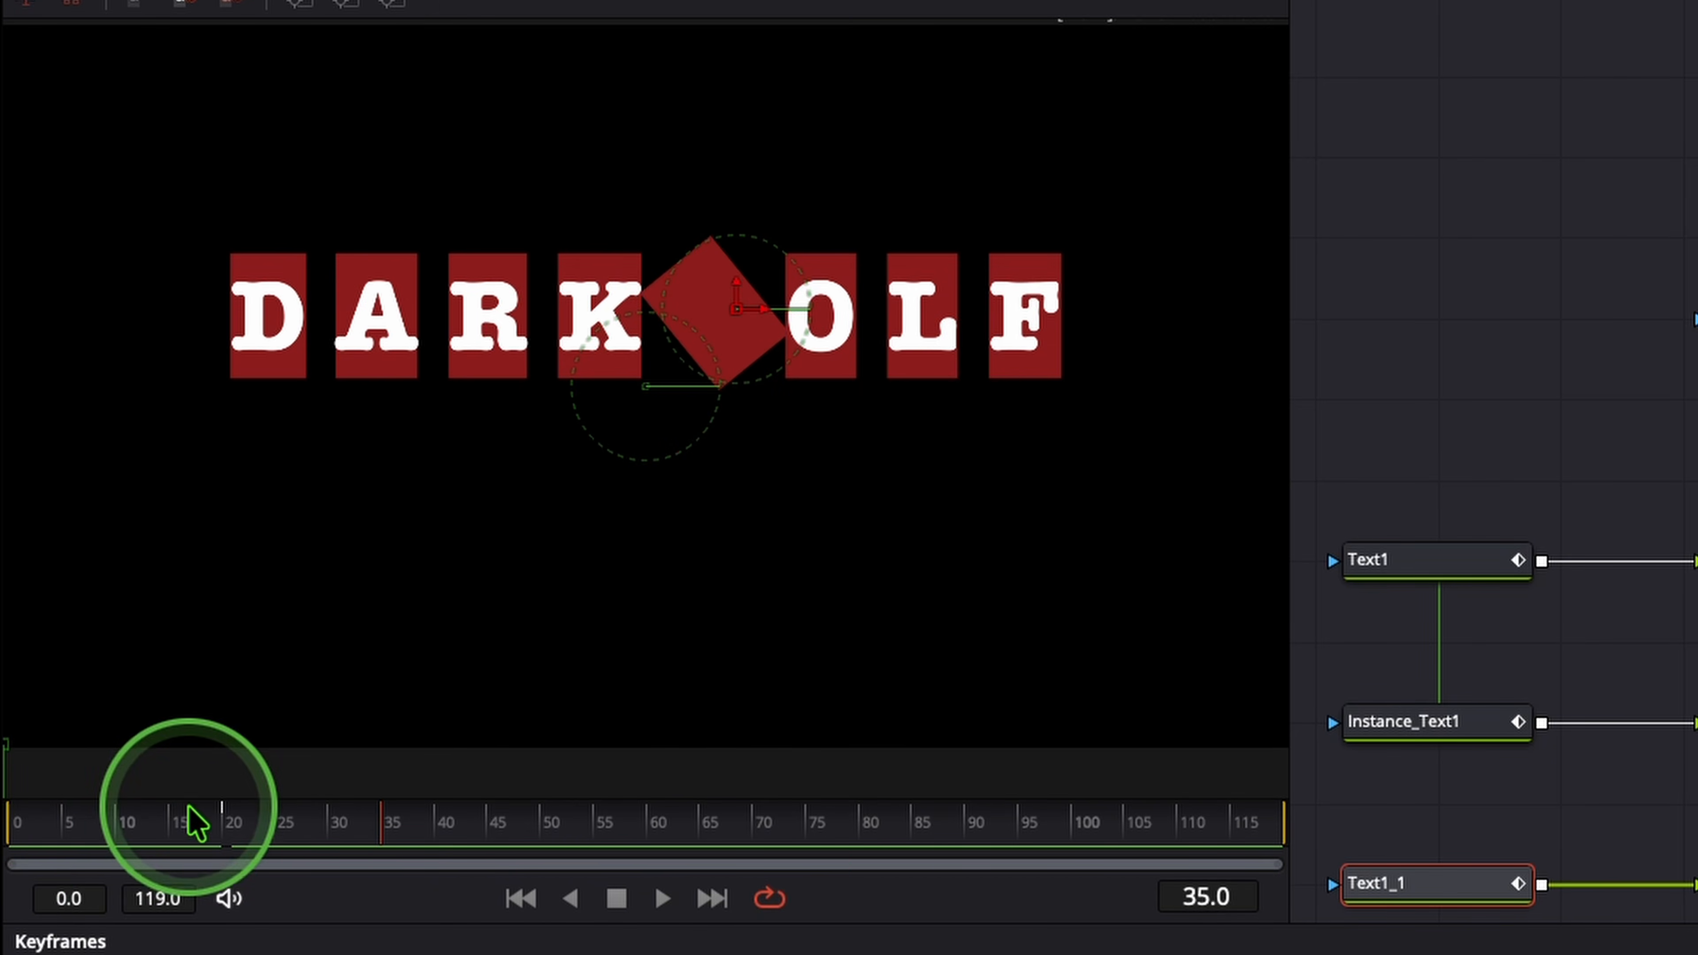
drag(190, 808, 3, 834)
key(space)
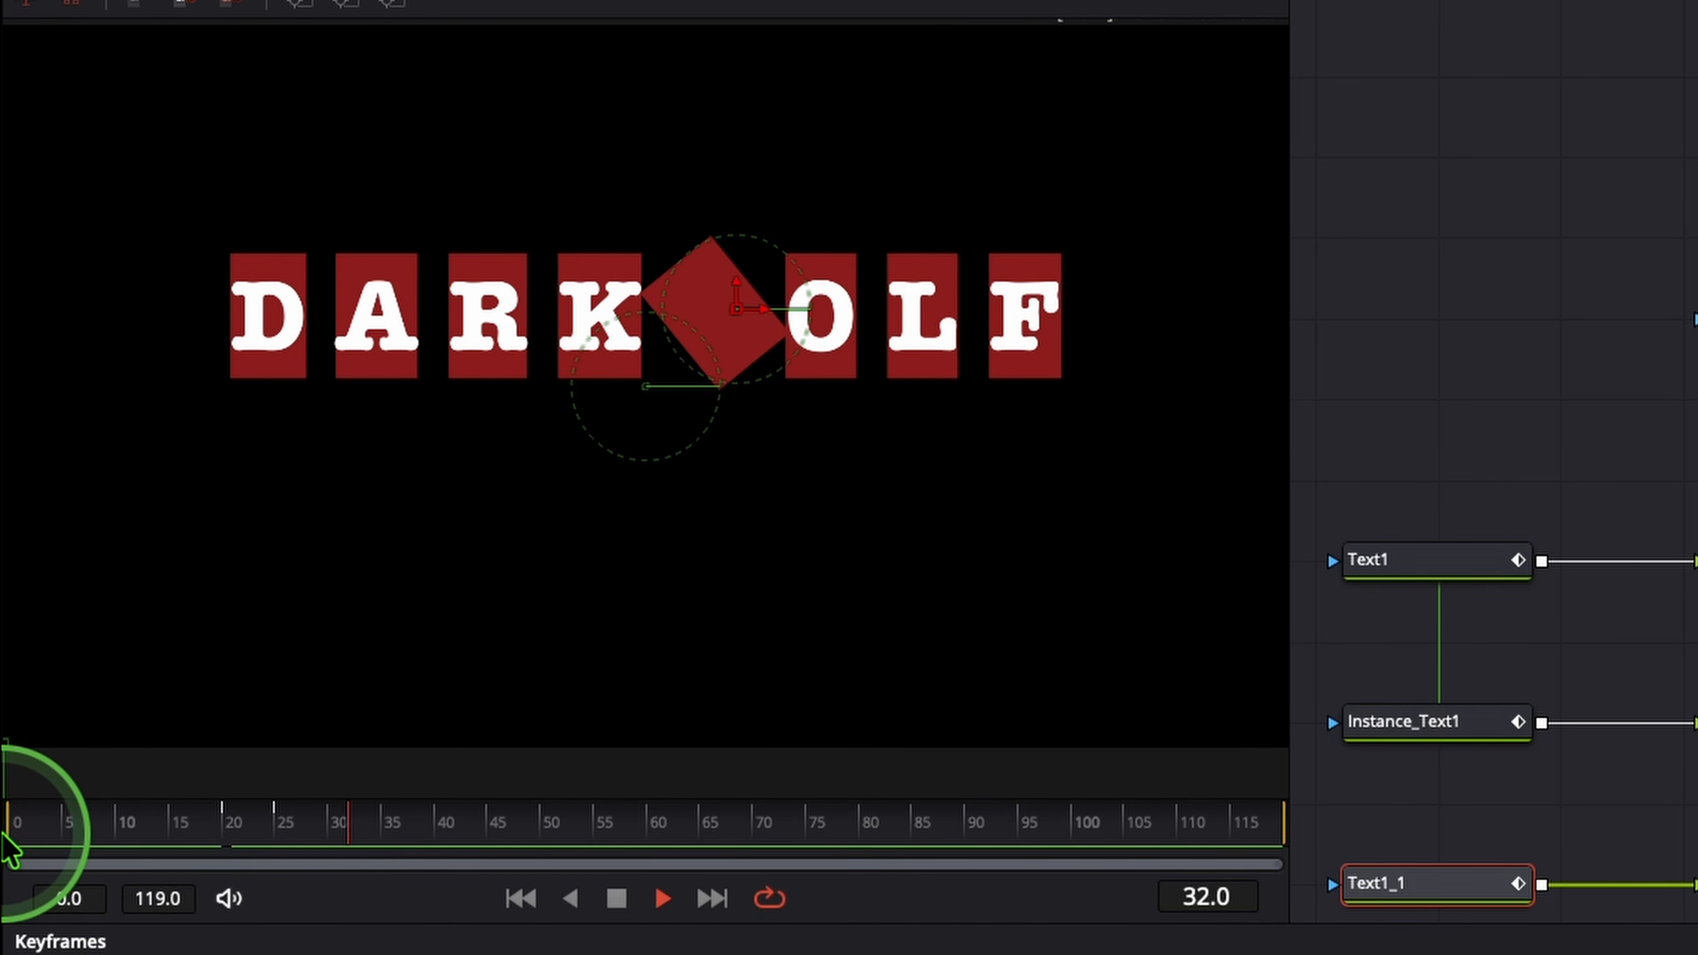
click(349, 842)
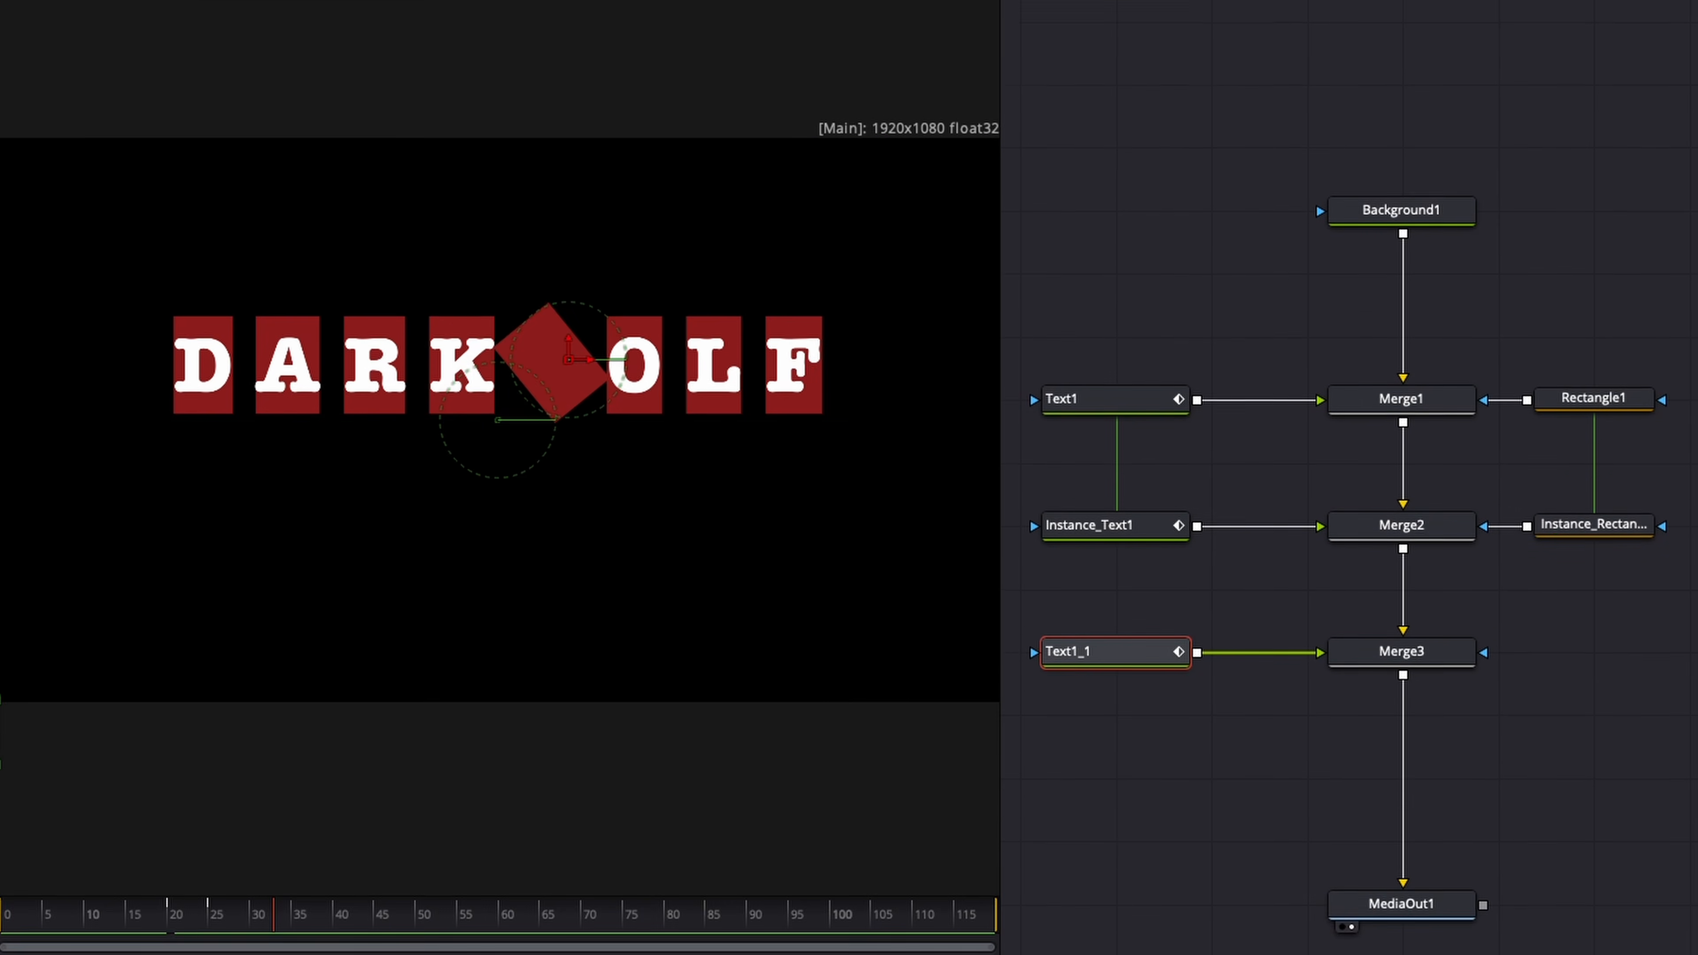
- Connect the output of Instance_Rectangle1 to Merge3's mask input so the w box shares that mask
click(1532, 436)
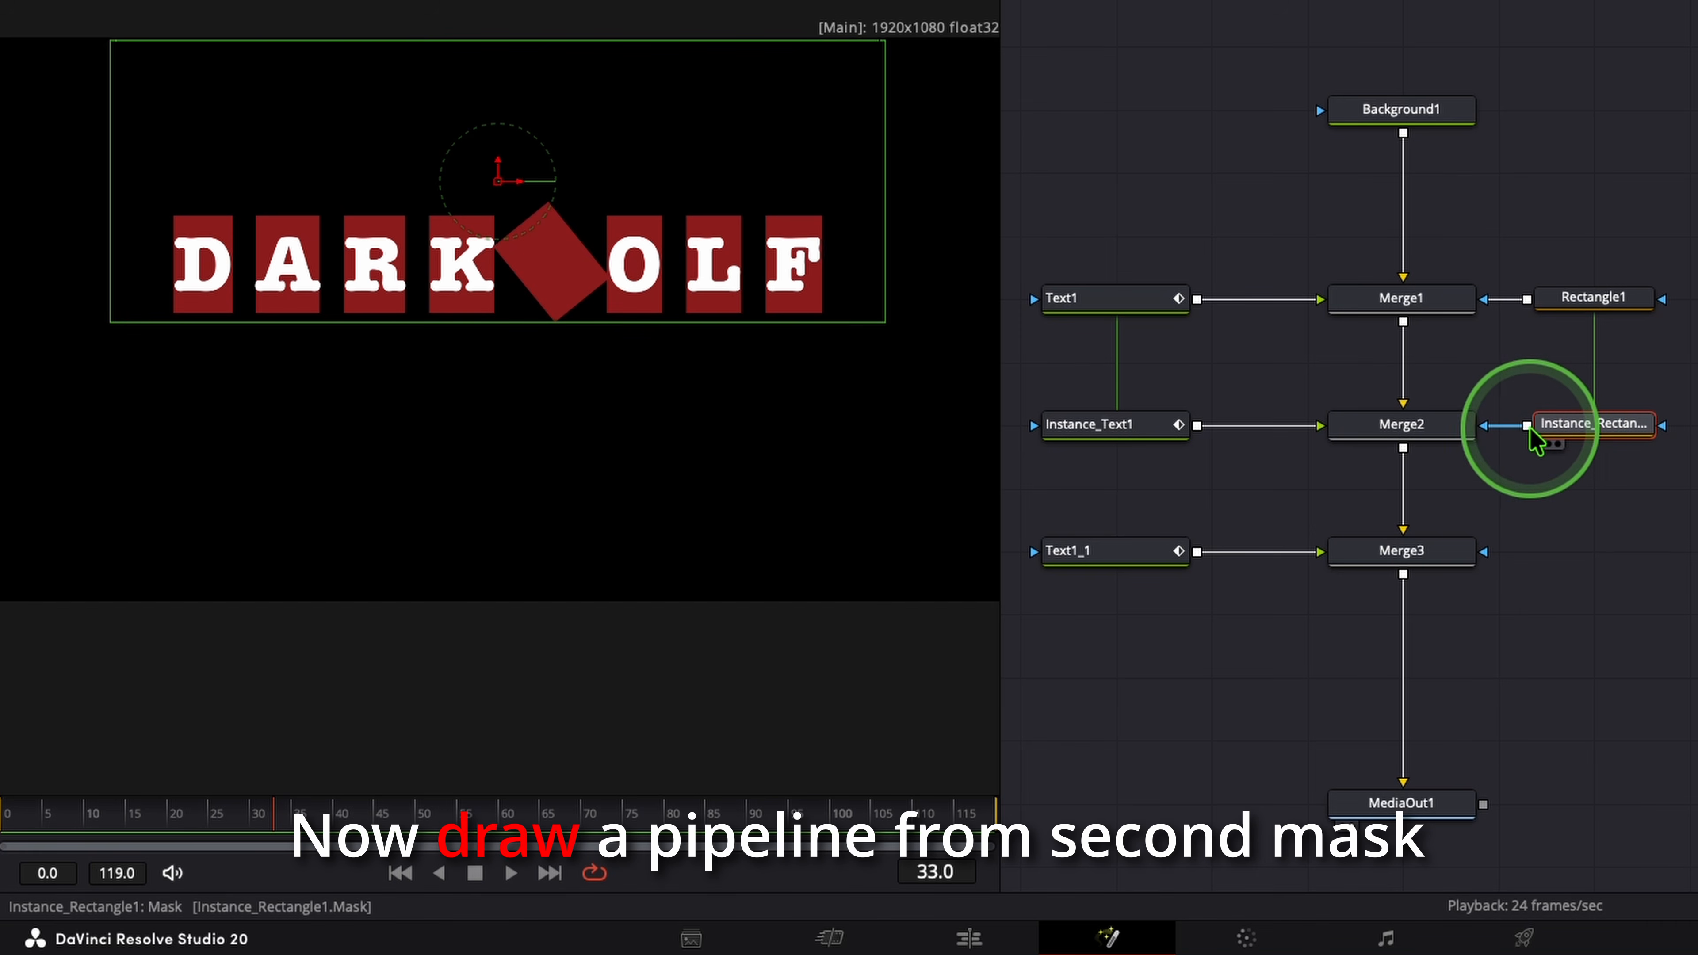
drag(1510, 485, 1483, 551)
- Replay the animation from the start to check how the mask hides the w box before it rises
click(20, 819)
key(space)
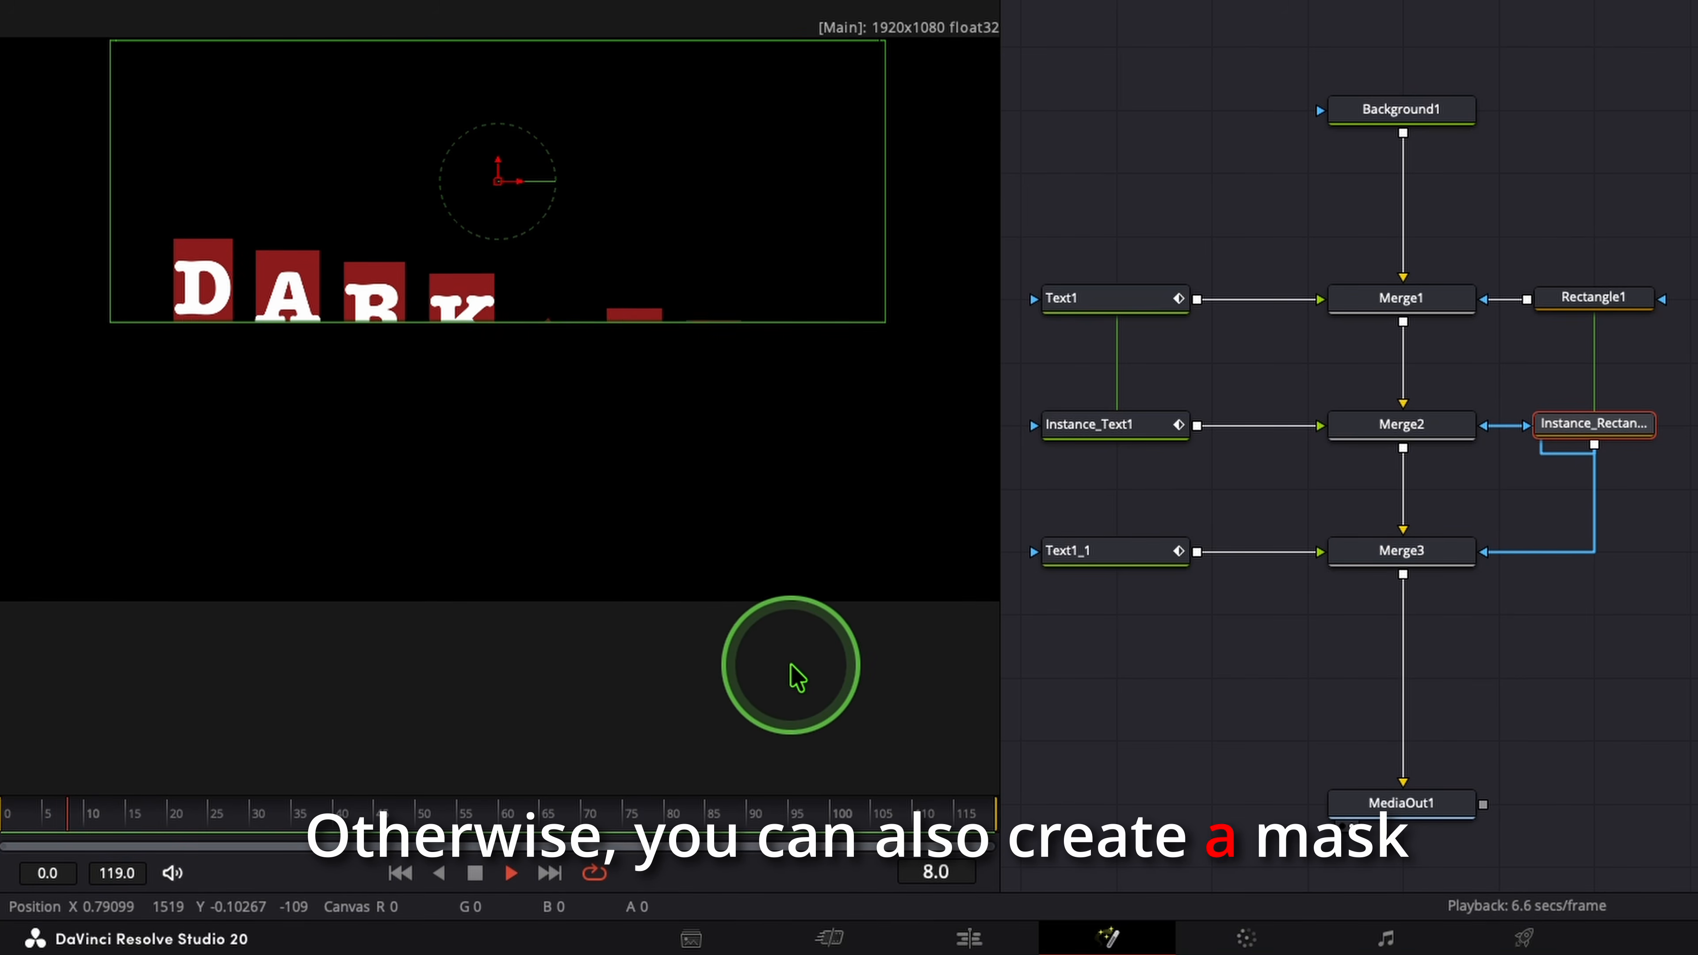
click(18, 816)
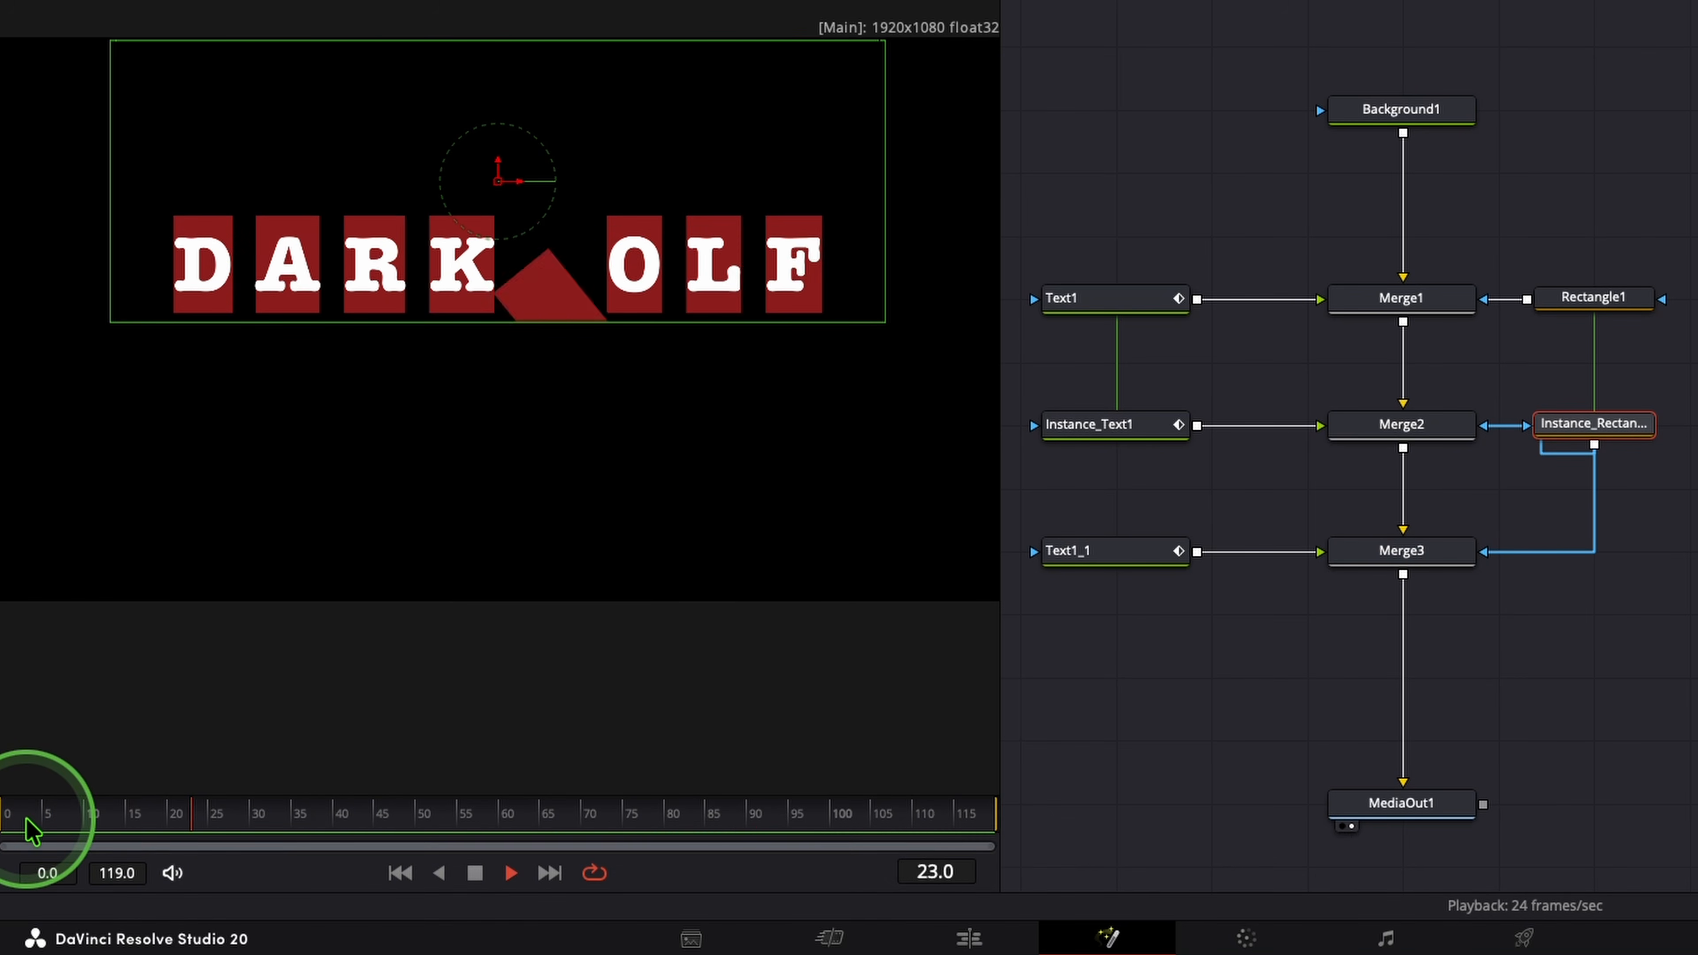
key(space)
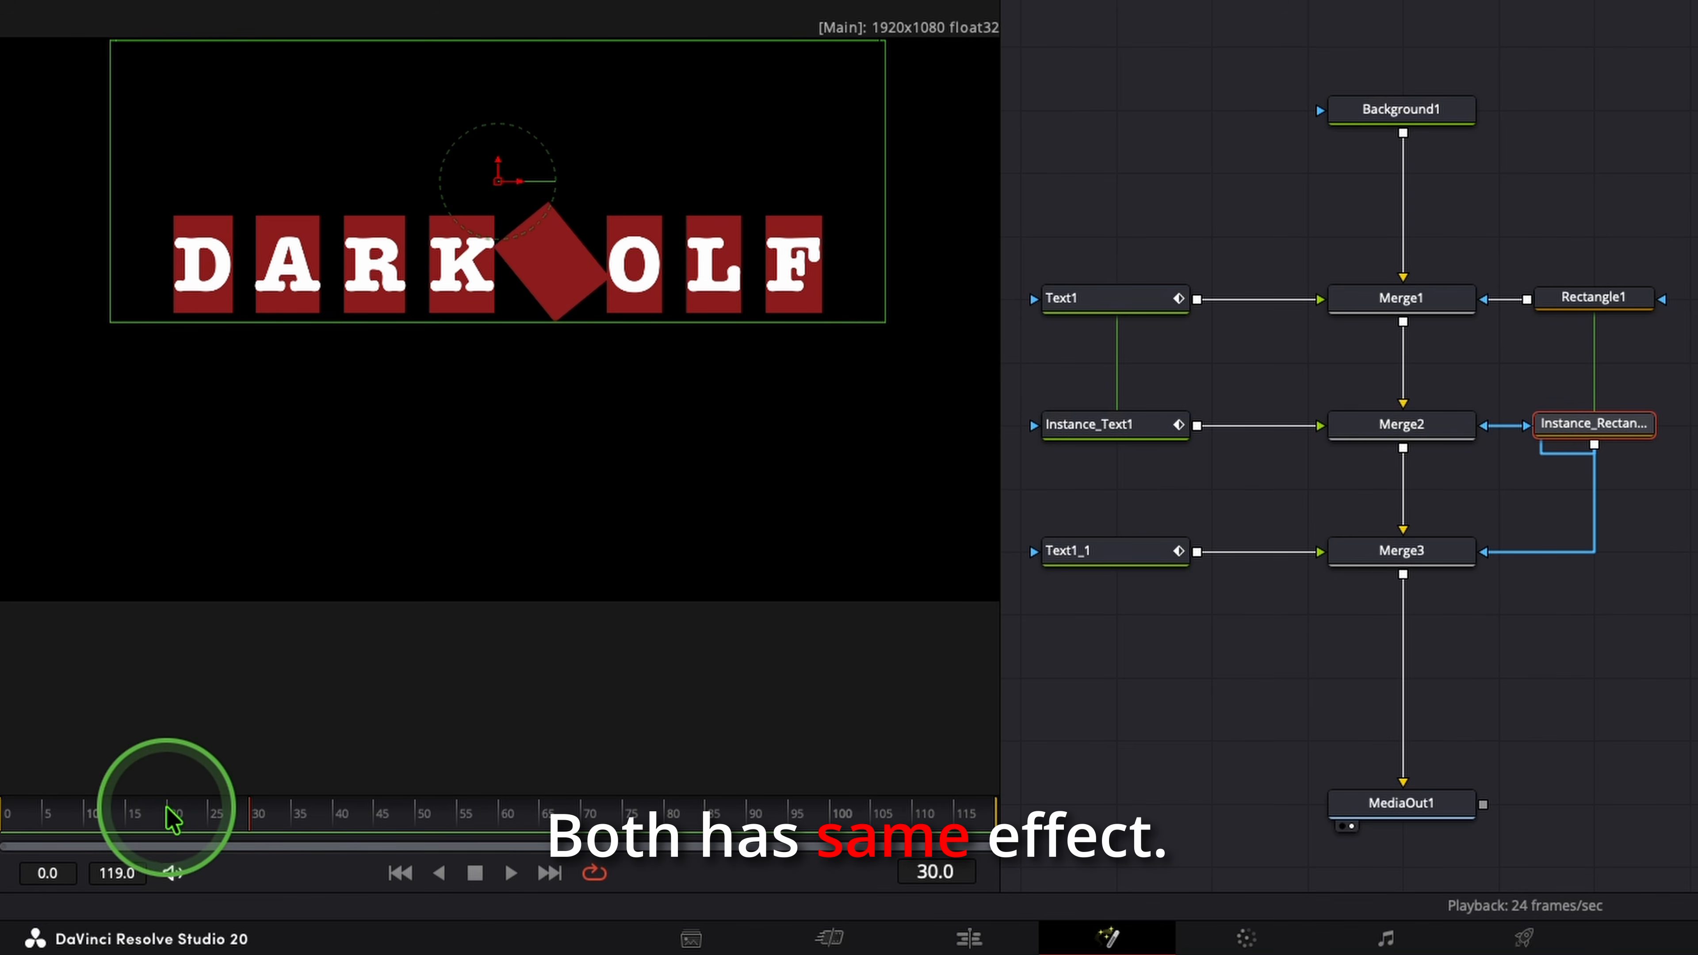
drag(194, 812, 4, 799)
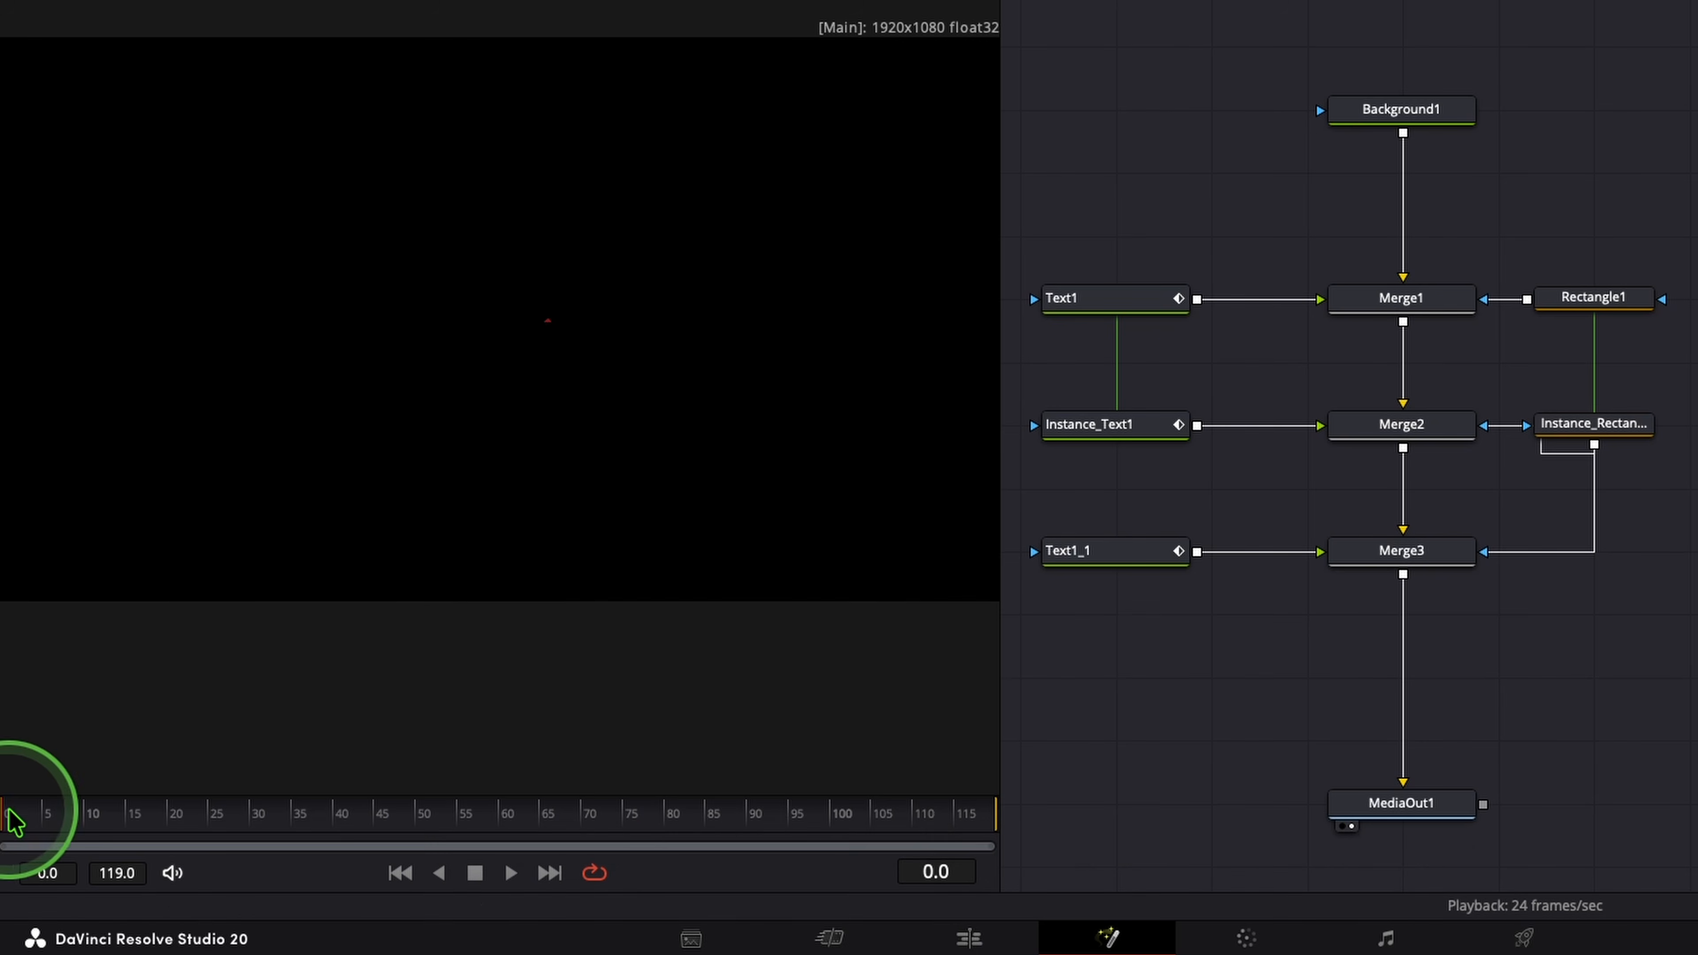
key(space)
key(space)
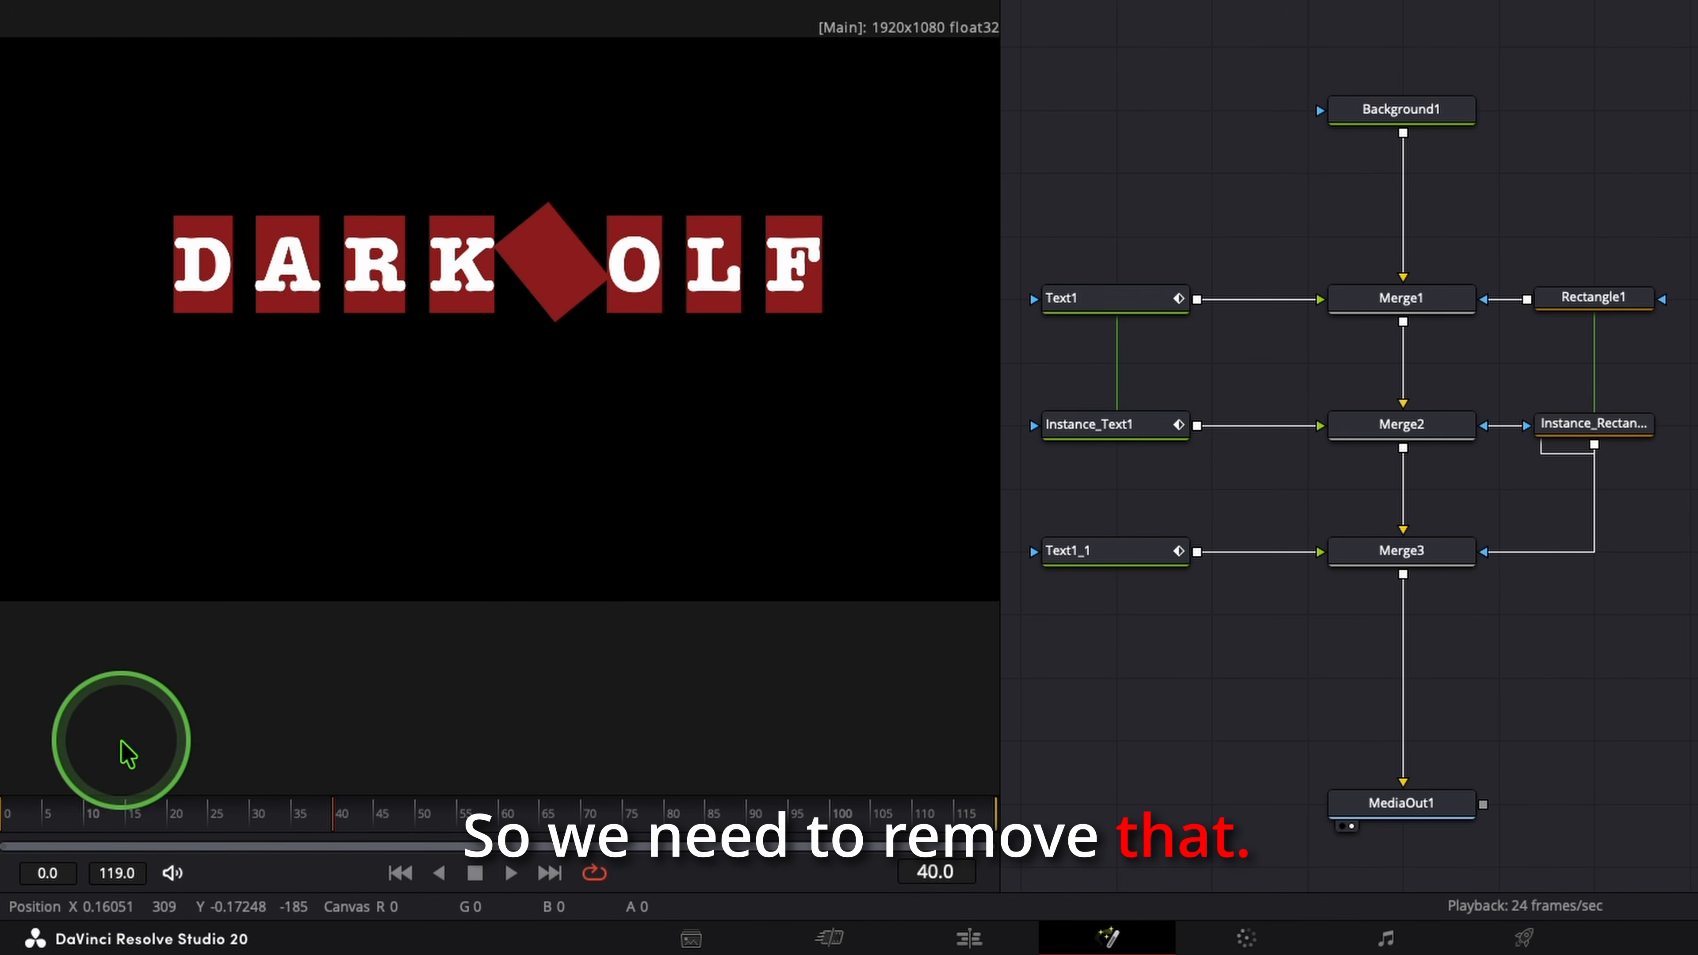
- Lower the Y offset of Text1_1's Follower modifier to about -0.122 at the frame 20 keyframe
drag(8, 811, 10, 809)
click(1117, 561)
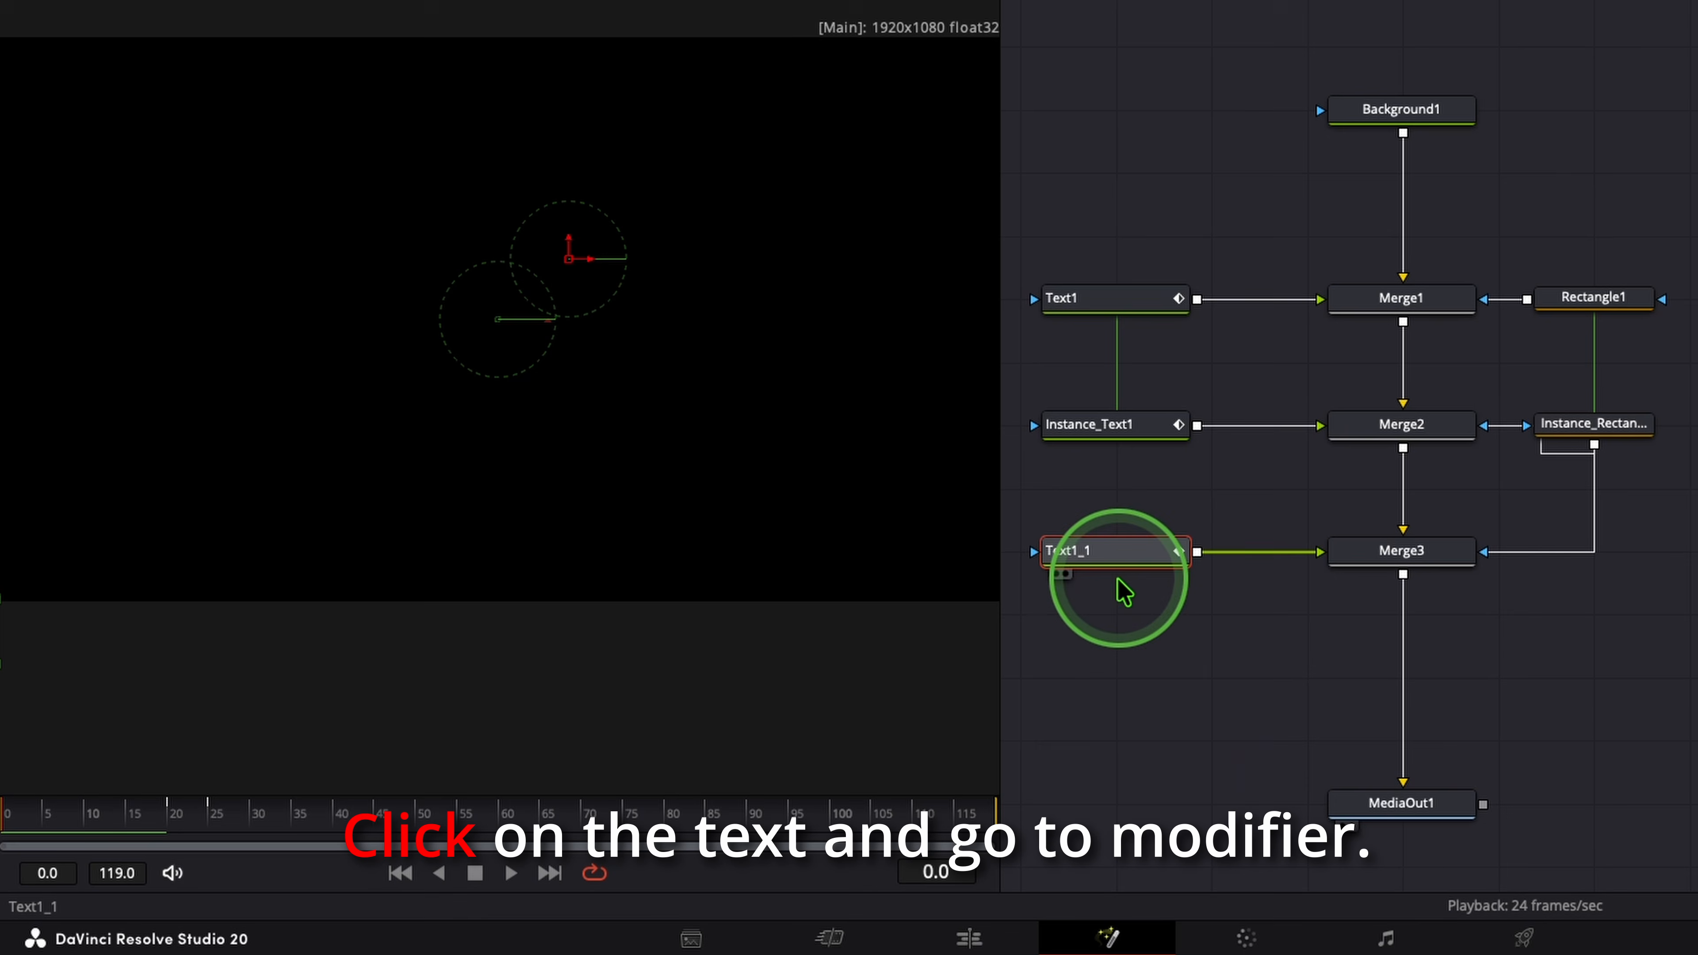
click(1590, 140)
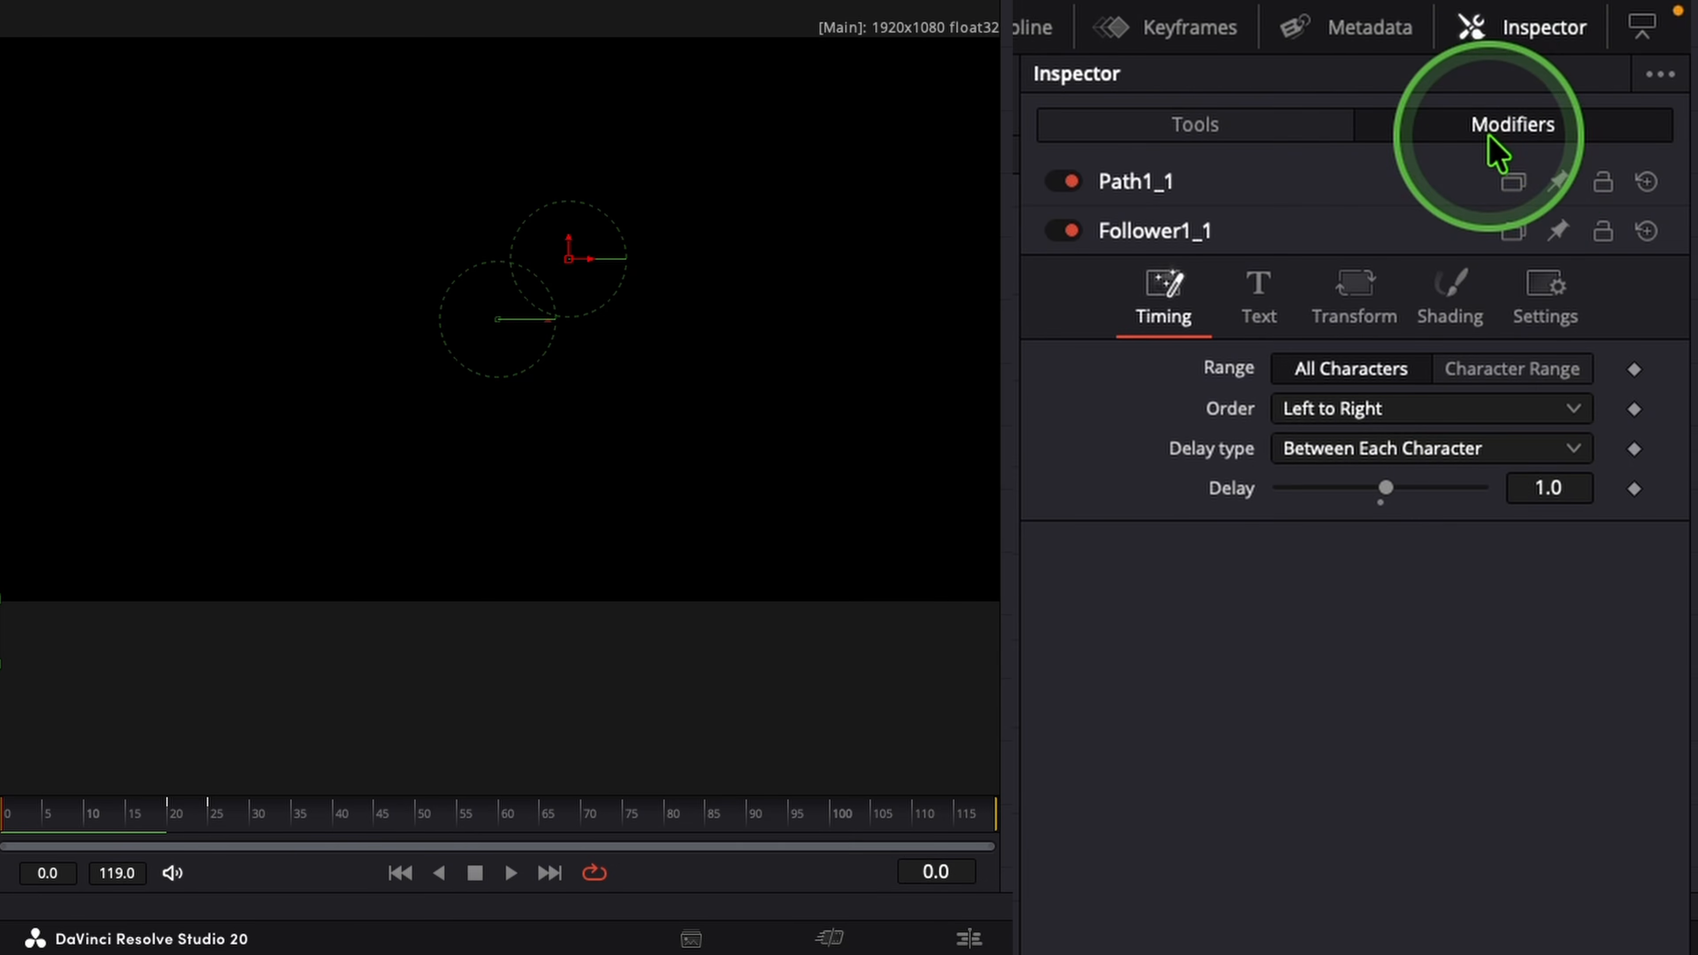
click(1342, 295)
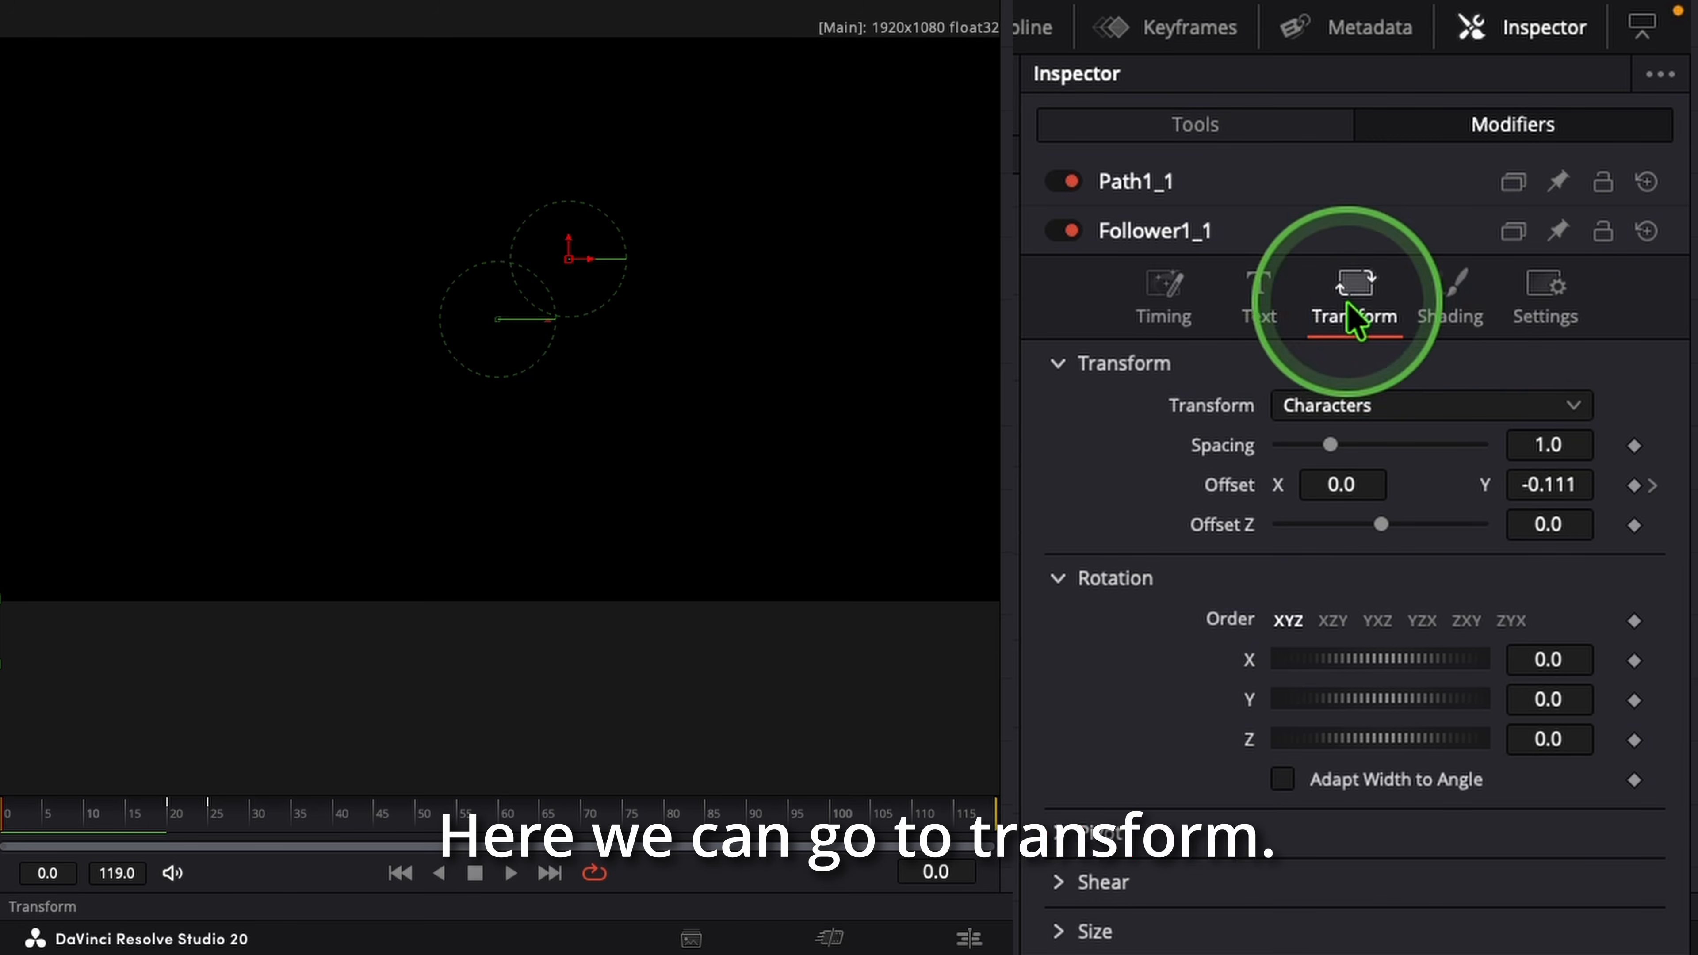
drag(30, 841, 162, 838)
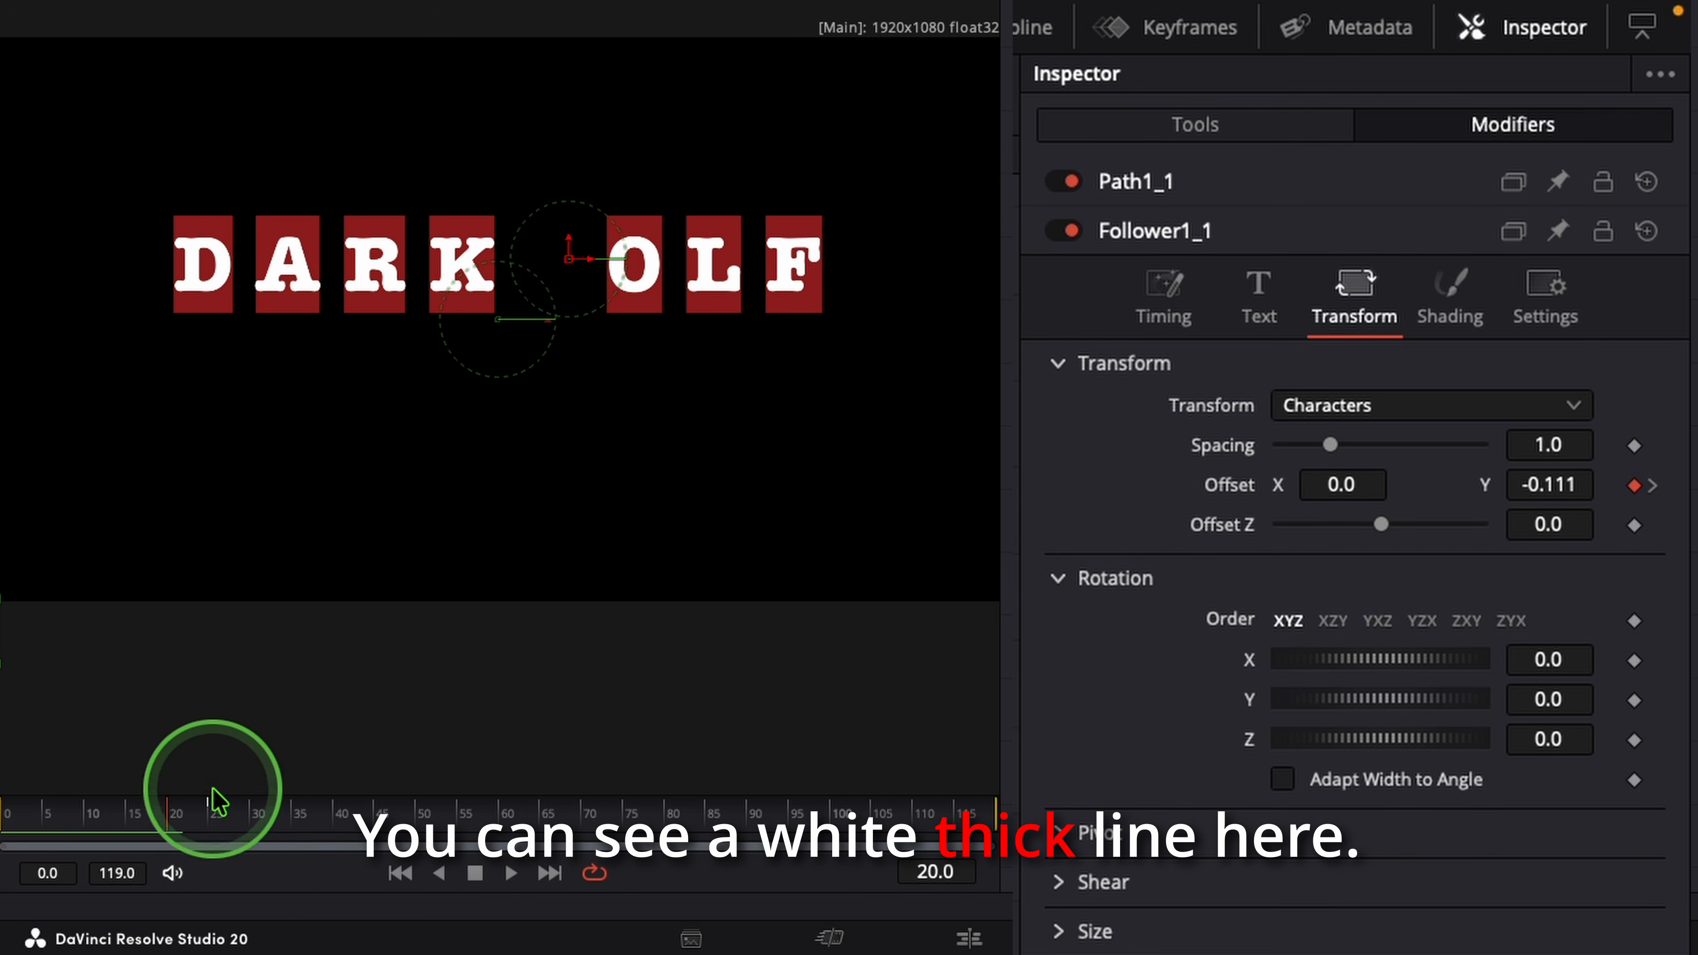
click(168, 830)
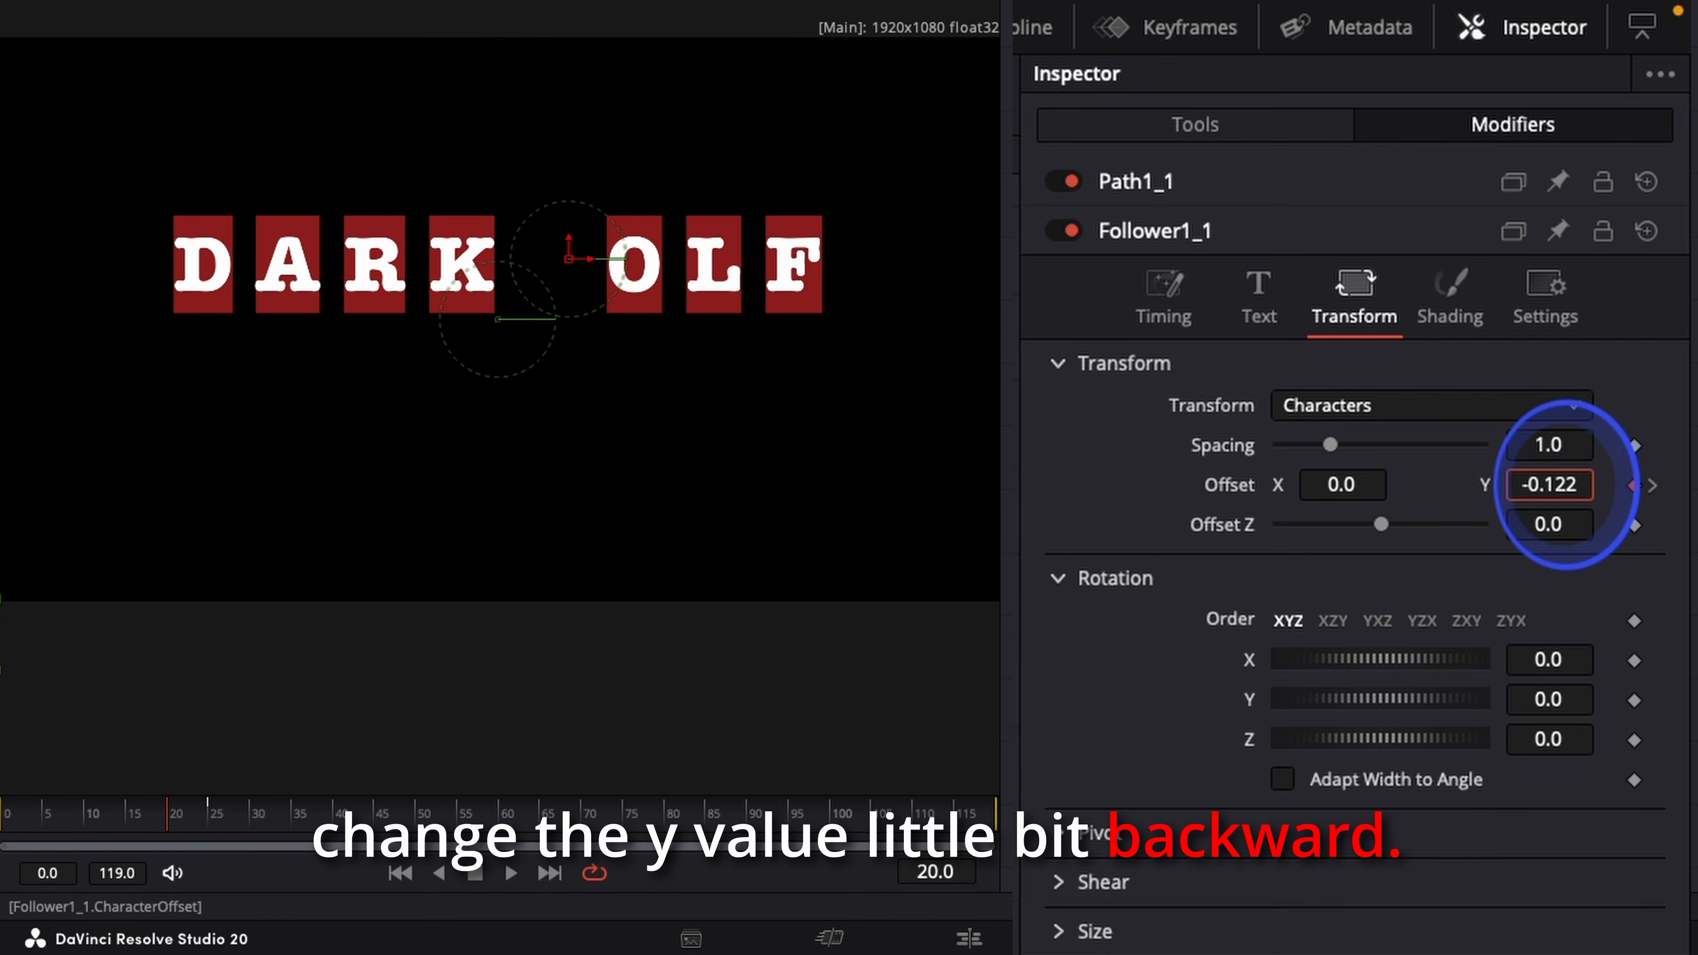
drag(1567, 485, 1557, 481)
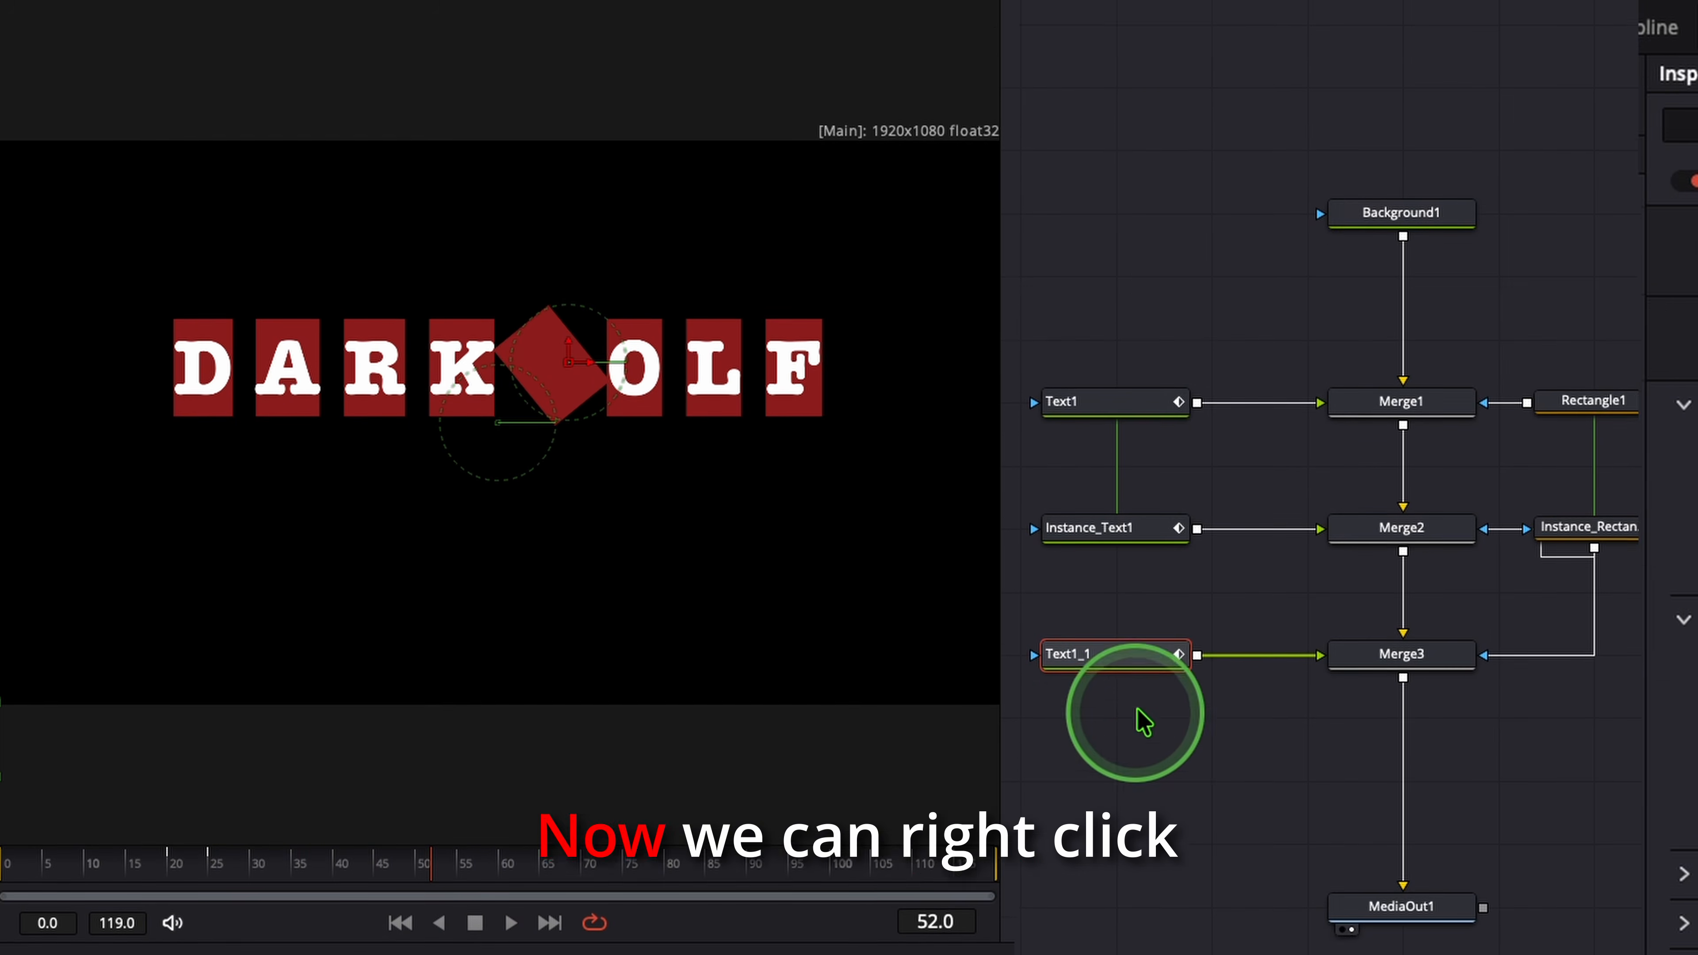
- Copy the Text1_1 node and paste an instance of it below the original
right_click(1100, 682)
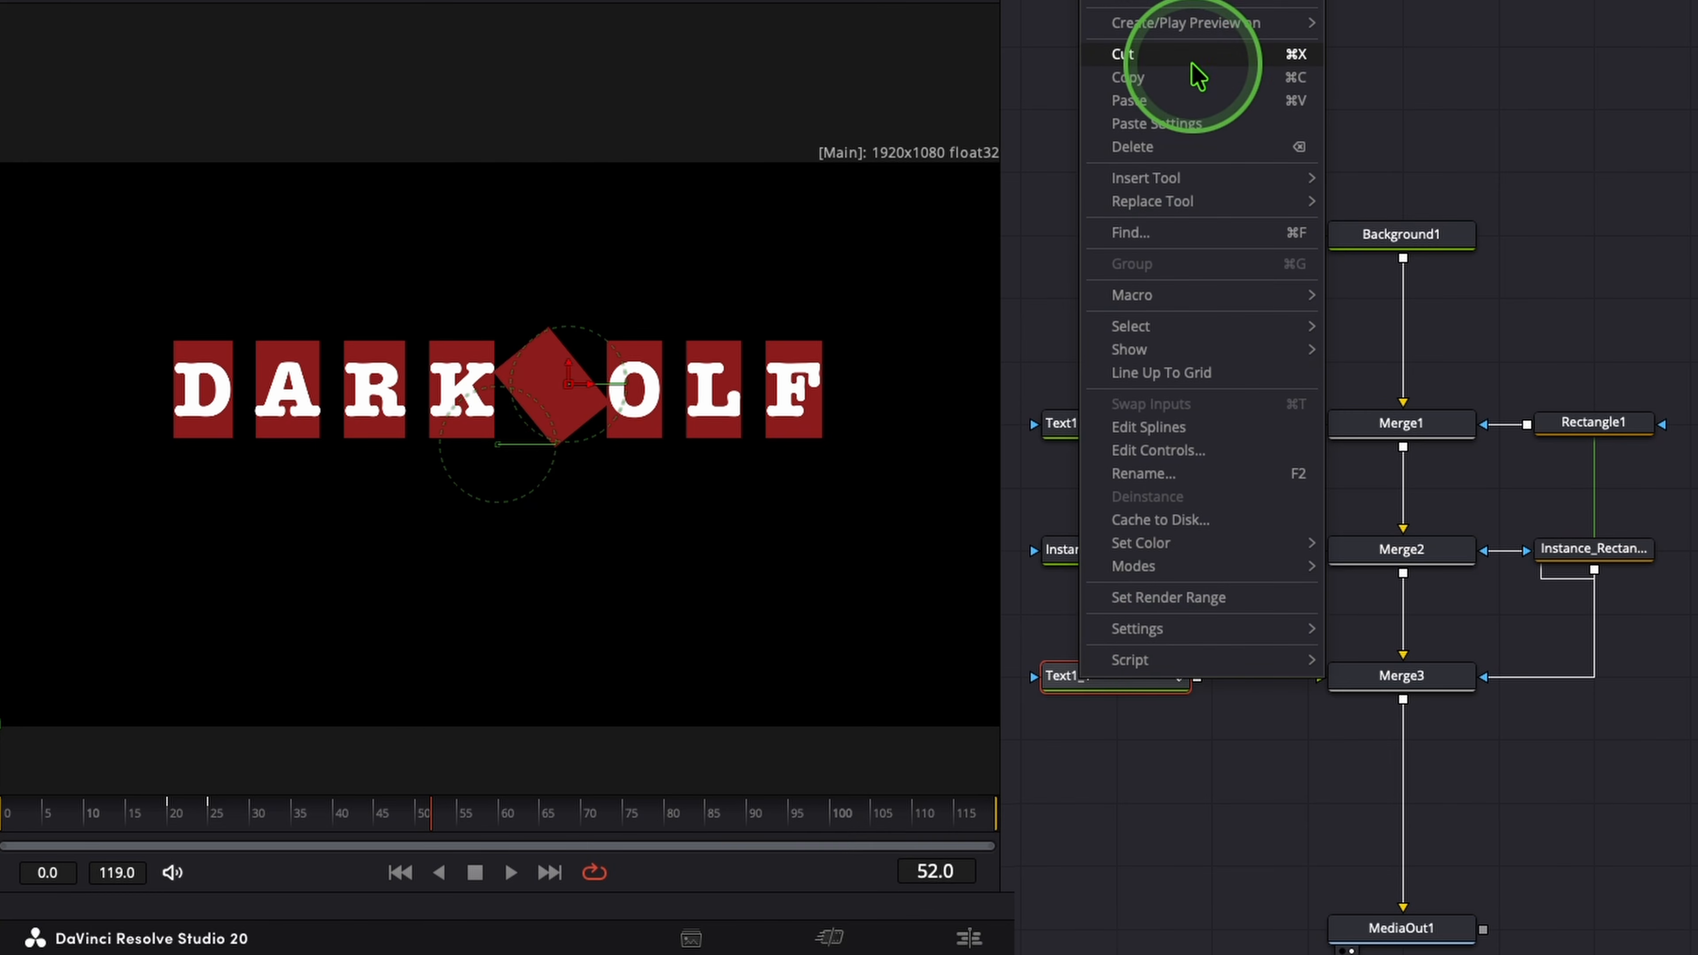
click(1177, 77)
right_click(1095, 743)
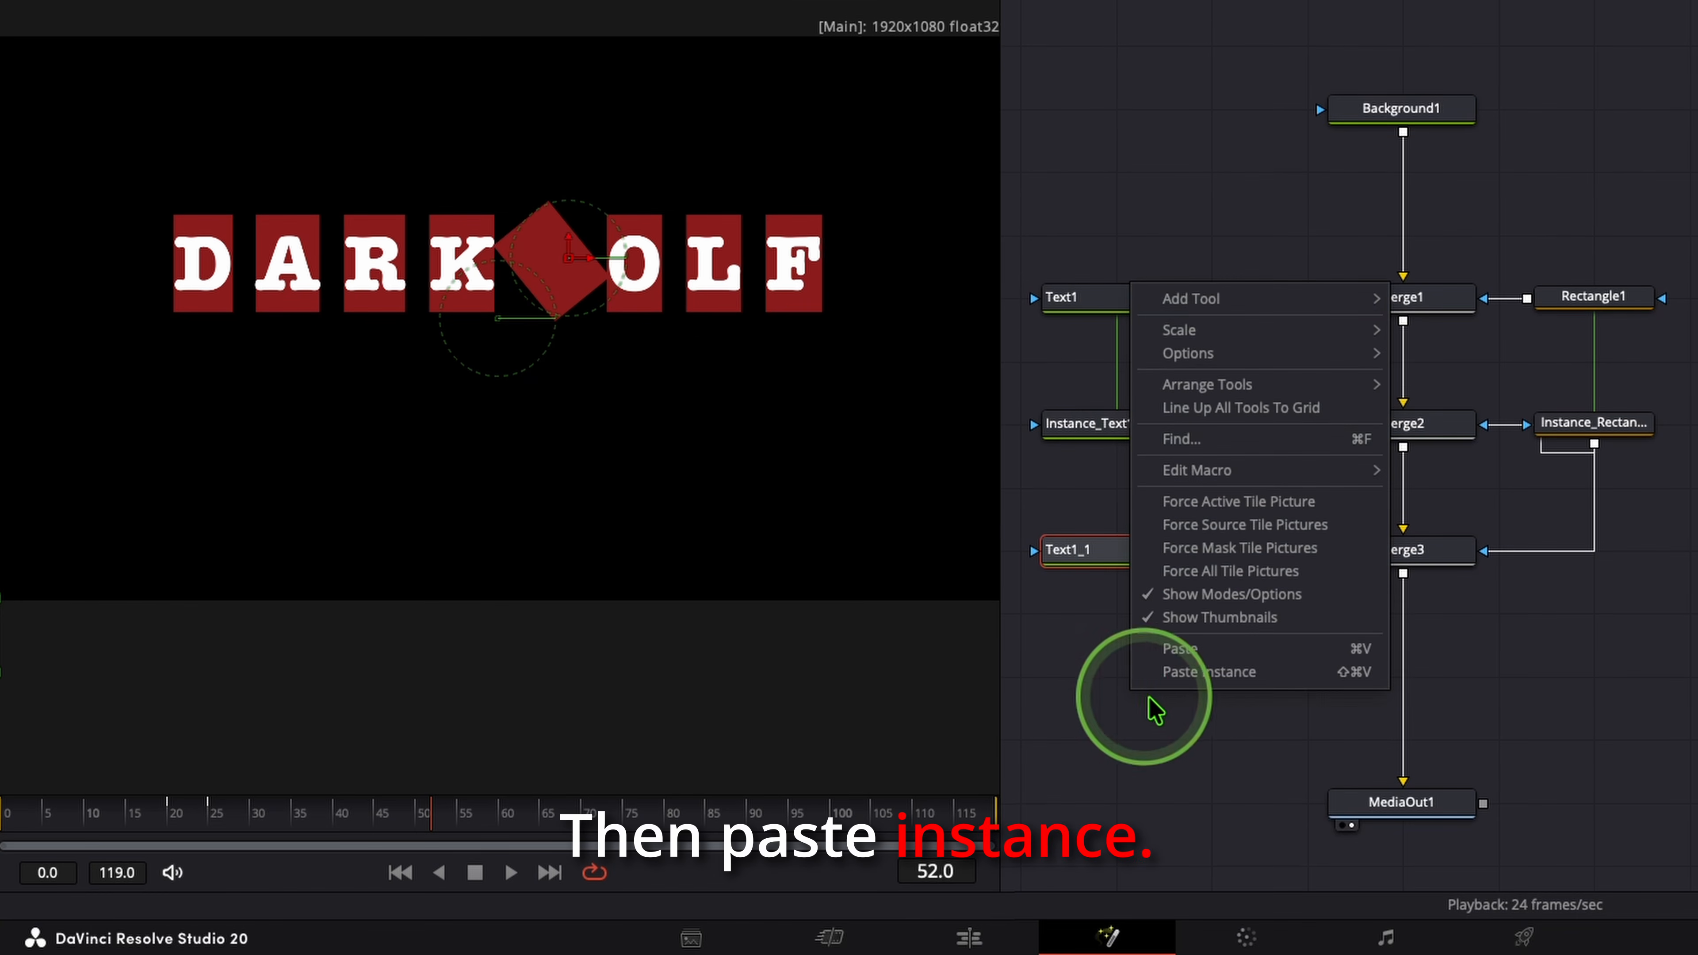
click(1203, 669)
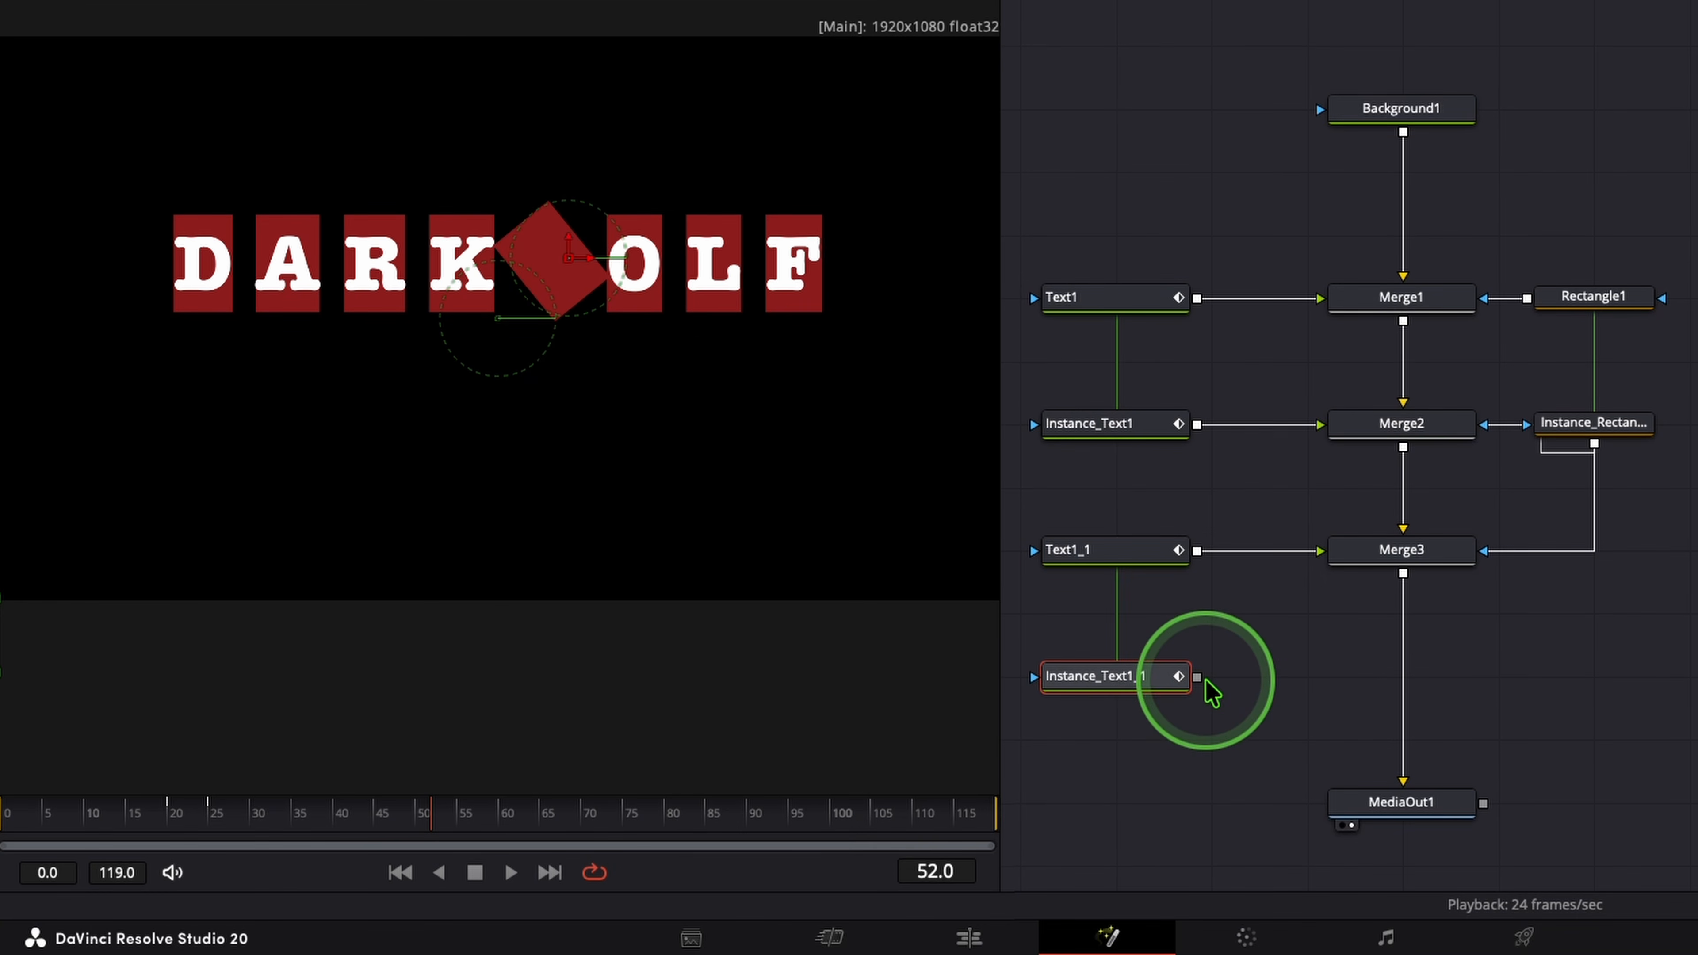
- Merge Instance_Text1_1 over the output of Merge3 and connect Instance_Rectangle1 to the new merge's mask input
drag(1197, 677, 1403, 574)
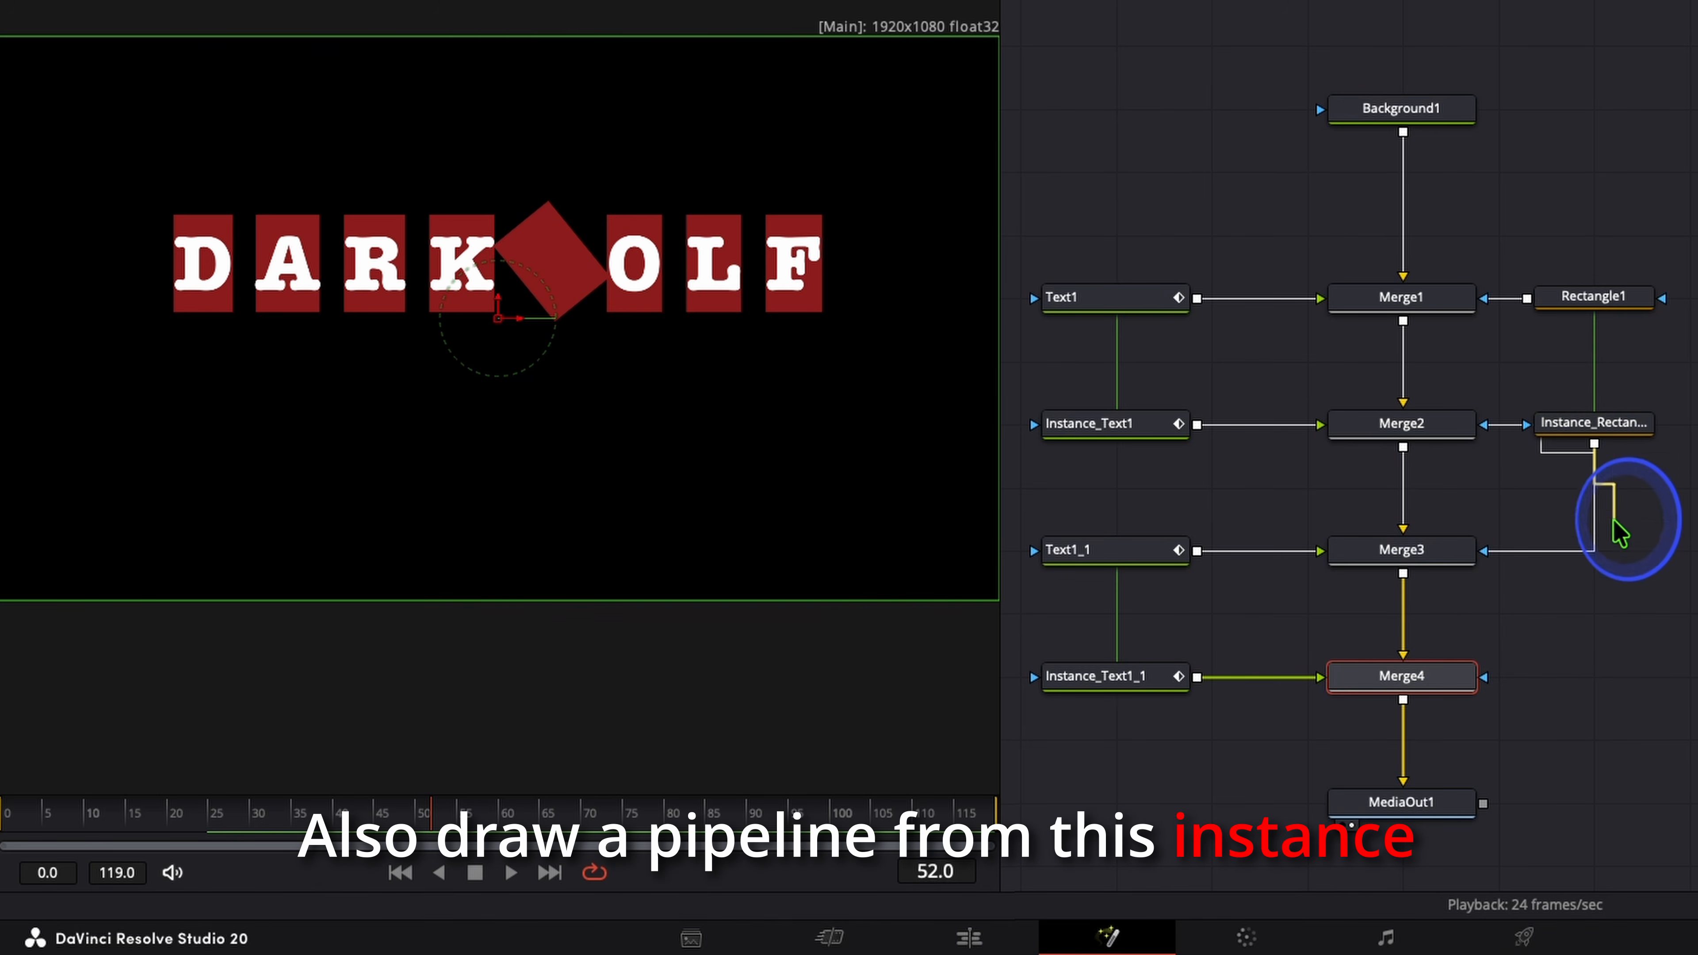
drag(1619, 533, 1437, 698)
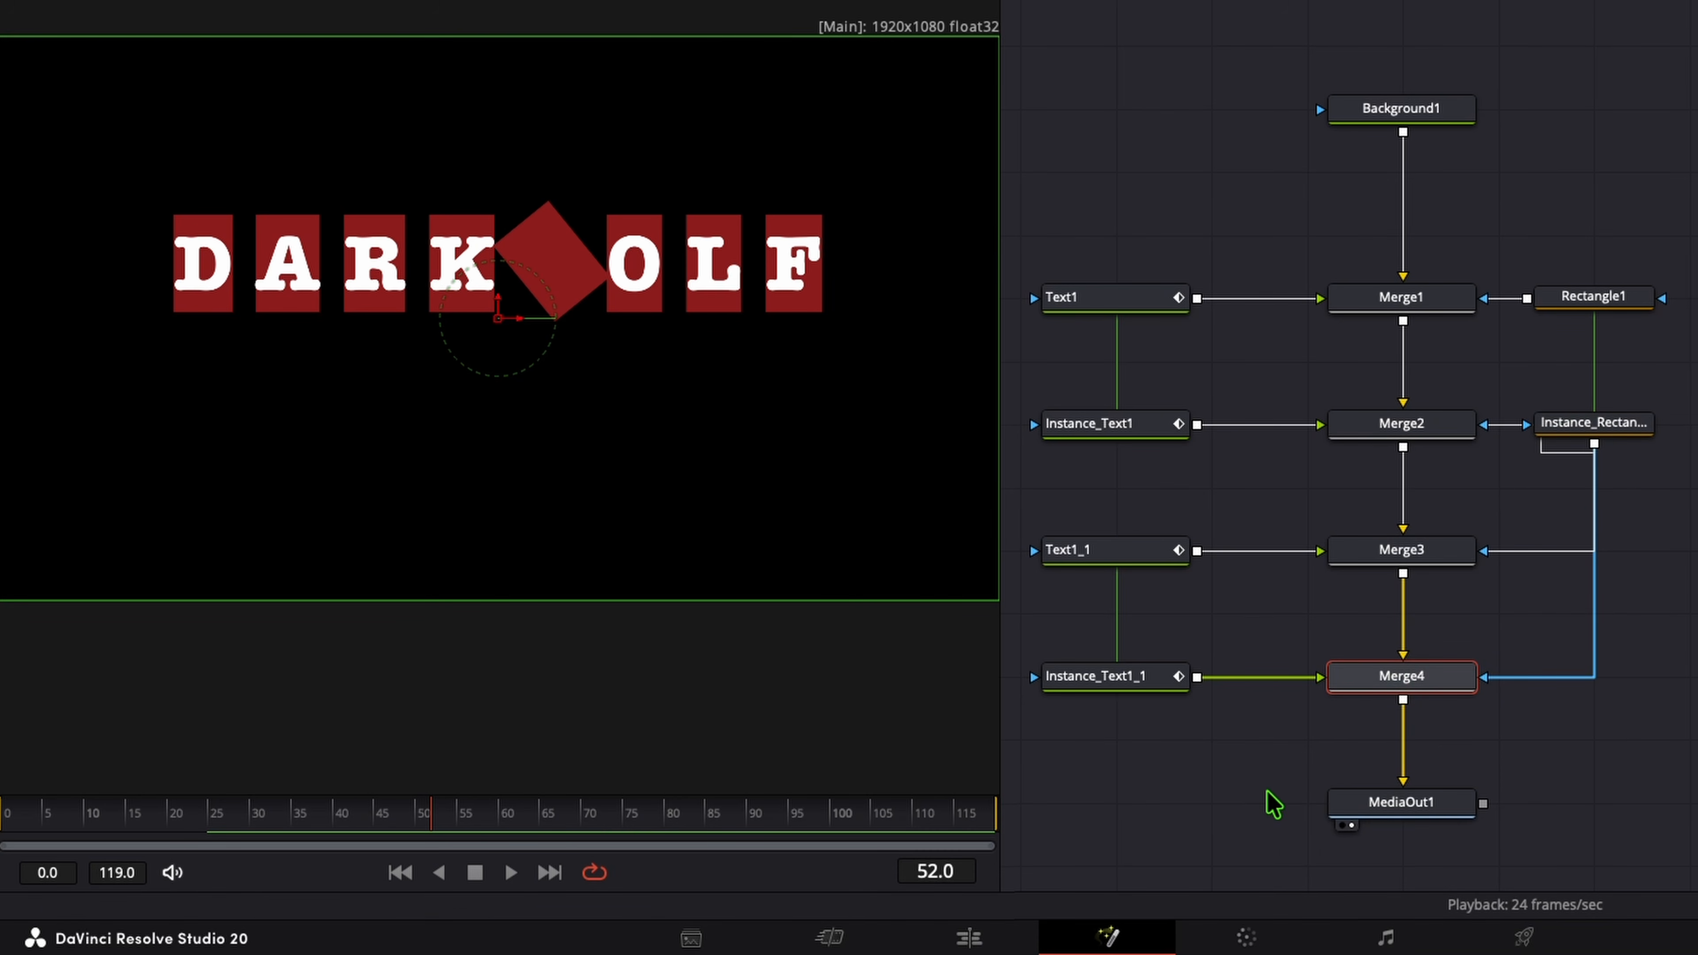
- Deinstance the appearance and color in Instance_Text1_1's shading and set its appearance to text fill
click(1099, 685)
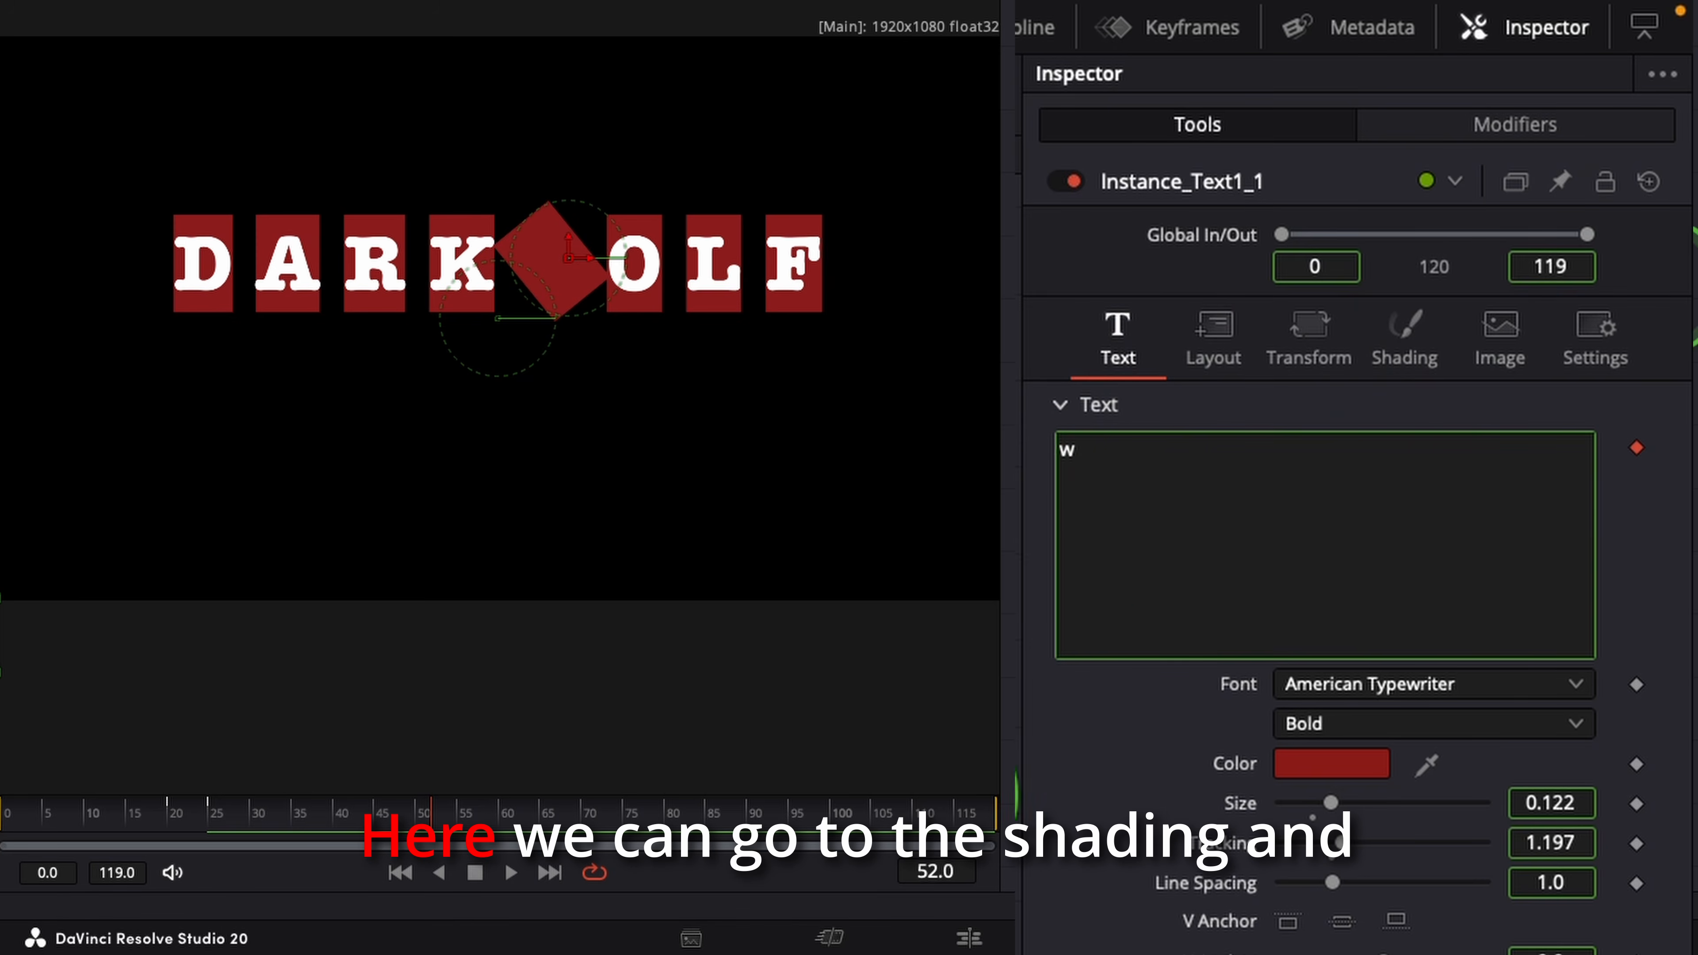
click(1410, 357)
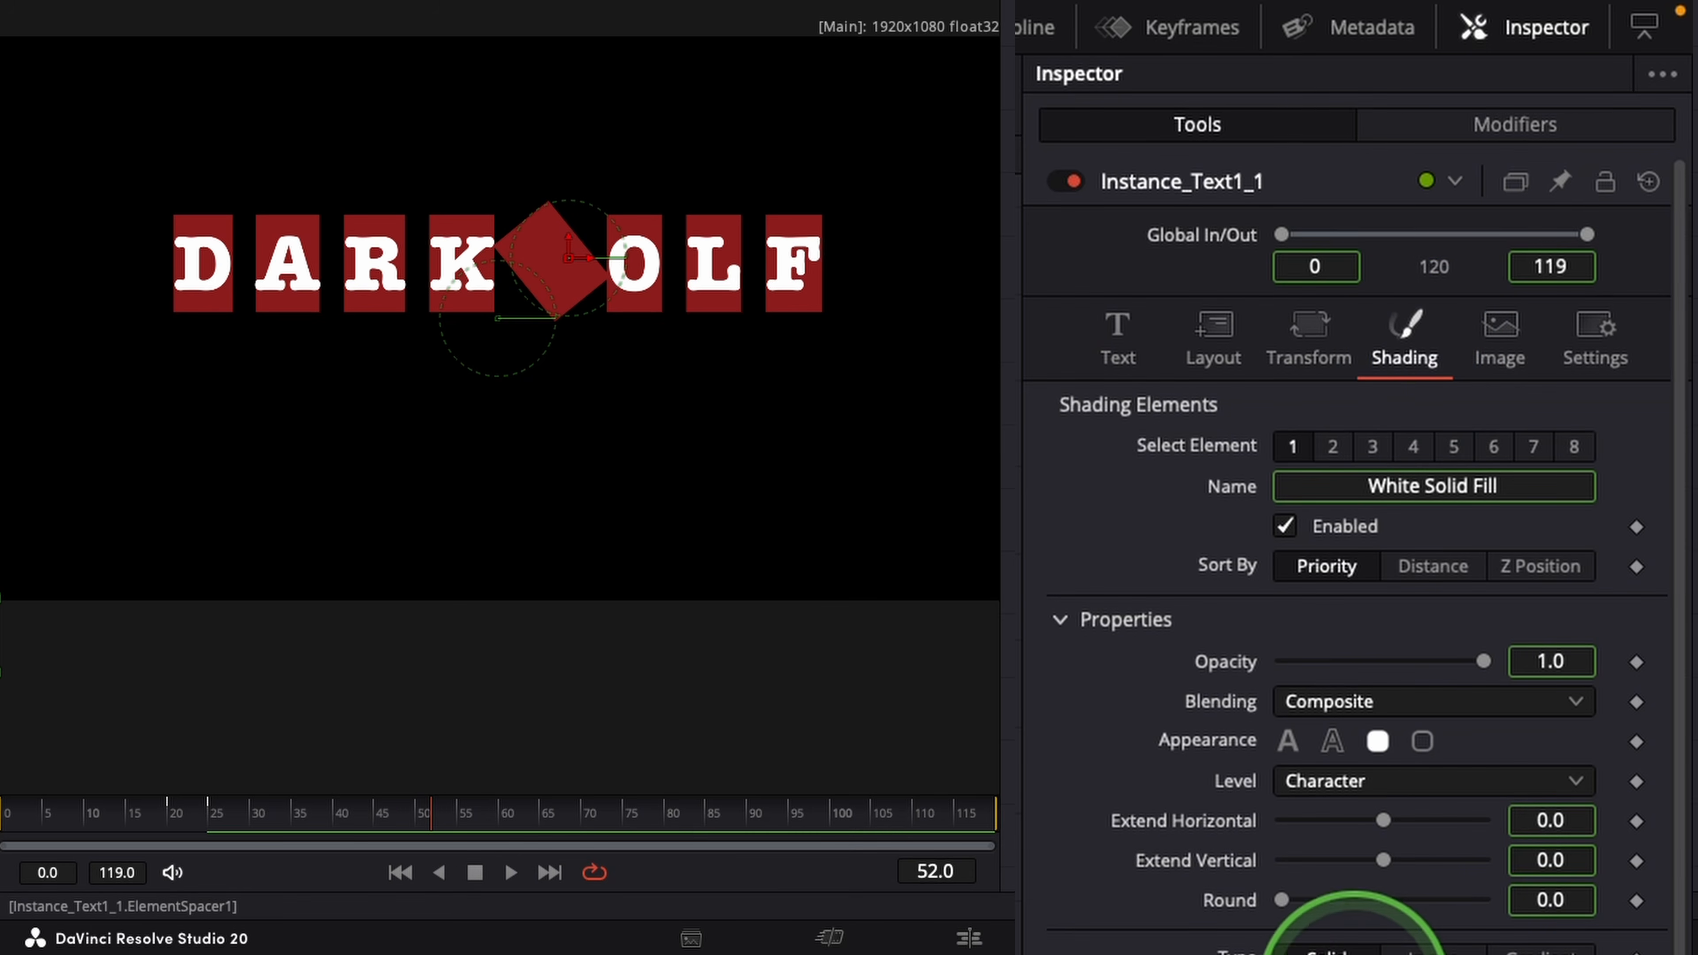
scroll(1327, 675, down, 4)
scroll(1326, 676, down, 4)
right_click(1214, 178)
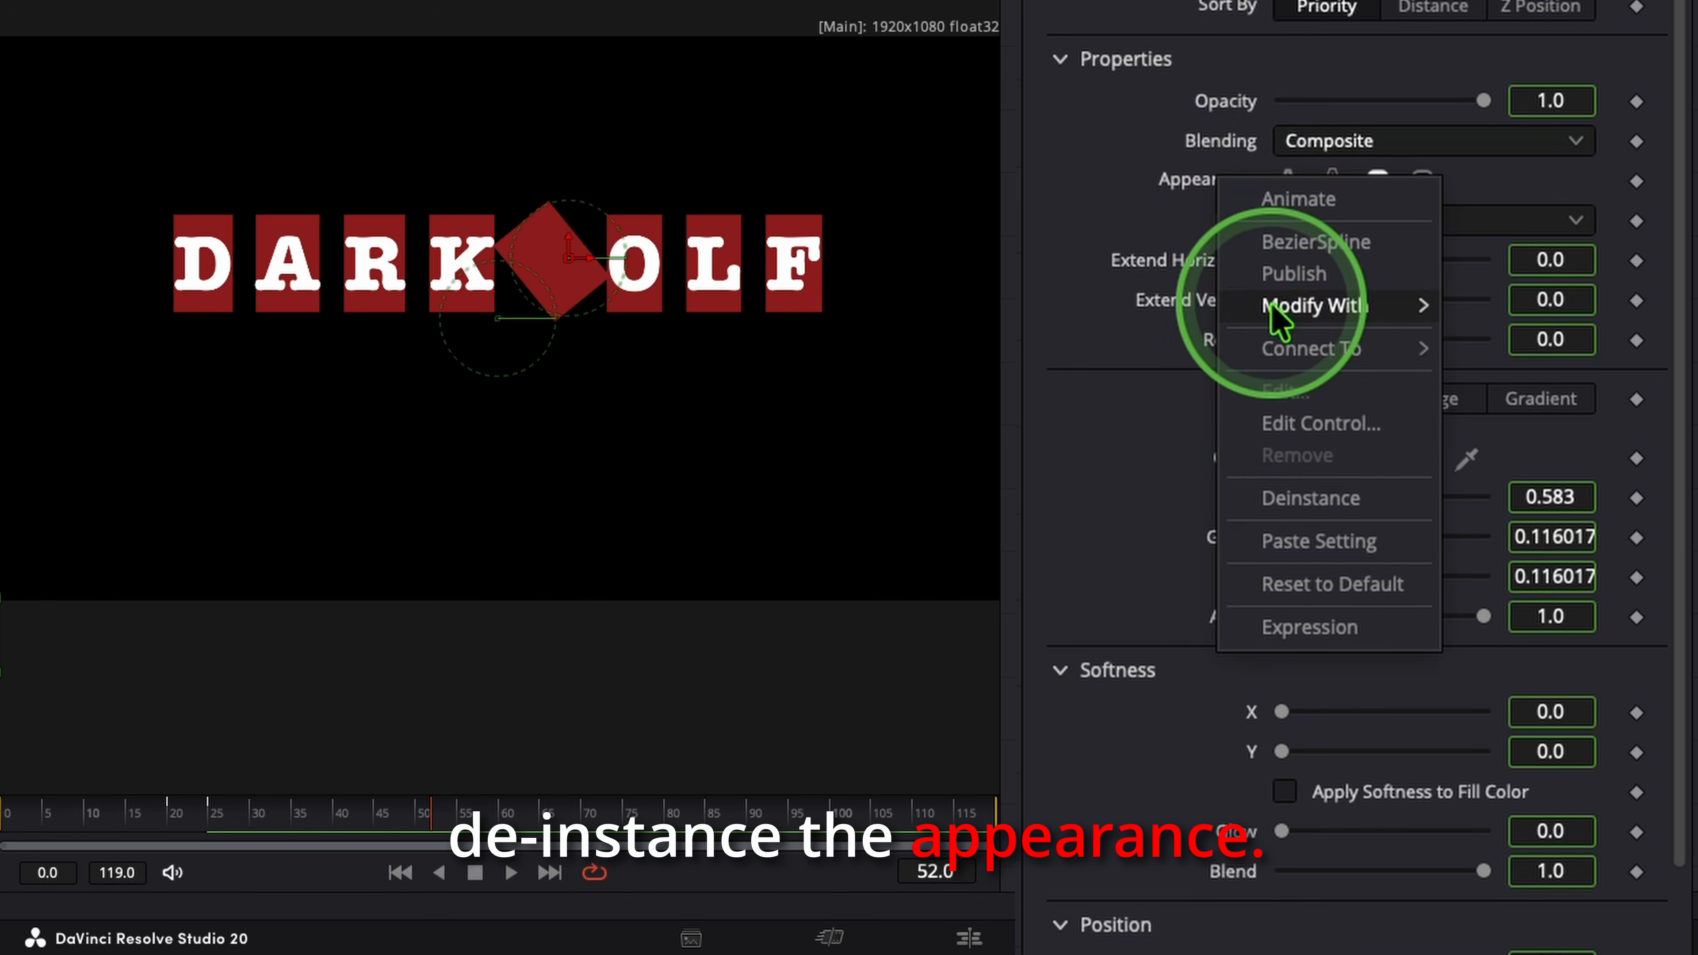
click(1307, 511)
right_click(1229, 498)
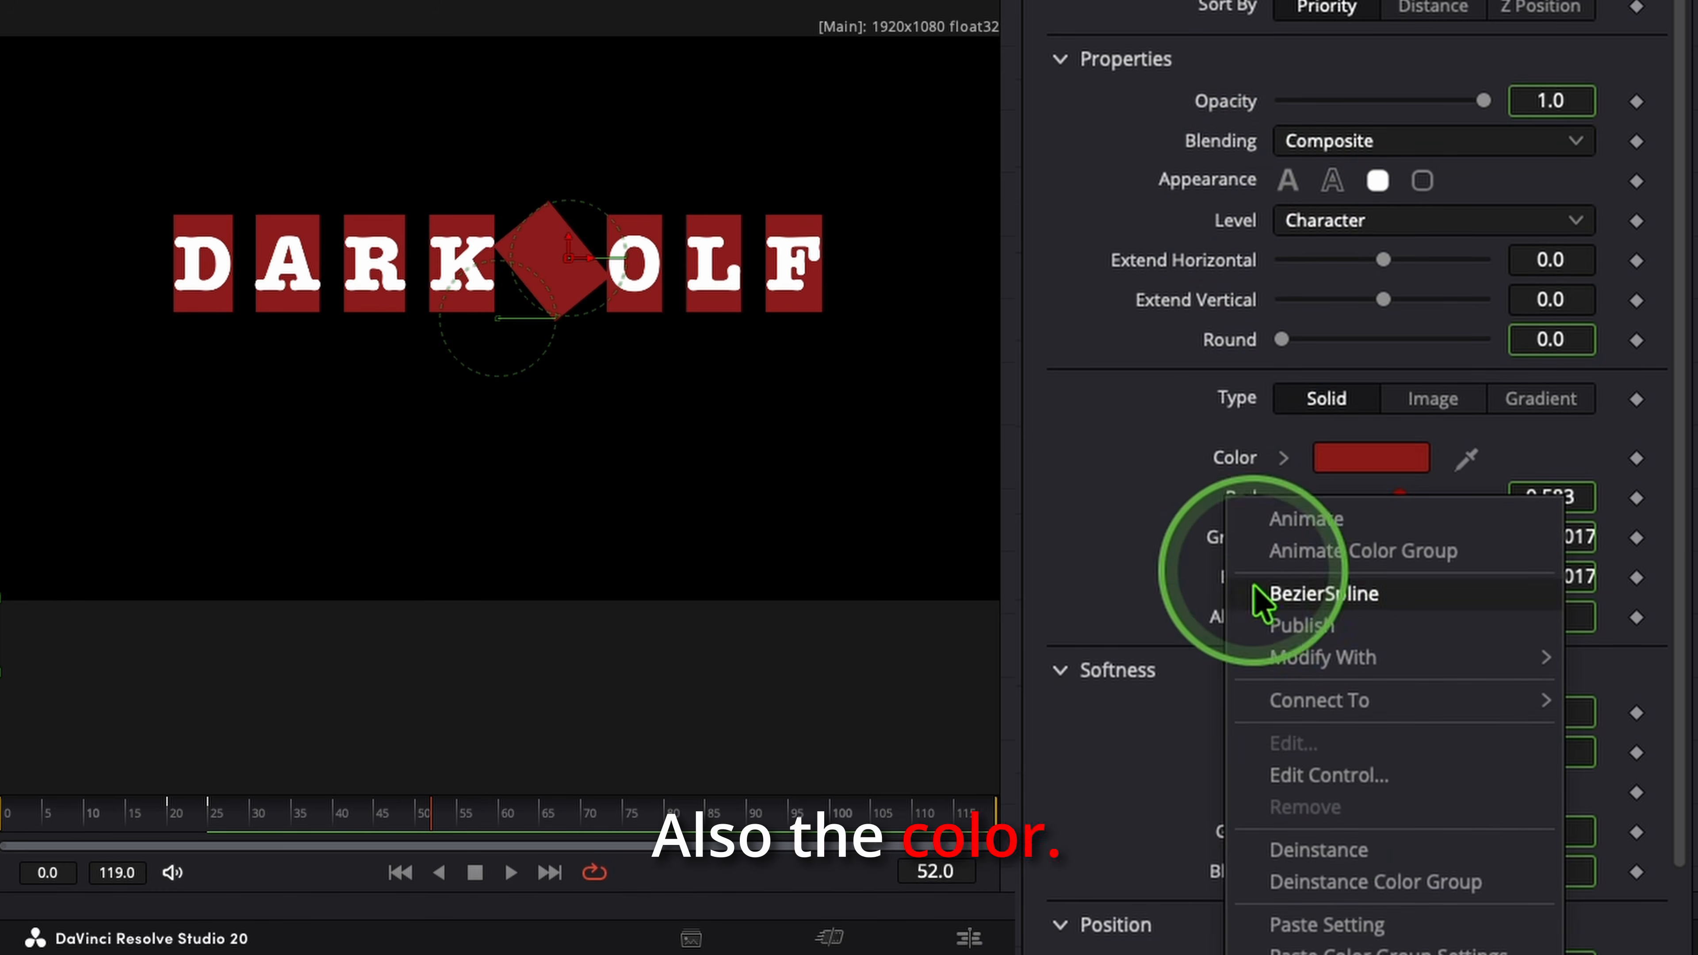
click(1300, 848)
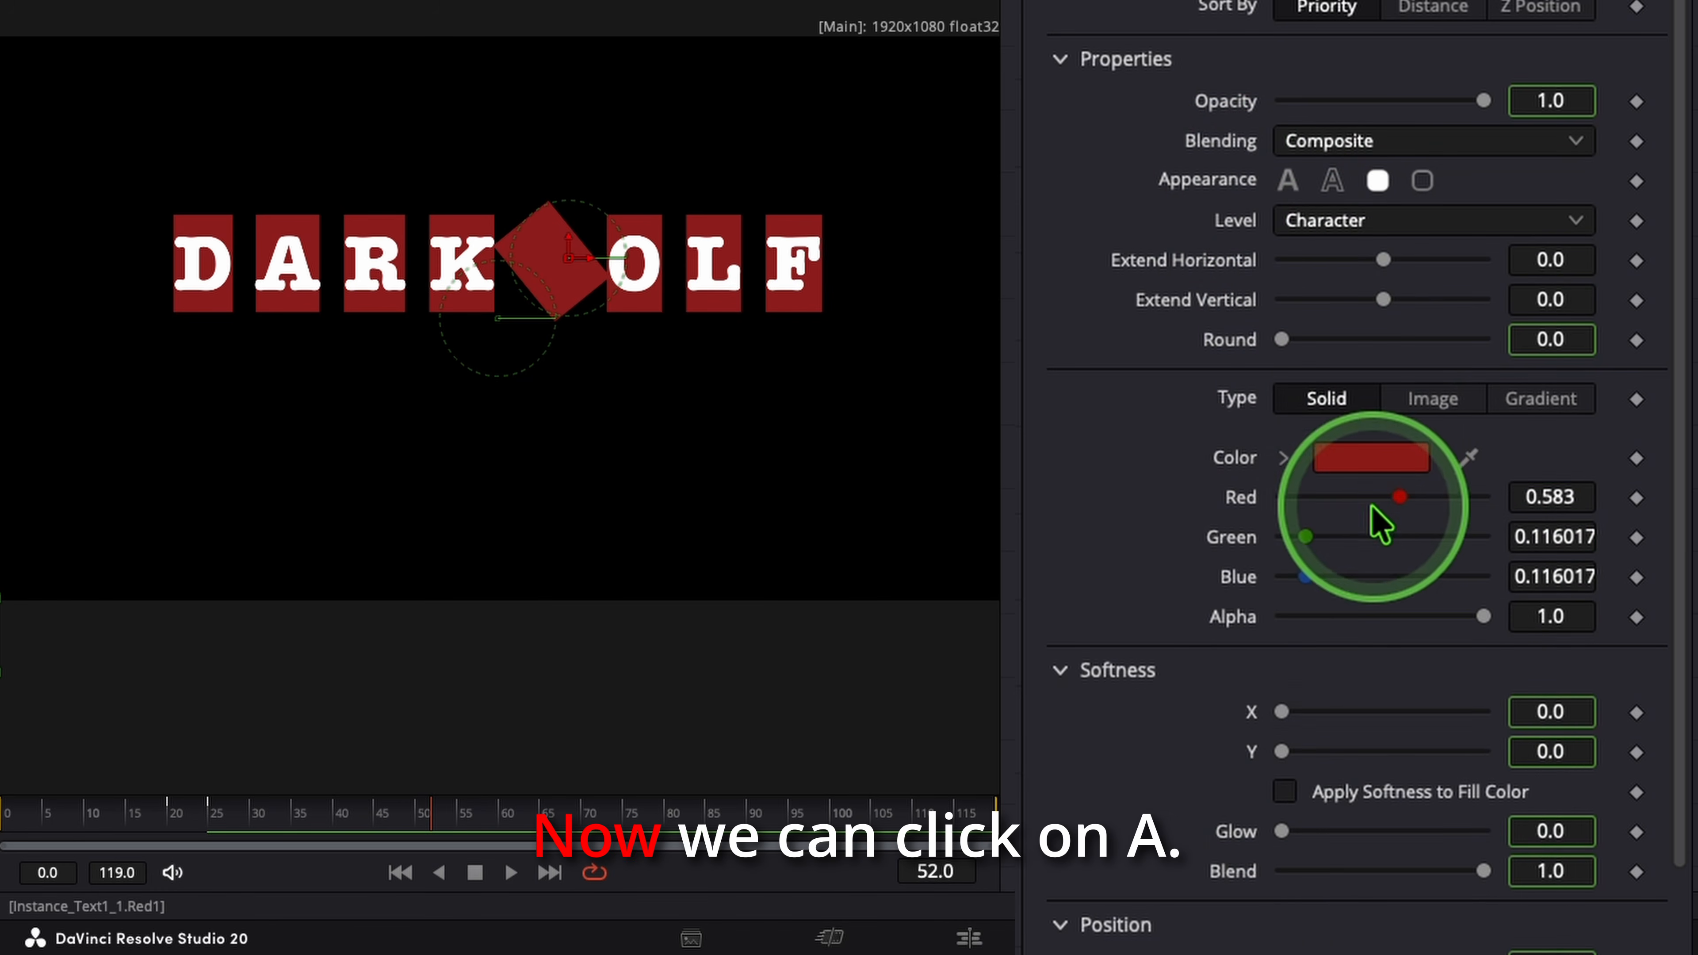
click(1290, 184)
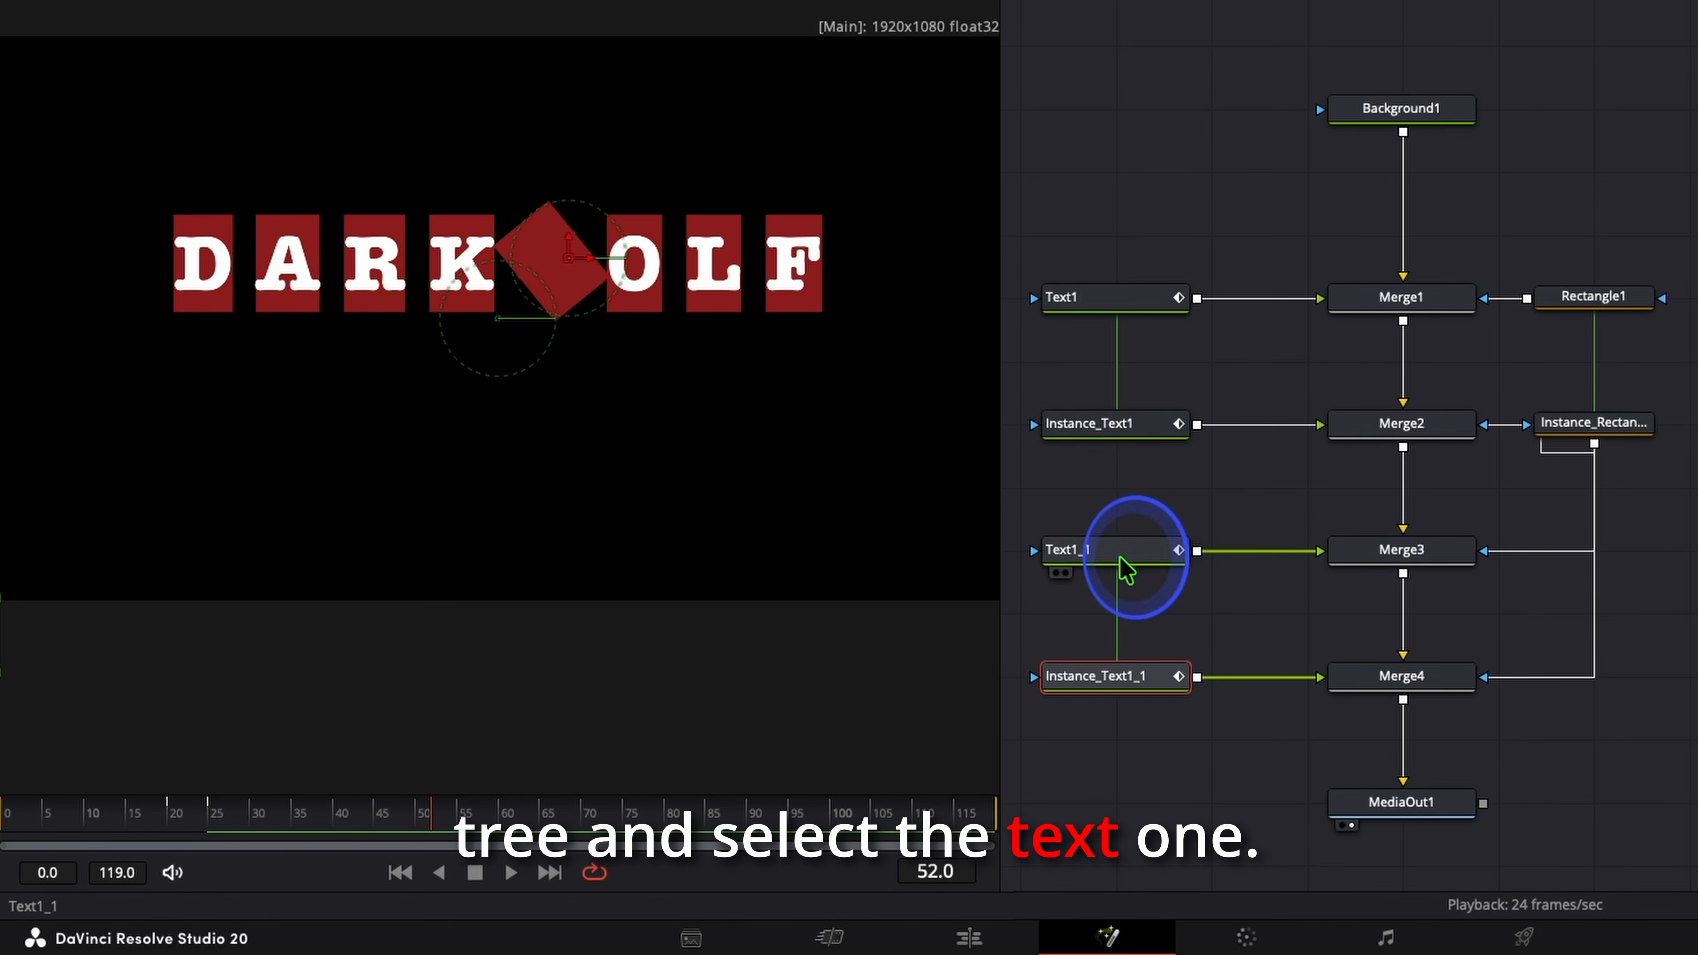
- Change the fill color of Text1_1's box to white
click(1127, 570)
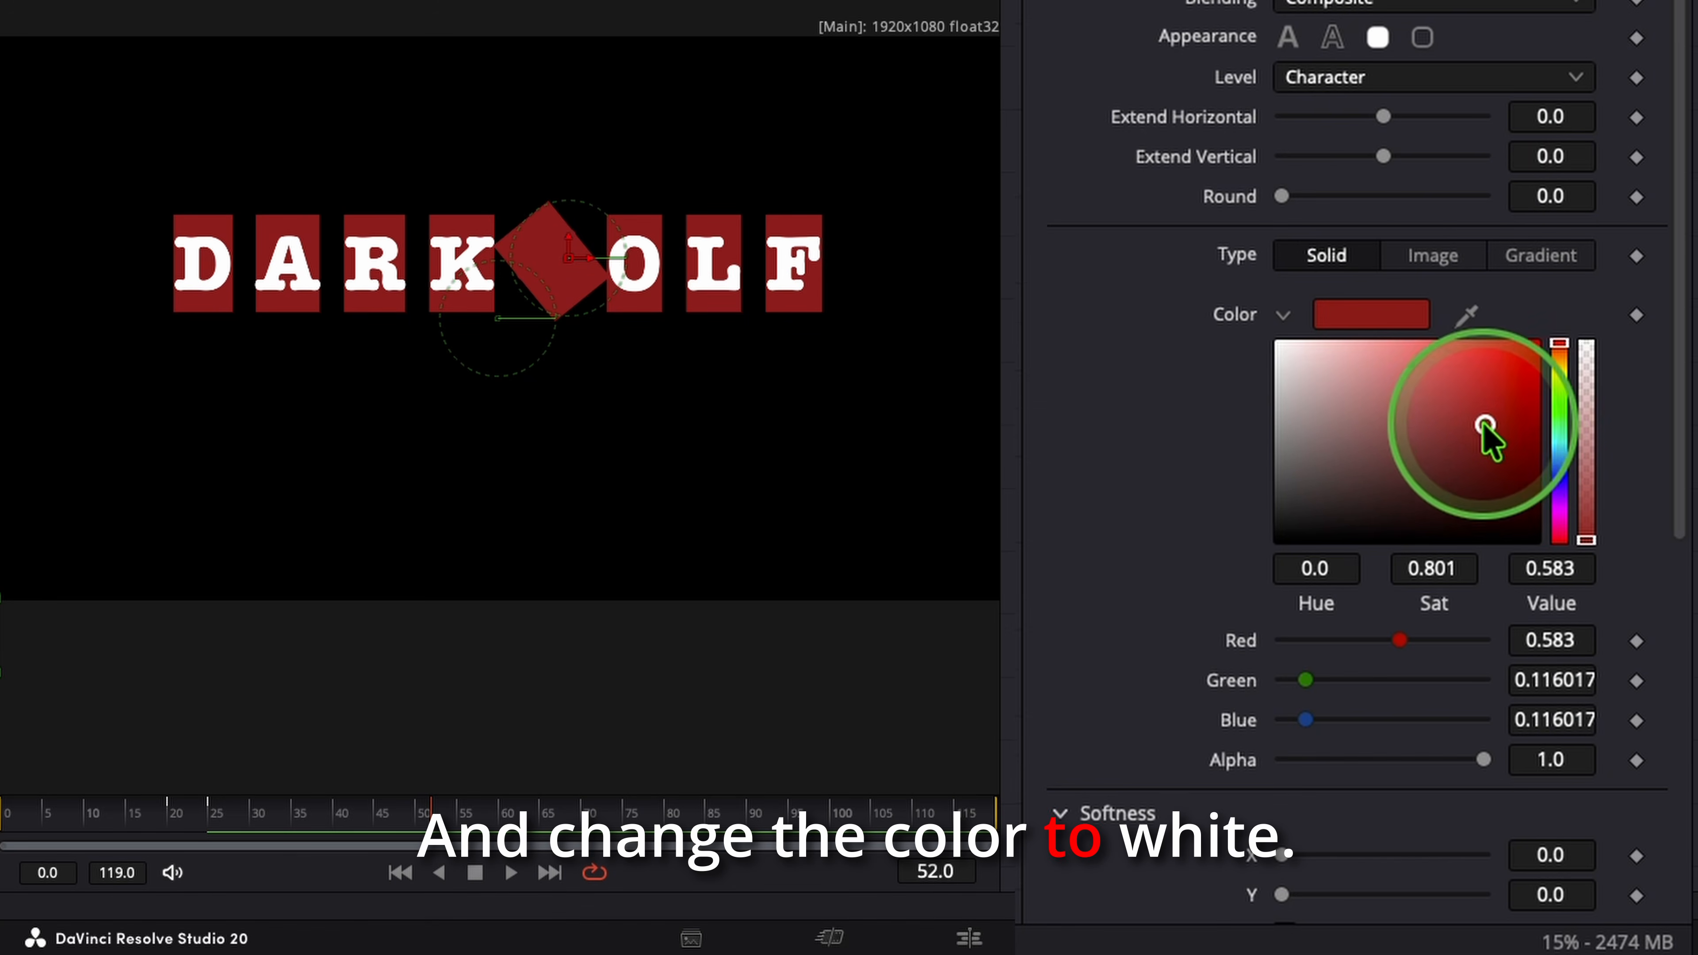
mouse_move(1484, 425)
mouse_down()
mouse_move(1428, 429)
mouse_move(1244, 358)
mouse_up()
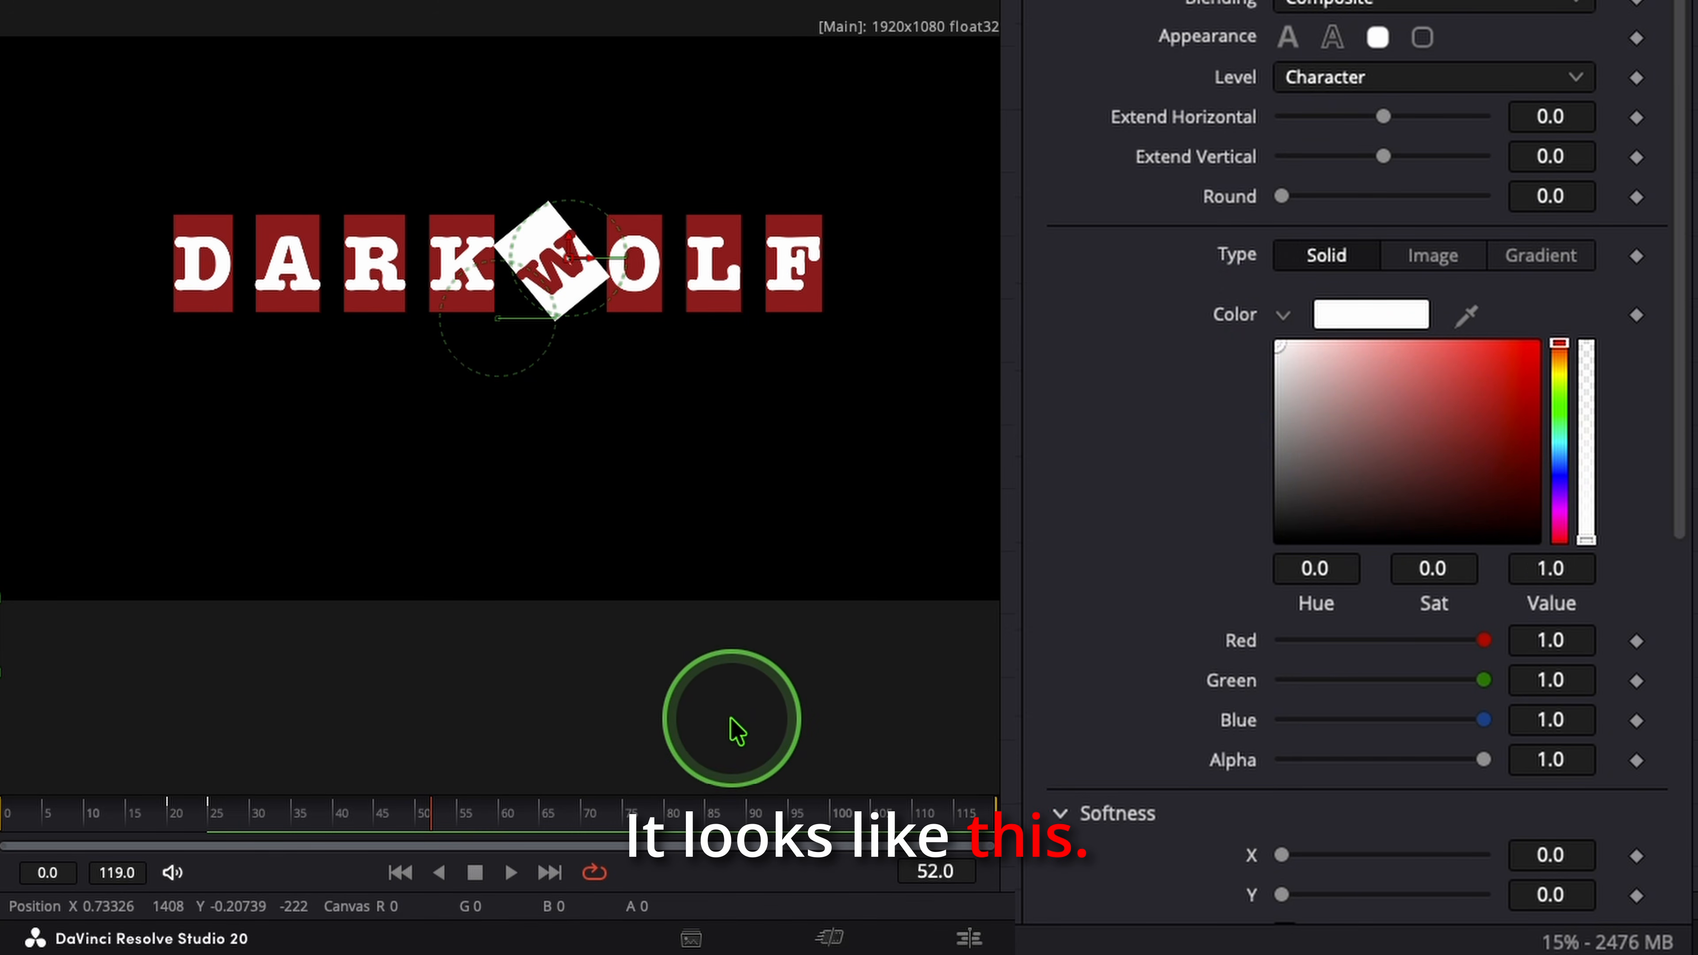
- Change Text1_1's font to a rough brush-style typeface and review the animation from the start
scroll(1375, 577, up, 10)
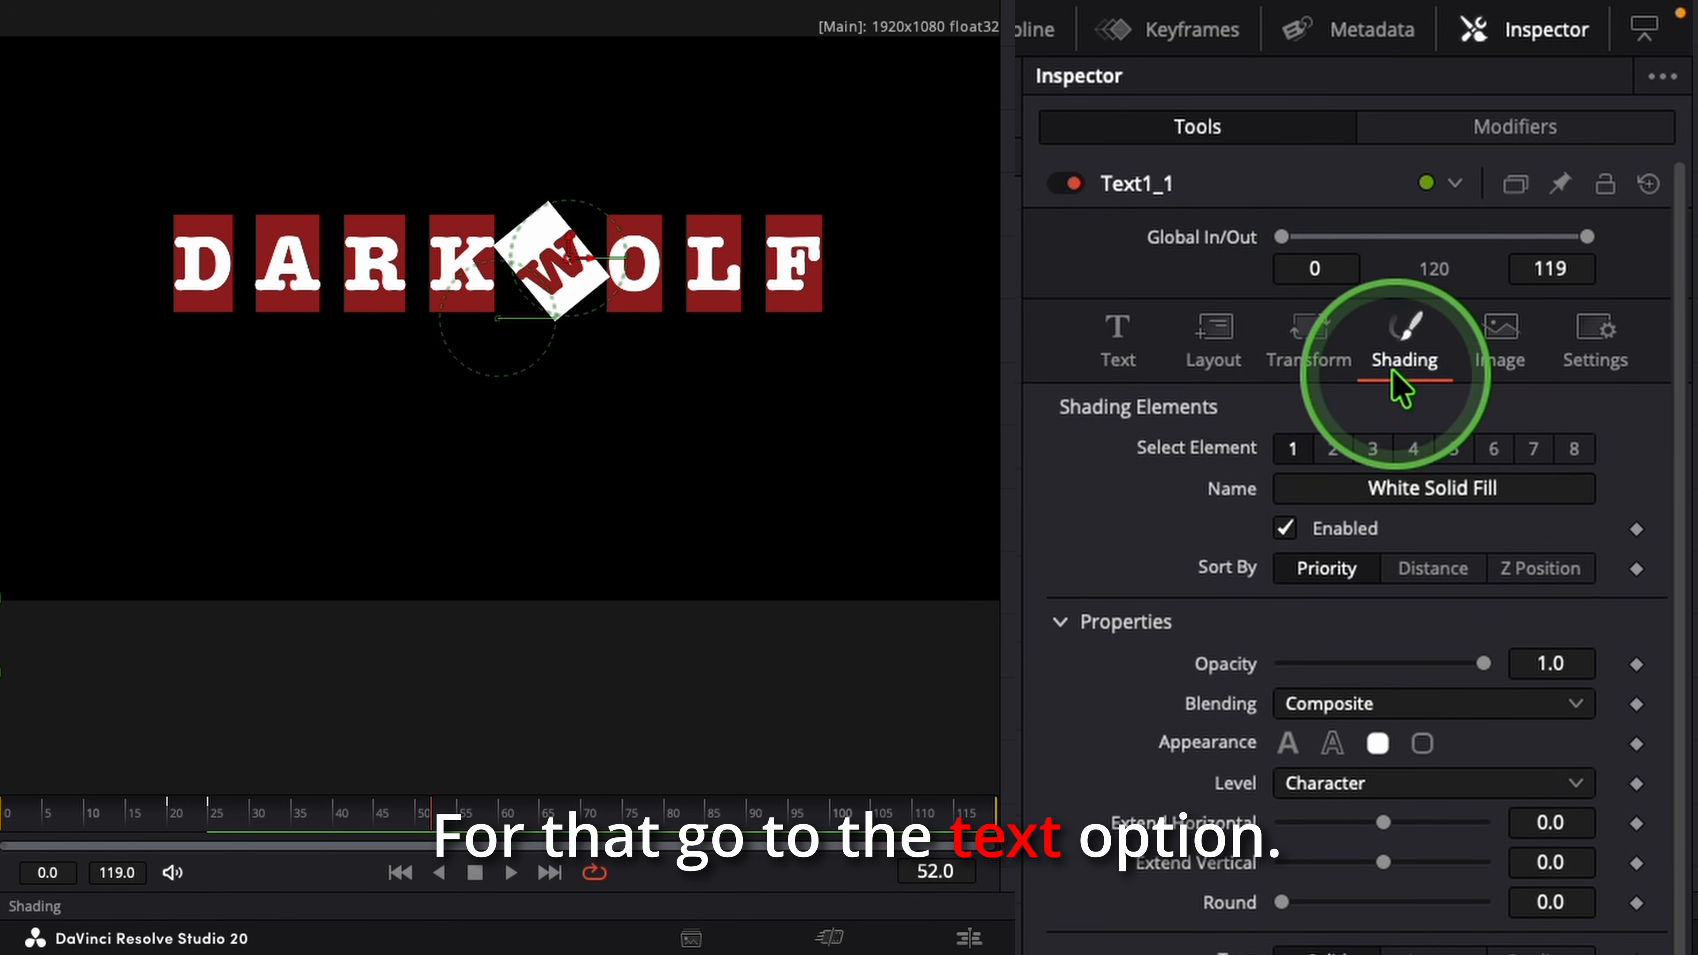
click(1120, 334)
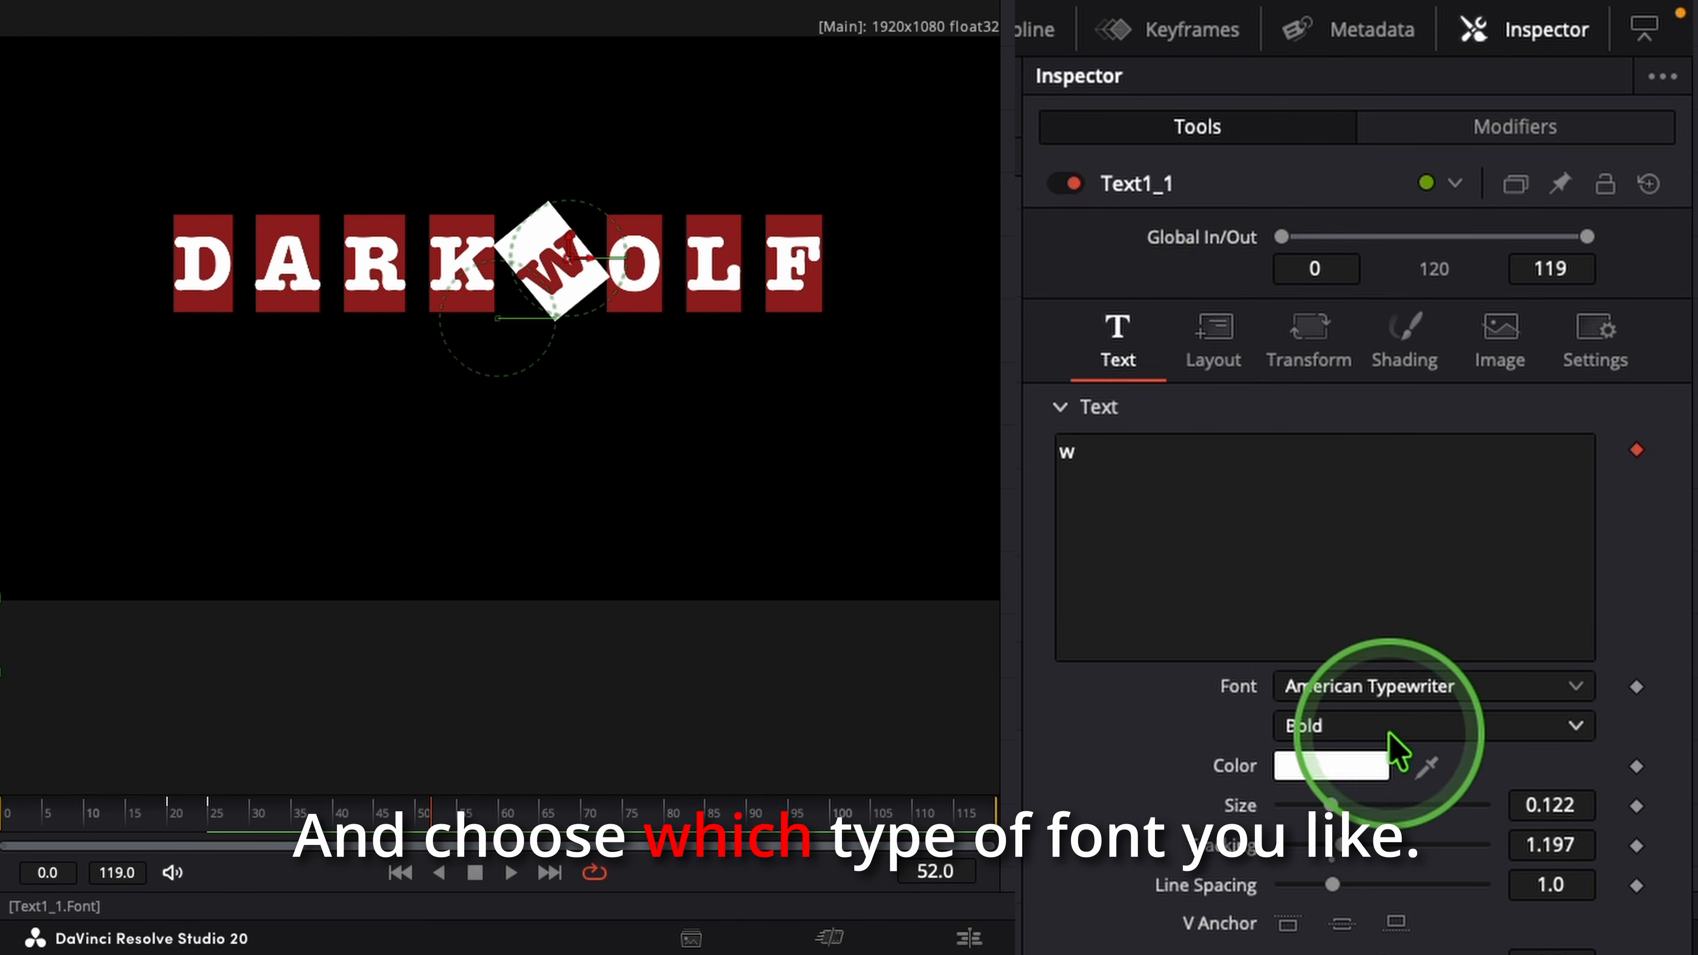
scroll(1394, 535, down, 8)
click(1394, 161)
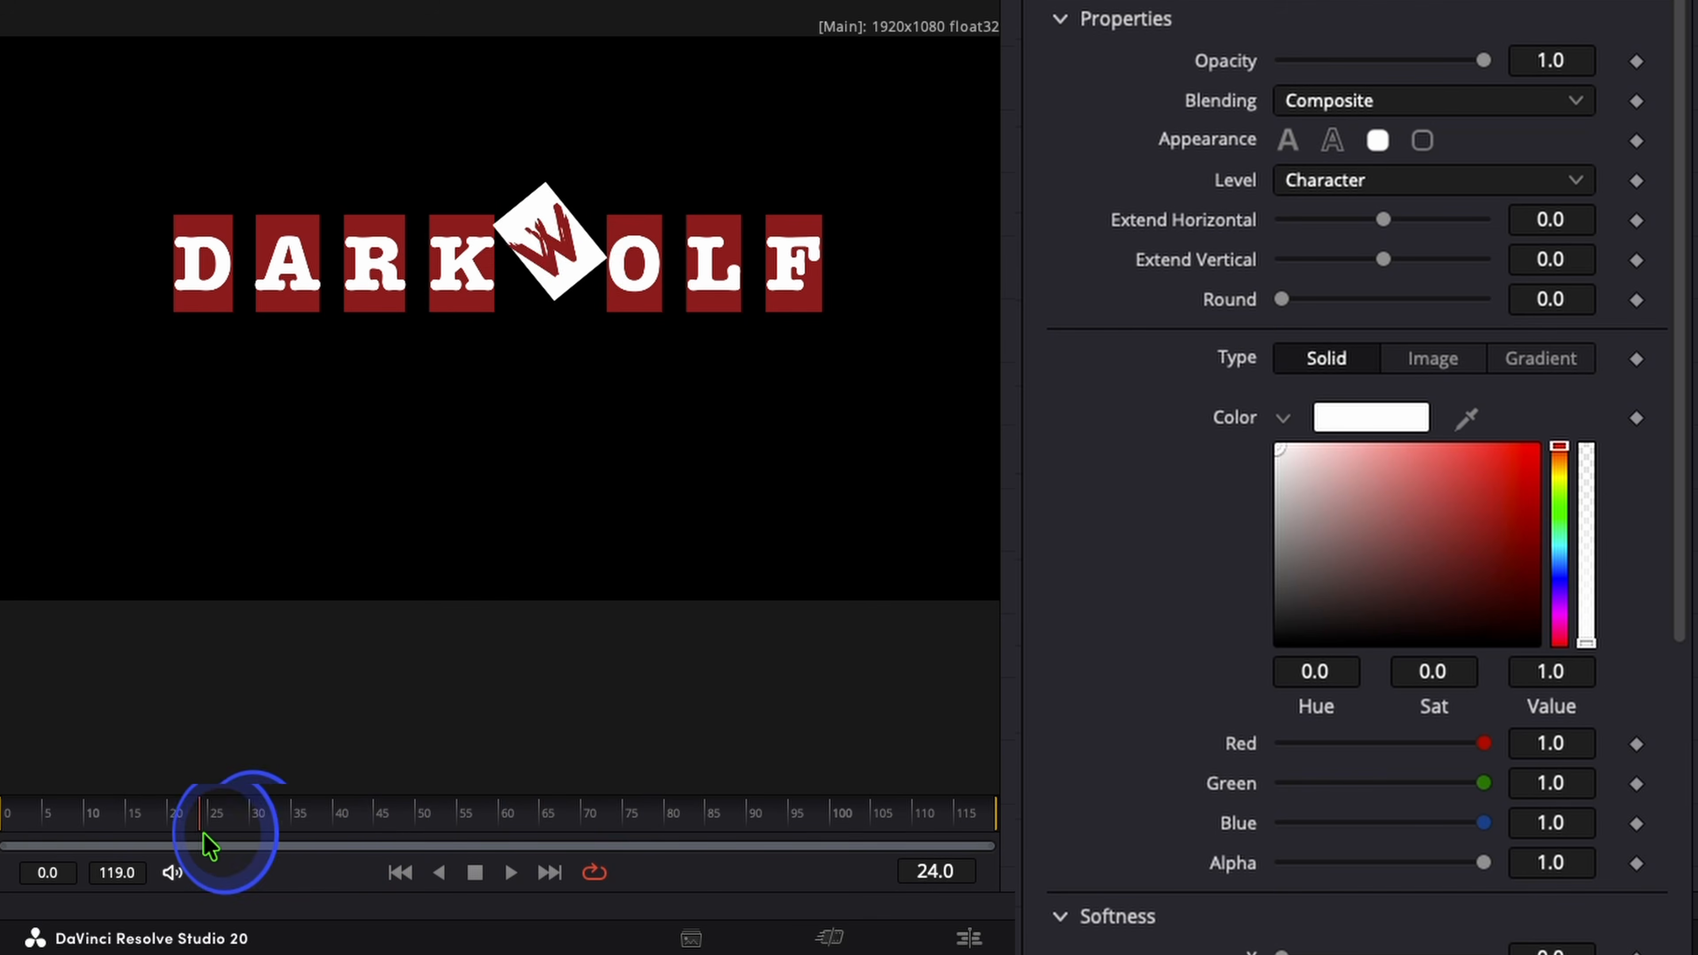
drag(209, 815, 3, 839)
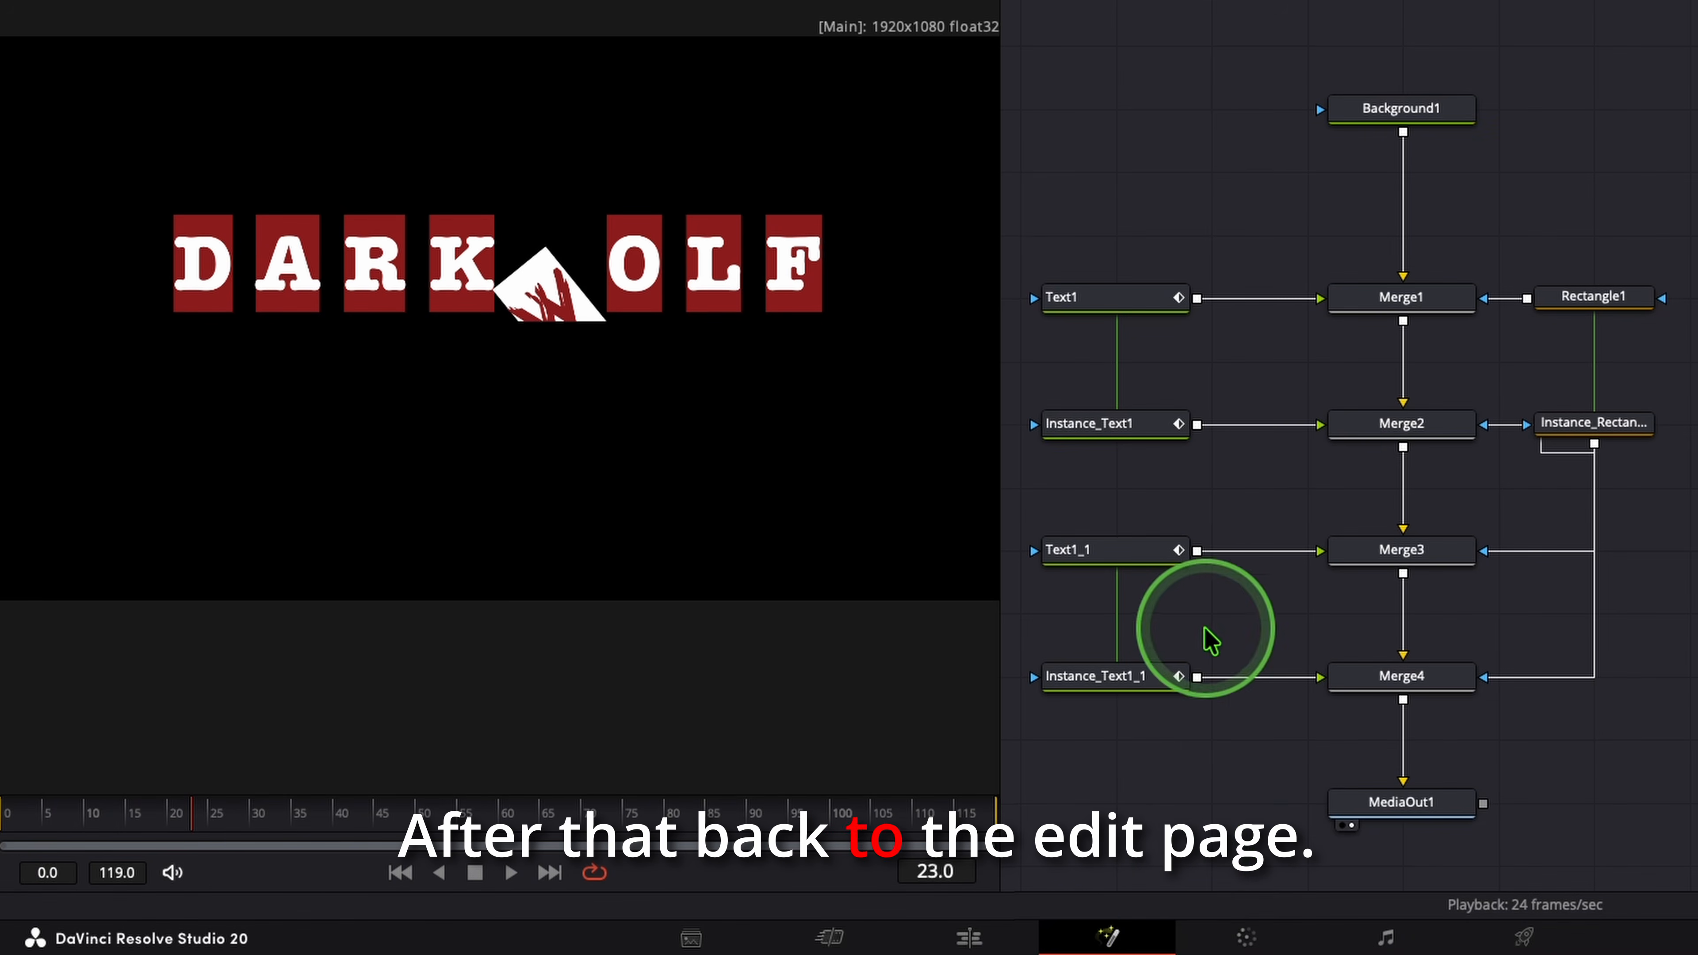
- On the Edit page, move the Text clip up to Video 2 and place 1.webp at the start of Video 1
click(998, 922)
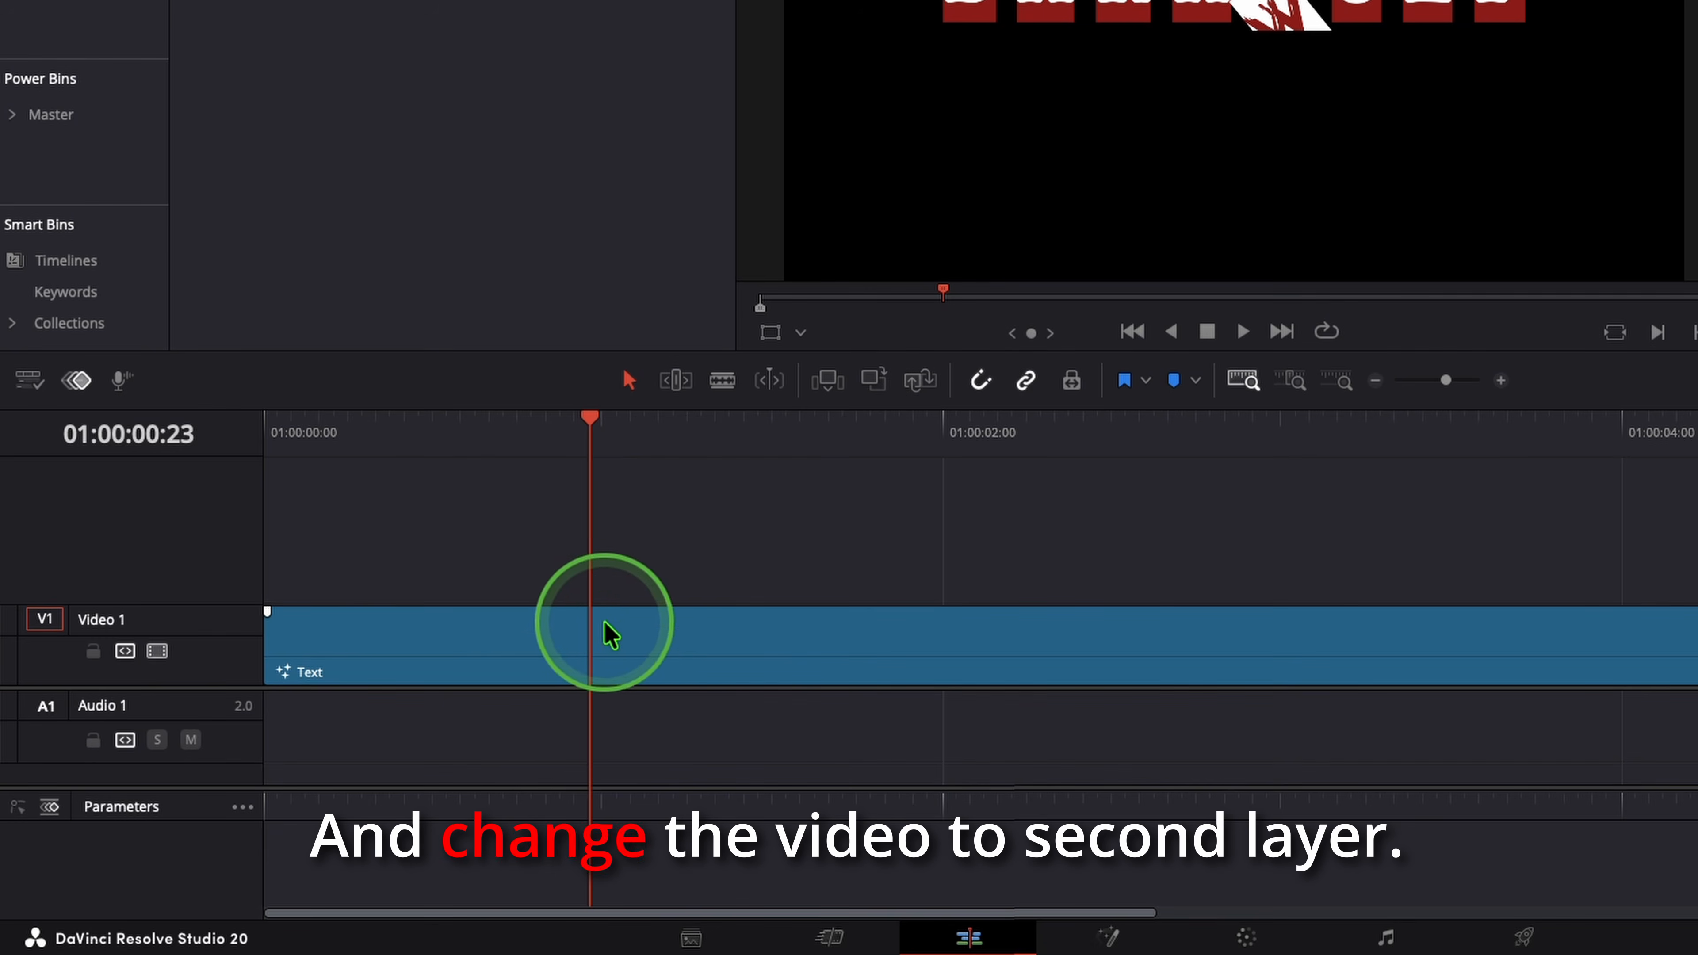
drag(628, 659, 625, 599)
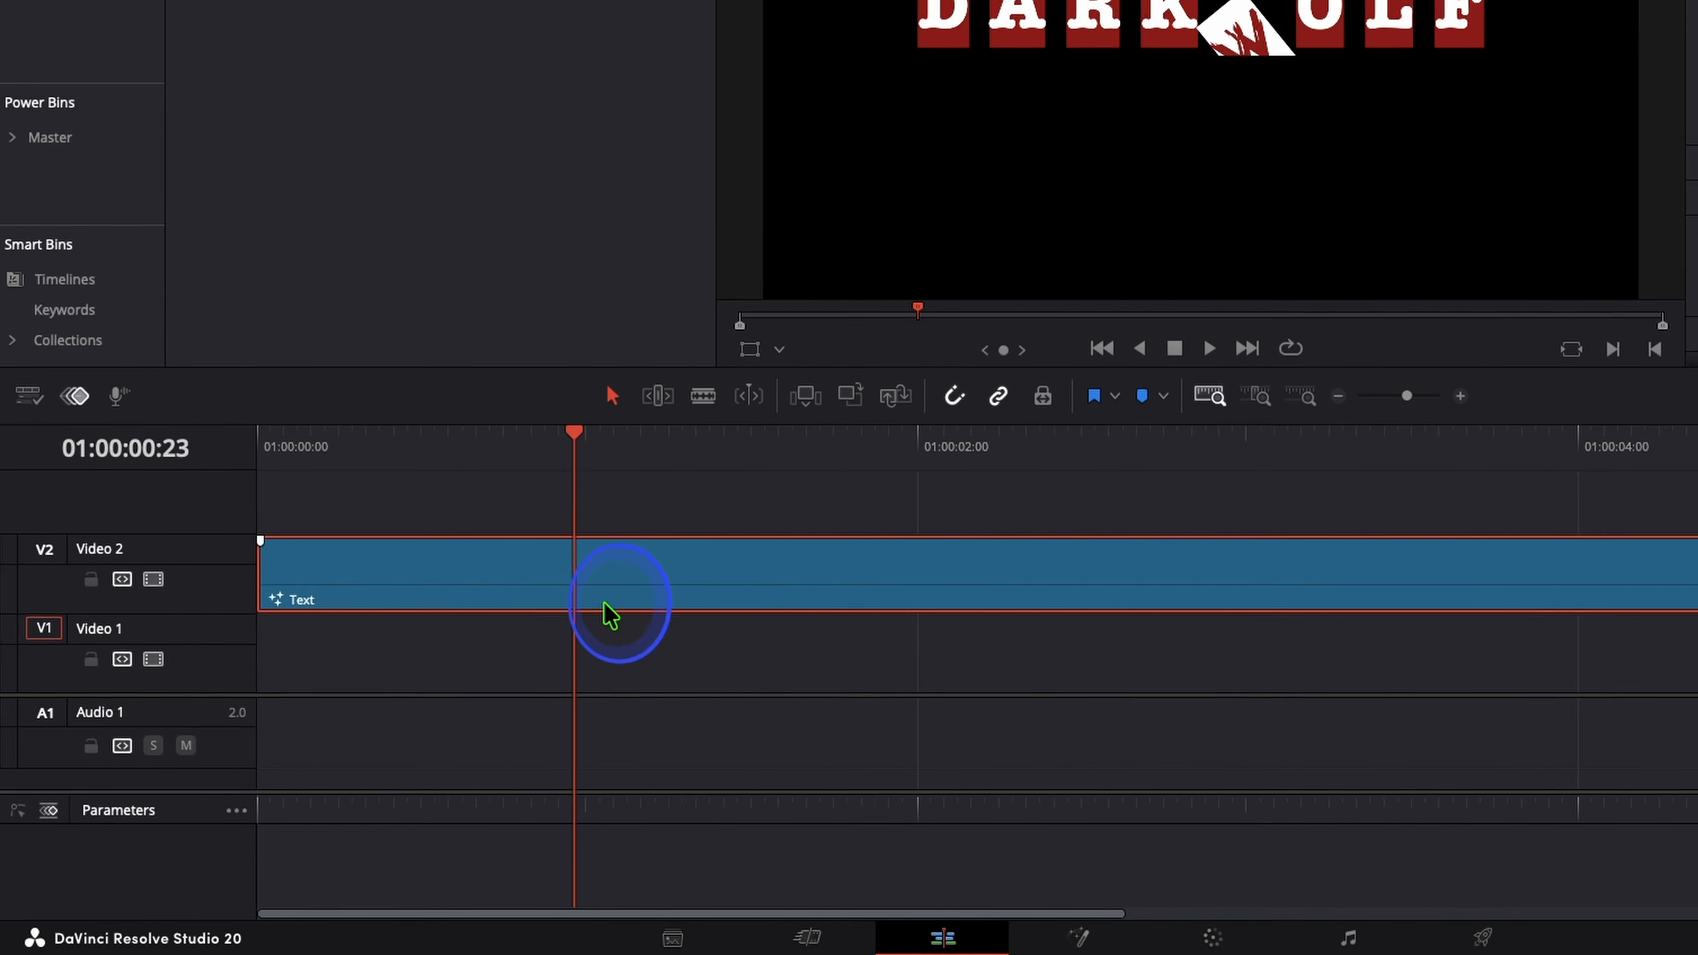
click(42, 65)
drag(183, 109, 361, 836)
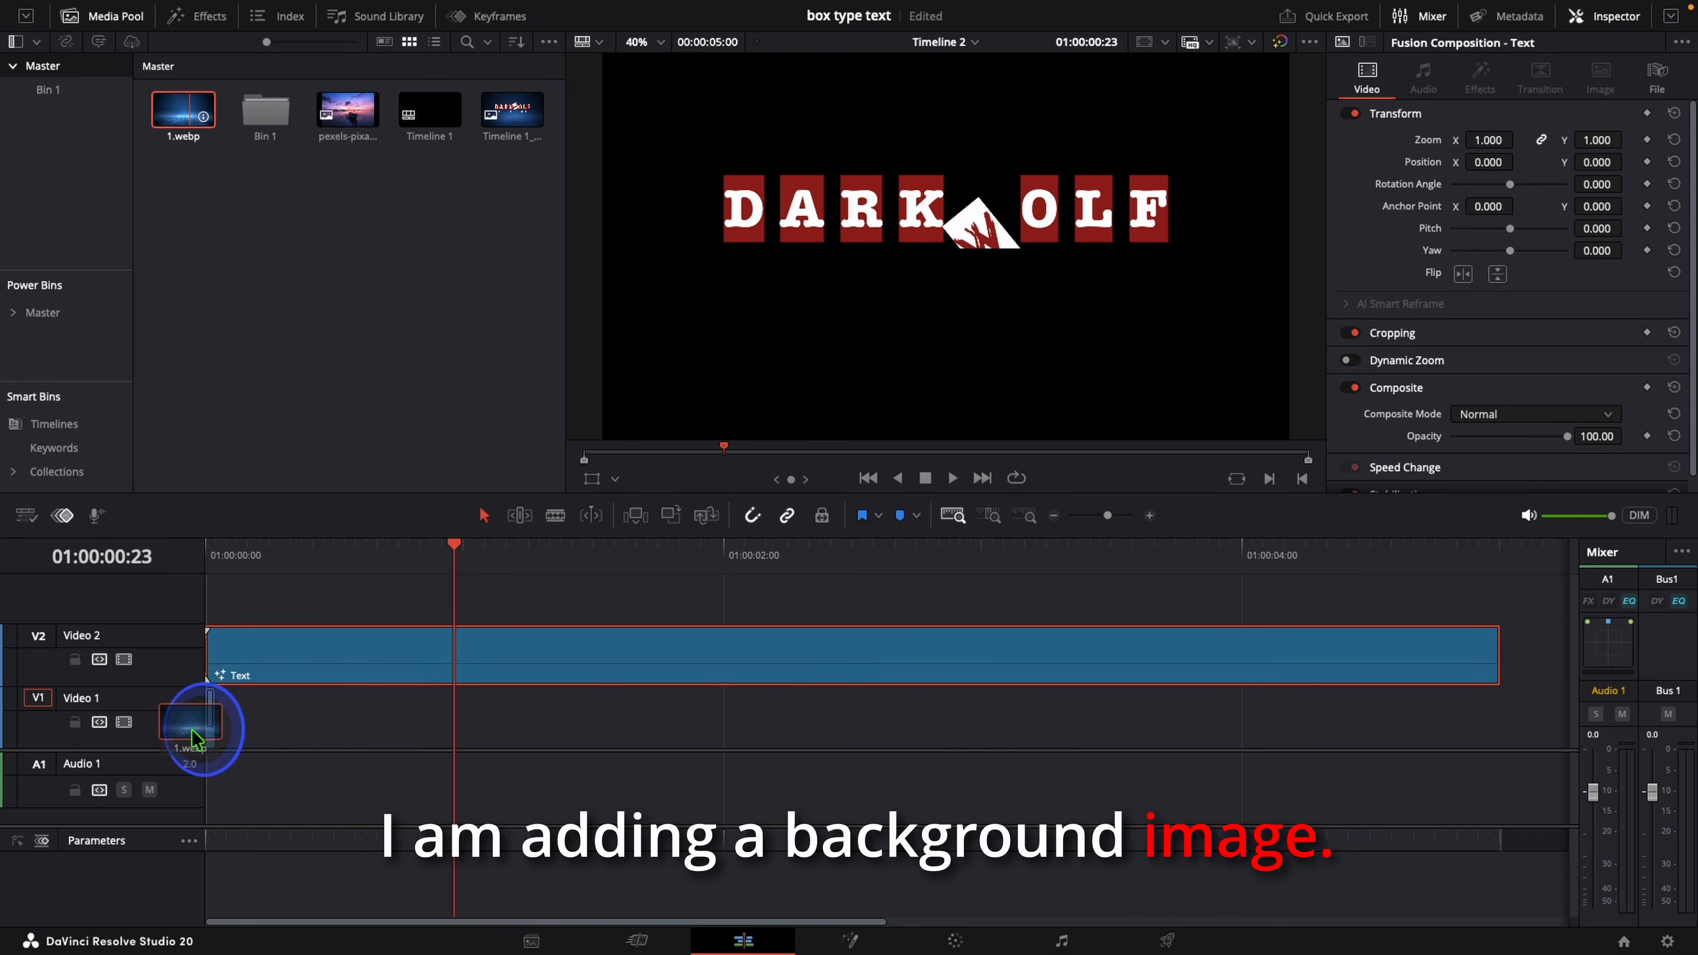
drag(196, 739, 208, 724)
- Change the duration of the 1.webp background clip to 5 seconds
key(ctrl+d)
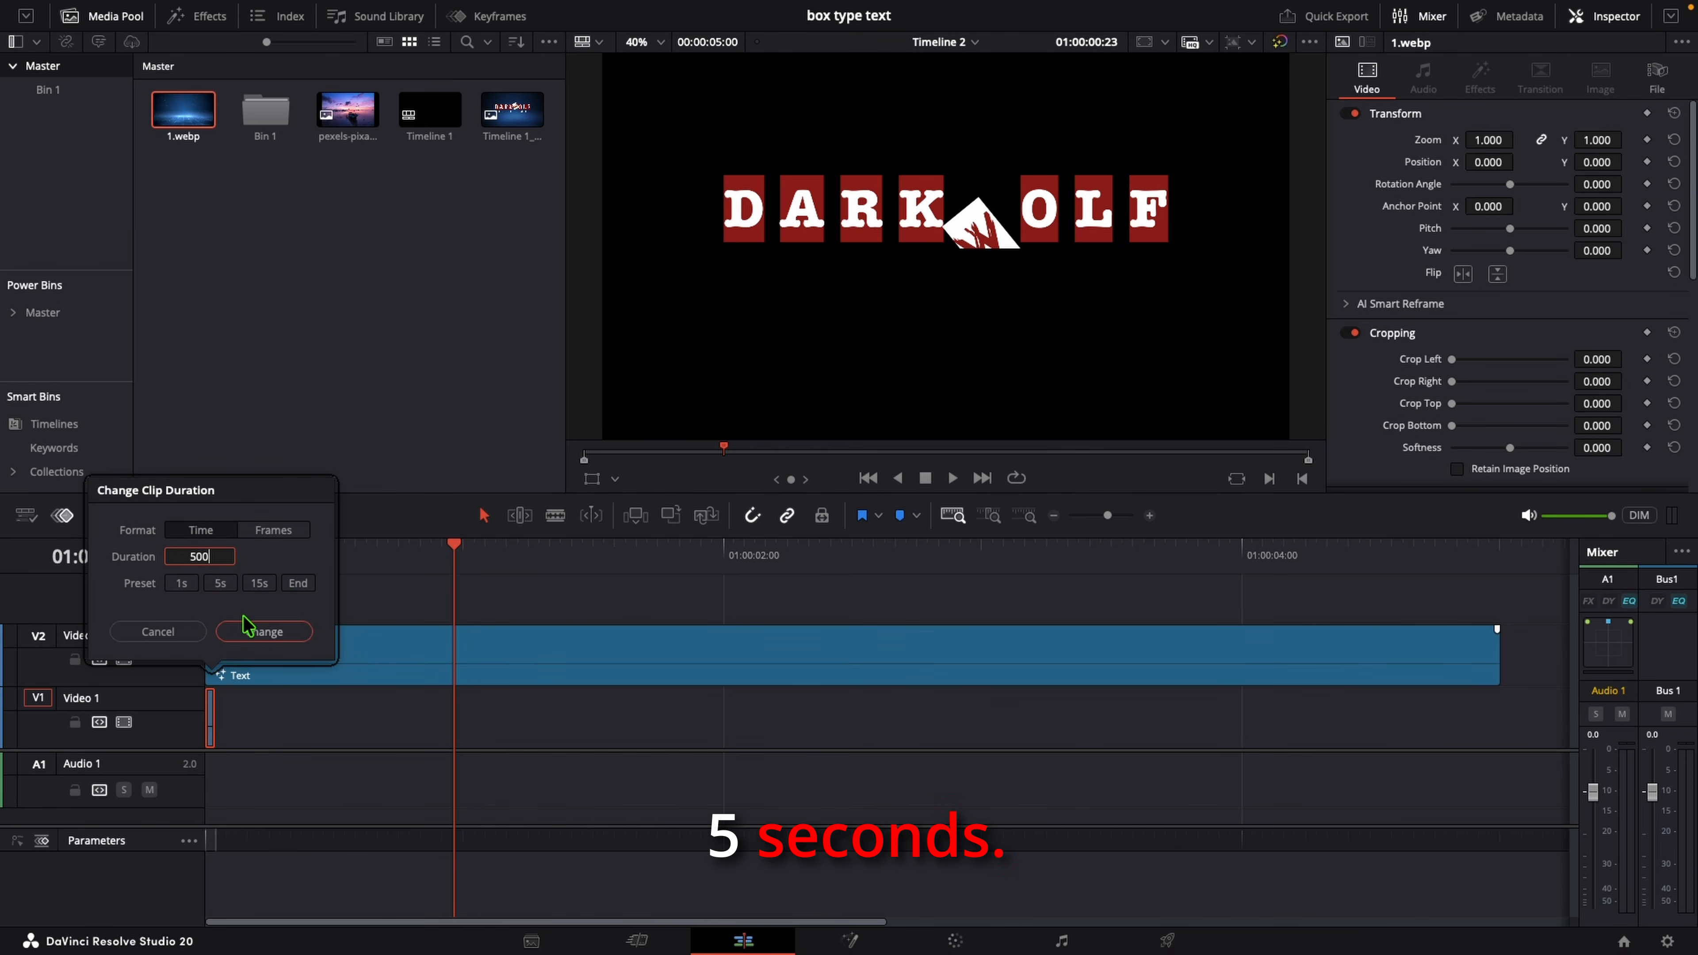
click(244, 628)
click(615, 695)
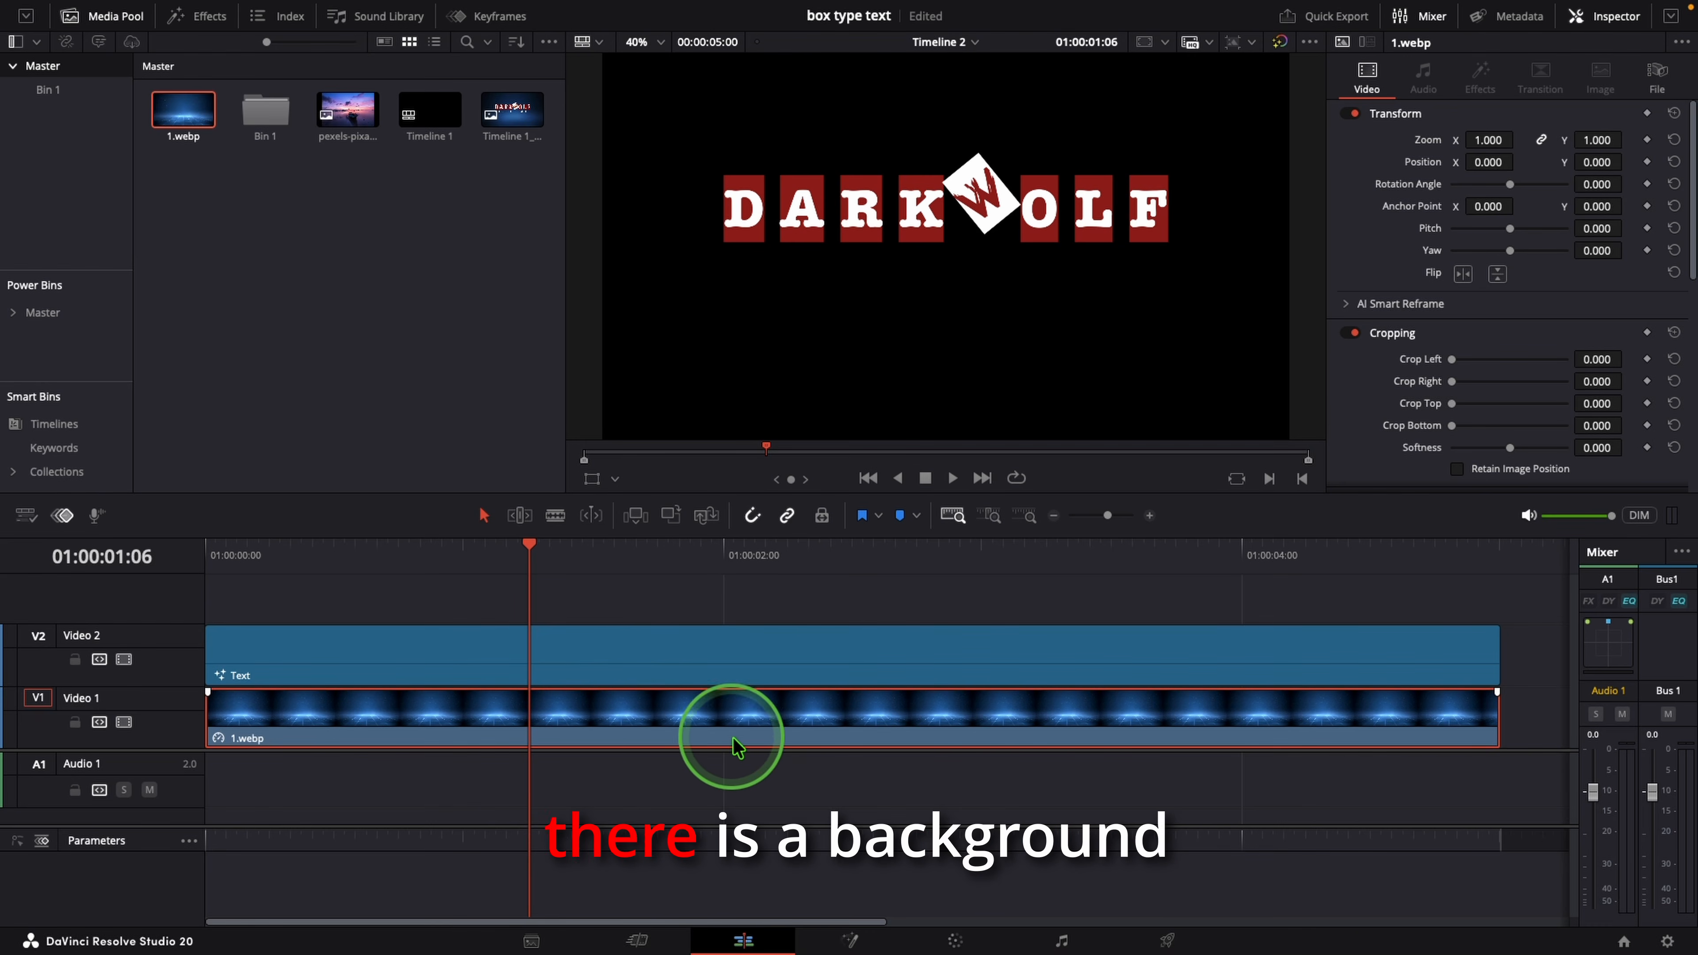
- Open the Text composition on the Fusion page and set Background1's alpha to 0
click(735, 662)
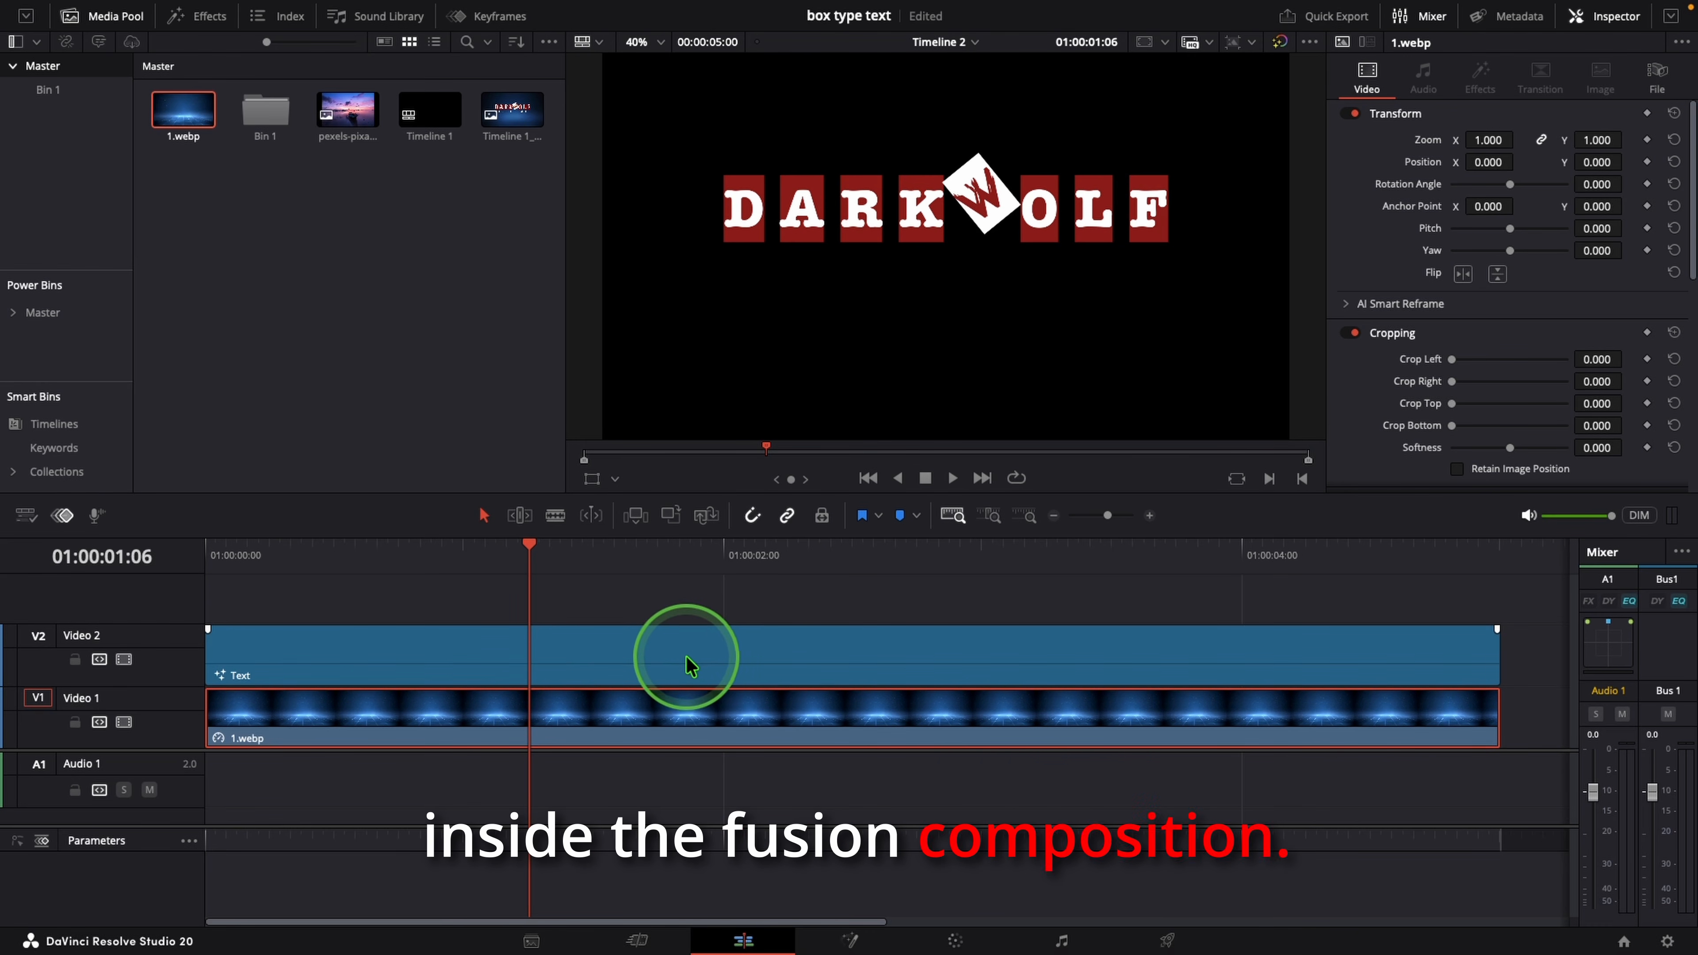
click(862, 943)
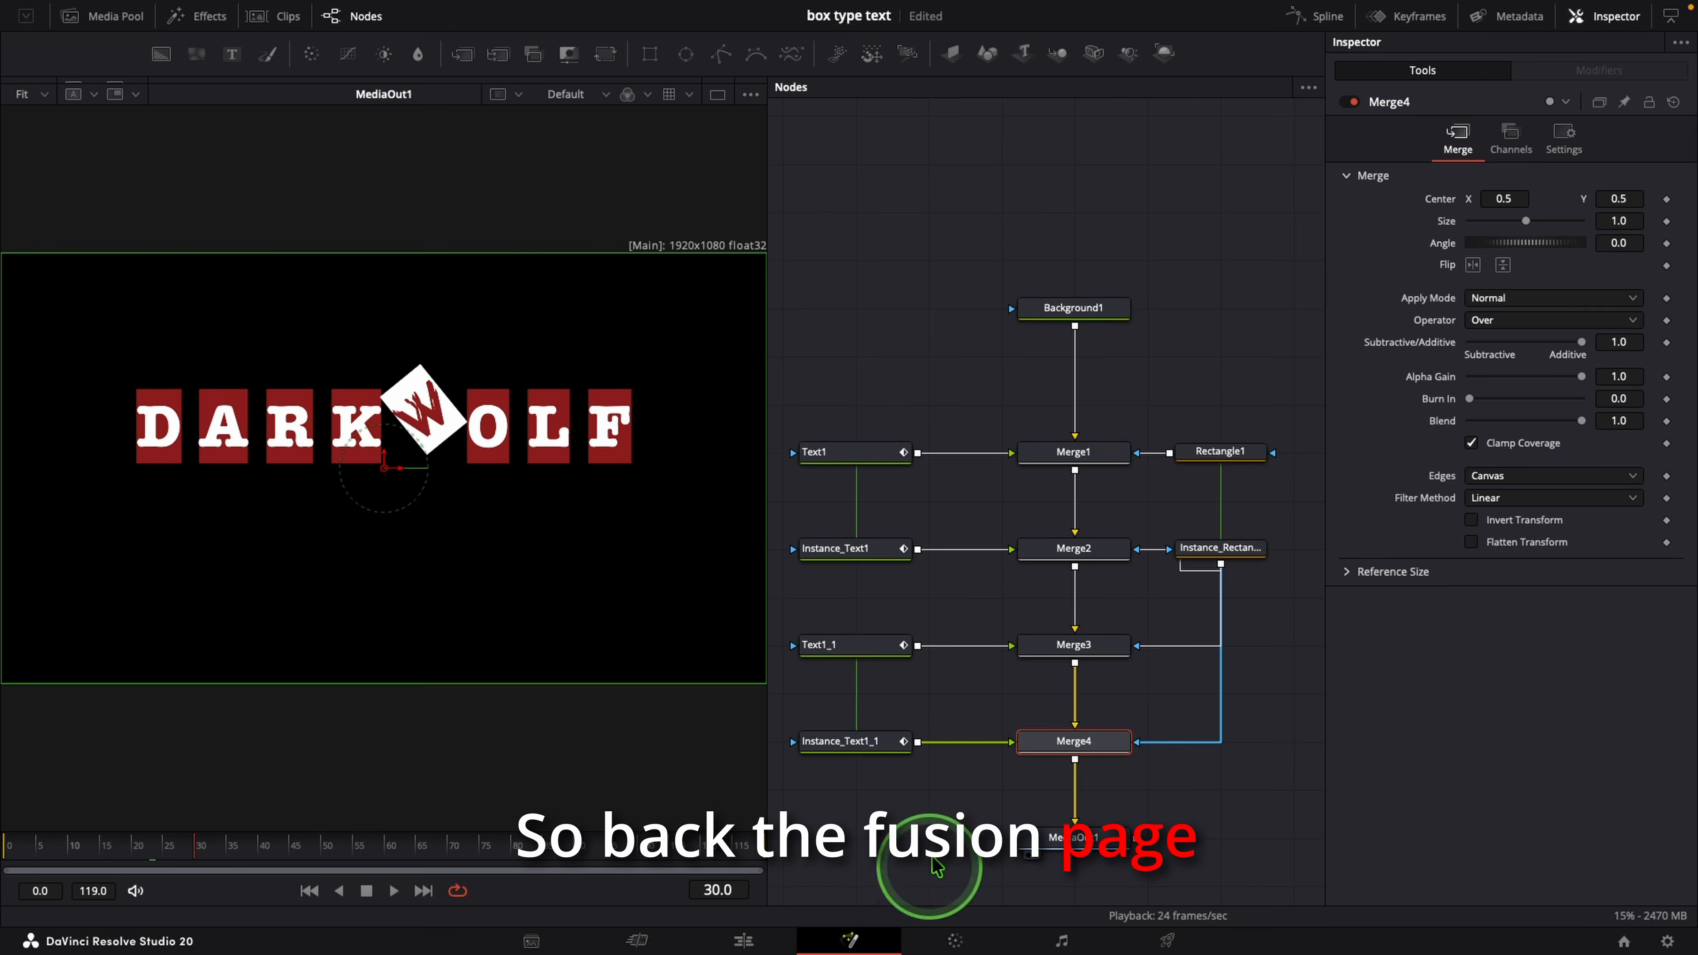
click(1055, 310)
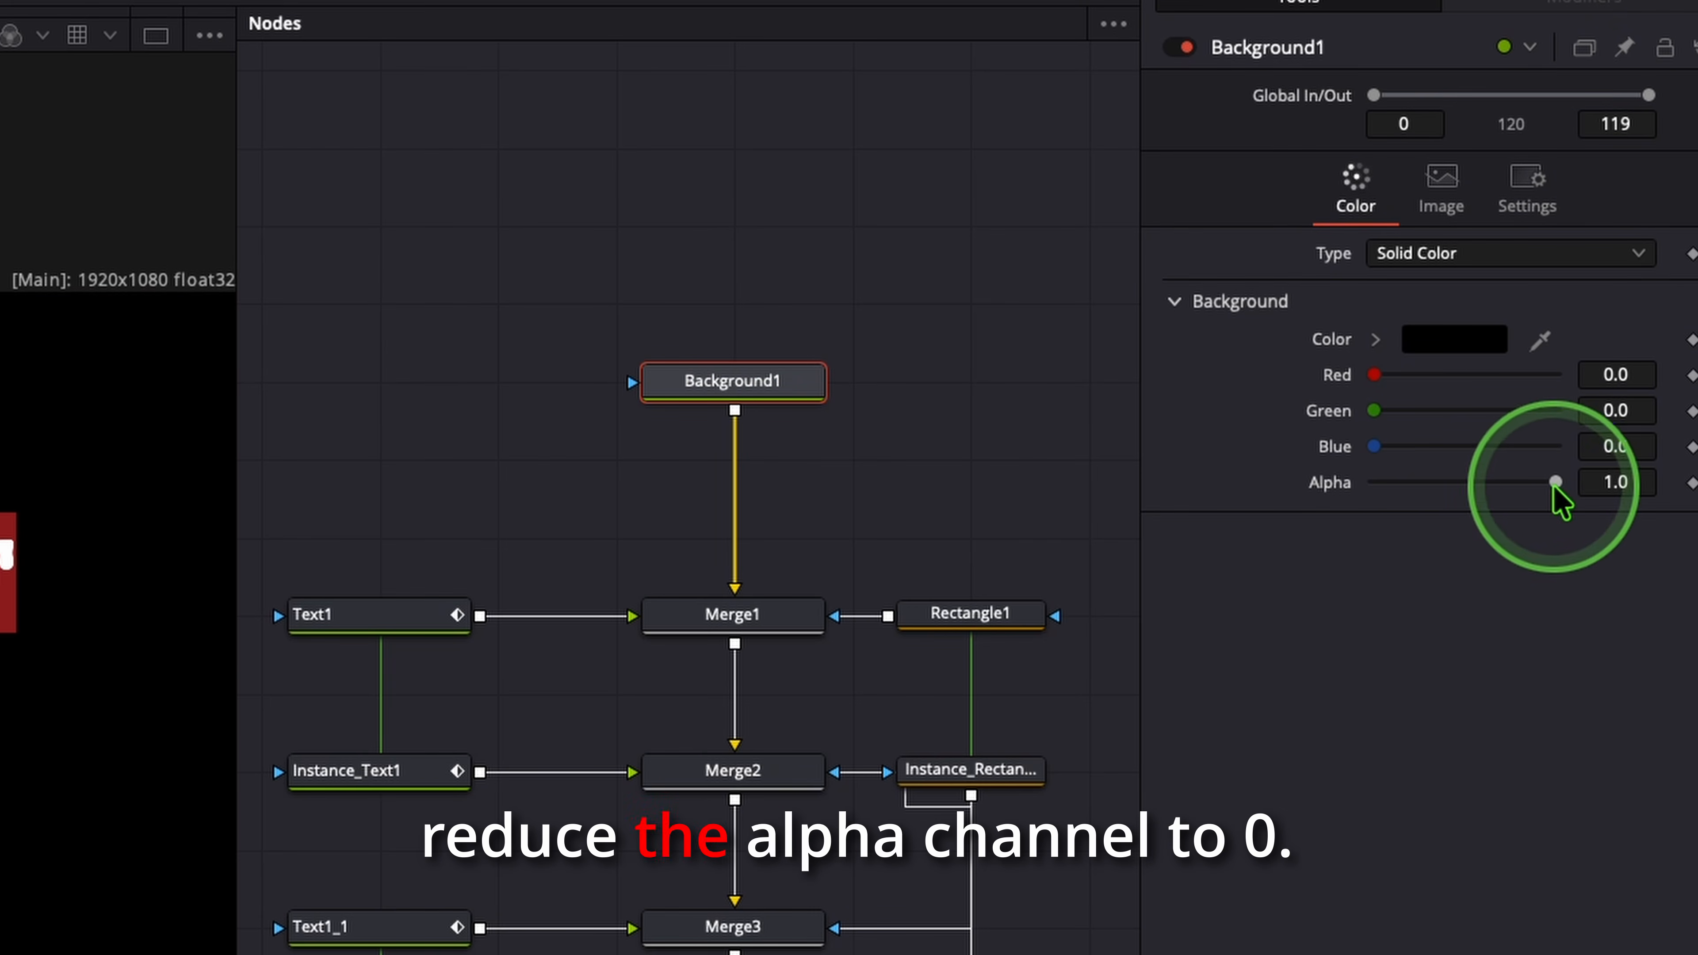
drag(1556, 482, 1346, 529)
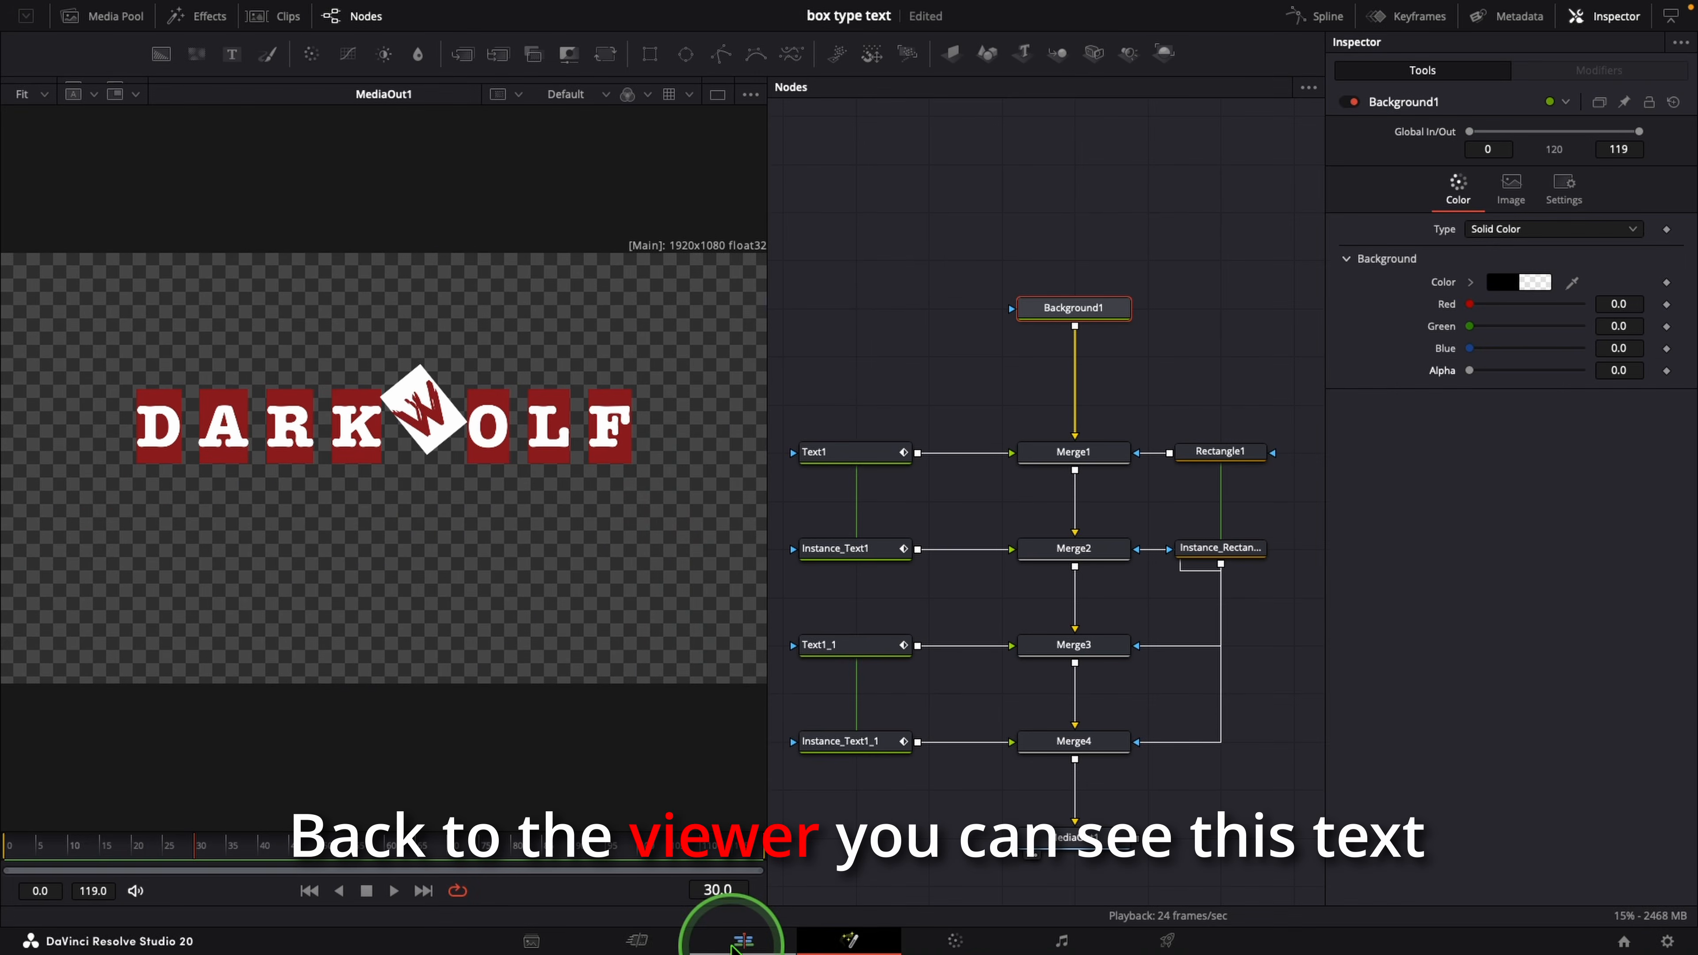
- Return to the Edit page and play the timeline from the start to check the text over the background
click(732, 945)
drag(291, 563, 206, 561)
key(space)
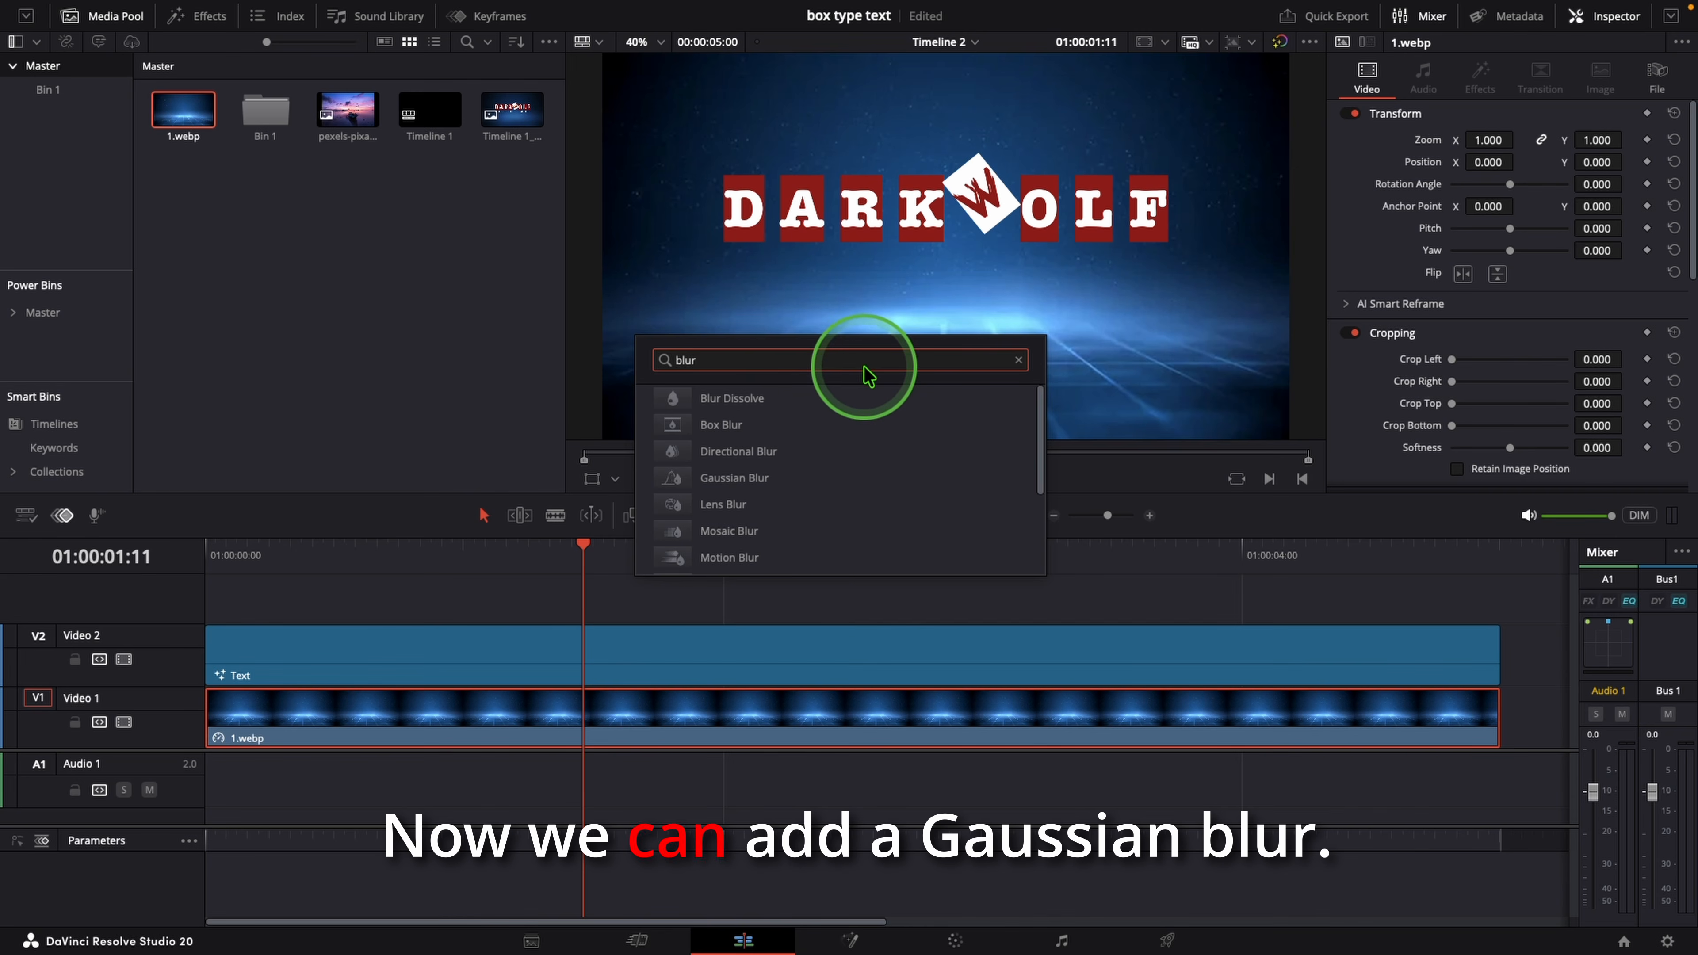
- Apply the Gaussian Blur effect to the 1.webp clip and increase its horizontal and vertical strength
click(812, 476)
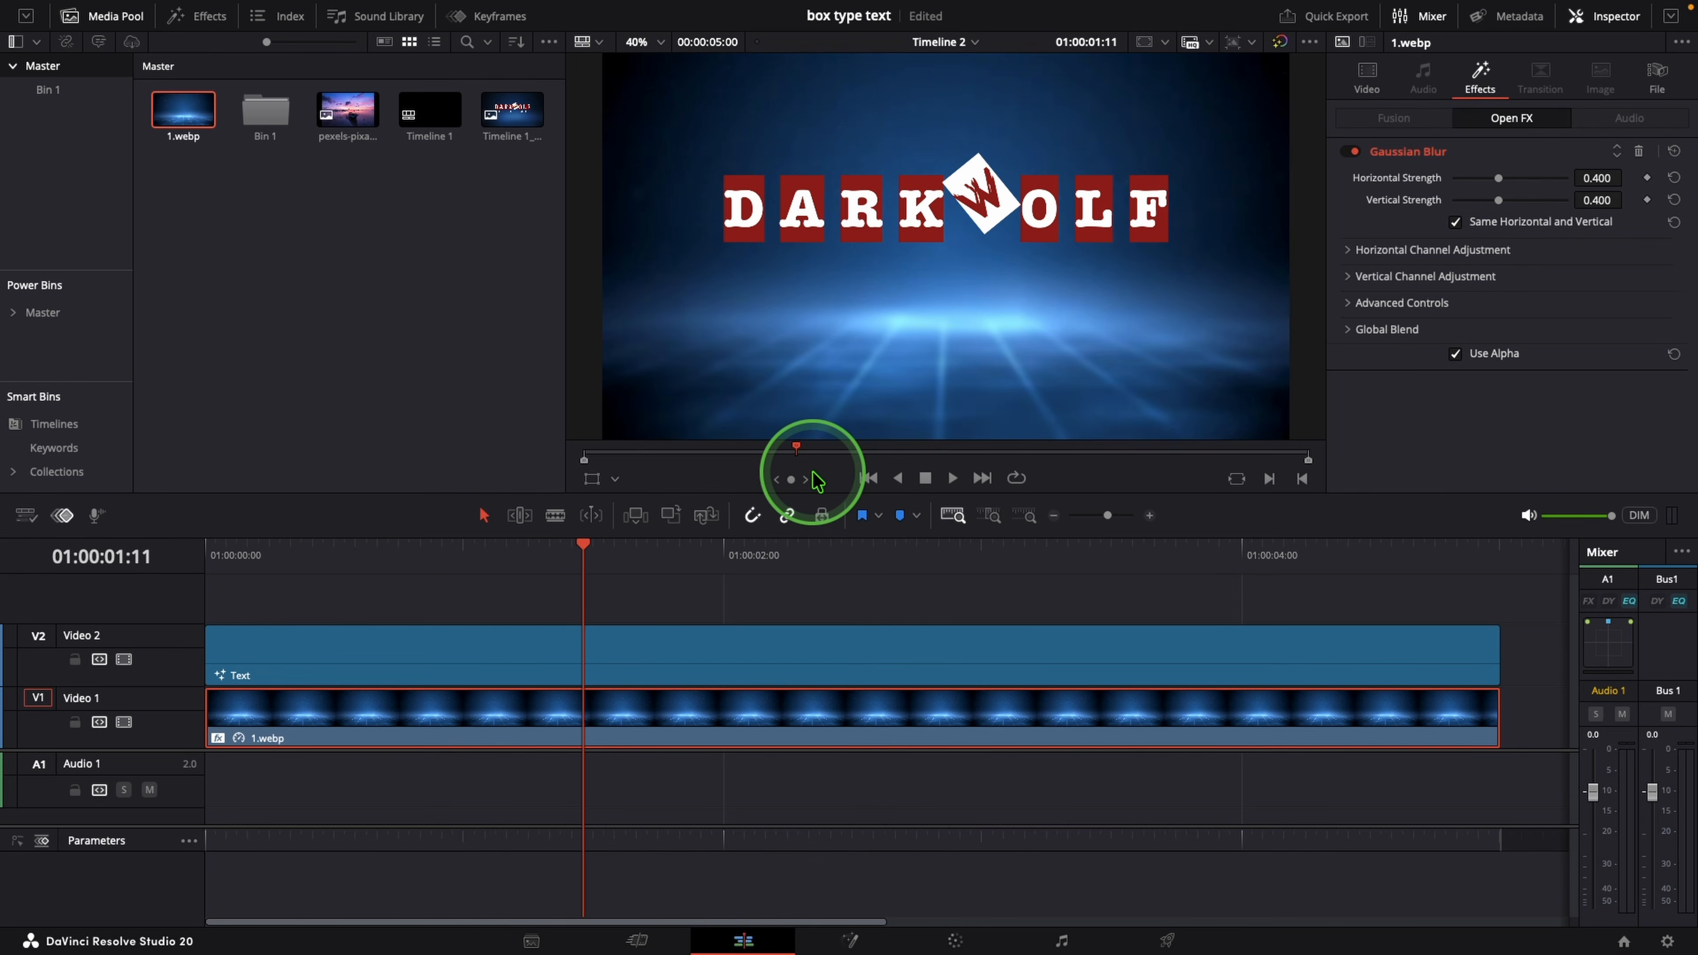
drag(1521, 164, 1523, 191)
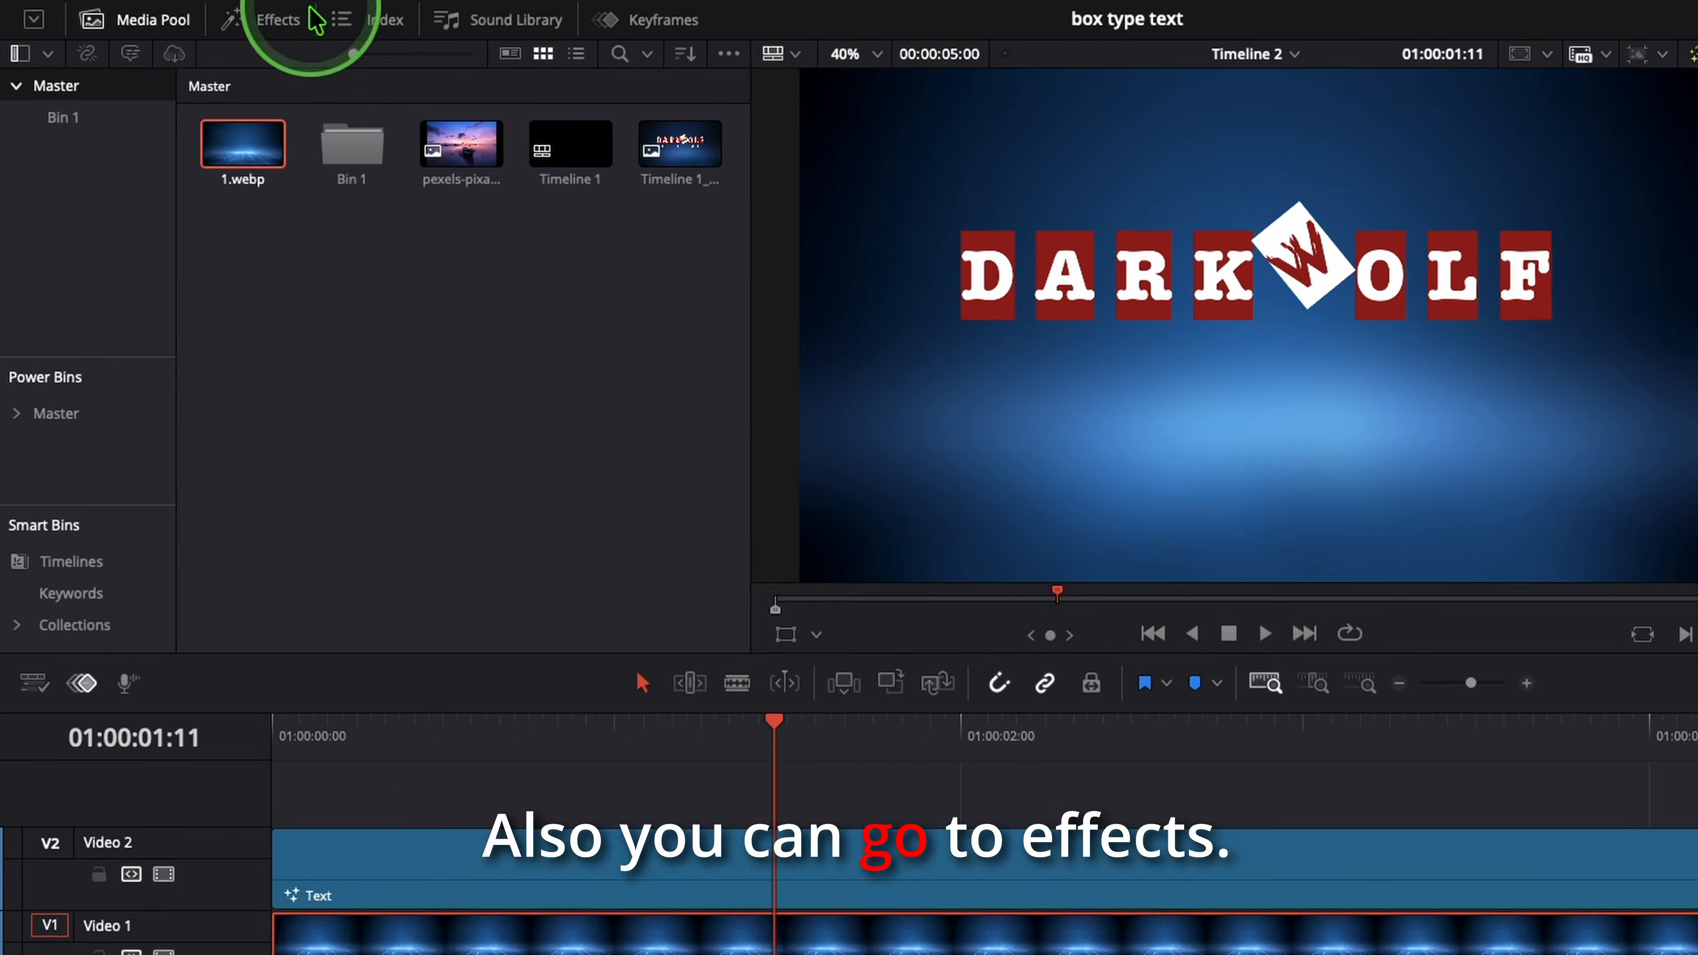
- Browse the Open FX effects library and locate Gaussian Blur in the Resolve FX Blur category
click(198, 15)
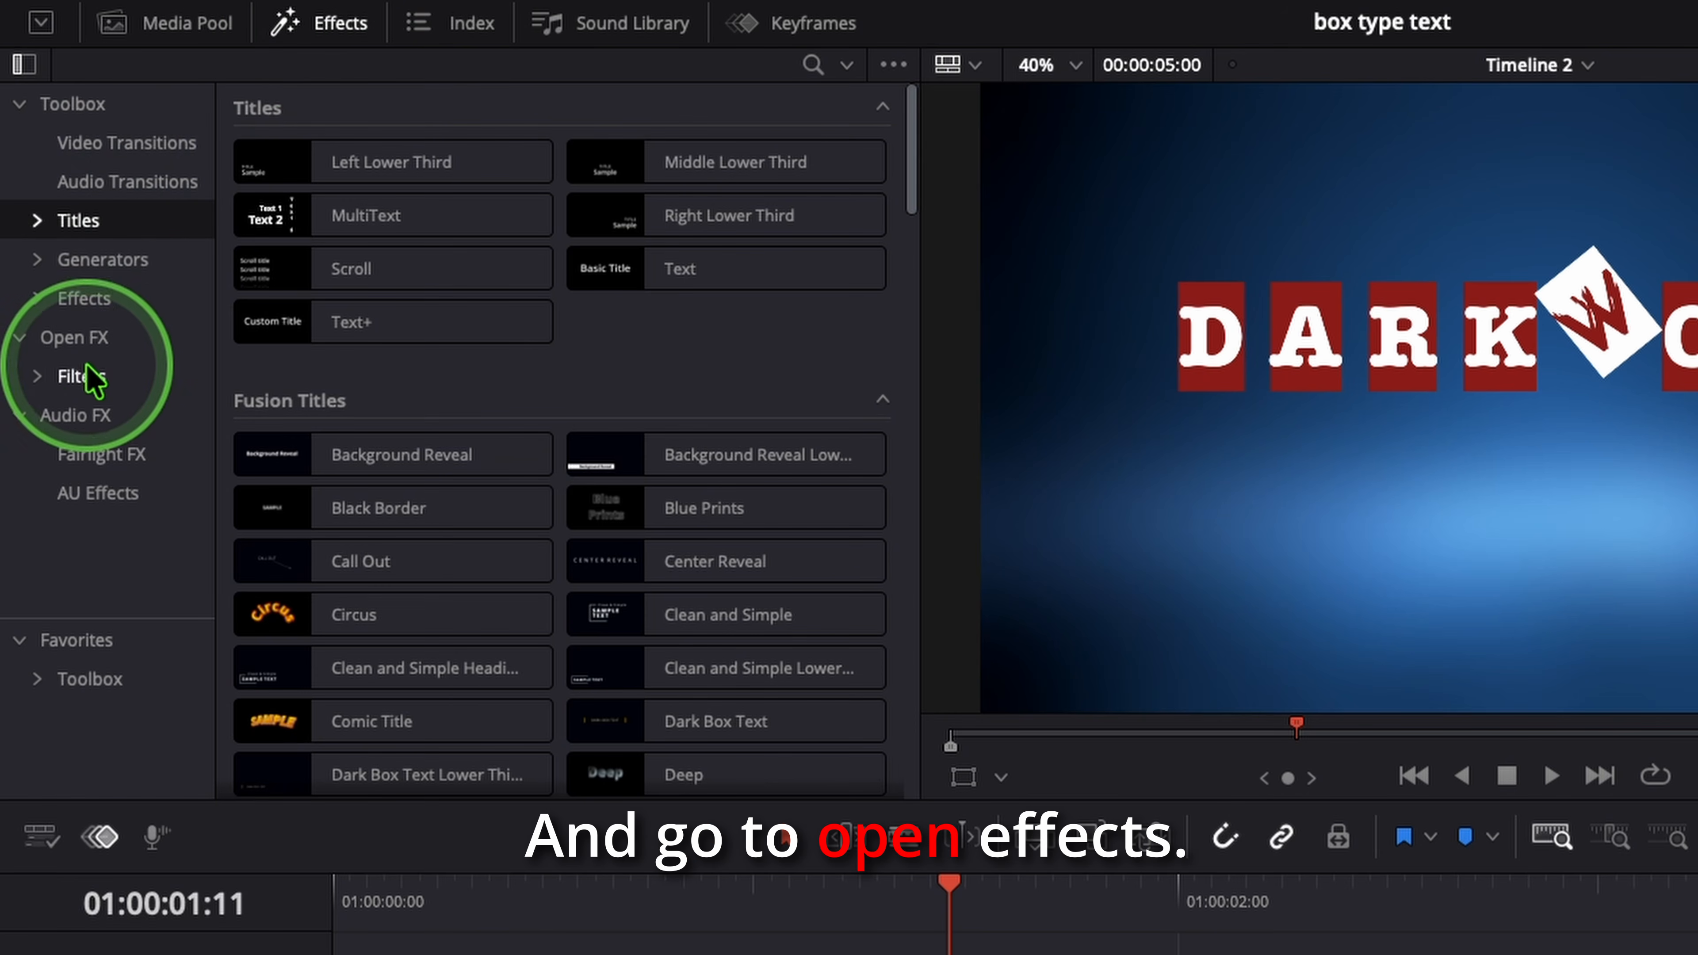
click(79, 344)
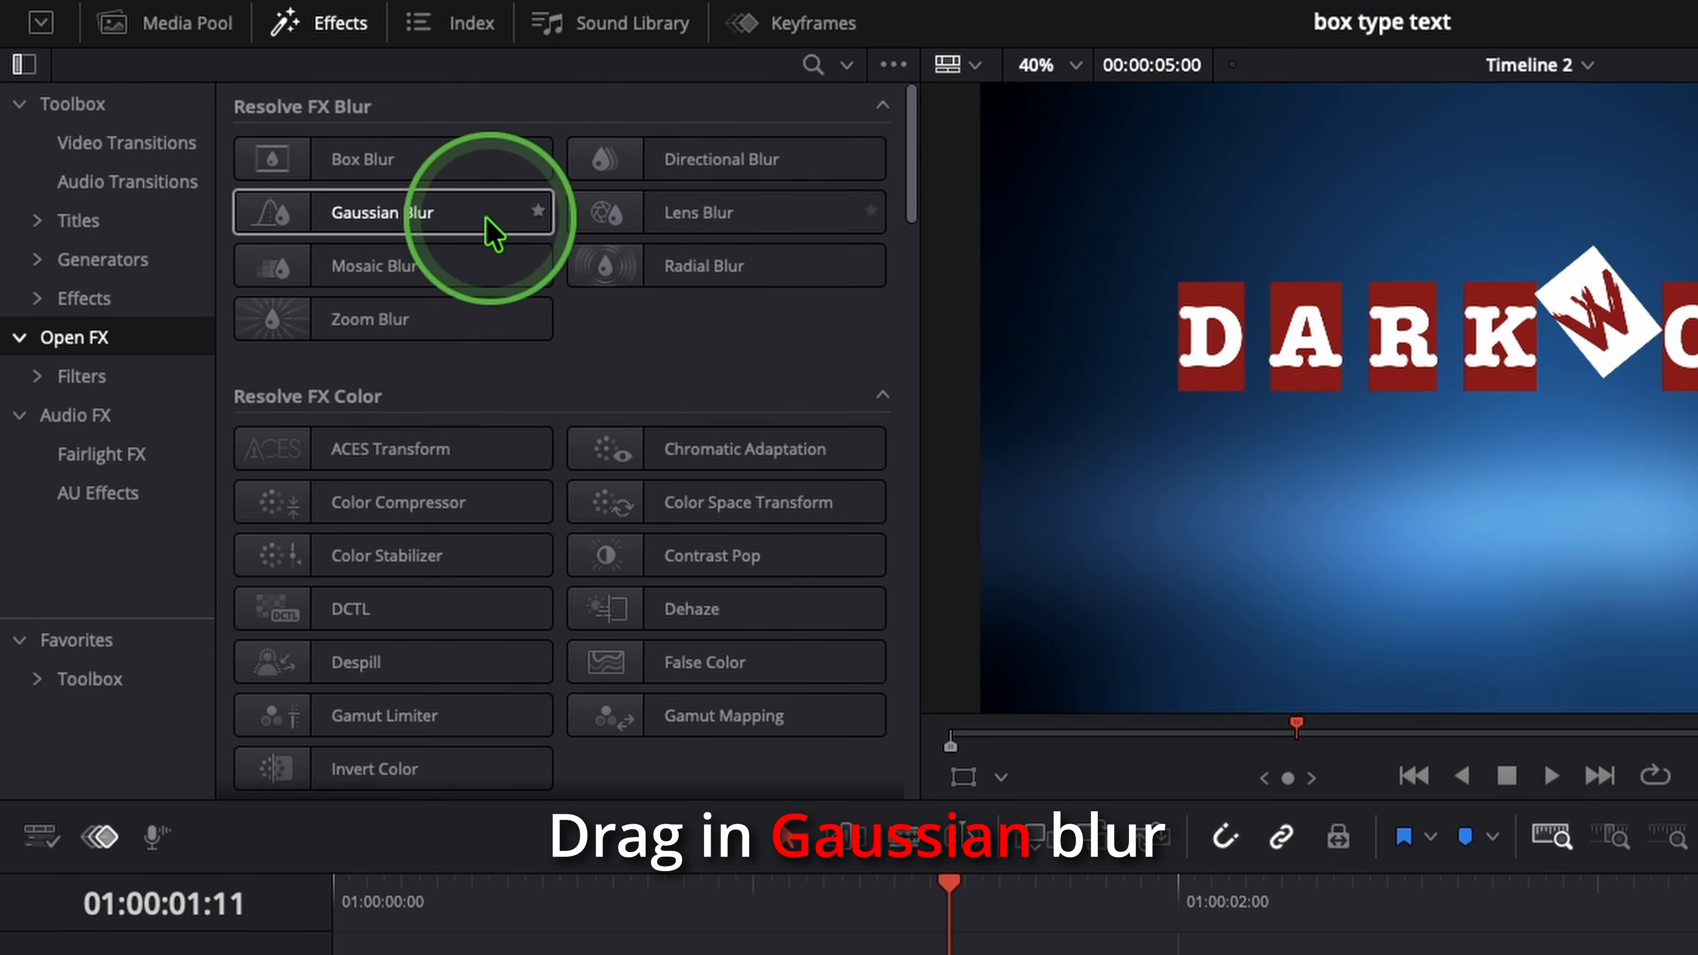
drag(381, 221, 884, 954)
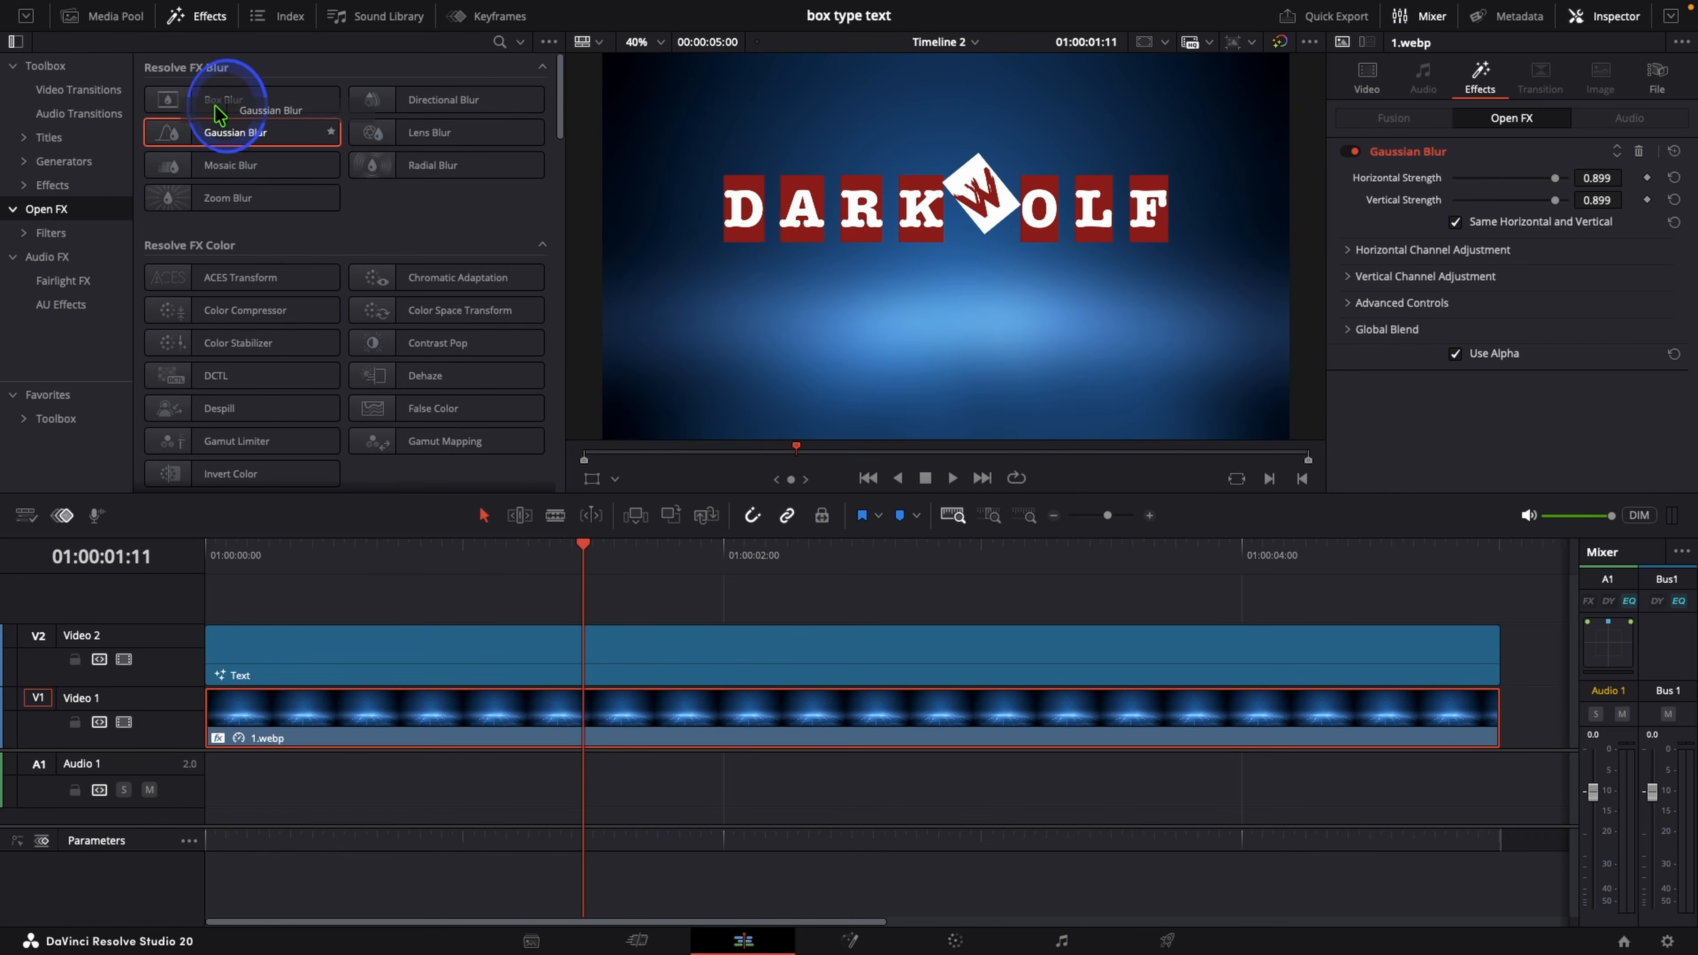
drag(216, 107, 215, 131)
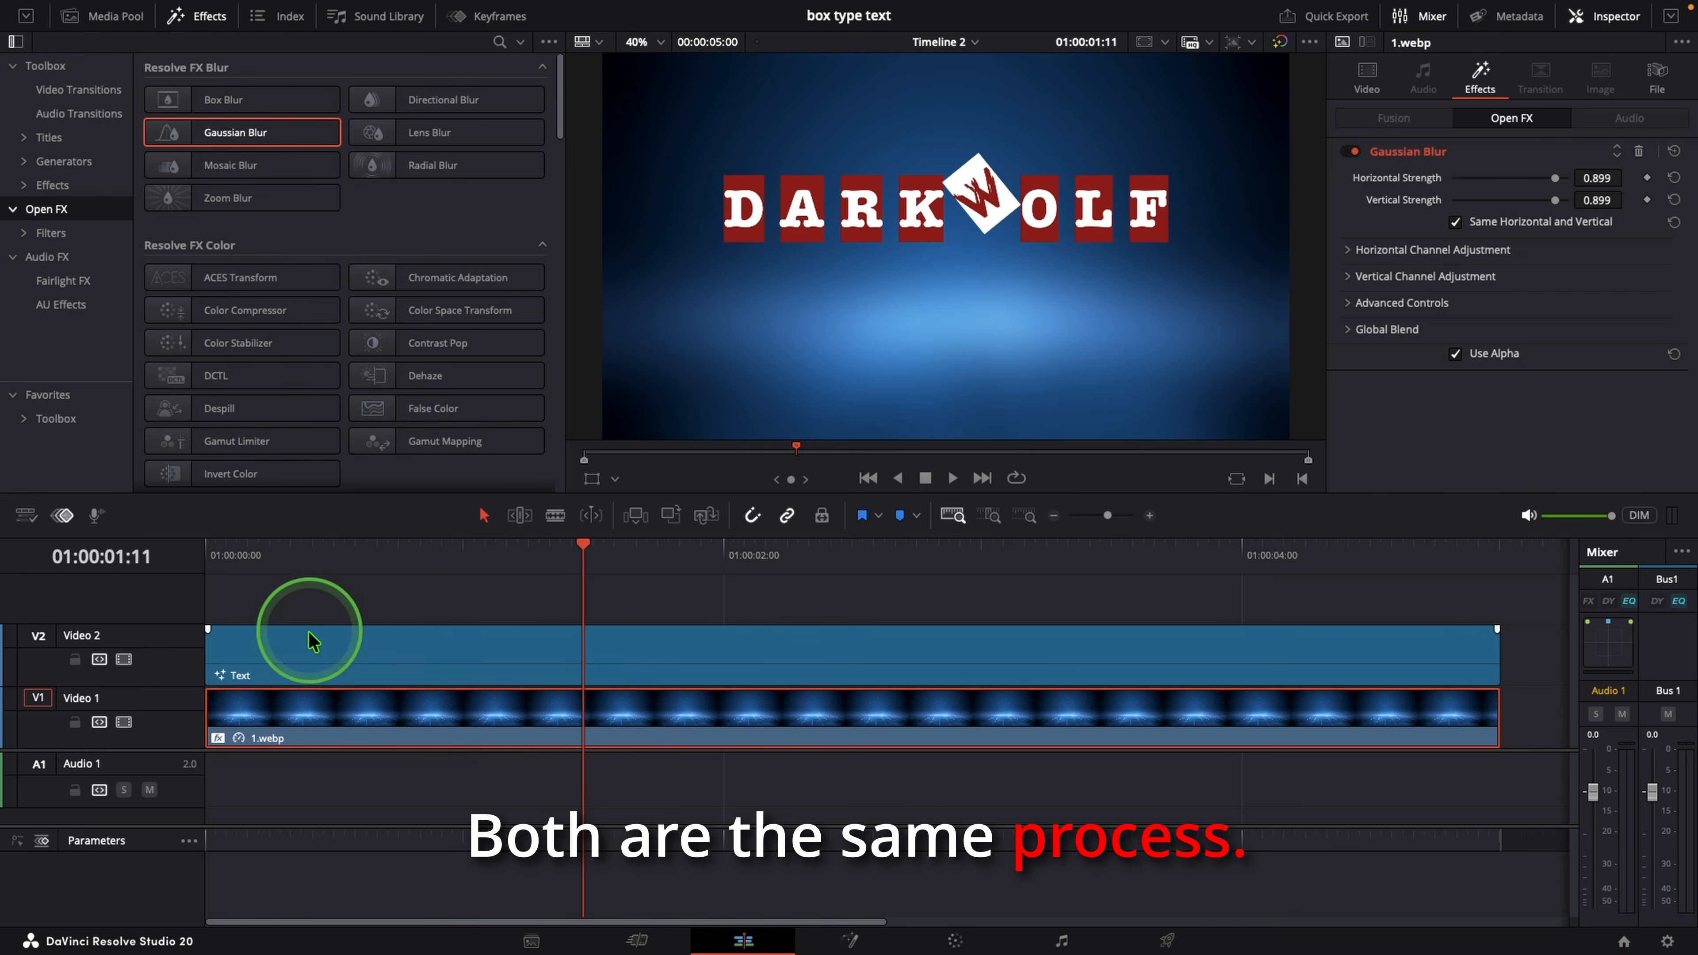
- Play the timeline from the start to review the DARKWOLF text animation over the blurred background
drag(303, 559, 77, 541)
key(space)
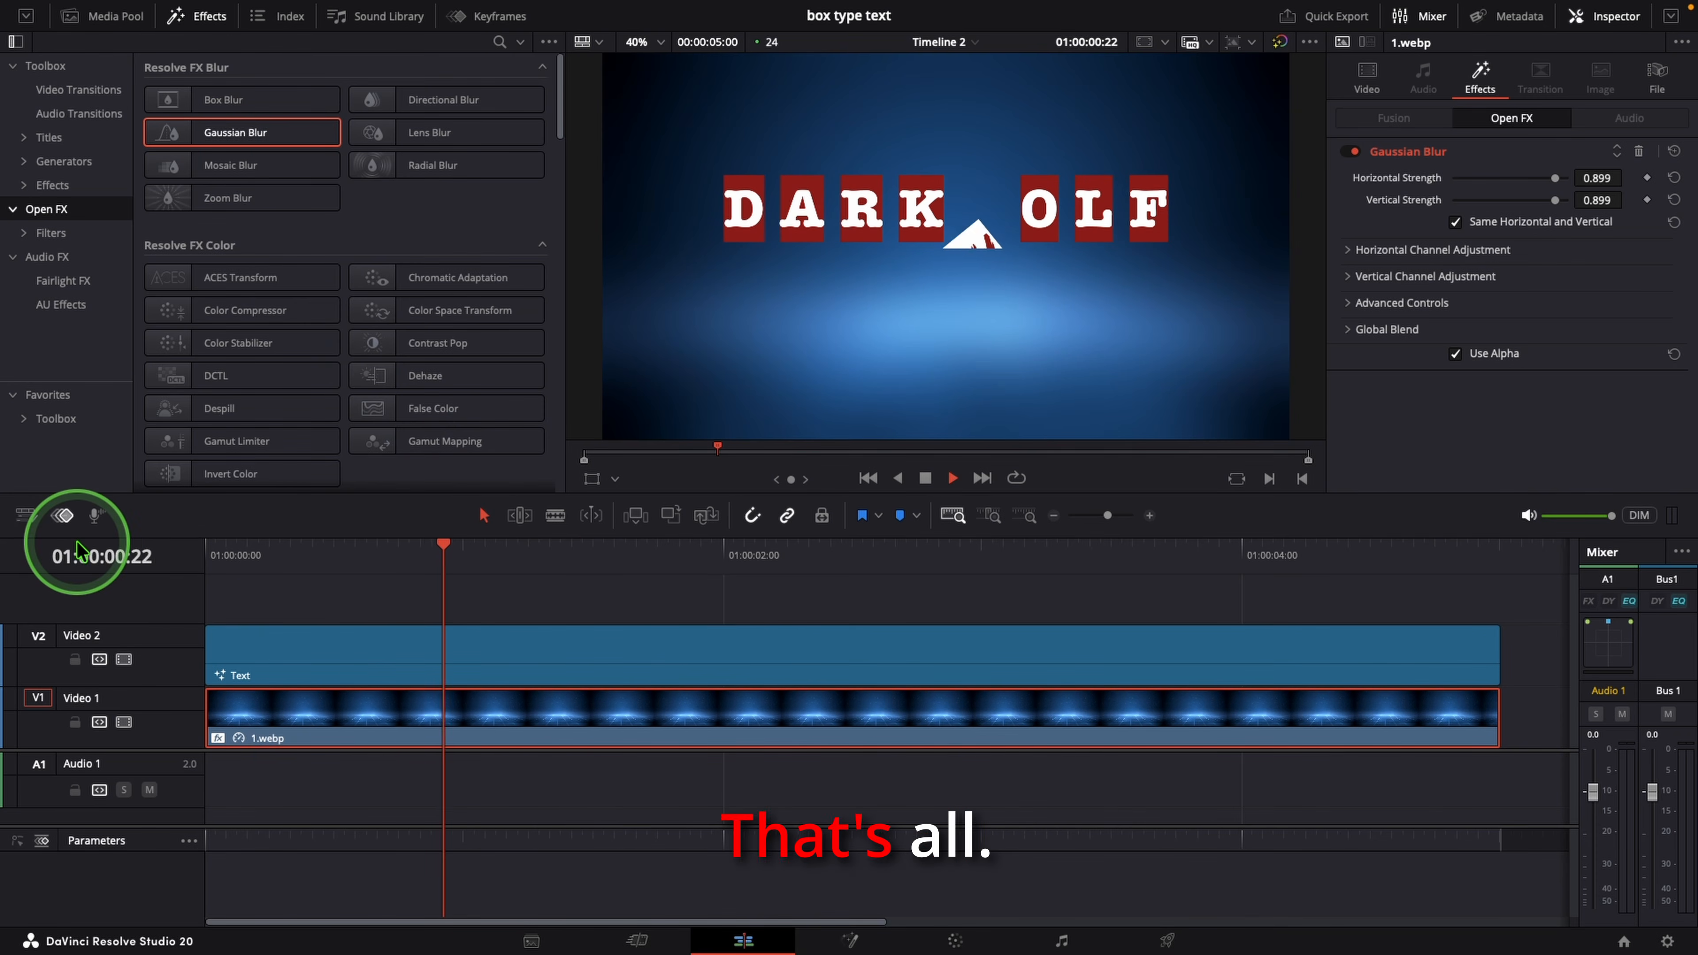
key(space)
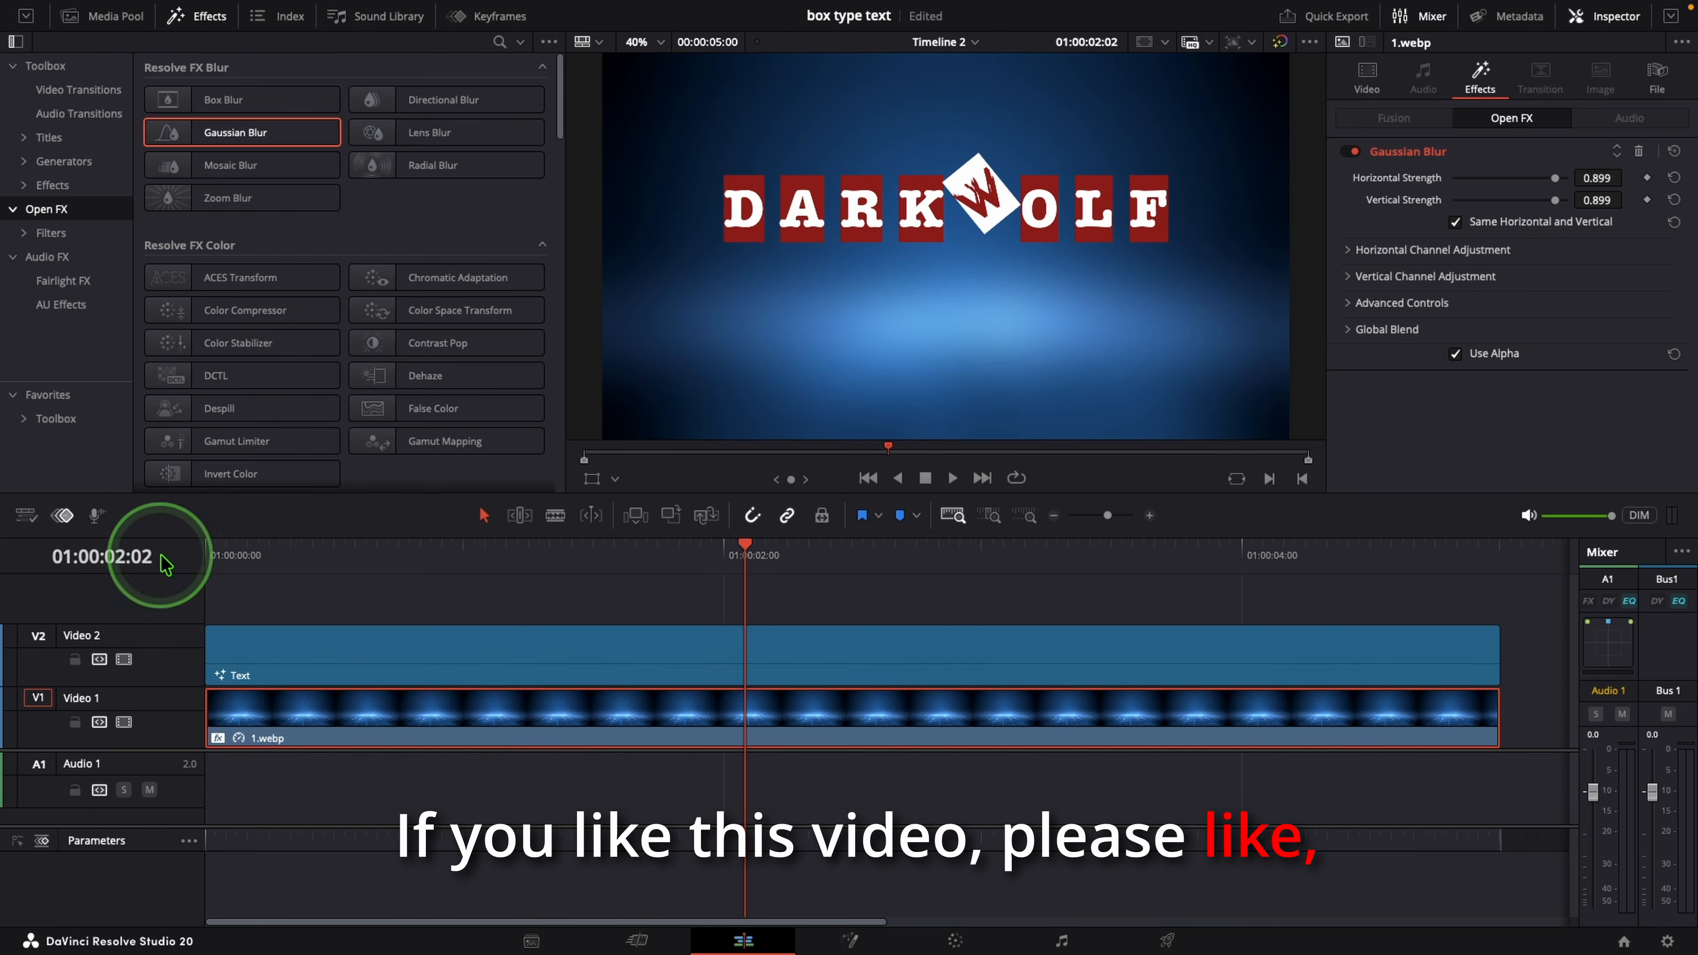